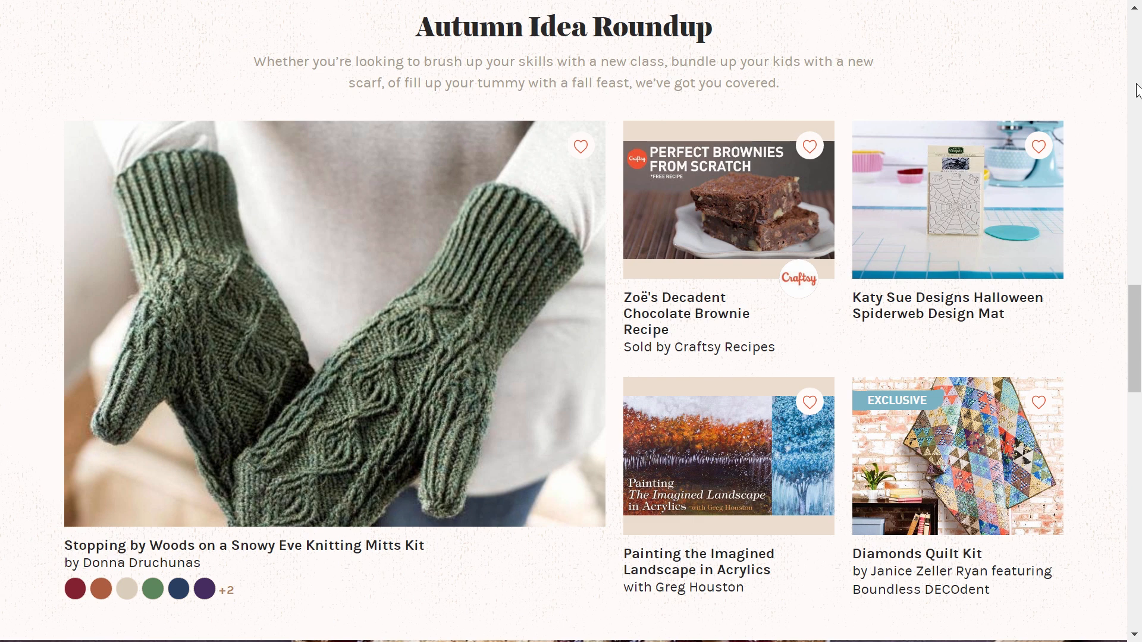
- Examine the Craftsy homepage's layout, from the Autumn Idea Roundup through the pie banner to the newsletter sign-up and footer links
{"action": "scroll", "coordinate": [1137, 90], "scroll_direction": "down", "scroll_amount": 6}
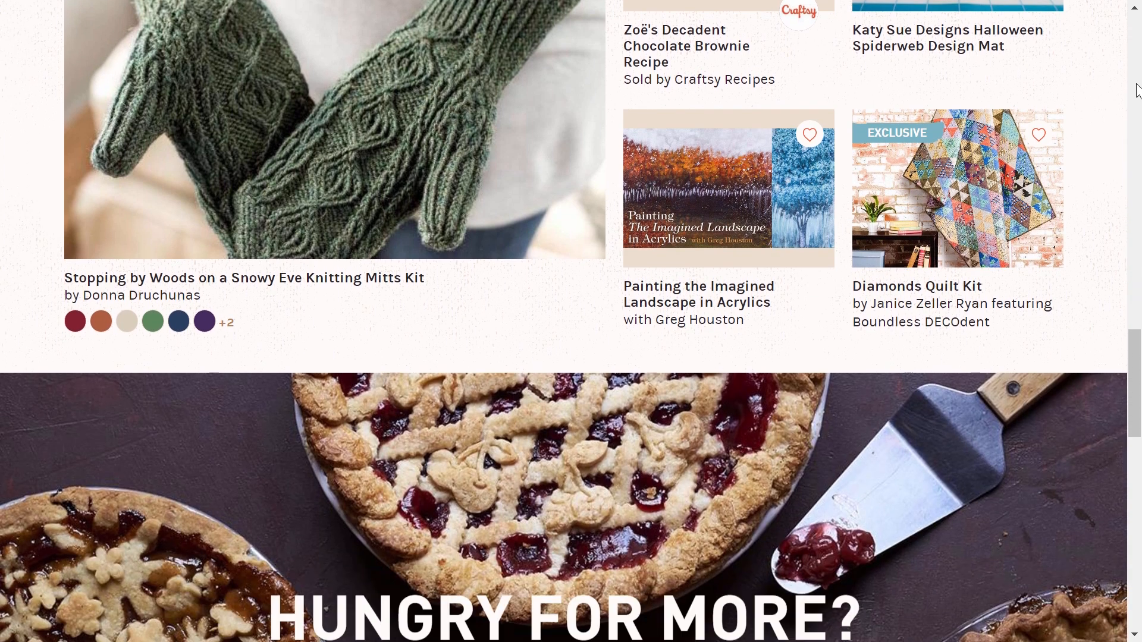
{"action": "scroll", "coordinate": [1137, 91], "scroll_direction": "down", "scroll_amount": 8}
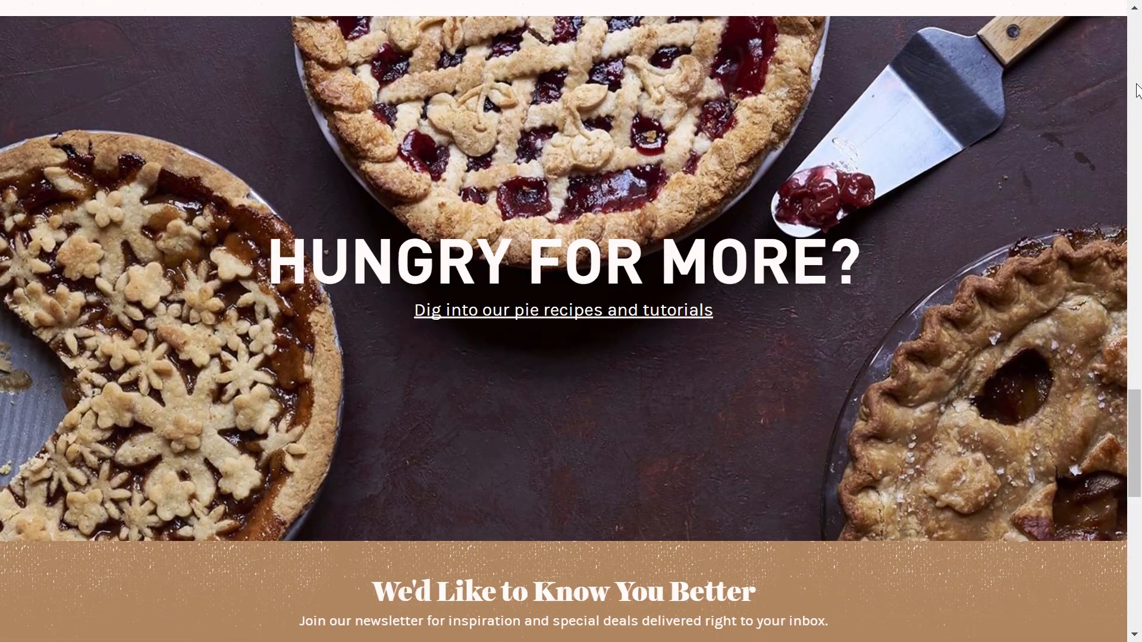
{"action": "scroll", "coordinate": [1137, 91], "scroll_direction": "down", "scroll_amount": 3}
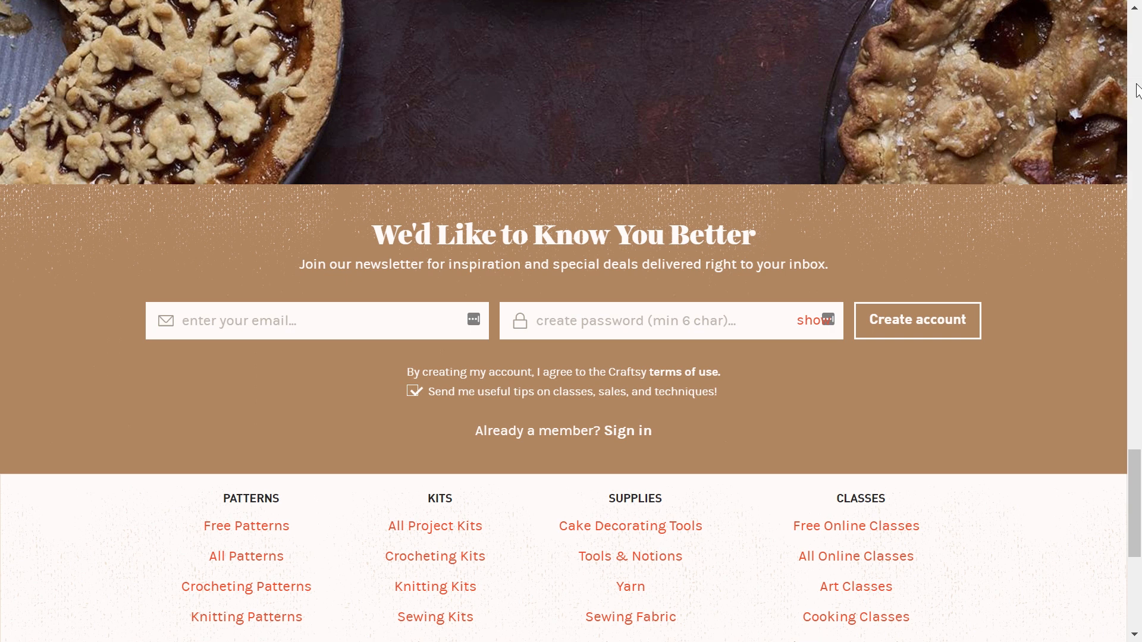
{"action": "scroll", "coordinate": [1137, 90], "scroll_direction": "up", "scroll_amount": 17}
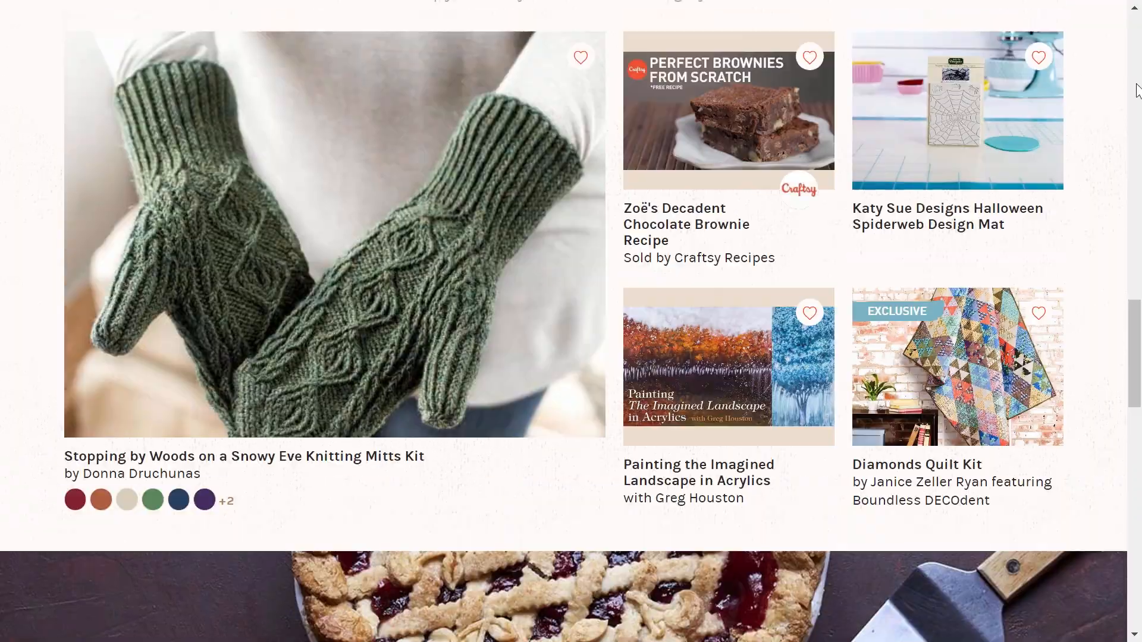
{"action": "scroll", "coordinate": [1137, 90], "scroll_direction": "up", "scroll_amount": 20}
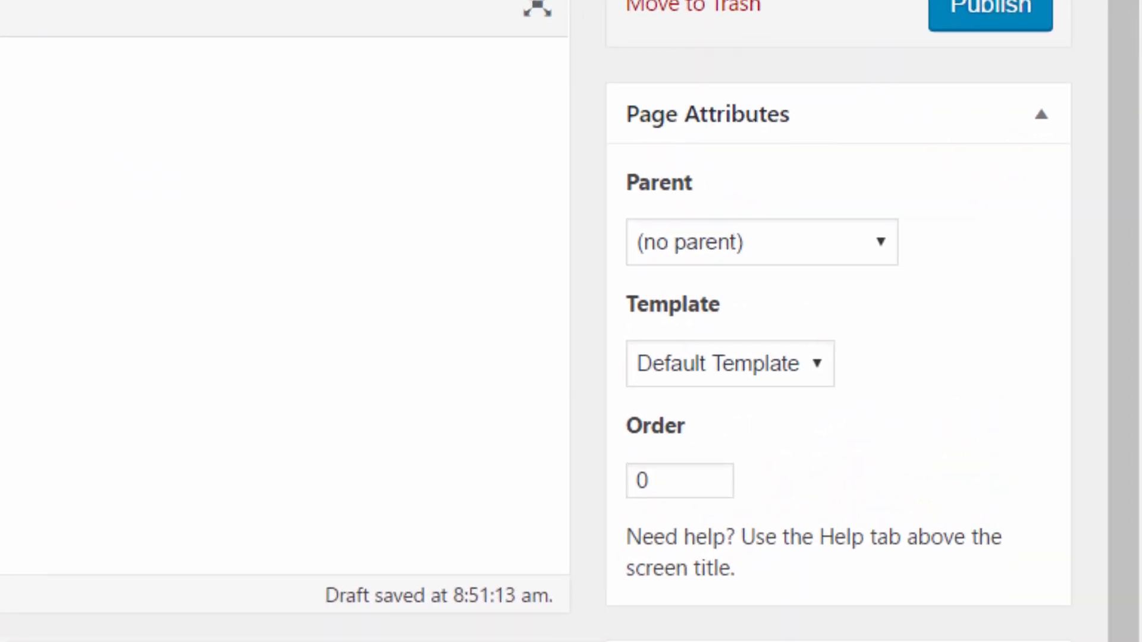
- Set the new WordPress page's template to Full Width
{"action": "scroll", "coordinate": [571, 321], "scroll_direction": "down", "scroll_amount": 3}
{"action": "left_click", "coordinate": [821, 141]}
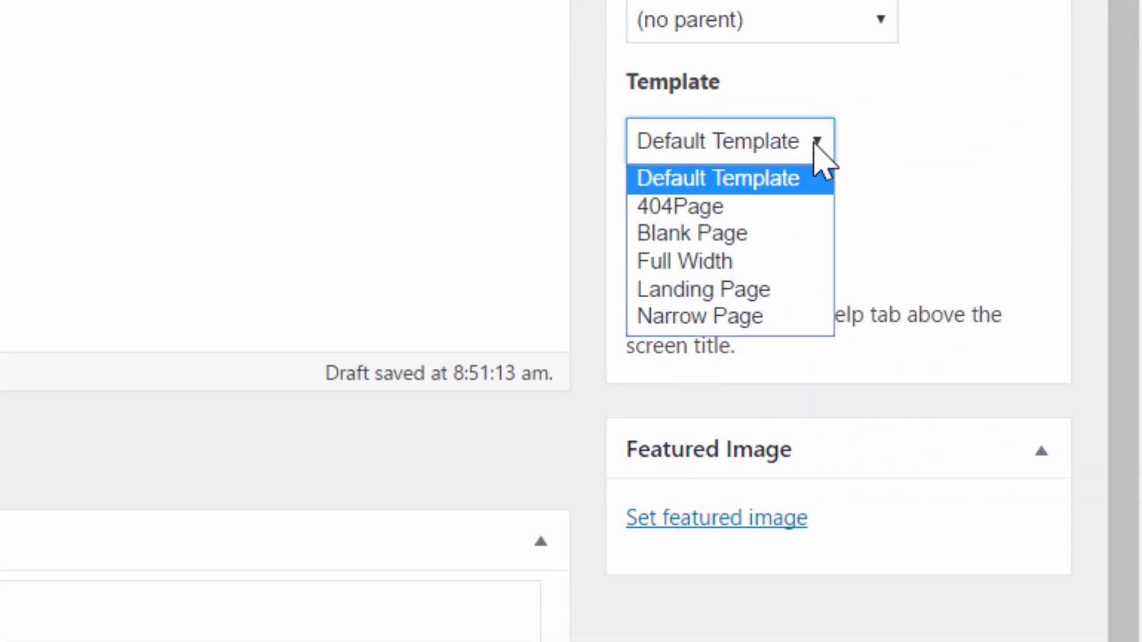
{"action": "left_click", "coordinate": [743, 265]}
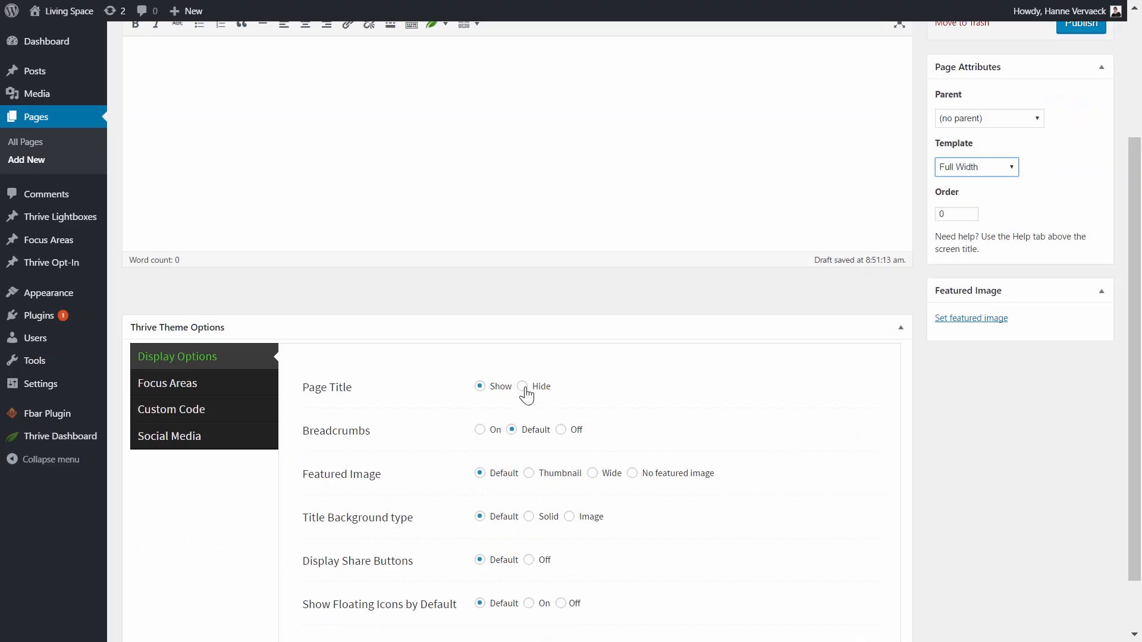
- Hide the page title and turn breadcrumbs off in the page's Thrive theme display options
{"action": "left_click", "coordinate": [523, 387]}
{"action": "scroll", "coordinate": [684, 315], "scroll_direction": "down", "scroll_amount": 2}
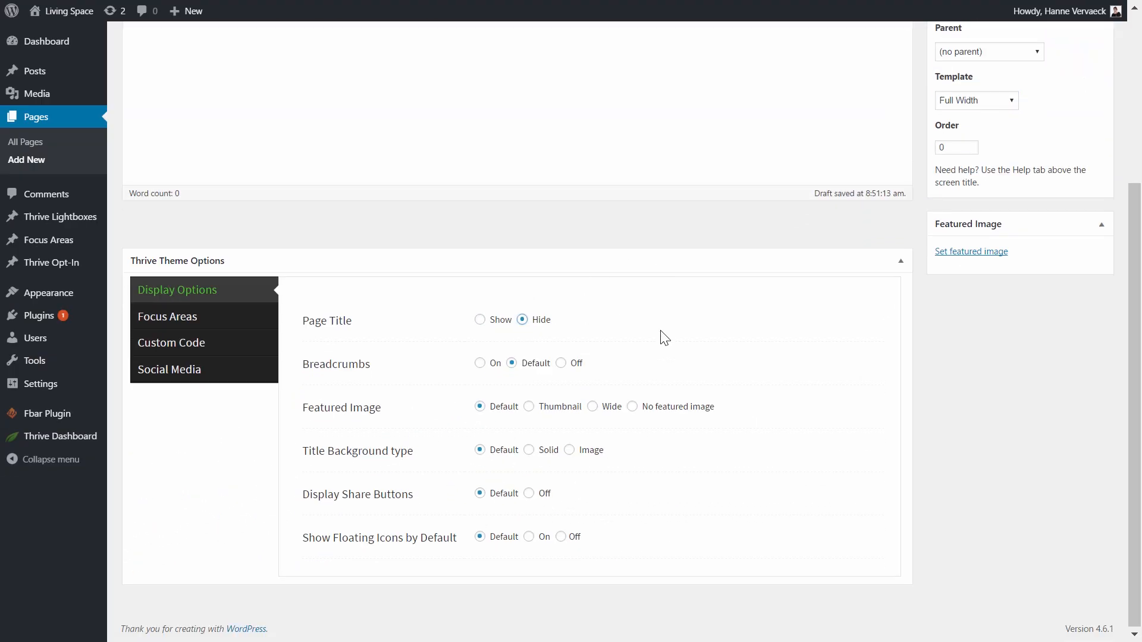
{"action": "left_click", "coordinate": [560, 364]}
{"action": "scroll", "coordinate": [727, 306], "scroll_direction": "up", "scroll_amount": 4}
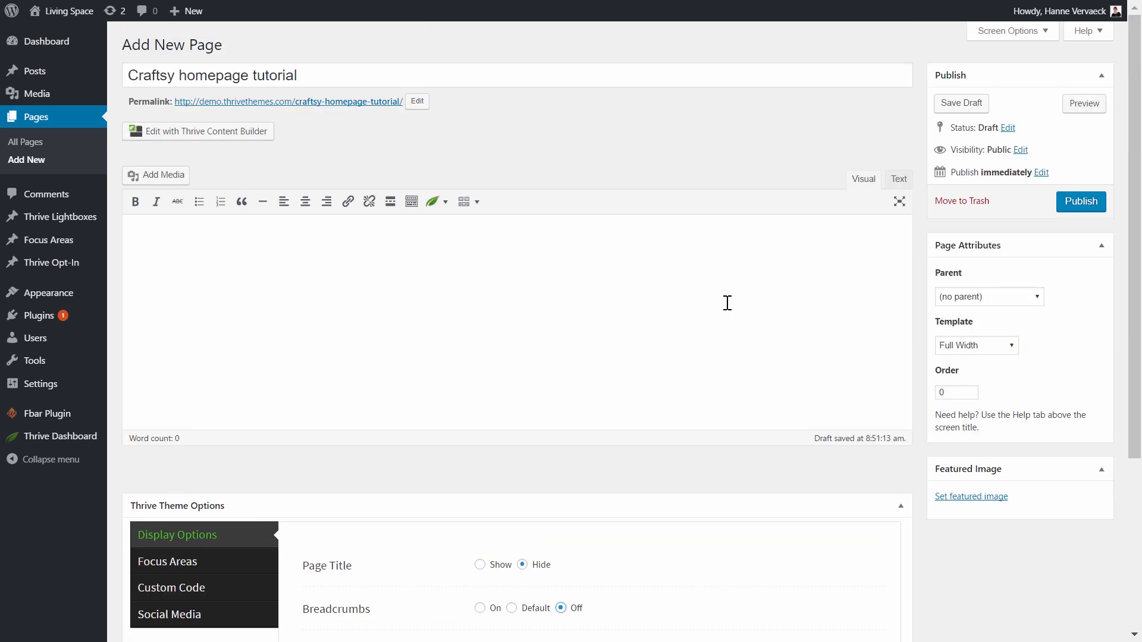
- Save the "Craftsy homepage tutorial" page as a draft and open it in Thrive Content Builder
{"action": "left_click", "coordinate": [959, 105]}
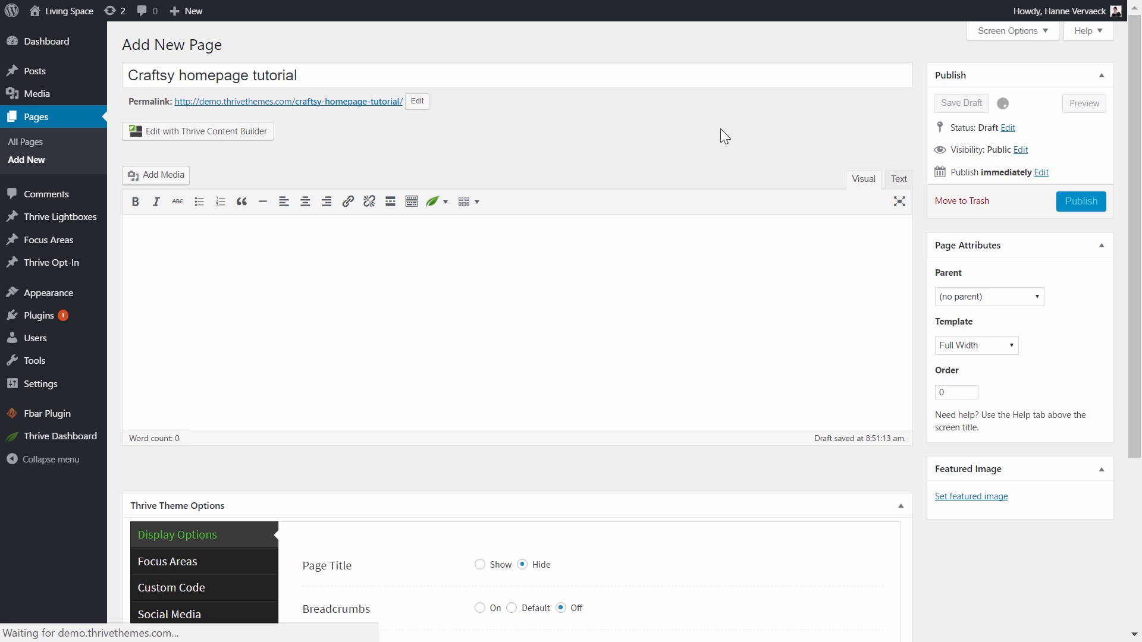
{"action": "left_click", "coordinate": [227, 171]}
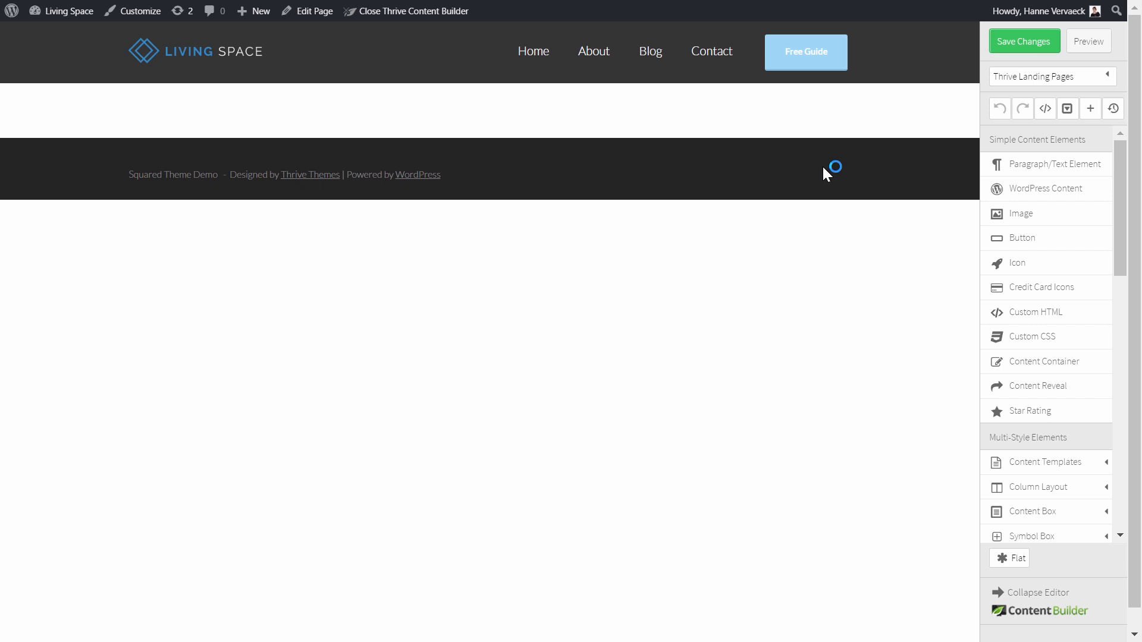
- Look through the default and Thrive Template Cloud landing page templates, and close the chooser without applying one
{"action": "left_click", "coordinate": [1095, 87]}
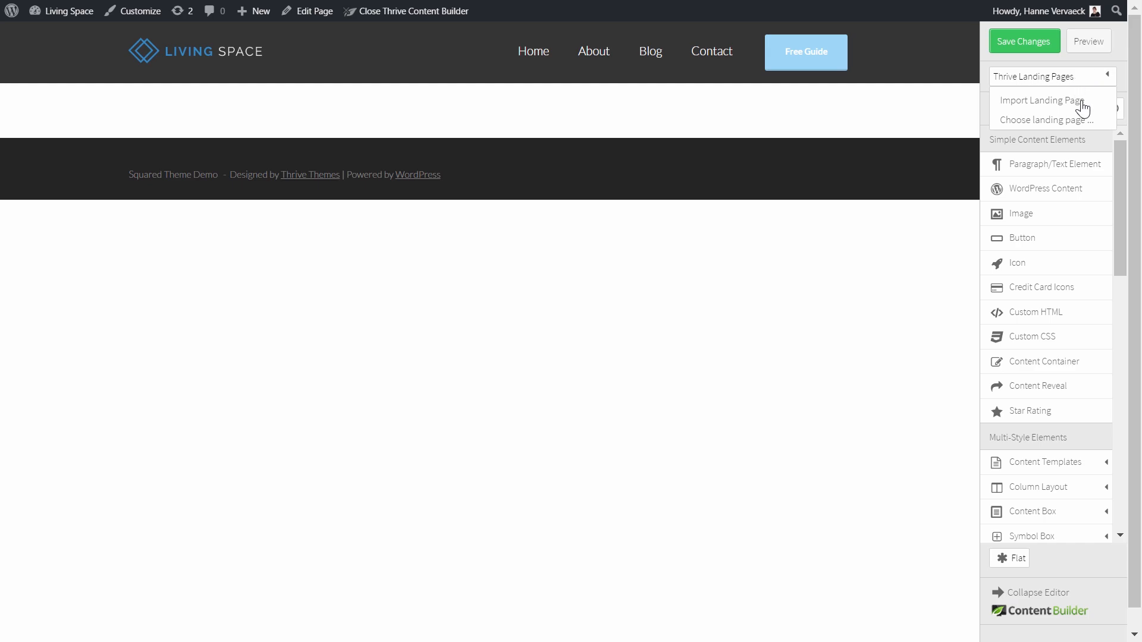
{"action": "left_click", "coordinate": [1069, 126]}
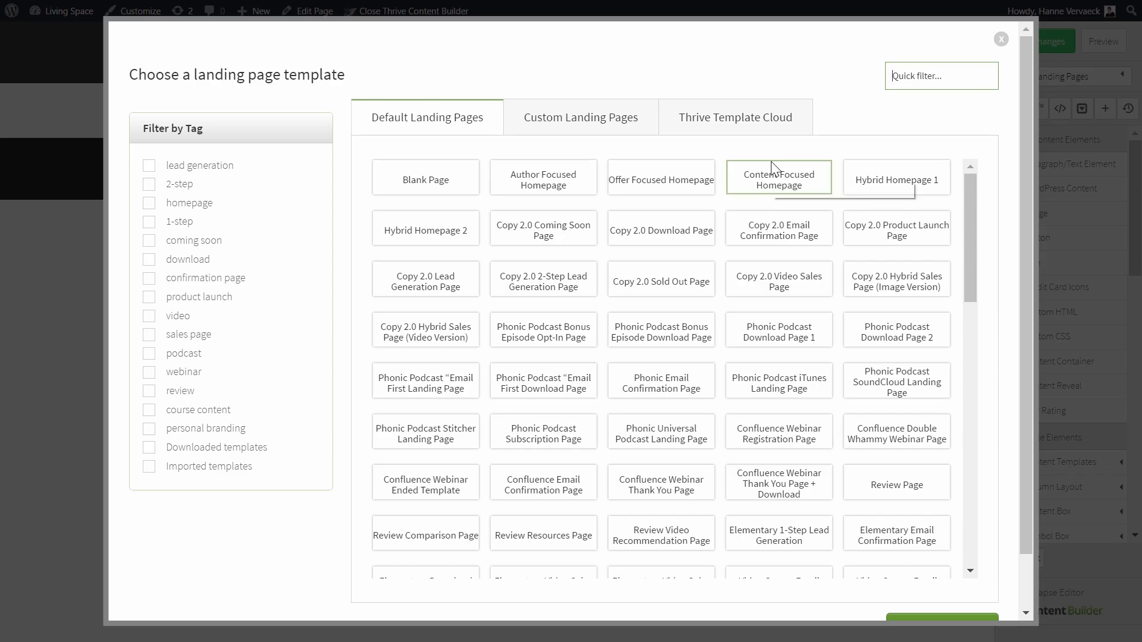
{"action": "left_click", "coordinate": [720, 126]}
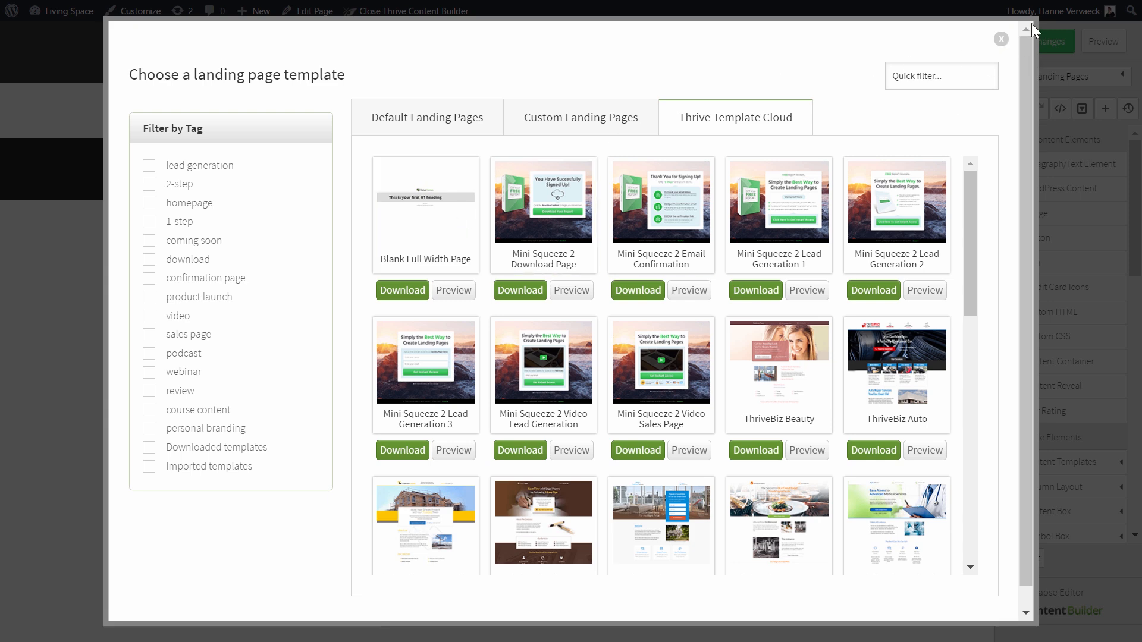
{"action": "left_click", "coordinate": [1003, 42]}
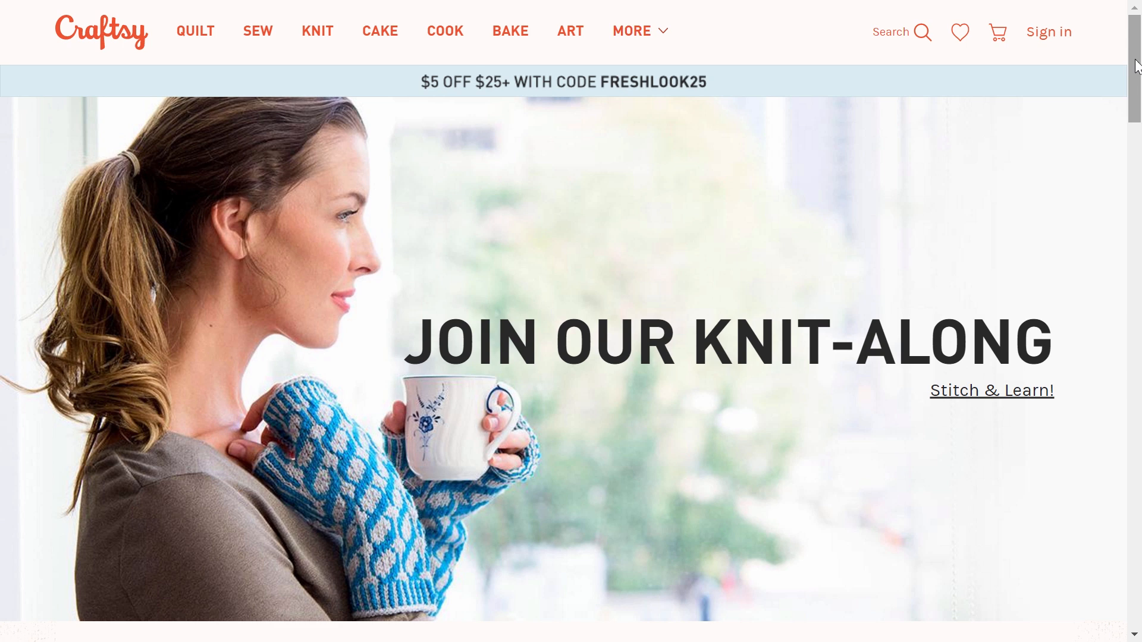
- Add a Page Section between the site header and footer and set its background colour to the light blue favourite colour
{"action": "left_click_drag", "start_coordinate": [1136, 57], "coordinate": [1137, 101]}
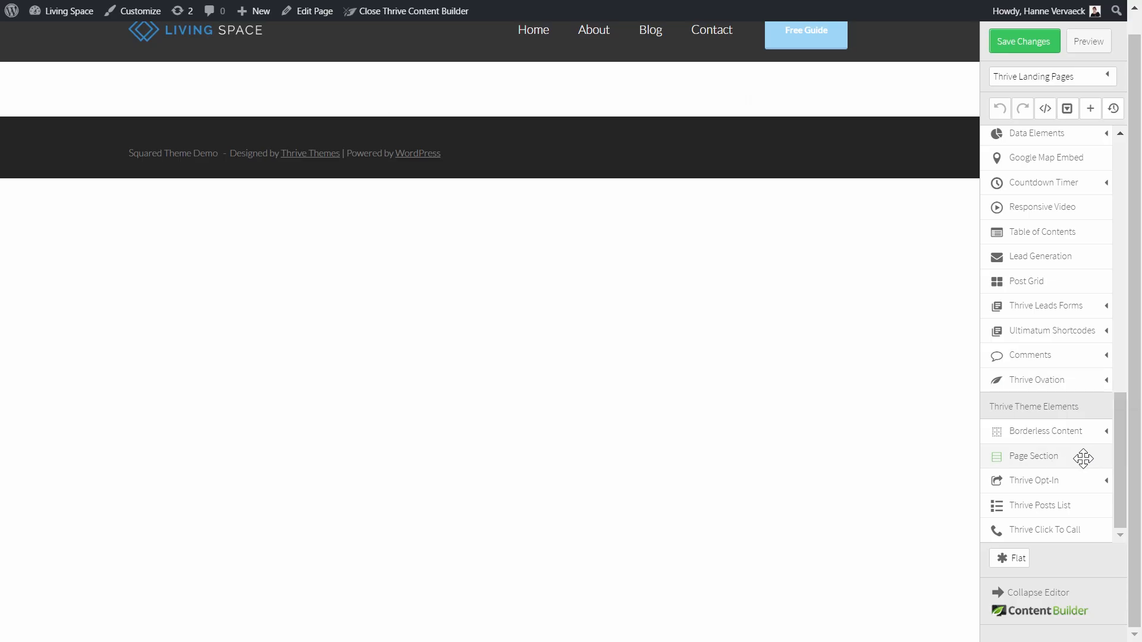
{"action": "left_click_drag", "start_coordinate": [1080, 456], "coordinate": [481, 104]}
{"action": "left_click", "coordinate": [60, 117]}
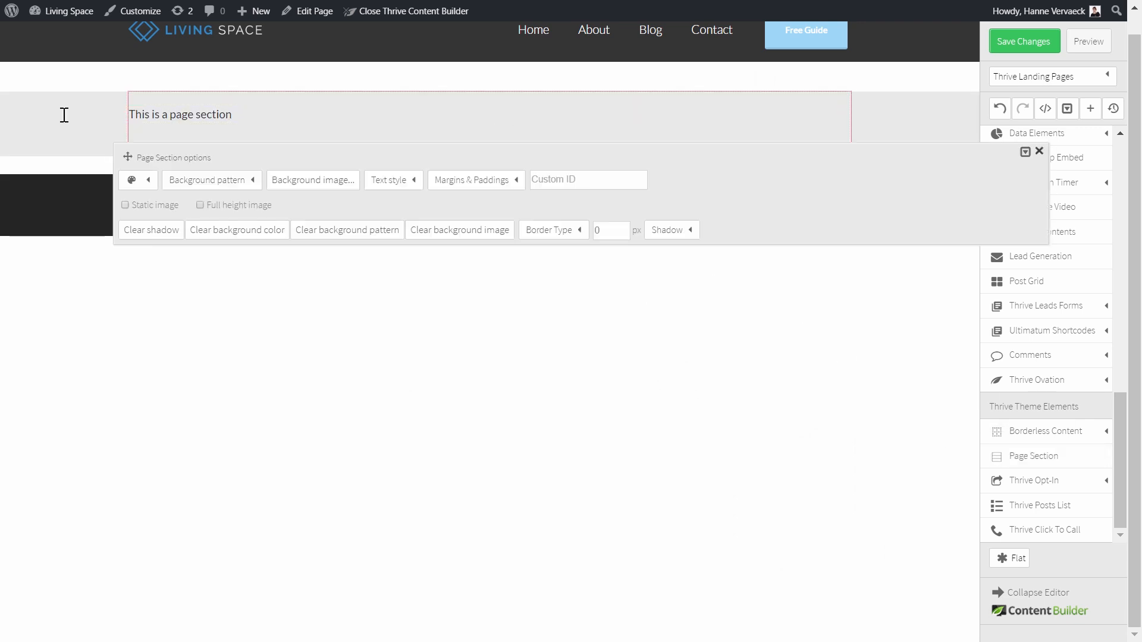
{"action": "left_click", "coordinate": [154, 183]}
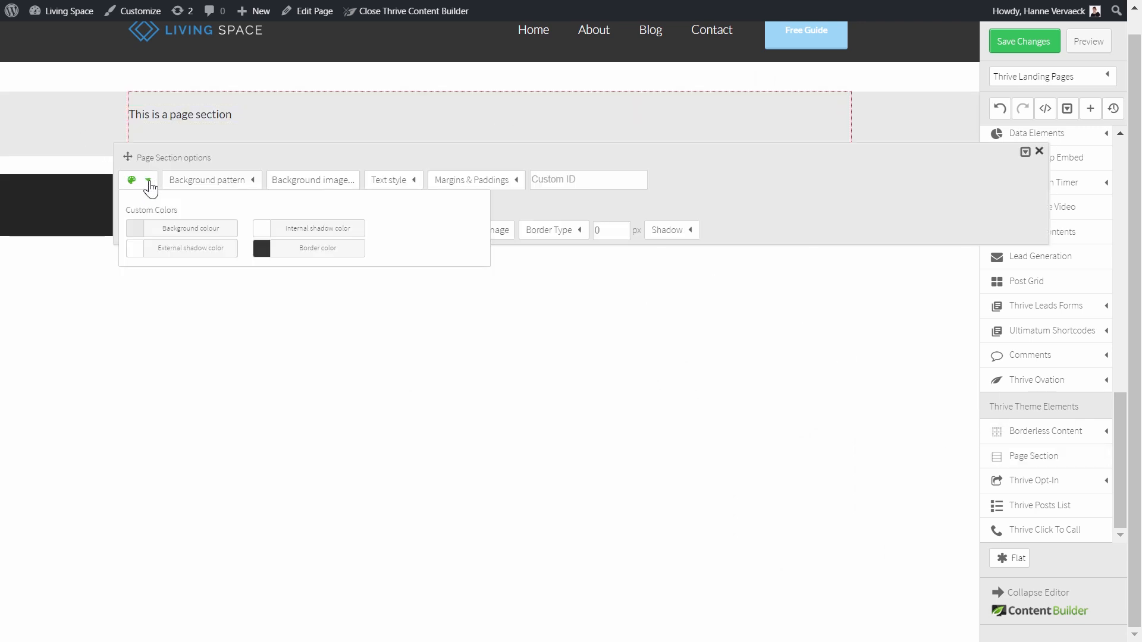
{"action": "left_click", "coordinate": [174, 229]}
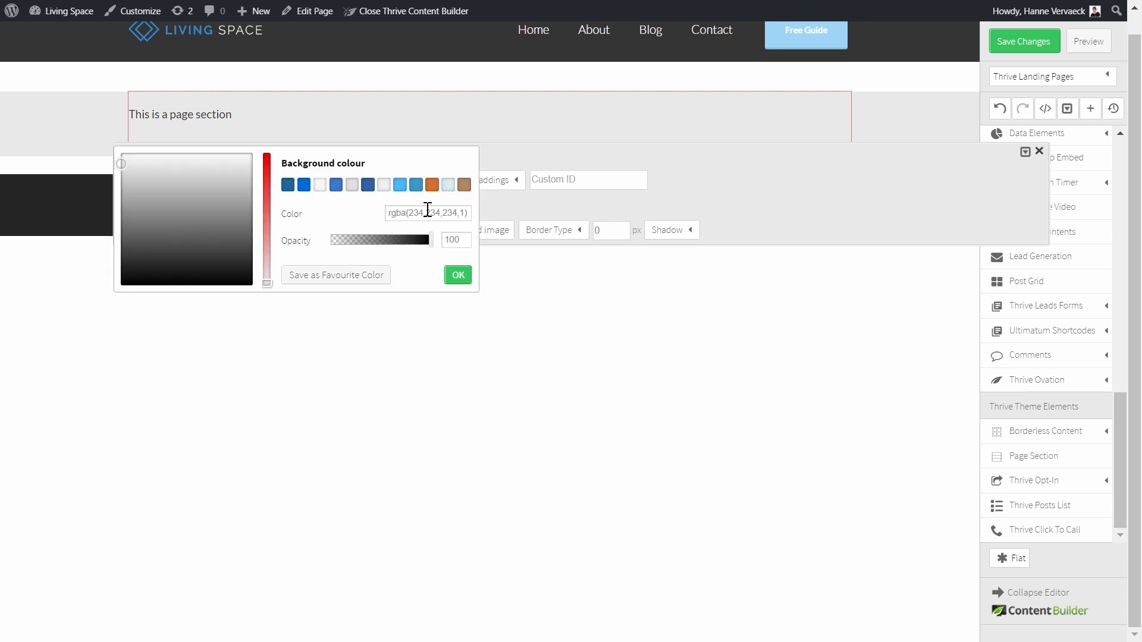
{"action": "left_click", "coordinate": [448, 184]}
{"action": "left_click", "coordinate": [457, 274]}
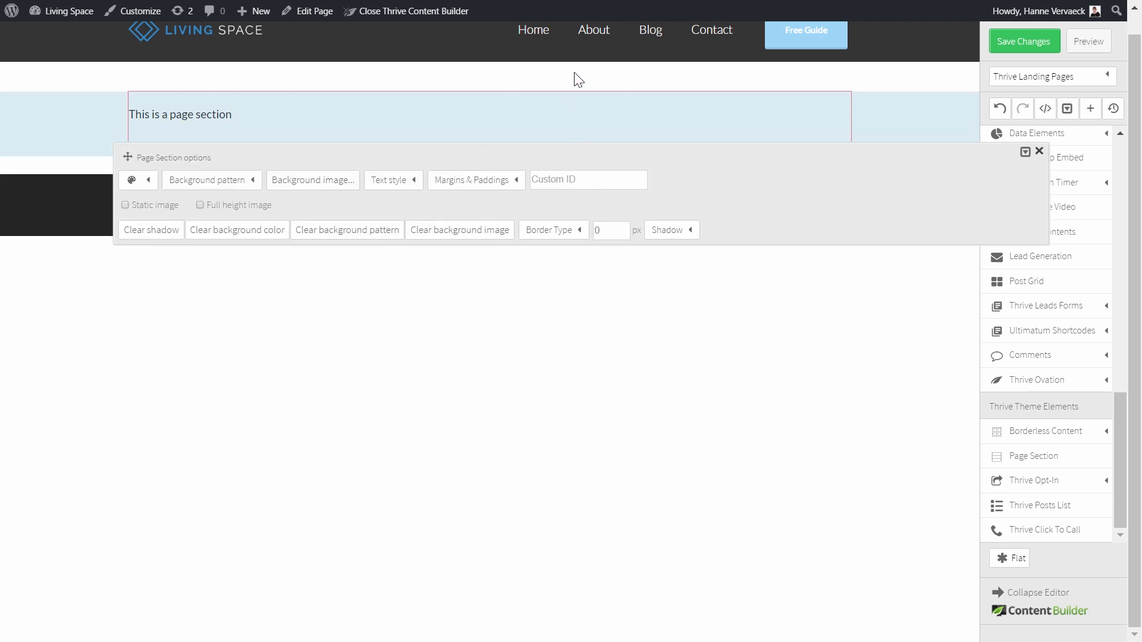
- Set the page section's top margin to -45 px to bring it flush with the site header
{"action": "scroll", "coordinate": [572, 84], "scroll_direction": "up", "scroll_amount": 1}
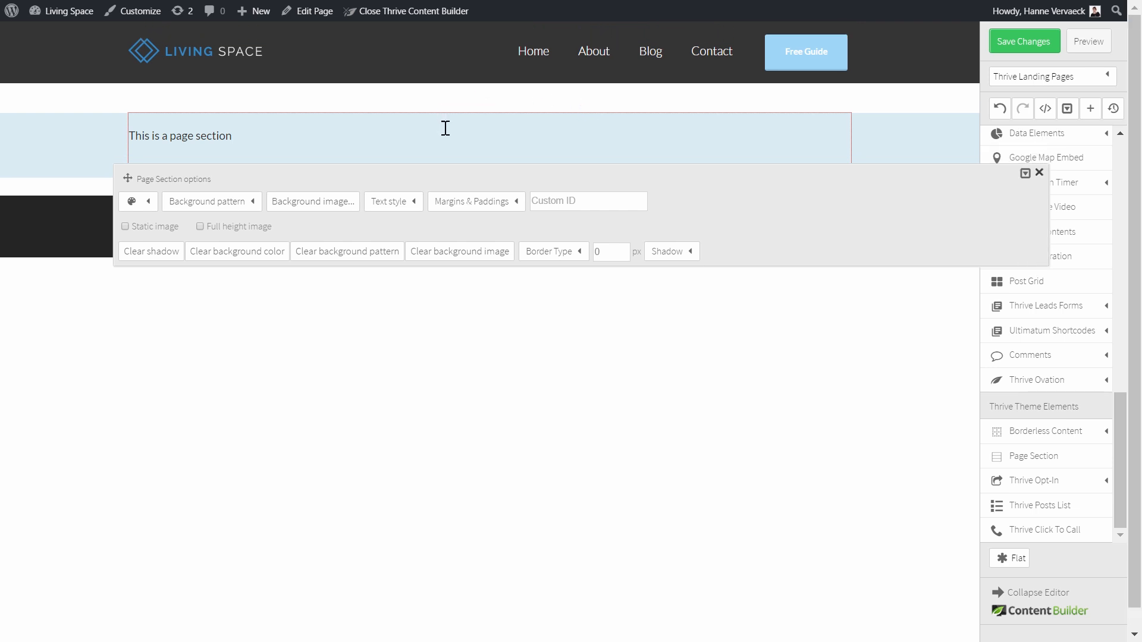
{"action": "left_click", "coordinate": [504, 205]}
{"action": "left_click", "coordinate": [498, 248]}
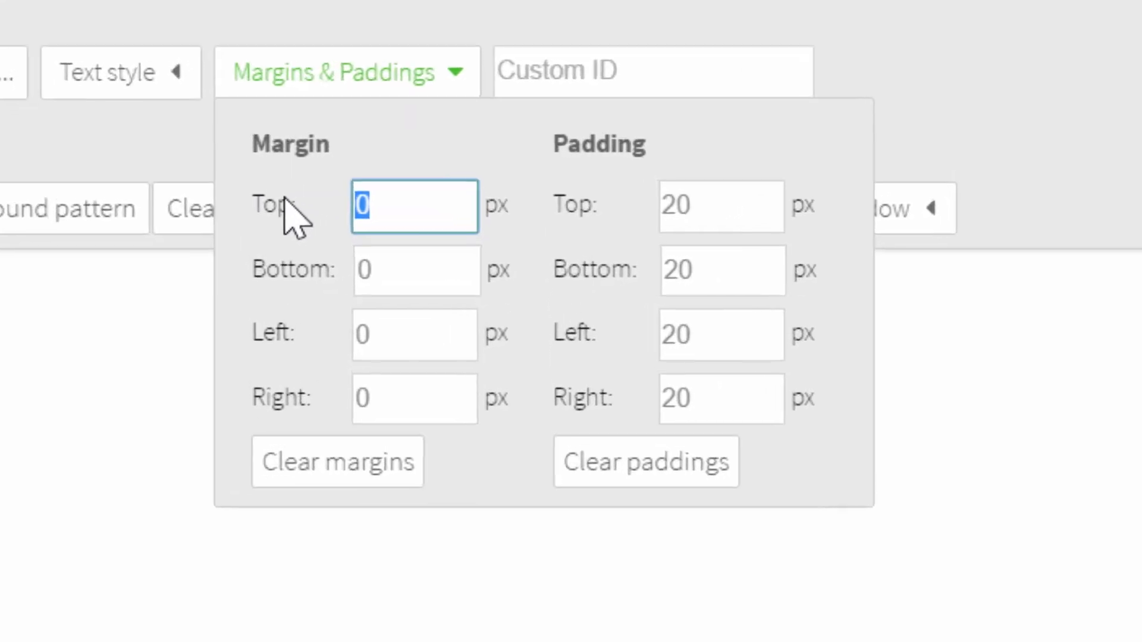
{"action": "type", "text": "-45"}
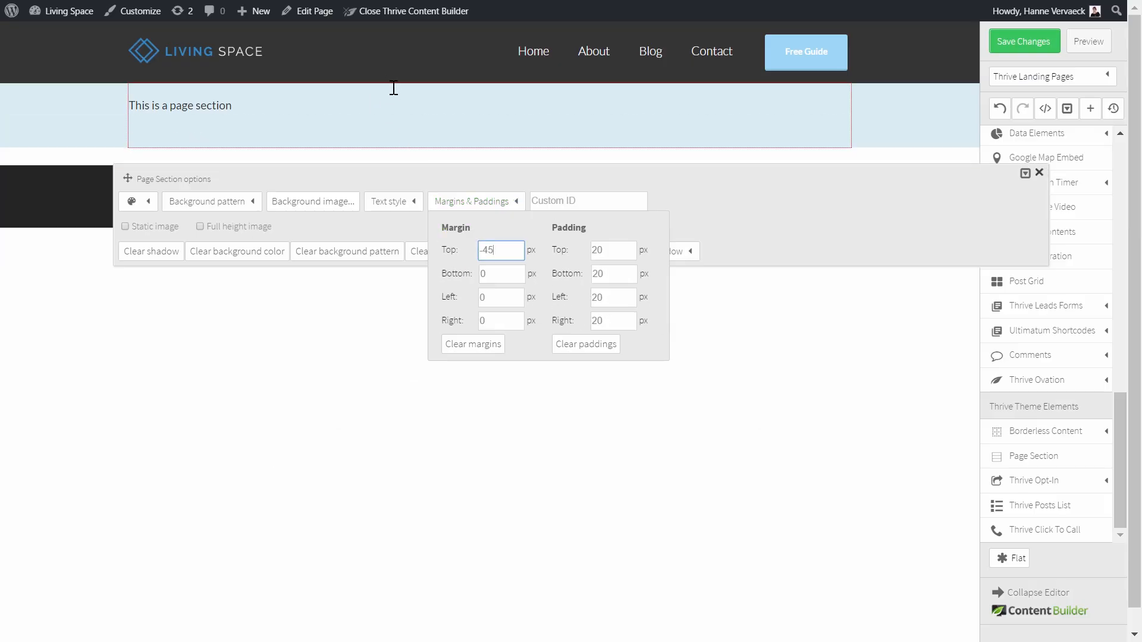
{"action": "left_click", "coordinate": [1041, 174]}
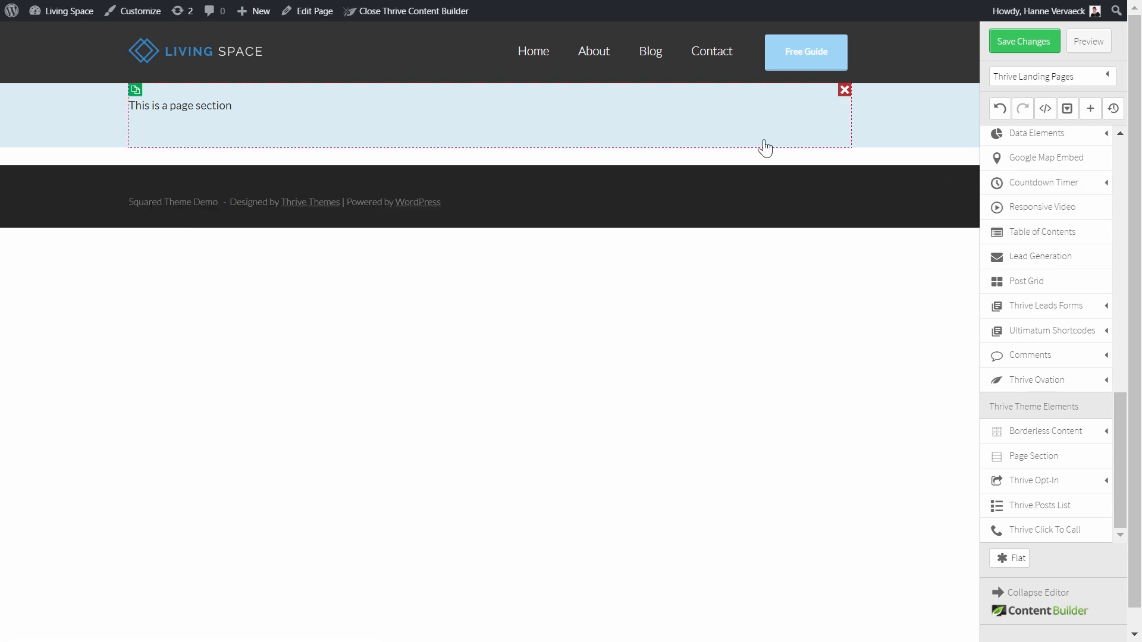
- Add a text element inside the blue page section reading "$5 OFF $25+ WITH CODE FRESHLOOK25"
{"action": "scroll", "coordinate": [1077, 184], "scroll_direction": "up", "scroll_amount": 10}
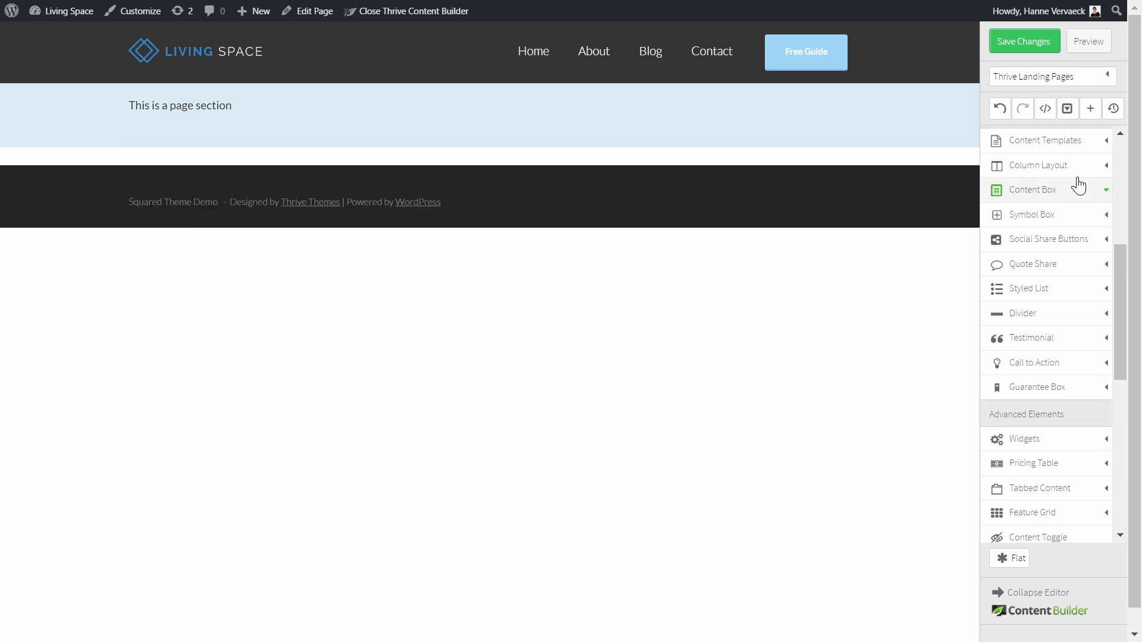
{"action": "left_click_drag", "start_coordinate": [1053, 163], "coordinate": [318, 131]}
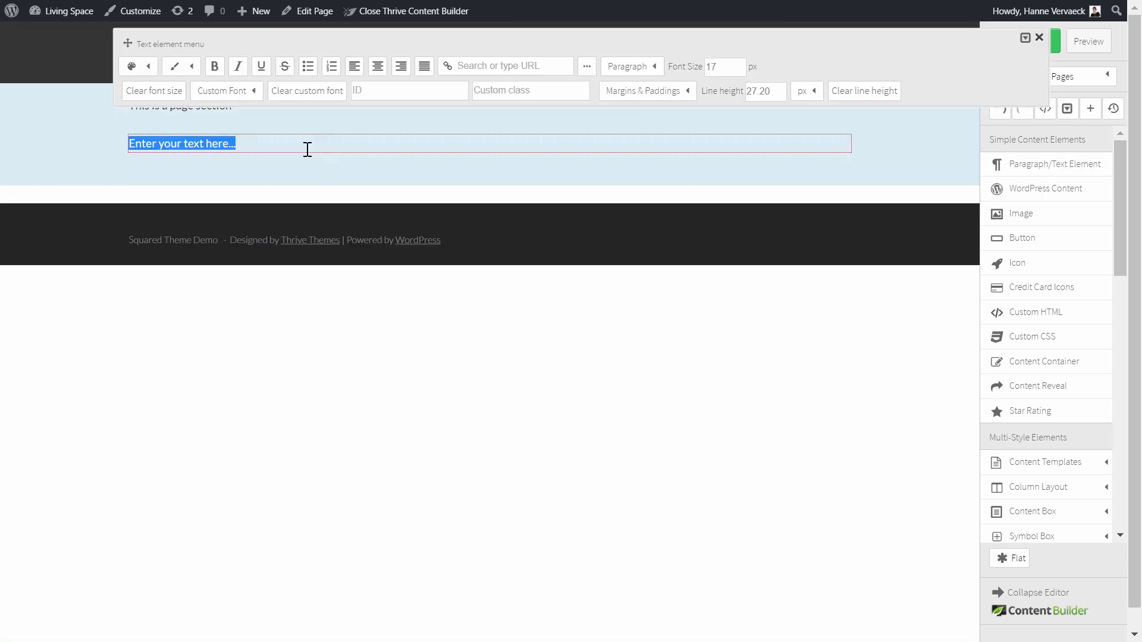
{"action": "type", "text": "$5 OFF $25+ WITH CODE FRESHLOOK25"}
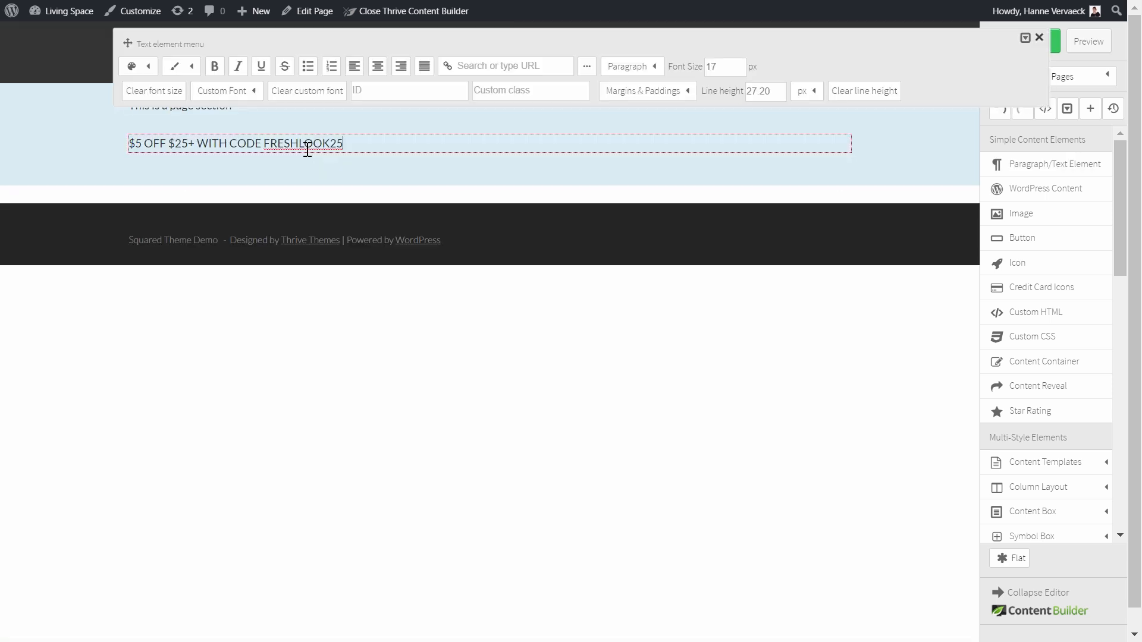
- Set the promo text's font size to 26 px and centre it
{"action": "left_click_drag", "start_coordinate": [354, 143], "coordinate": [113, 148]}
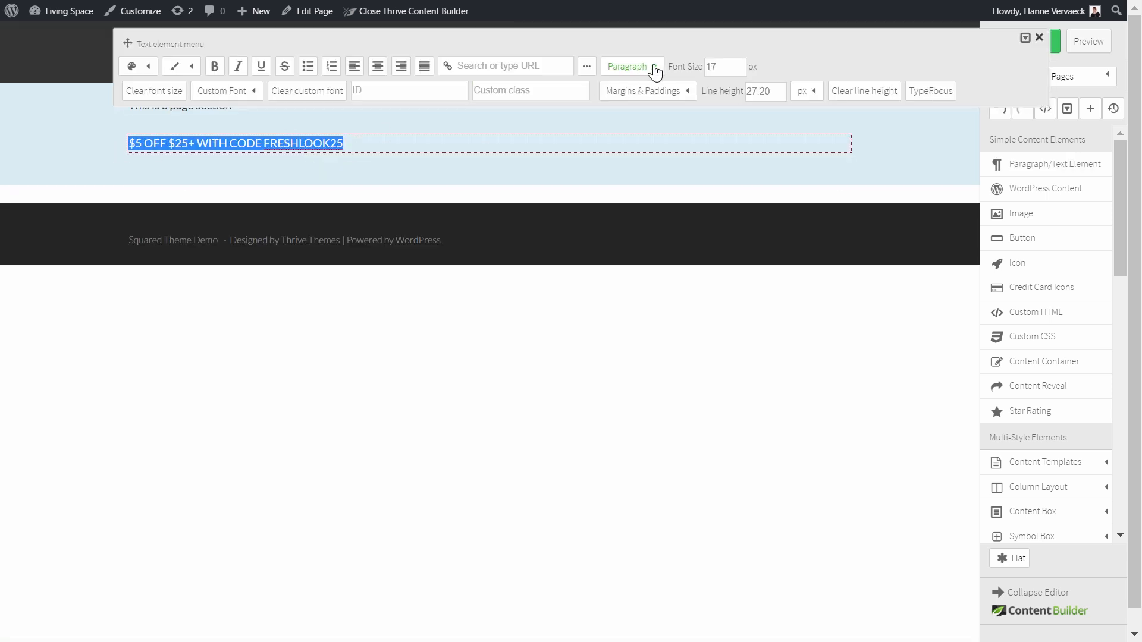
{"action": "double_click", "coordinate": [722, 67]}
{"action": "type", "text": "26"}
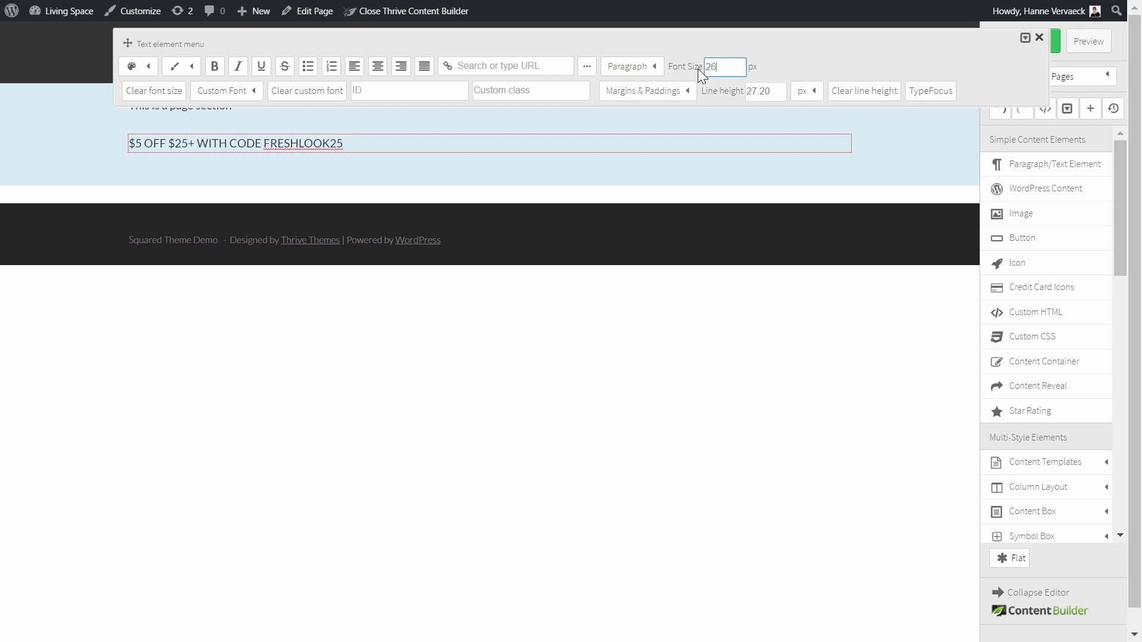
{"action": "key", "text": "Return"}
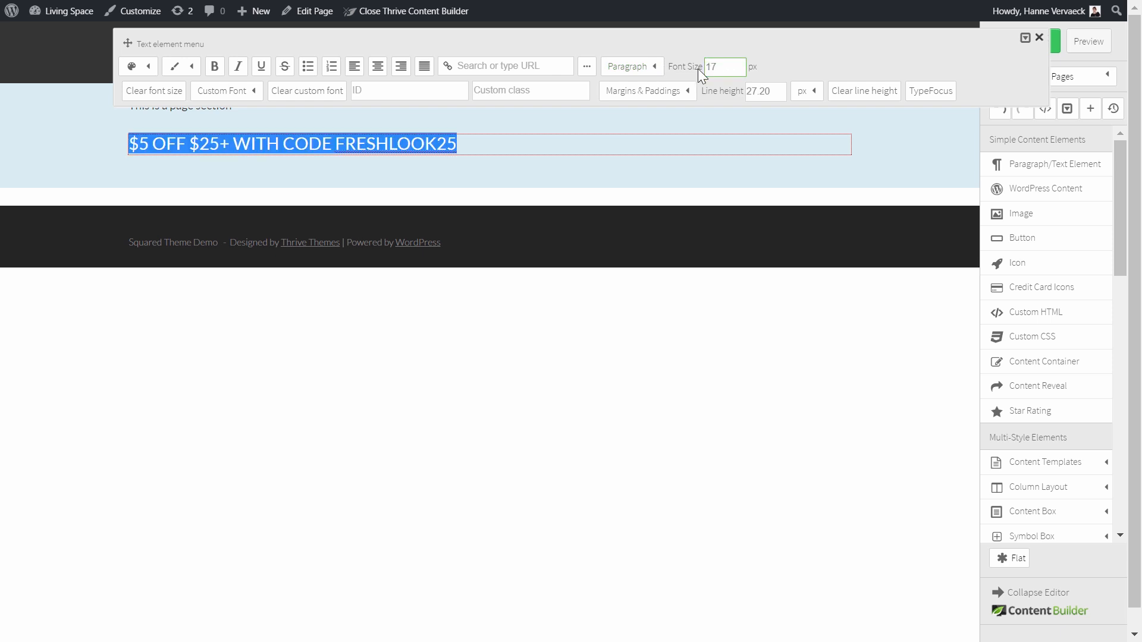
{"action": "left_click", "coordinate": [382, 69]}
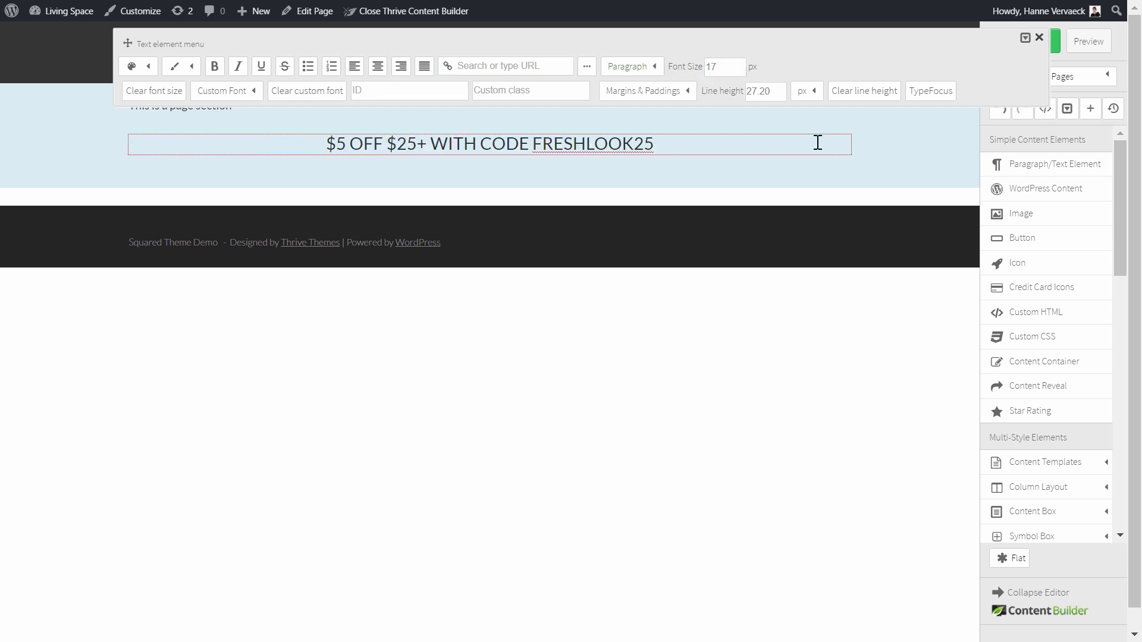
- Set the promo text's bottom margin to 0 px and delete the "This is a page section" placeholder text
{"action": "left_click", "coordinate": [675, 92]}
{"action": "double_click", "coordinate": [675, 156]}
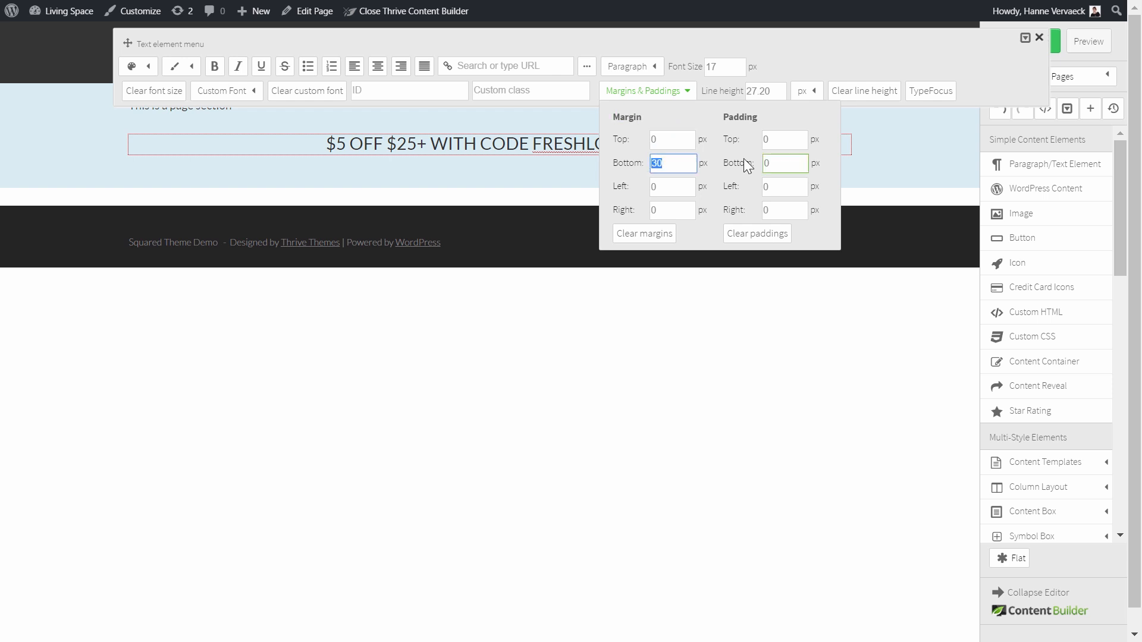
{"action": "type", "text": "0"}
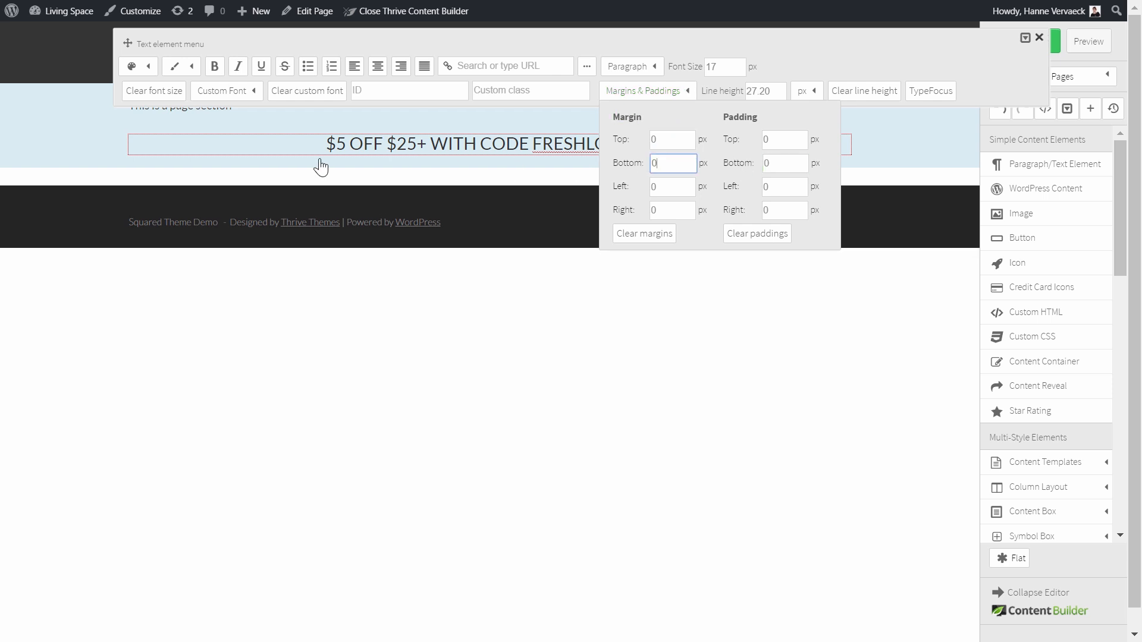
{"action": "left_click", "coordinate": [101, 133]}
{"action": "mouse_move", "coordinate": [752, 110]}
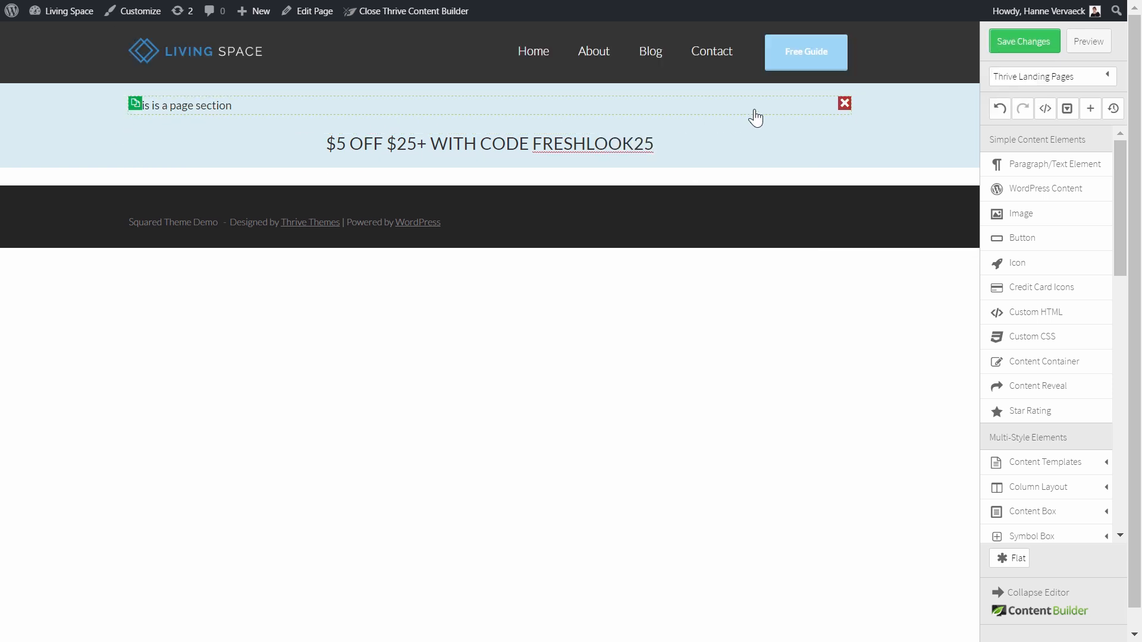
{"action": "left_click", "coordinate": [844, 104]}
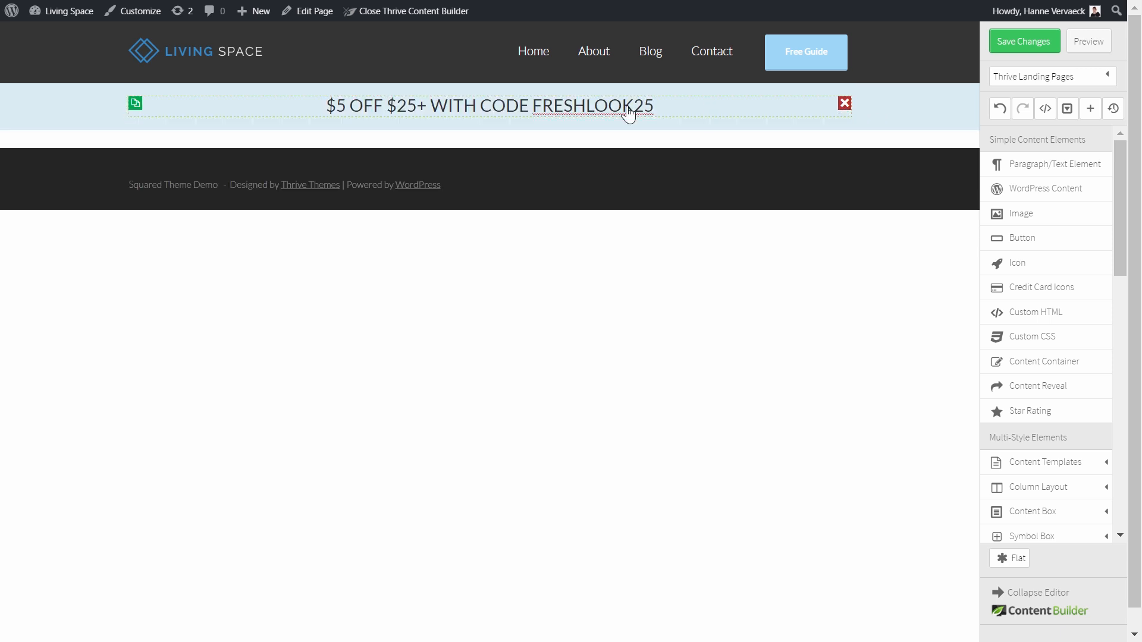
- Set the line height of the promo text in the blue bar to 20 px
{"action": "mouse_move", "coordinate": [230, 126]}
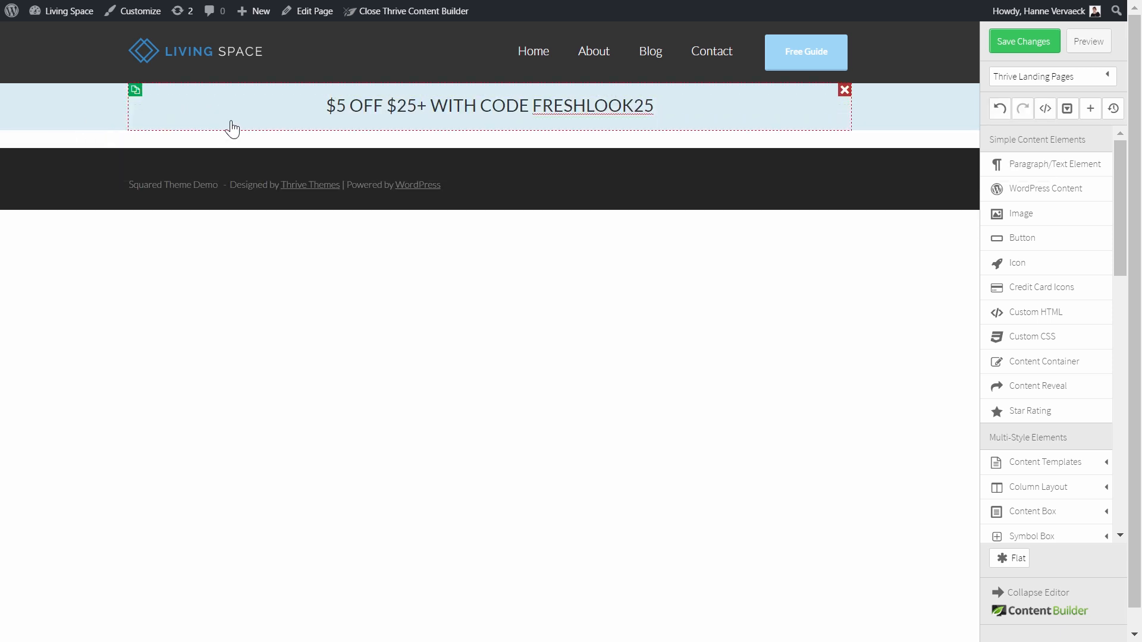
{"action": "left_click", "coordinate": [437, 116]}
{"action": "left_click", "coordinate": [773, 165]}
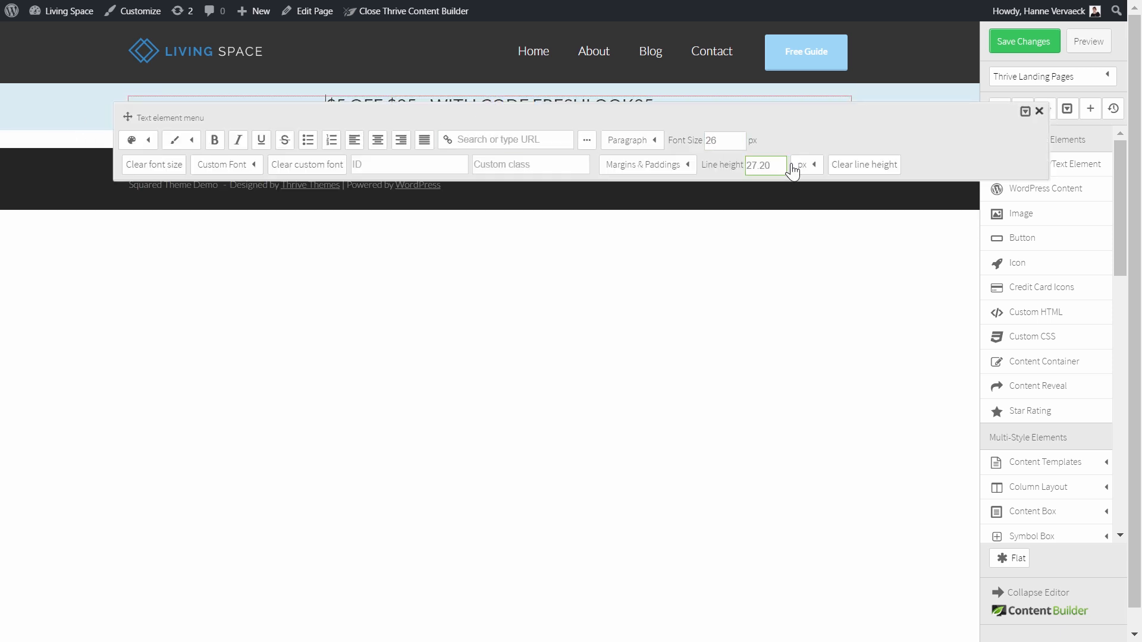
{"action": "left_click_drag", "start_coordinate": [783, 165], "coordinate": [709, 164]}
{"action": "type", "text": "20"}
{"action": "key", "text": "Return"}
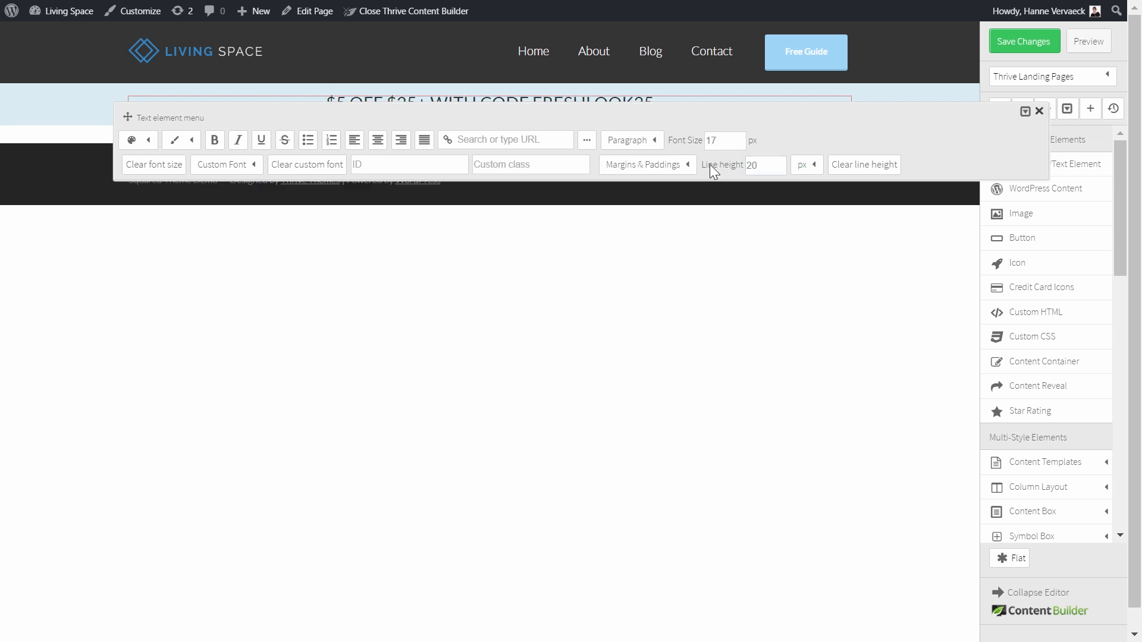
{"action": "left_click", "coordinate": [24, 129]}
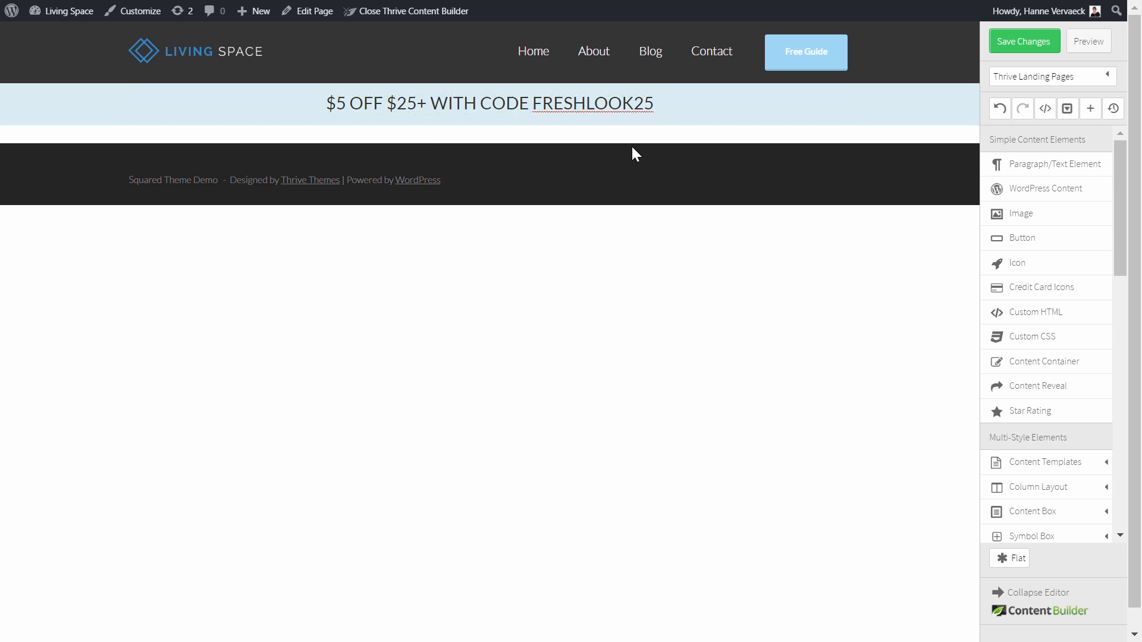
- Link the whole promo text "$5 OFF $25+ WITH CODE FRESHLOOK25" to the Thank You page
{"action": "left_click", "coordinate": [611, 108]}
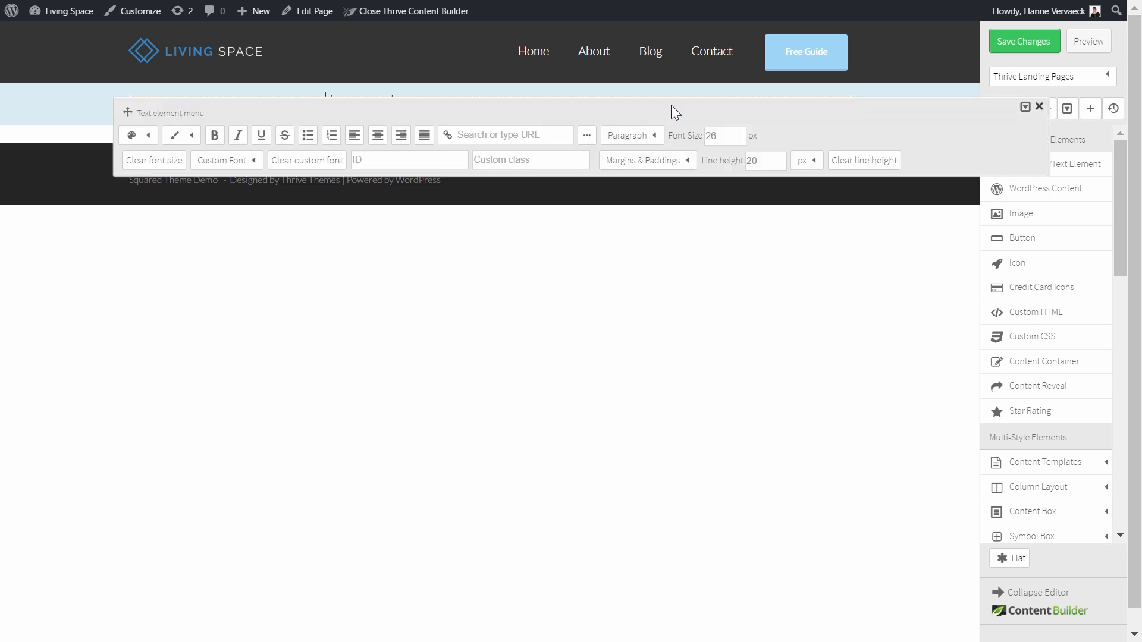
{"action": "left_click_drag", "start_coordinate": [127, 112], "coordinate": [127, 173]}
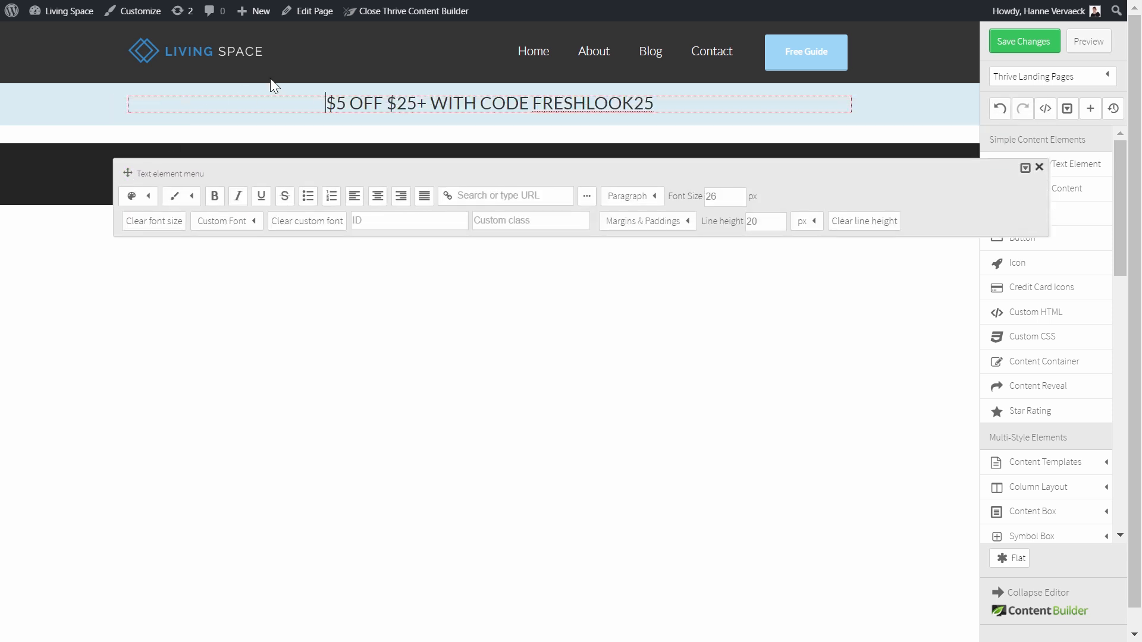
{"action": "left_click", "coordinate": [330, 104]}
{"action": "left_click_drag", "start_coordinate": [329, 104], "coordinate": [671, 103]}
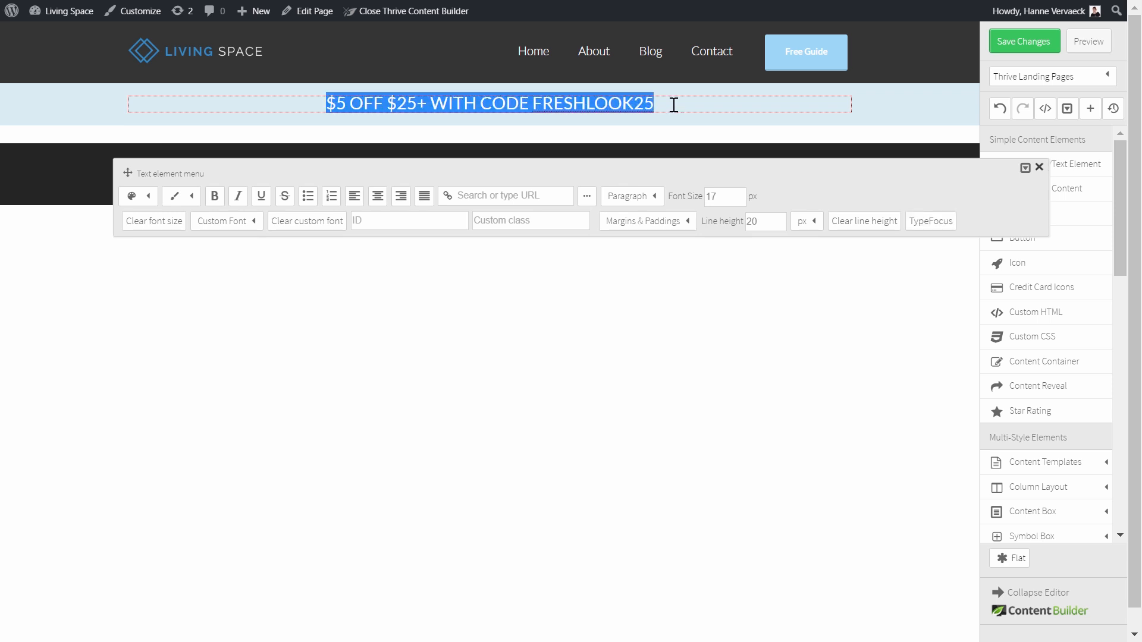
{"action": "left_click", "coordinate": [507, 195]}
{"action": "type", "text": "t"}
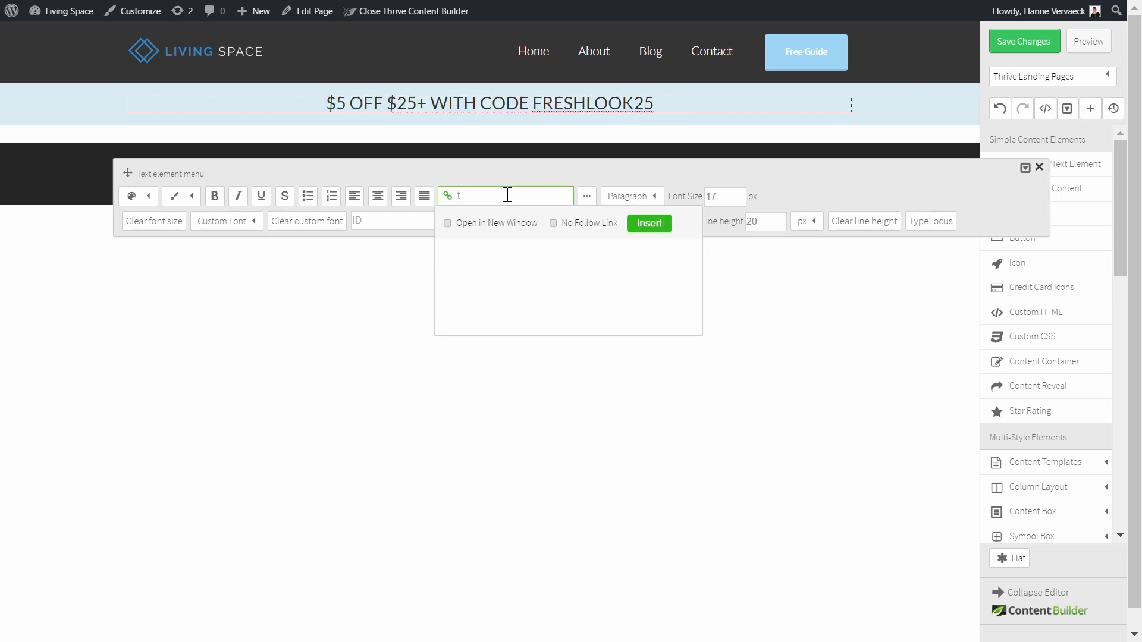
{"action": "left_click", "coordinate": [497, 299]}
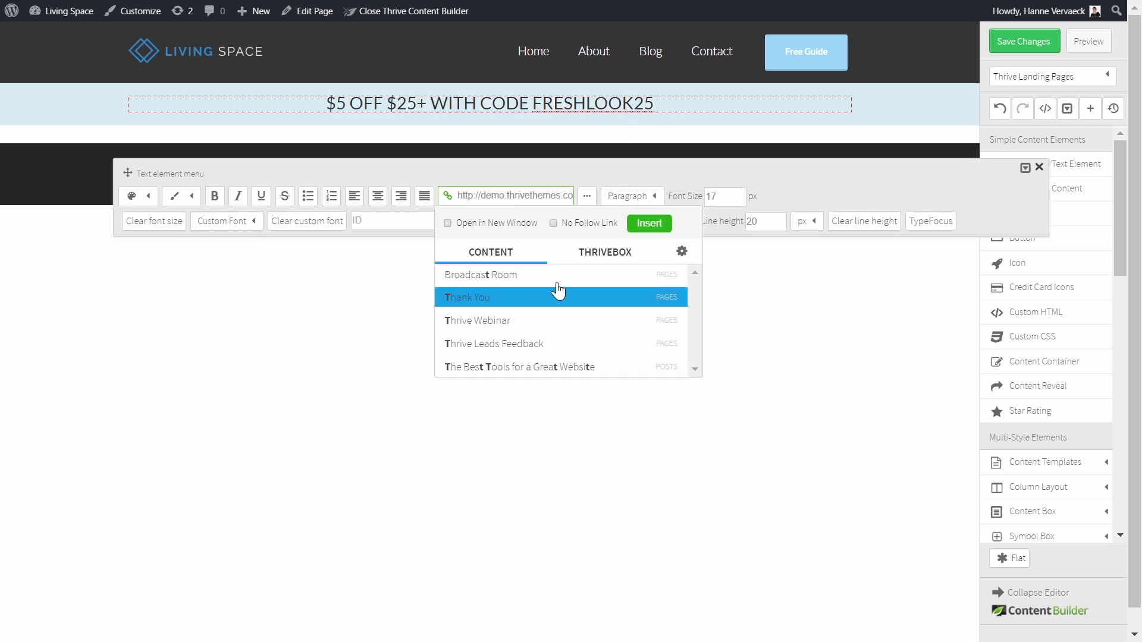
{"action": "left_click", "coordinate": [649, 223]}
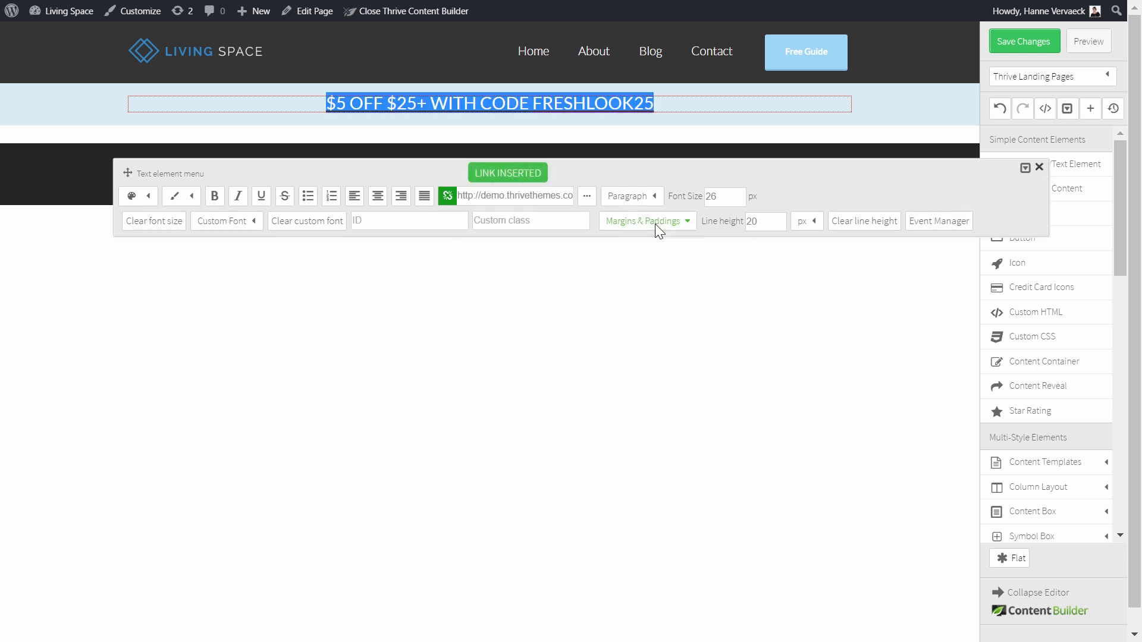
{"action": "left_click", "coordinate": [1038, 169]}
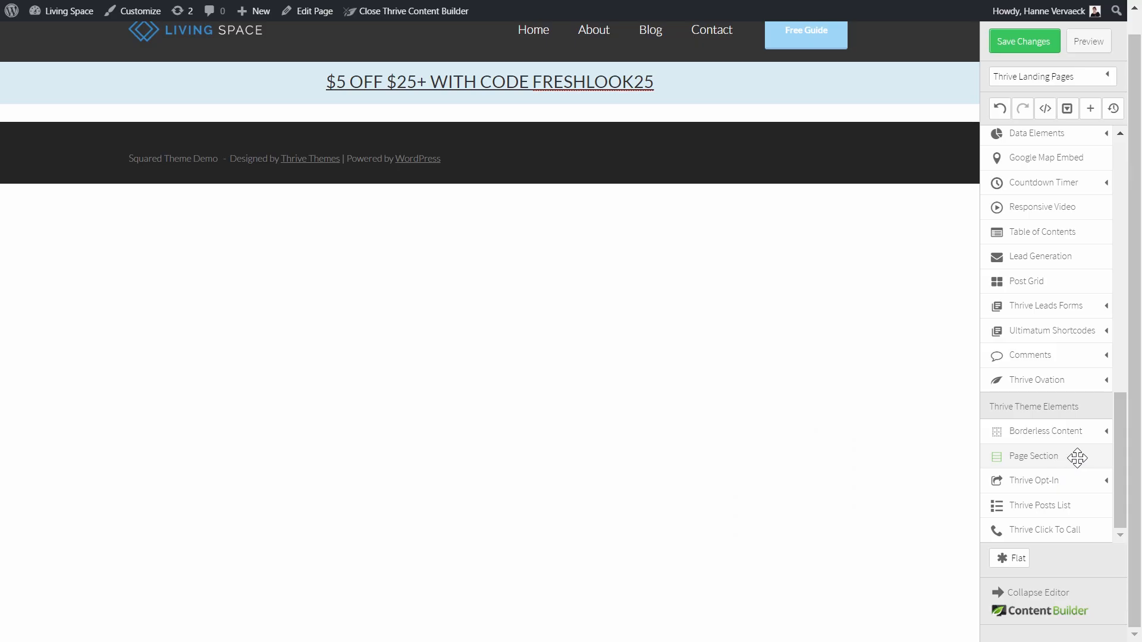
- Add a page section below the promo bar with craftsy-bkg.jpg as its full-height background image
{"action": "left_click_drag", "start_coordinate": [1040, 453], "coordinate": [527, 112]}
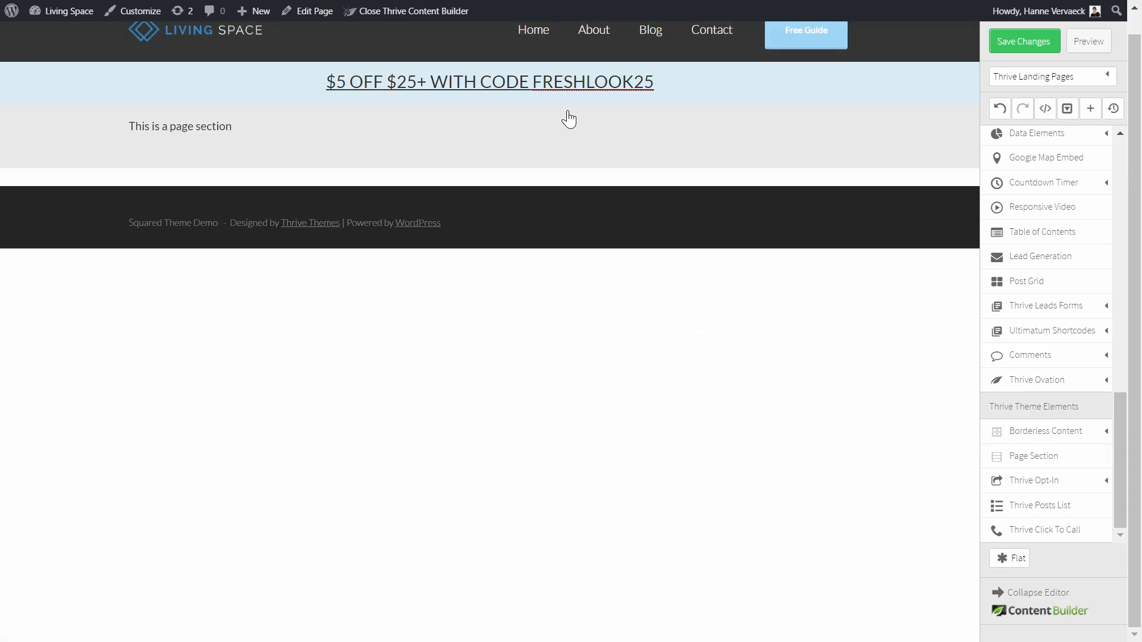
{"action": "left_click", "coordinate": [67, 140]}
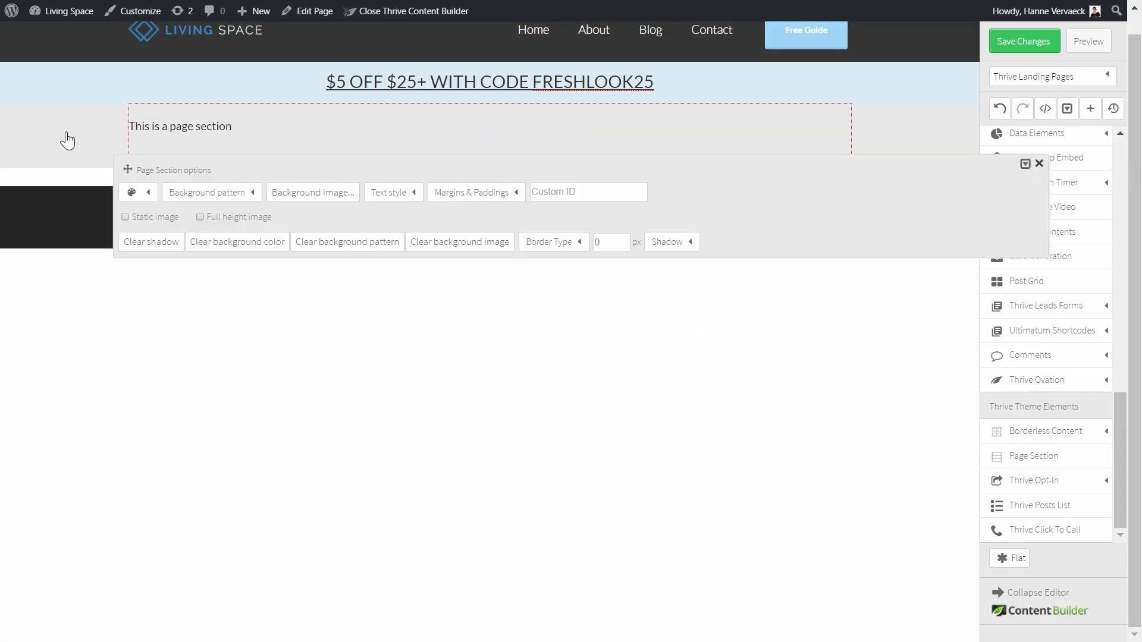
{"action": "left_click", "coordinate": [325, 201]}
{"action": "left_click", "coordinate": [318, 256]}
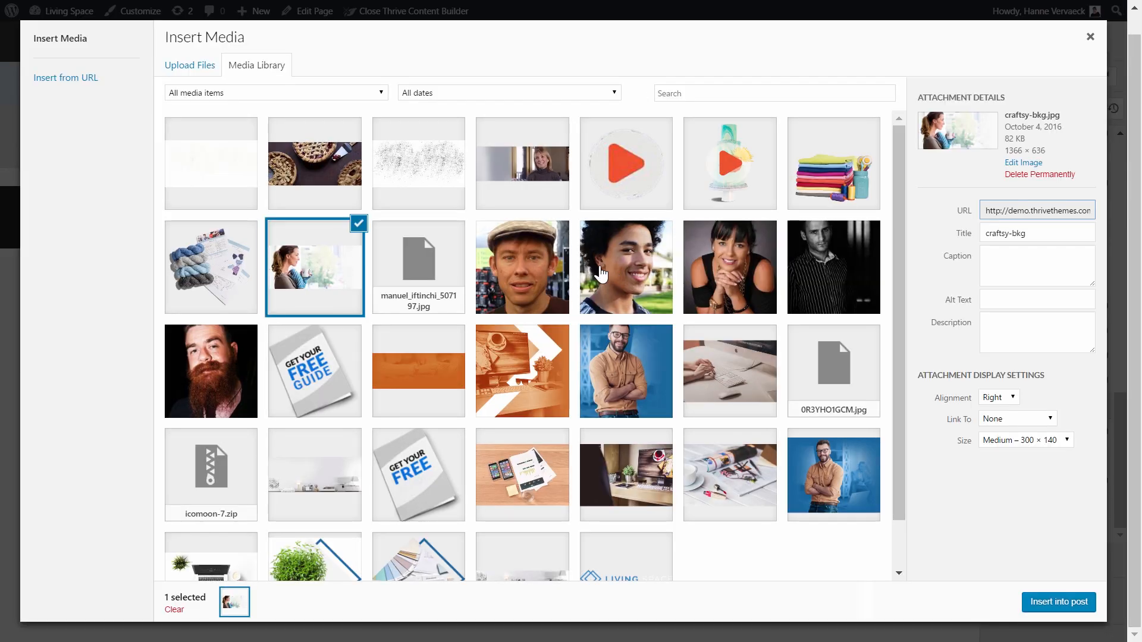
{"action": "left_click", "coordinate": [1075, 603]}
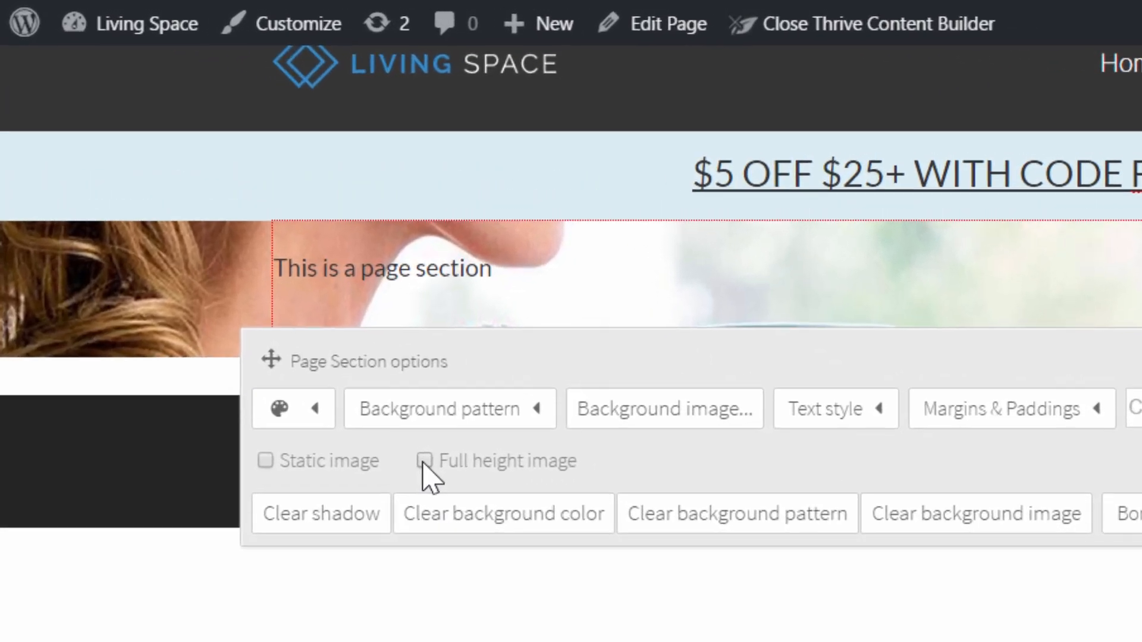
{"action": "left_click", "coordinate": [424, 462]}
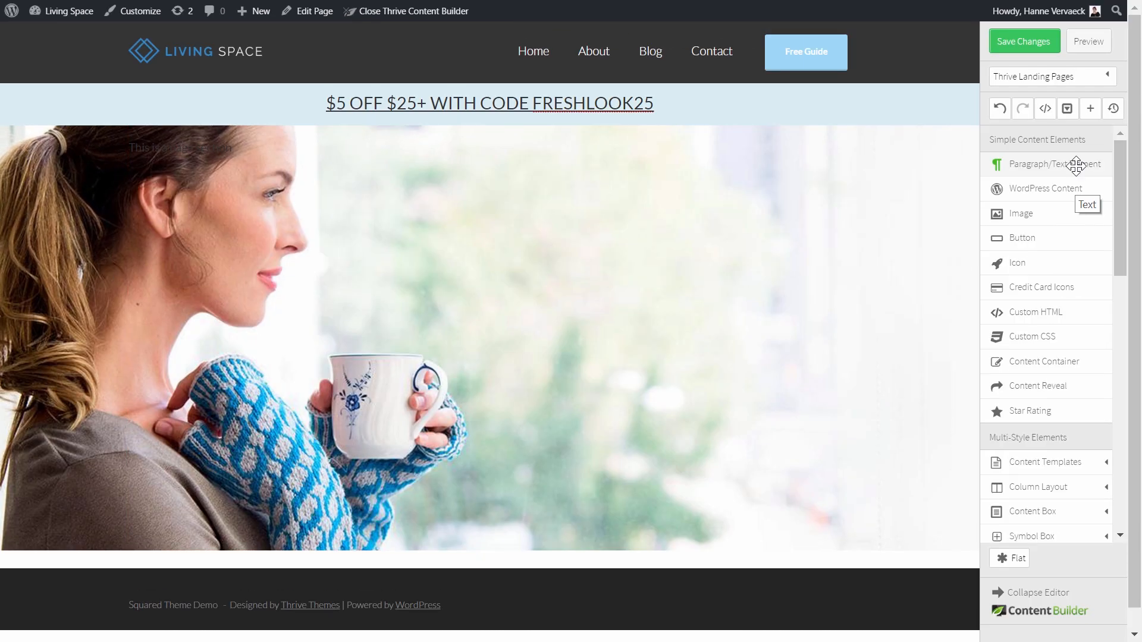
- Add a text element reading "JOIN OUR KNIT-ALONG" inside the page section with the background image
{"action": "left_click_drag", "start_coordinate": [1077, 166], "coordinate": [508, 176]}
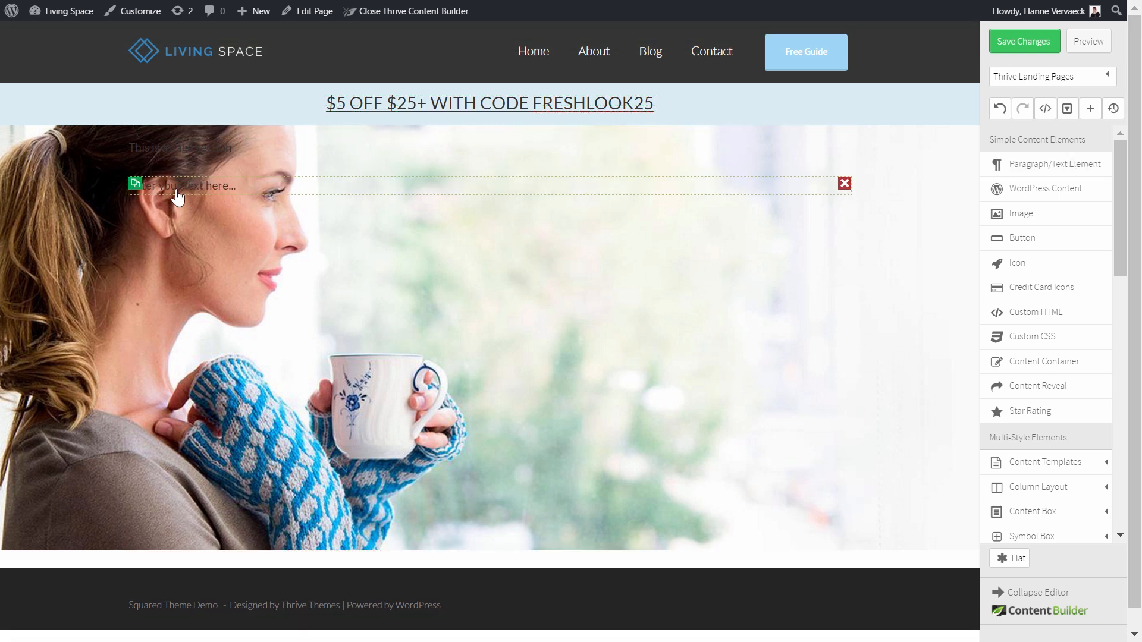
{"action": "left_click", "coordinate": [264, 186]}
{"action": "key", "text": "ctrl+v"}
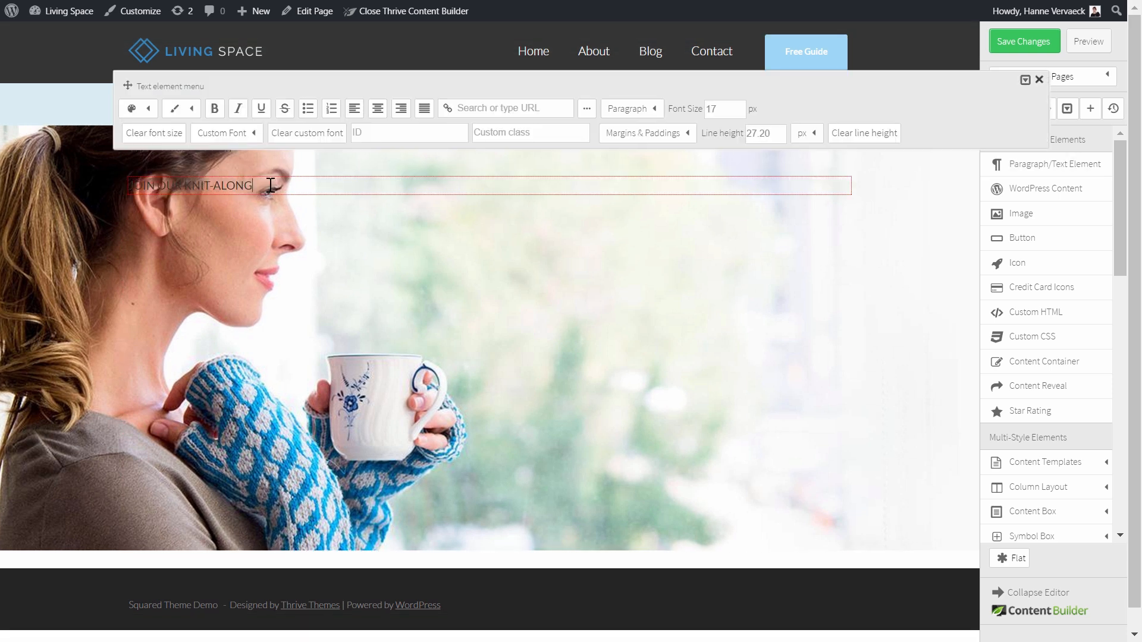
- Format the "JOIN OUR KNIT-ALONG" text as a right-aligned Heading 1 with a font size of 72 px
{"action": "left_click", "coordinate": [655, 108]}
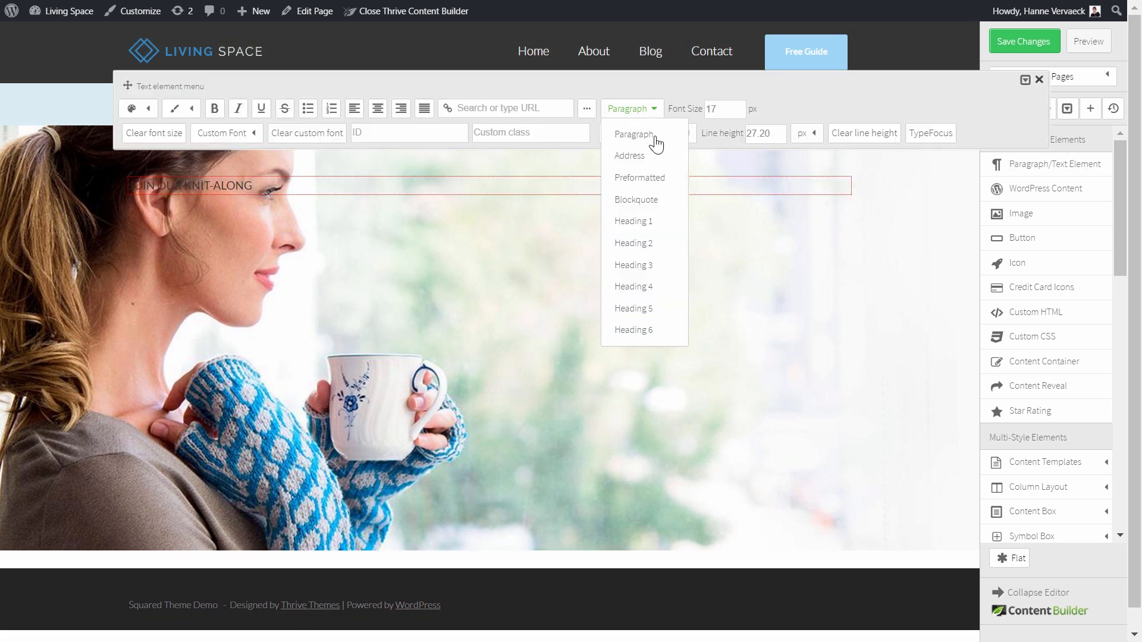
{"action": "left_click", "coordinate": [645, 221]}
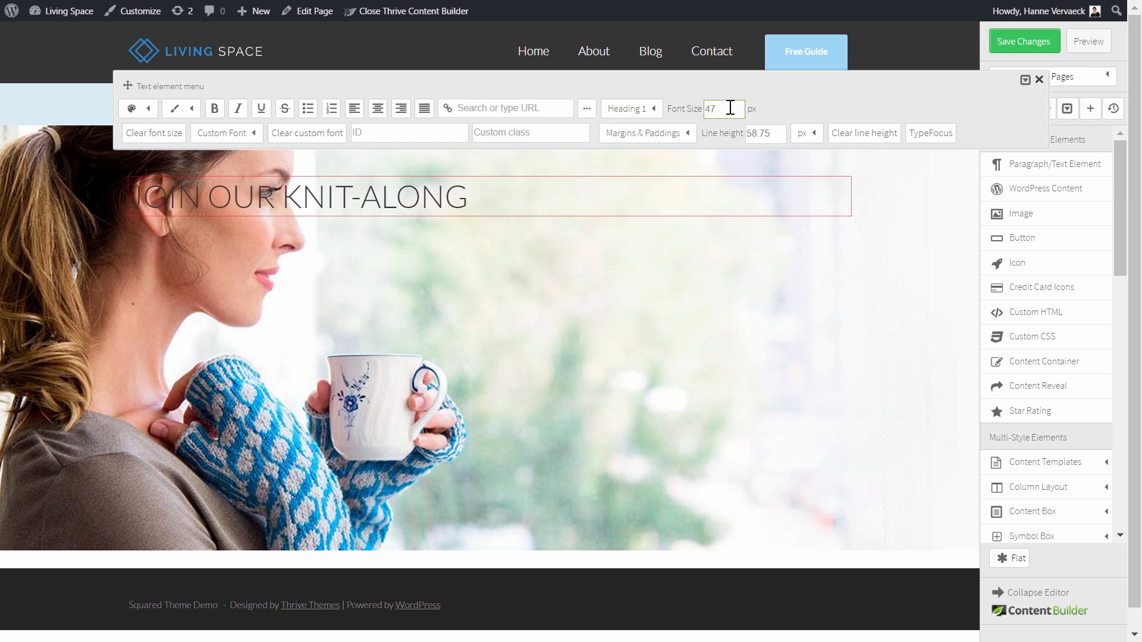
{"action": "double_click", "coordinate": [730, 107]}
{"action": "key", "text": "Return"}
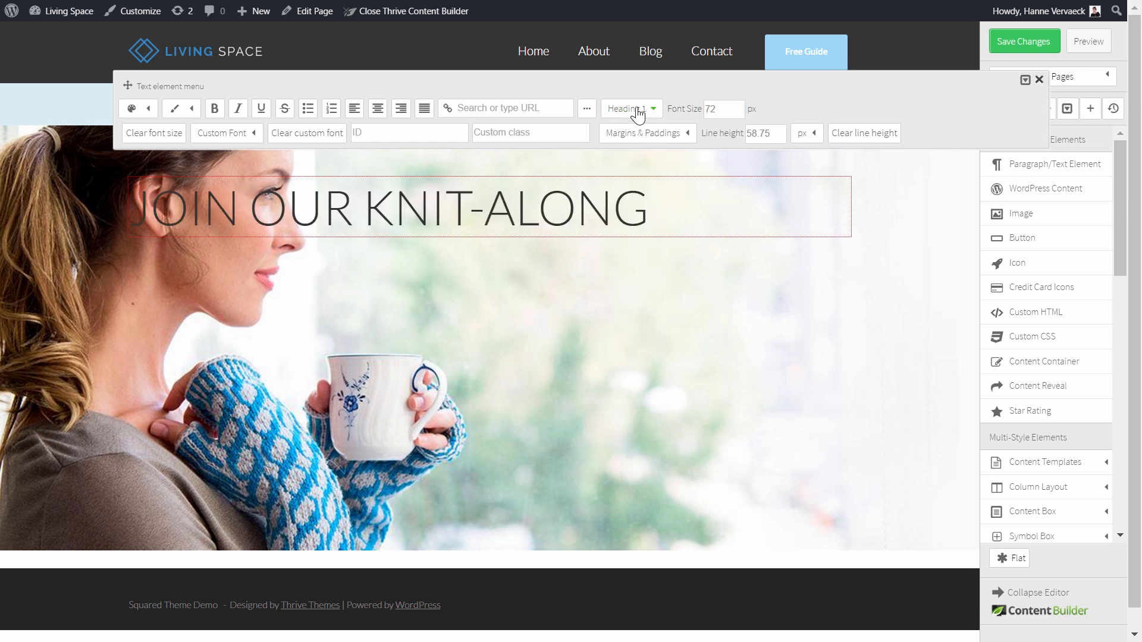
{"action": "left_click", "coordinate": [403, 112]}
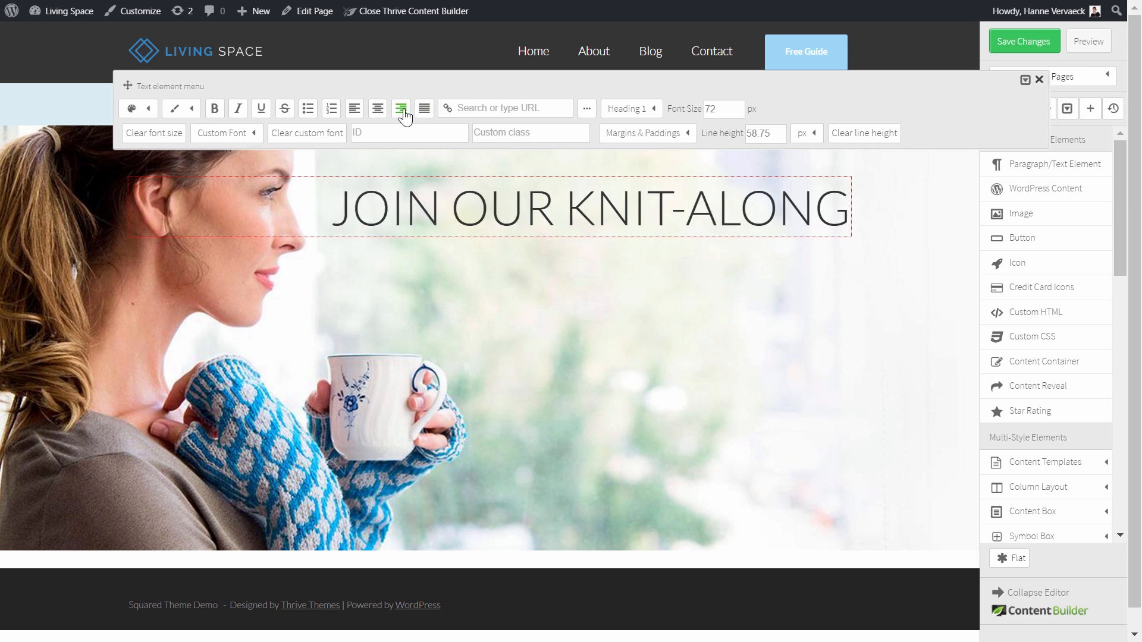
- Set the "JOIN OUR KNIT-ALONG" heading's top margin to 200 px and make it bold
{"action": "left_click", "coordinate": [667, 136]}
{"action": "left_click", "coordinate": [672, 181]}
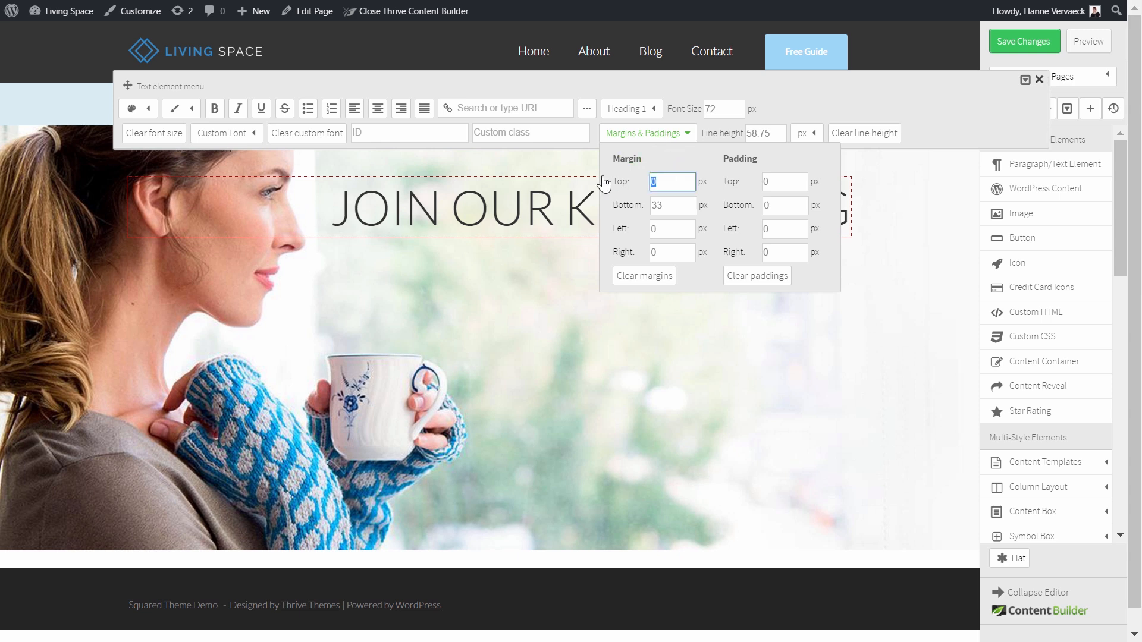
{"action": "key", "text": "Tab"}
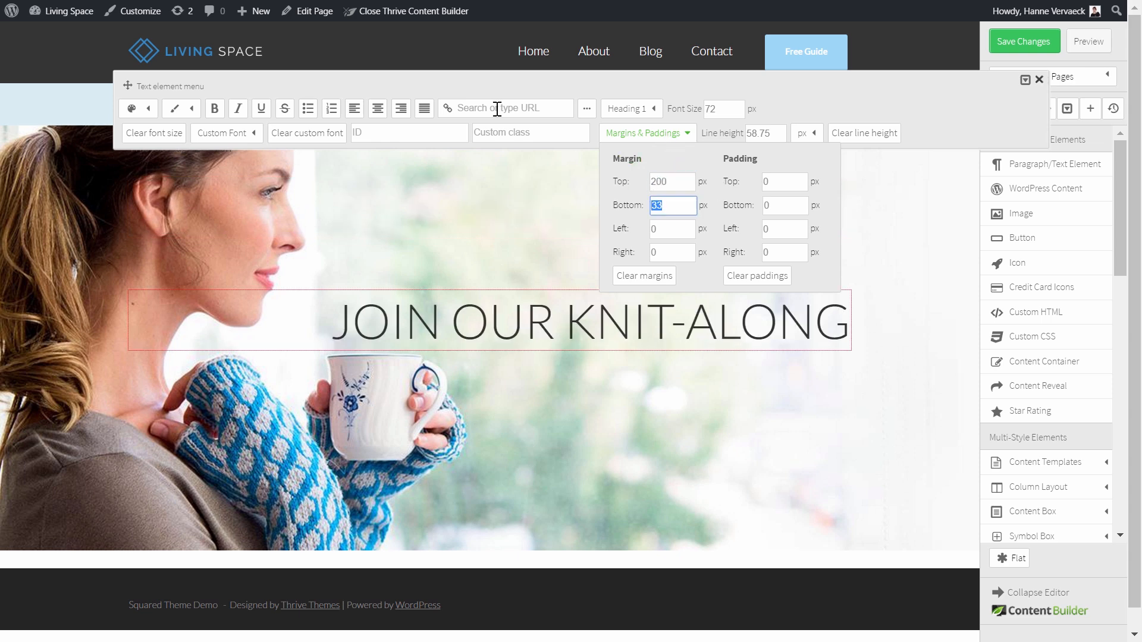
{"action": "left_click", "coordinate": [214, 108]}
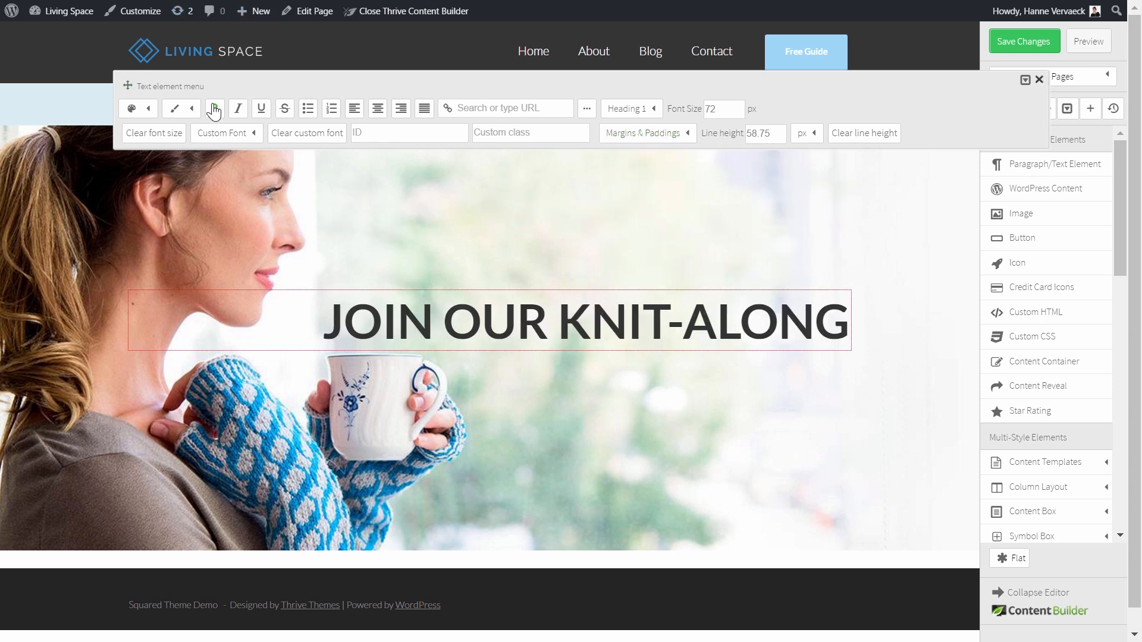
{"action": "left_click", "coordinate": [891, 215]}
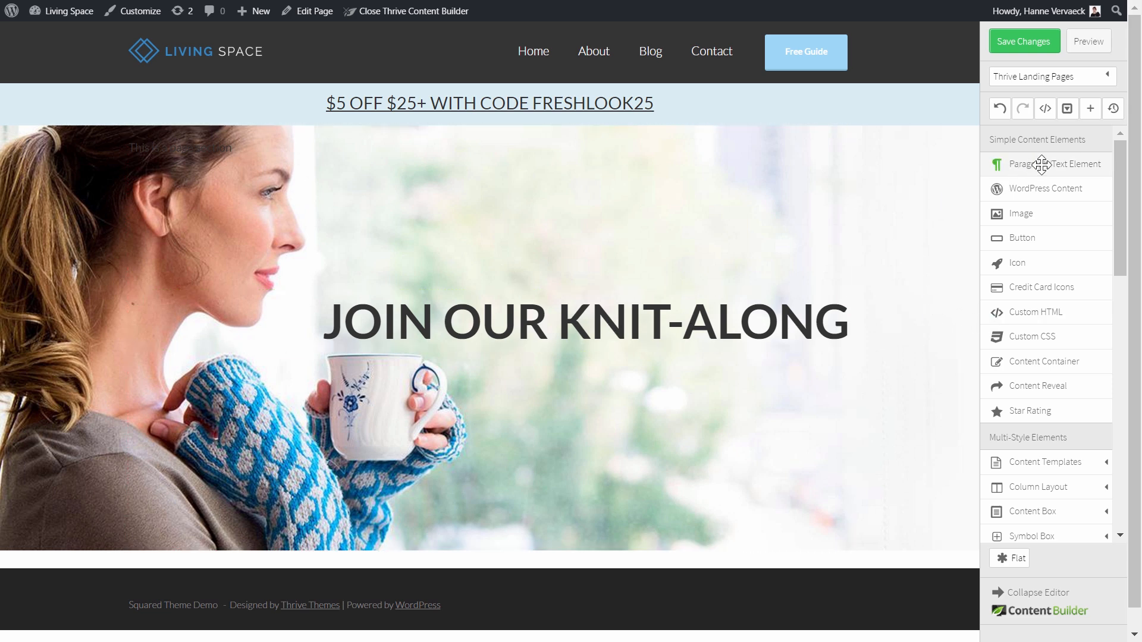
- Add a right-aligned text element reading "Stitch and Learn!" below the "JOIN OUR KNIT-ALONG" heading
{"action": "left_click_drag", "start_coordinate": [1062, 163], "coordinate": [640, 378]}
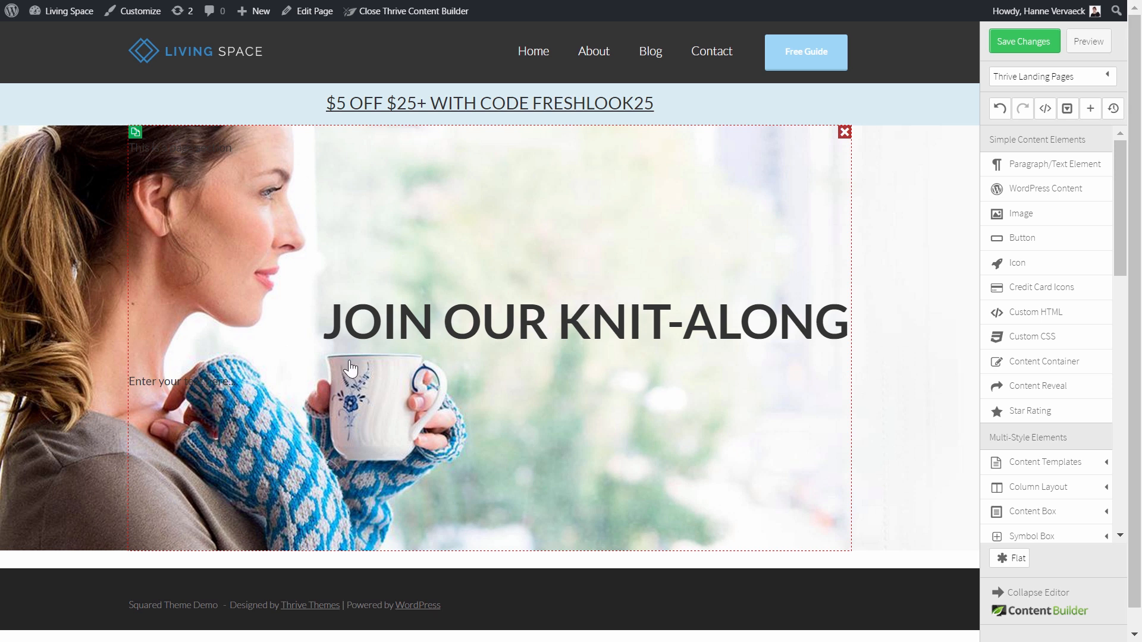
{"action": "left_click", "coordinate": [217, 383]}
{"action": "left_click", "coordinate": [403, 306]}
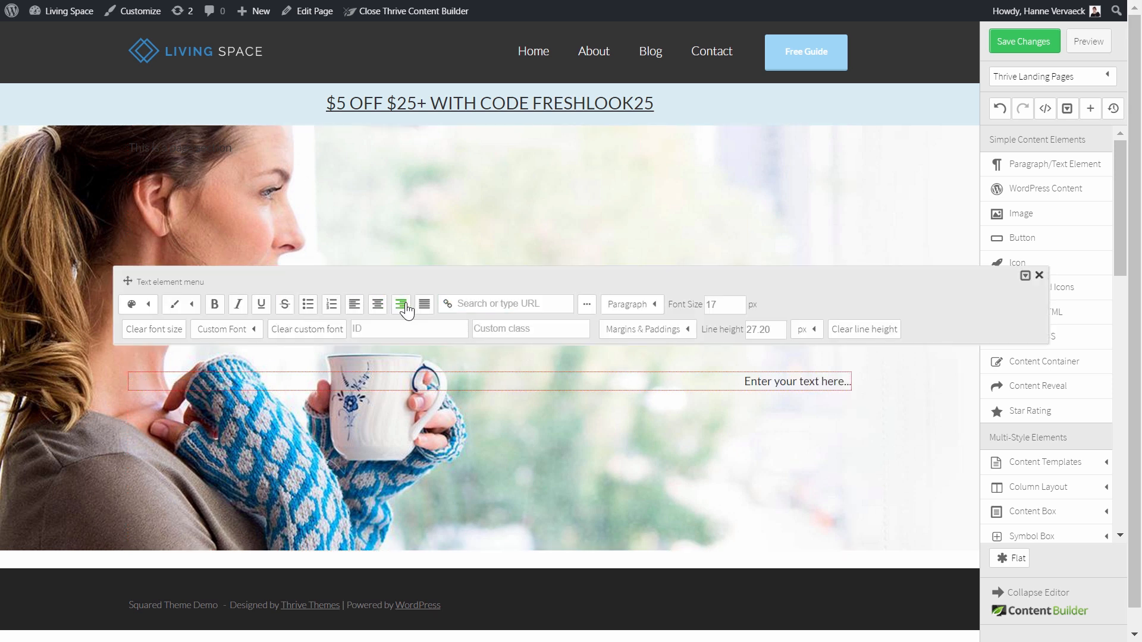
{"action": "left_click_drag", "start_coordinate": [745, 384], "coordinate": [886, 384]}
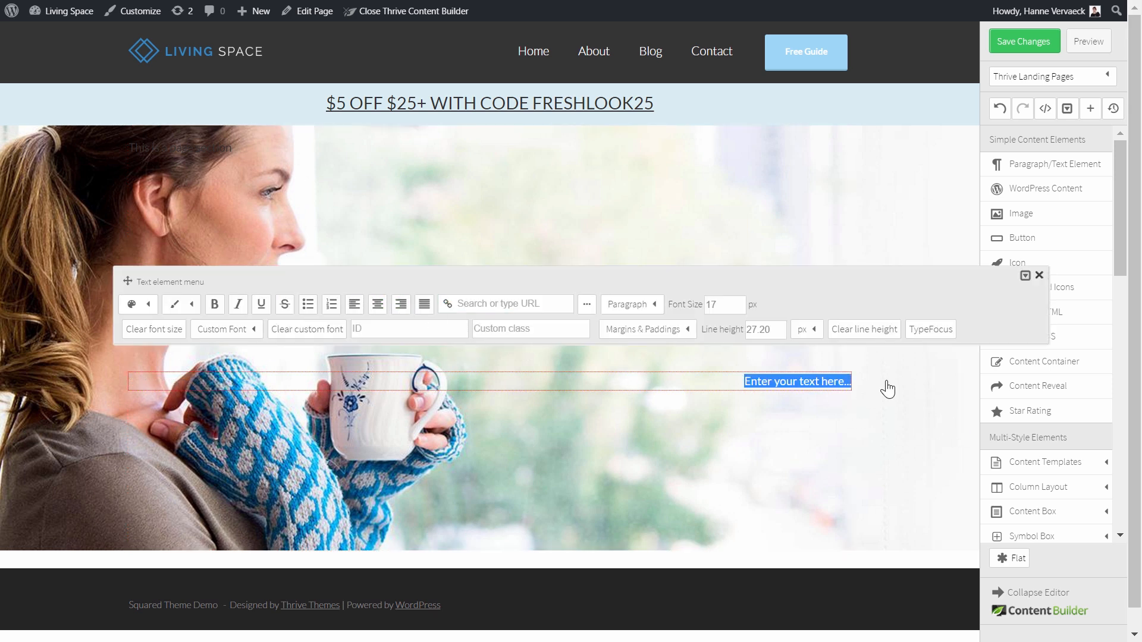
{"action": "left_click", "coordinate": [886, 383]}
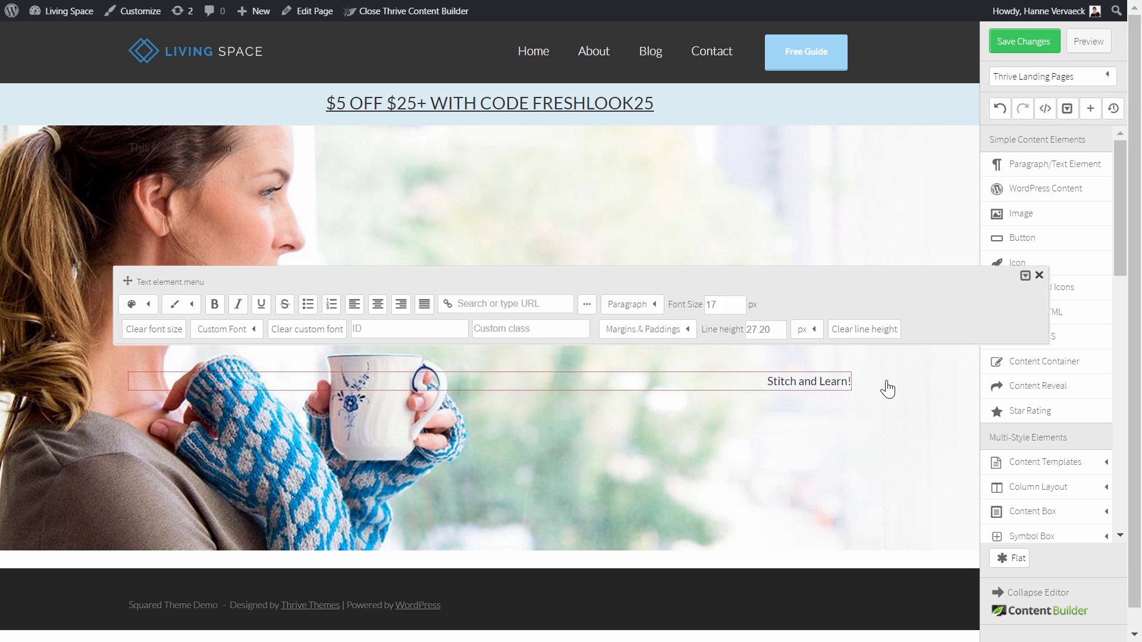
- Set the font size of the "Stitch and Learn!" text to 30 px
{"action": "left_click_drag", "start_coordinate": [887, 389], "coordinate": [765, 382]}
{"action": "left_click", "coordinate": [721, 303]}
{"action": "type", "text": "30"}
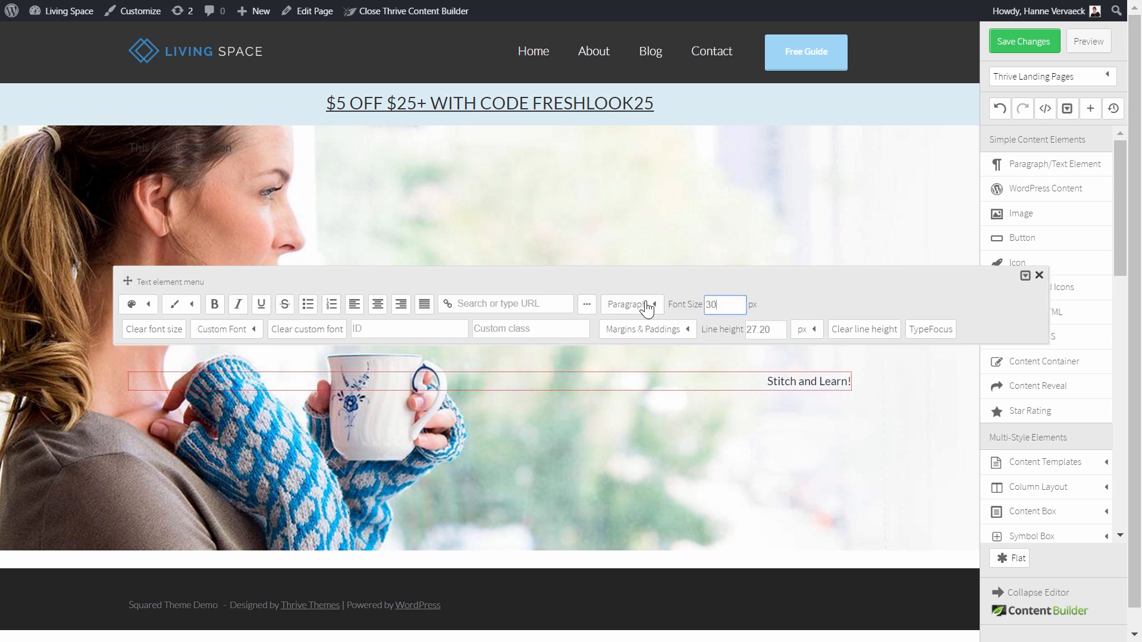
{"action": "key", "text": "Return"}
{"action": "left_click", "coordinate": [910, 374]}
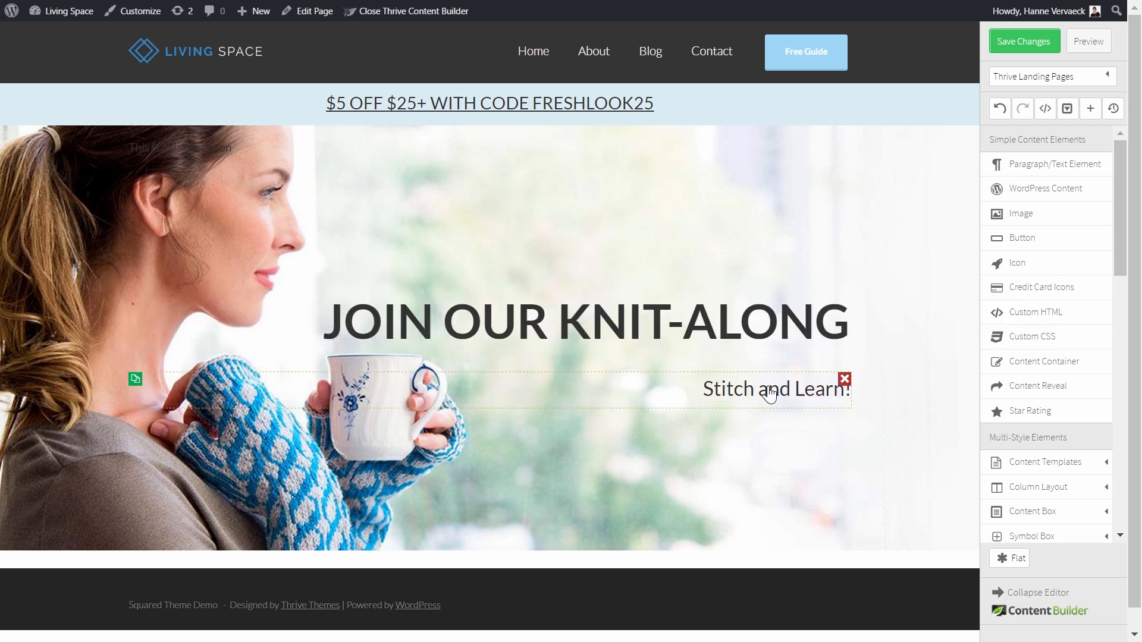
- Set the bottom margin of the "JOIN OUR KNIT-ALONG" heading to 0 px
{"action": "left_click", "coordinate": [735, 319]}
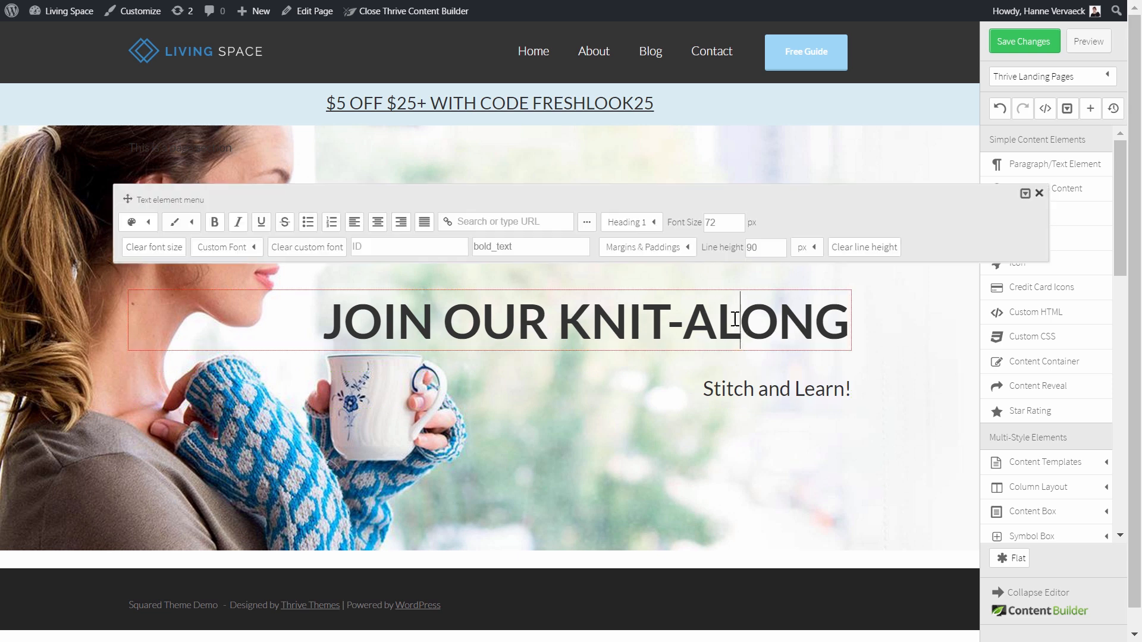
{"action": "left_click", "coordinate": [641, 246]}
{"action": "left_click_drag", "start_coordinate": [671, 319], "coordinate": [620, 321]}
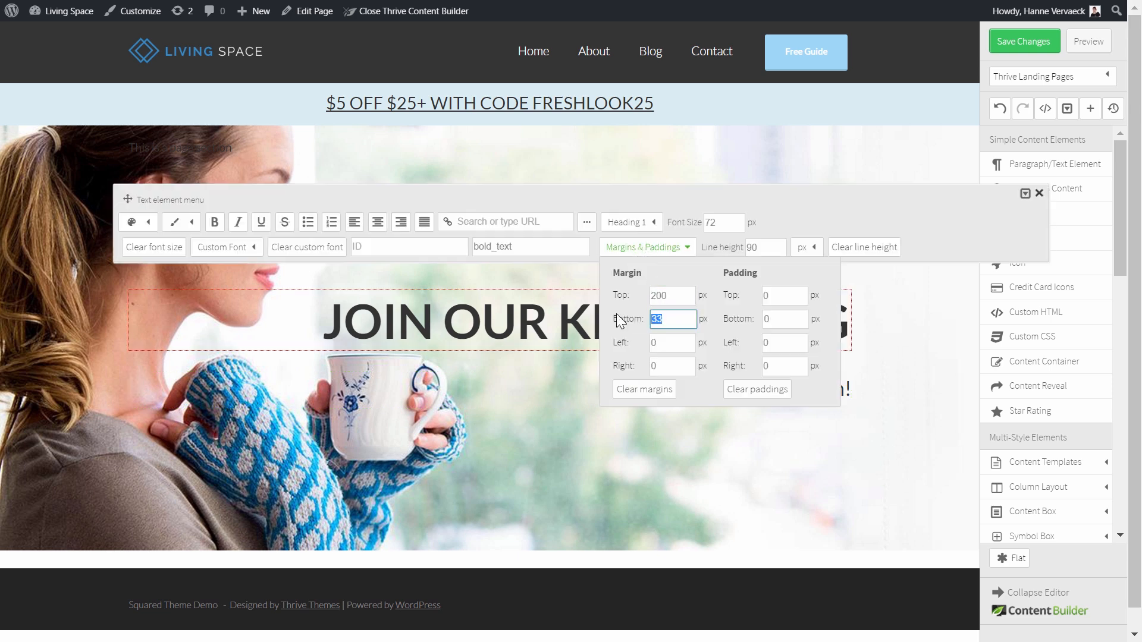
{"action": "type", "text": "0"}
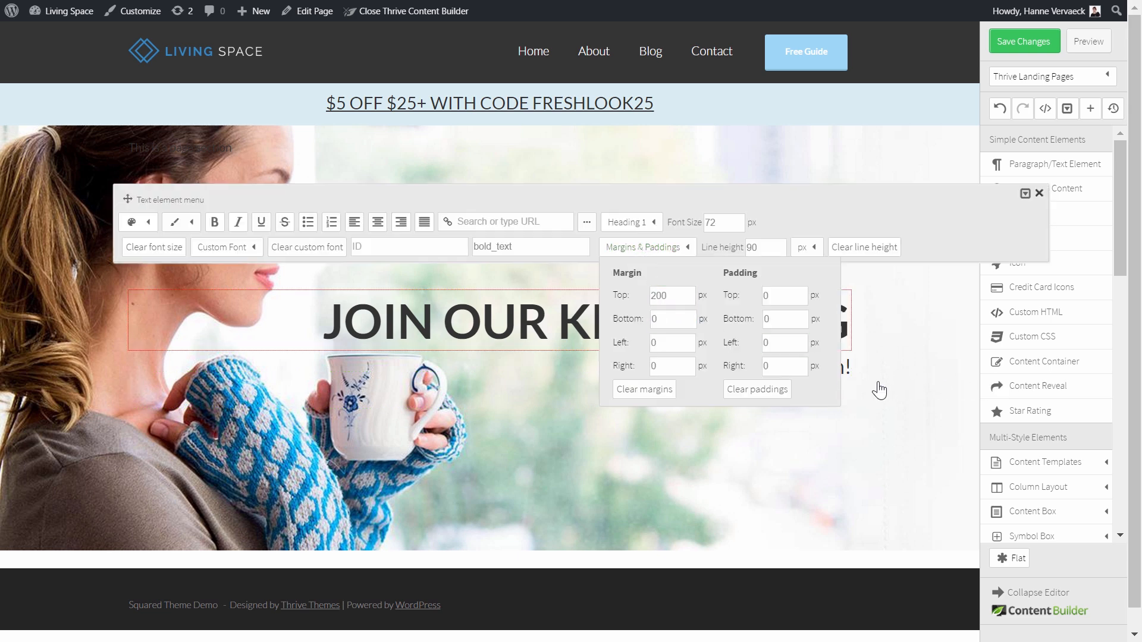
- Set the bottom margin of the "Stitch and Learn!" text to 0 px
{"action": "left_click", "coordinate": [767, 375]}
{"action": "left_click", "coordinate": [668, 309]}
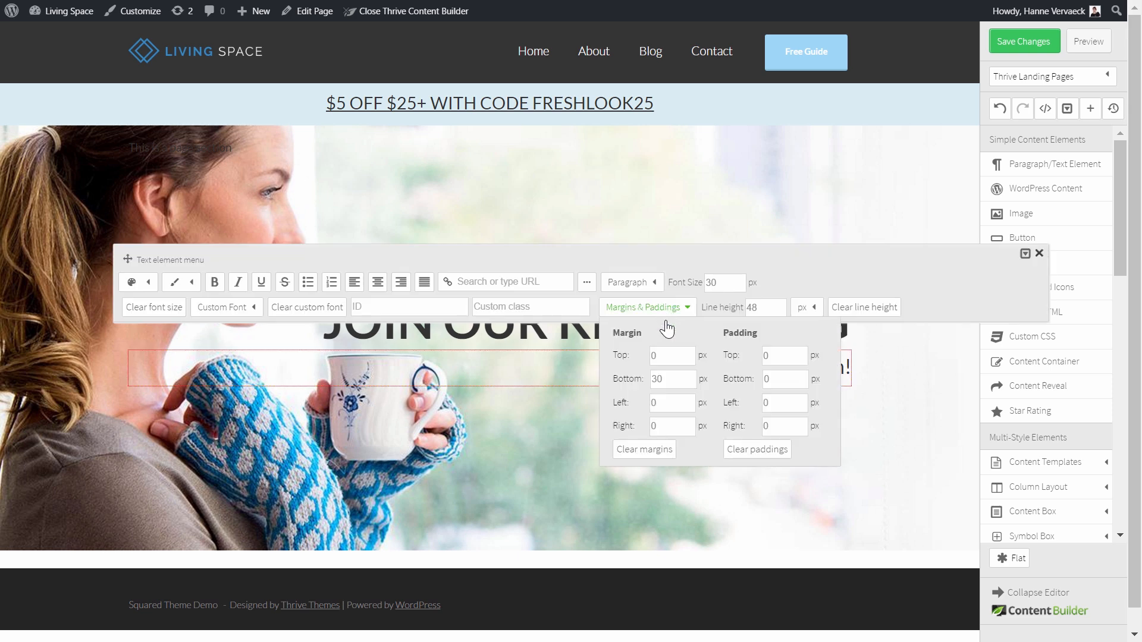
{"action": "left_click", "coordinate": [659, 380]}
{"action": "double_click", "coordinate": [659, 380]}
{"action": "type", "text": "0"}
{"action": "left_click", "coordinate": [900, 400]}
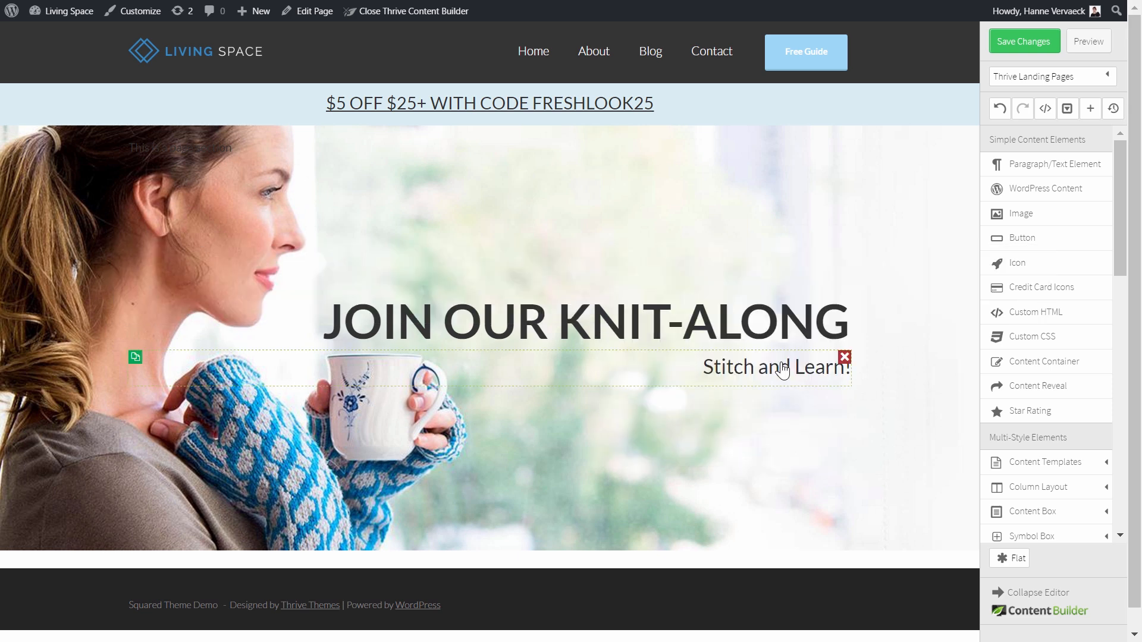
- Link the "Stitch and Learn!" text to the Thank You page
{"action": "left_click", "coordinate": [747, 378]}
{"action": "left_click_drag", "start_coordinate": [696, 369], "coordinate": [865, 373]}
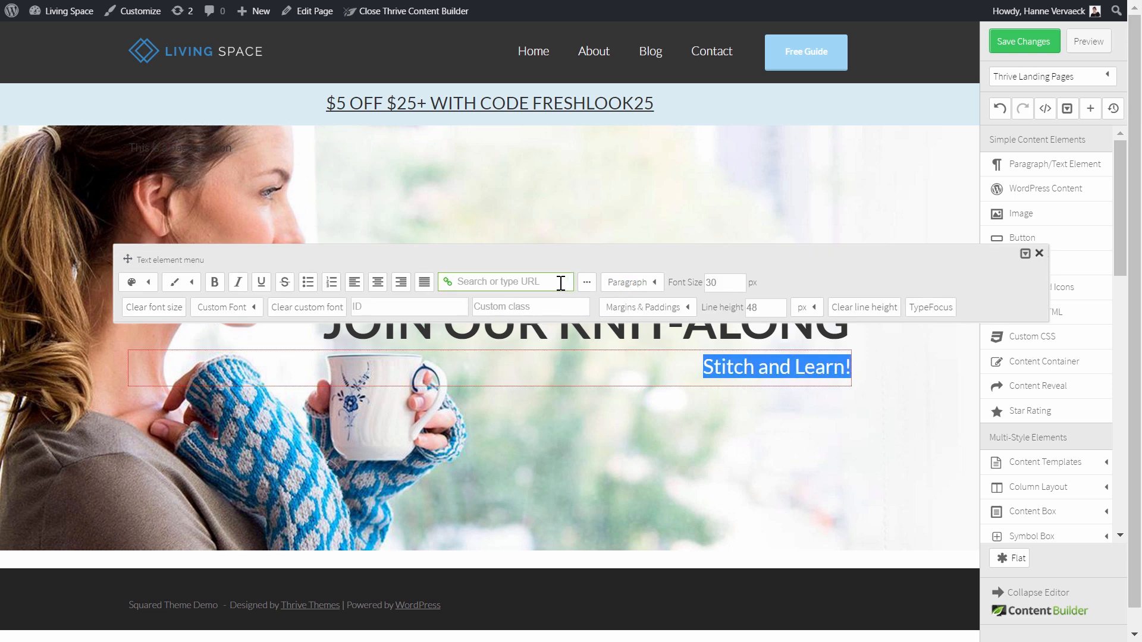
{"action": "left_click", "coordinate": [560, 284]}
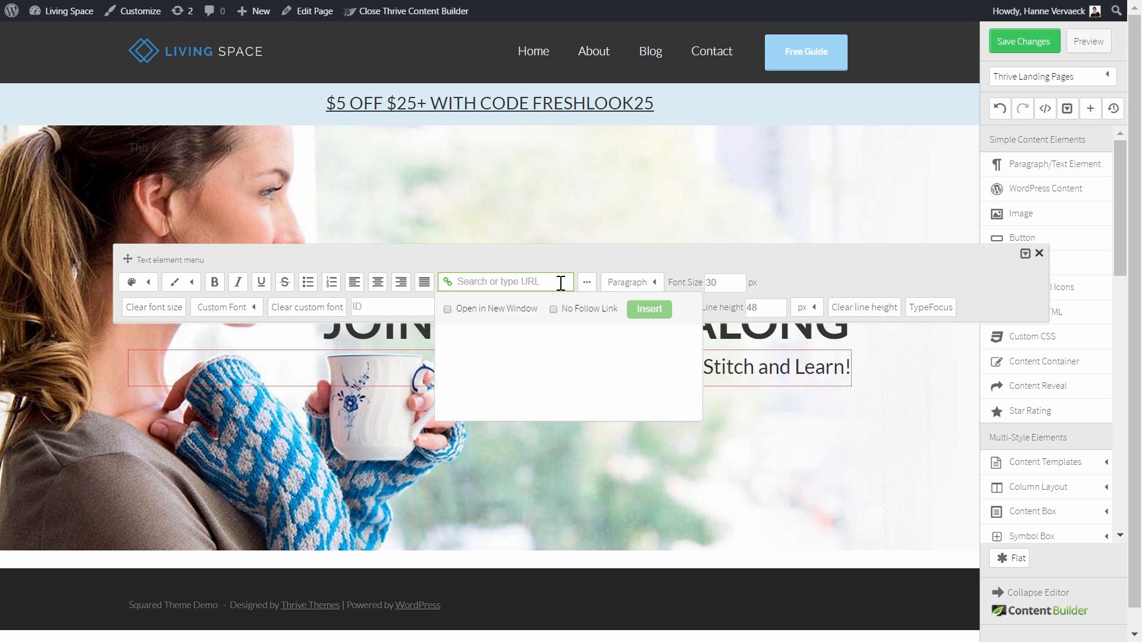
{"action": "left_click", "coordinate": [458, 408]}
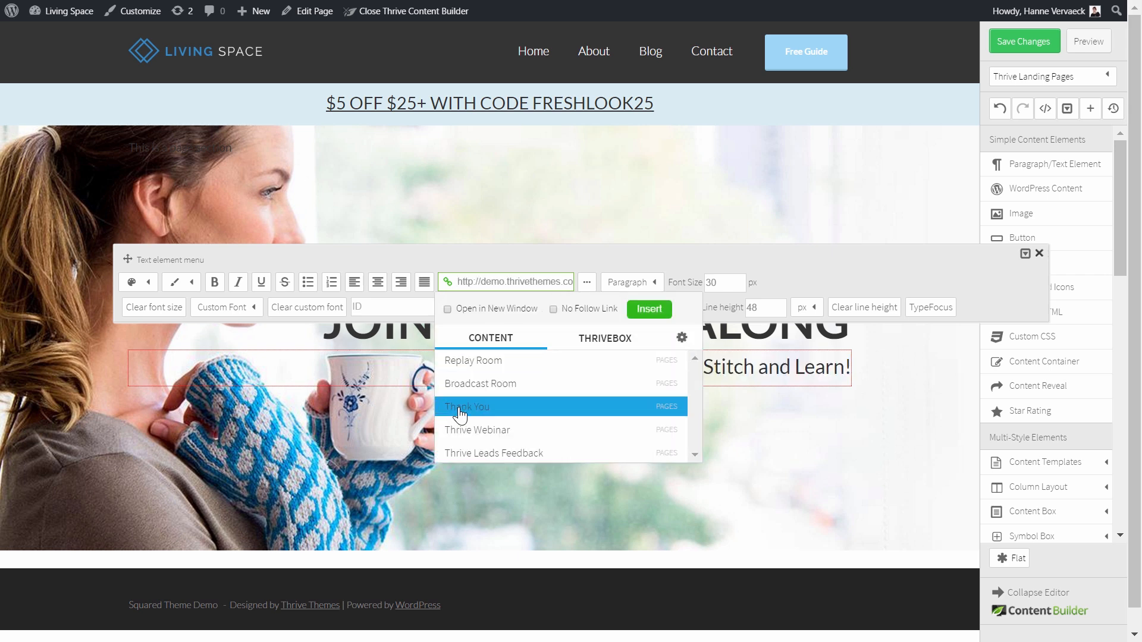
{"action": "left_click", "coordinate": [672, 321]}
{"action": "left_click", "coordinate": [945, 376]}
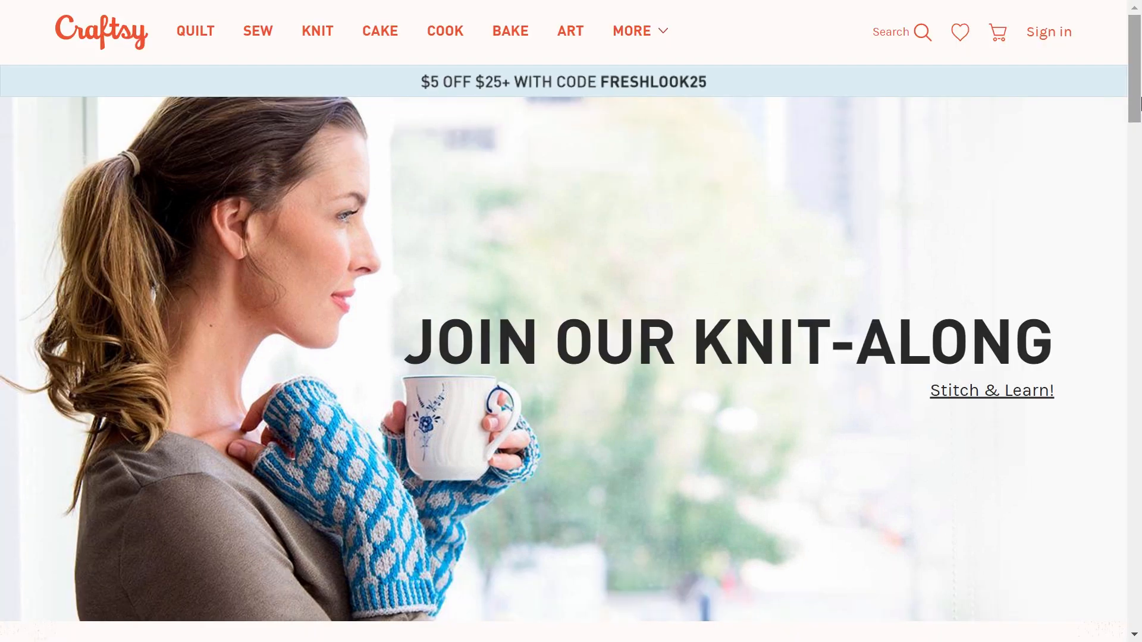
- Examine the layout of the "Come On In and Explore" section below the hero on the original Craftsy homepage
{"action": "scroll", "coordinate": [1139, 104], "scroll_direction": "down", "scroll_amount": 5}
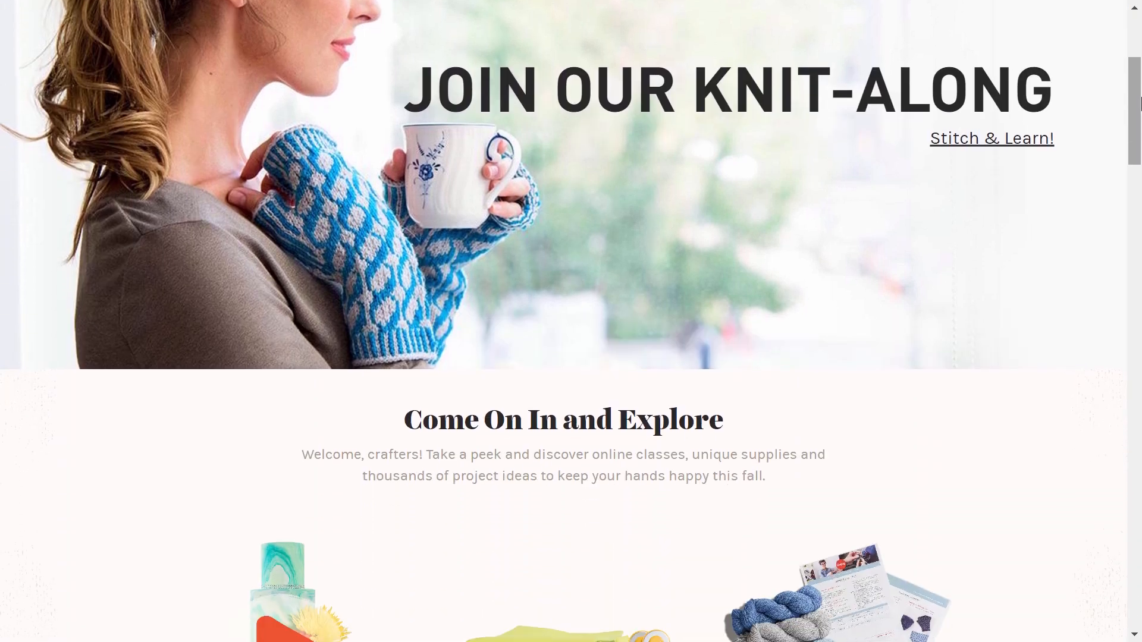
{"action": "scroll", "coordinate": [1140, 104], "scroll_direction": "down", "scroll_amount": 5}
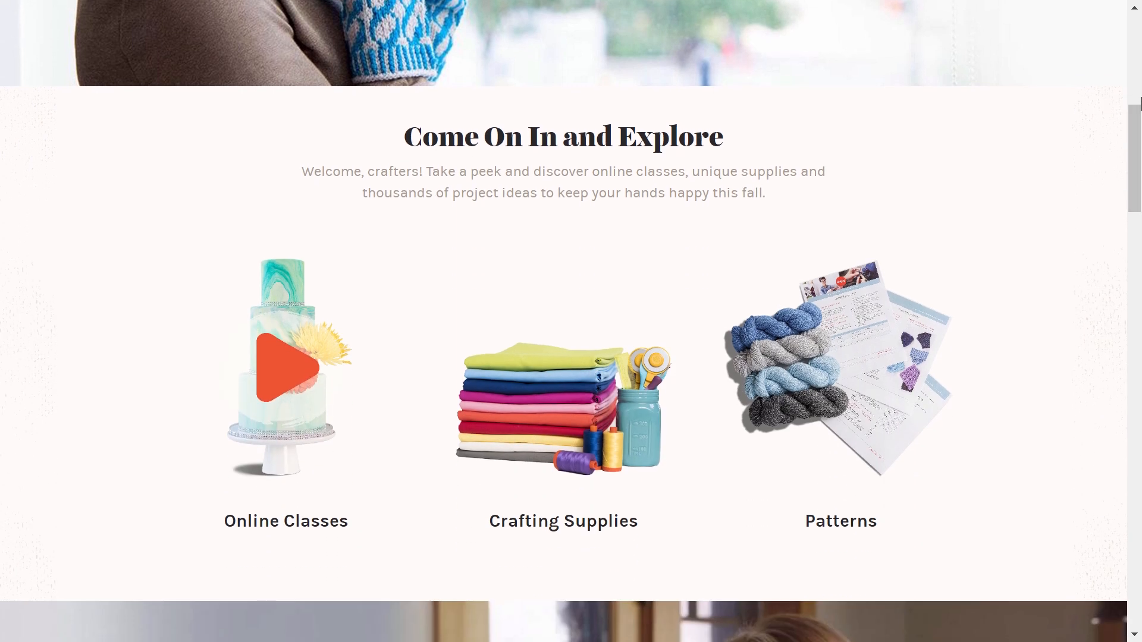
{"action": "scroll", "coordinate": [1141, 140], "scroll_direction": "down", "scroll_amount": 1}
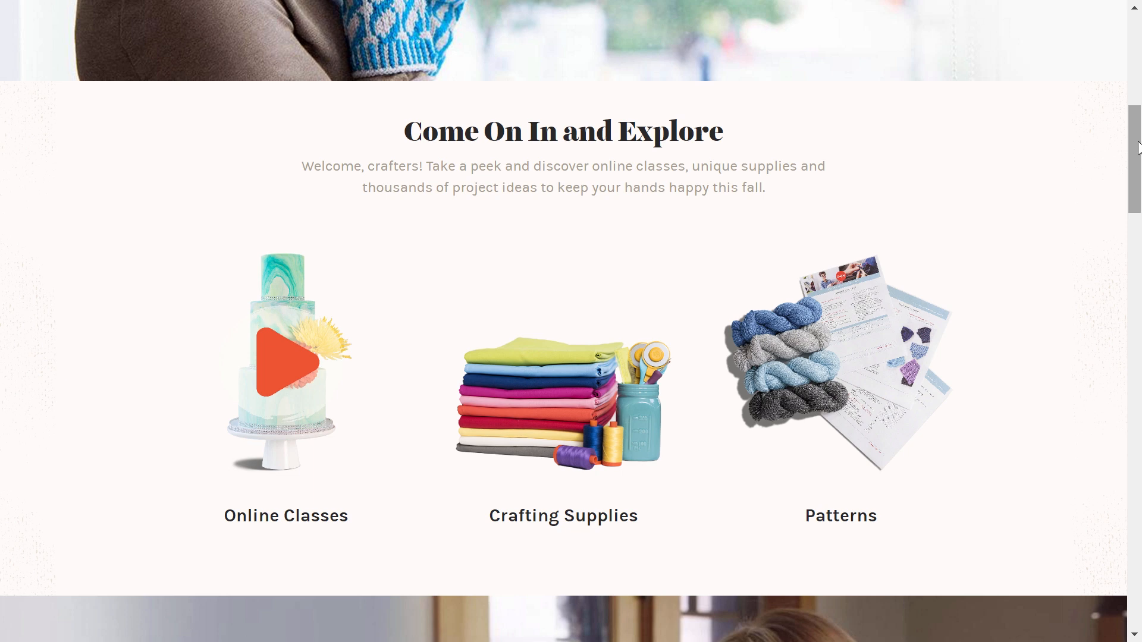
{"action": "left_click_drag", "start_coordinate": [1138, 147], "coordinate": [1138, 148]}
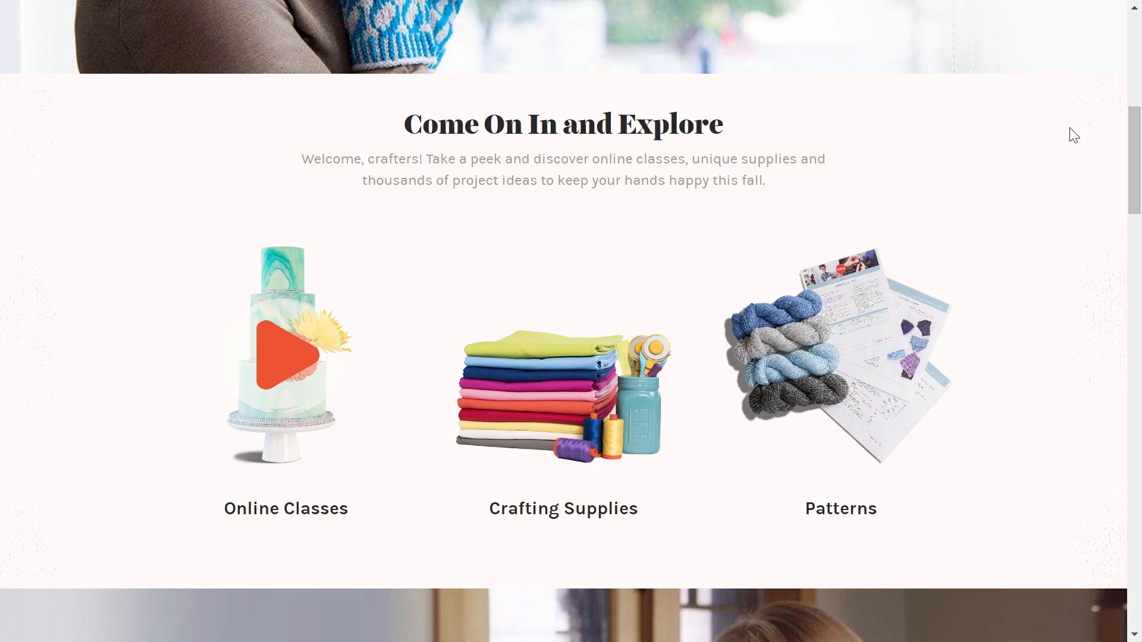
{"action": "left_click_drag", "start_coordinate": [1137, 185], "coordinate": [1137, 103]}
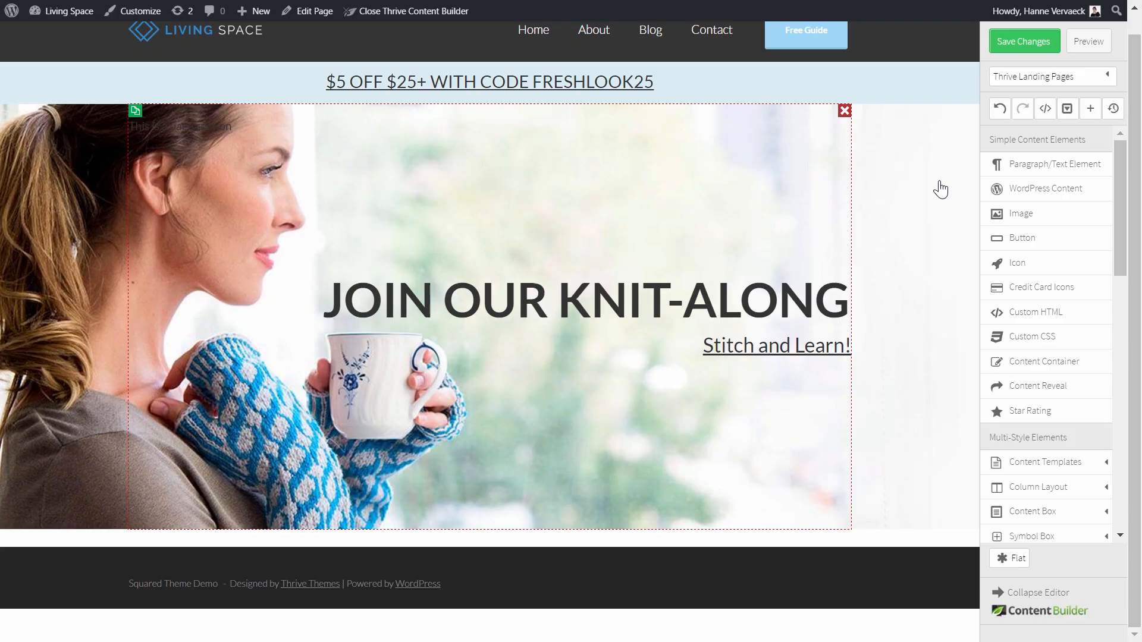
- Add a page section directly below the hero section and set its background colour to ffffff
{"action": "scroll", "coordinate": [1126, 256], "scroll_direction": "down", "scroll_amount": 1}
{"action": "scroll", "coordinate": [1126, 255], "scroll_direction": "down", "scroll_amount": 8}
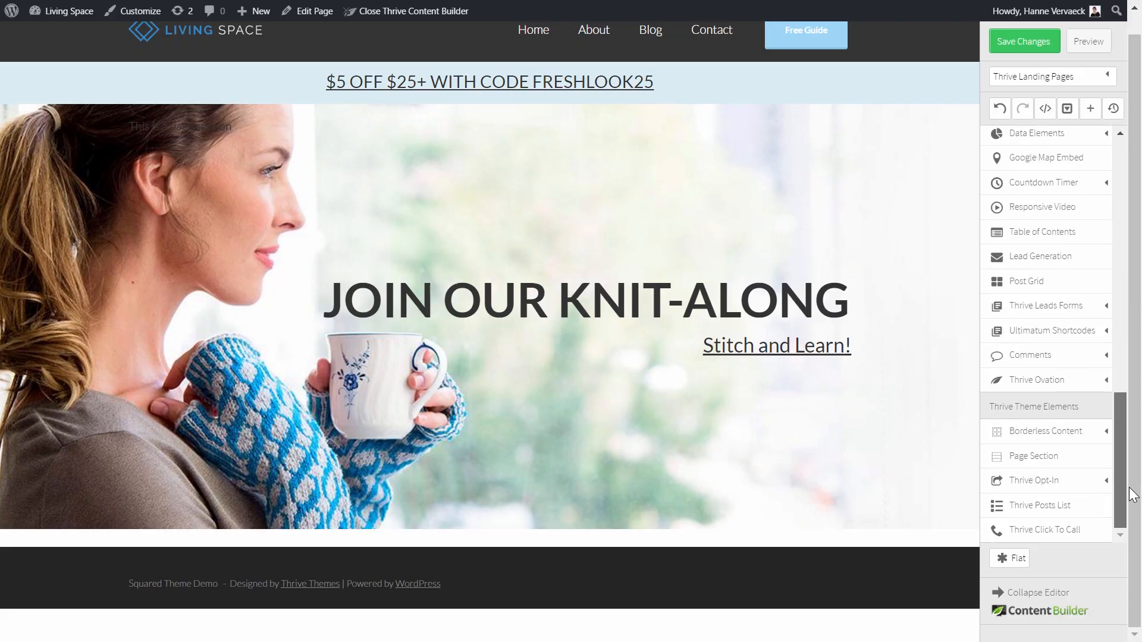
{"action": "left_click_drag", "start_coordinate": [1032, 455], "coordinate": [468, 536]}
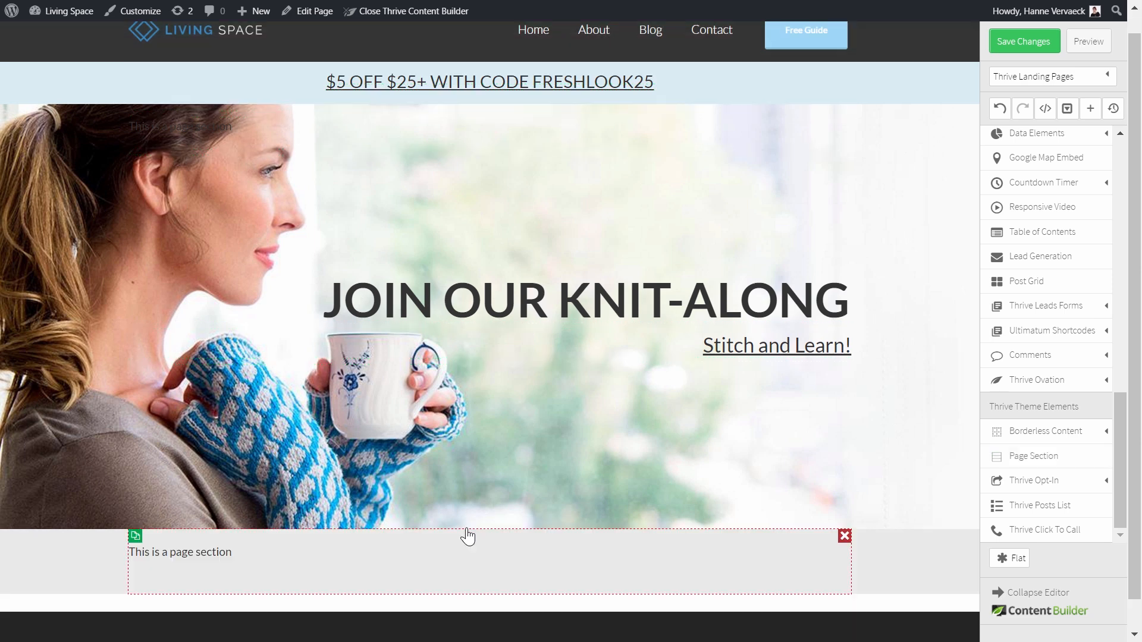
{"action": "left_click", "coordinate": [62, 566]}
{"action": "left_click", "coordinate": [147, 438]}
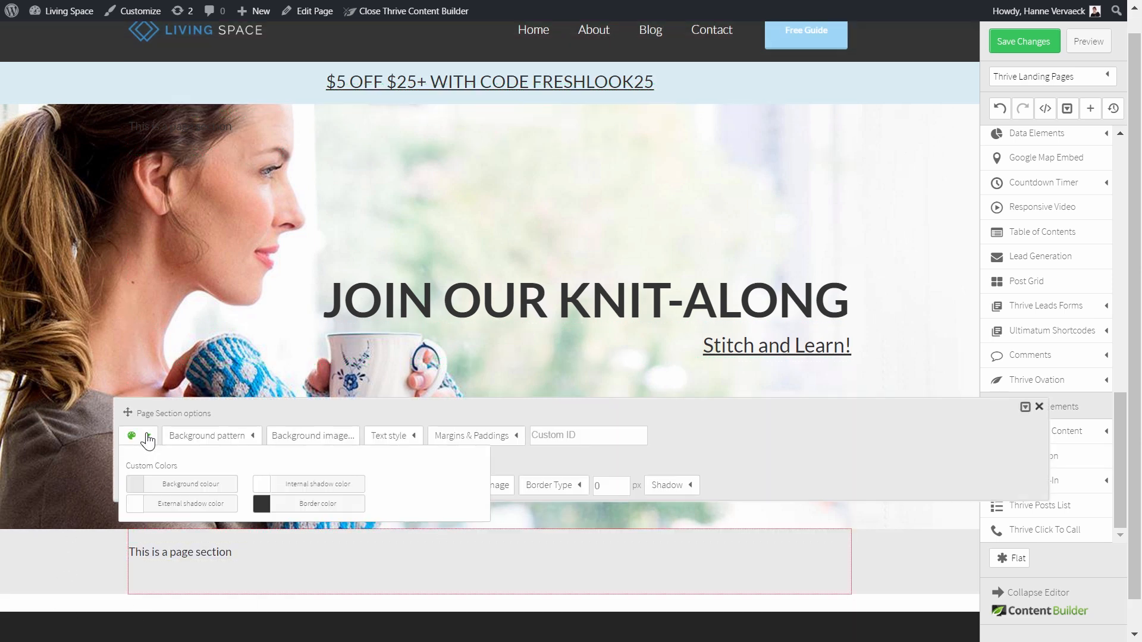
{"action": "left_click", "coordinate": [179, 484]}
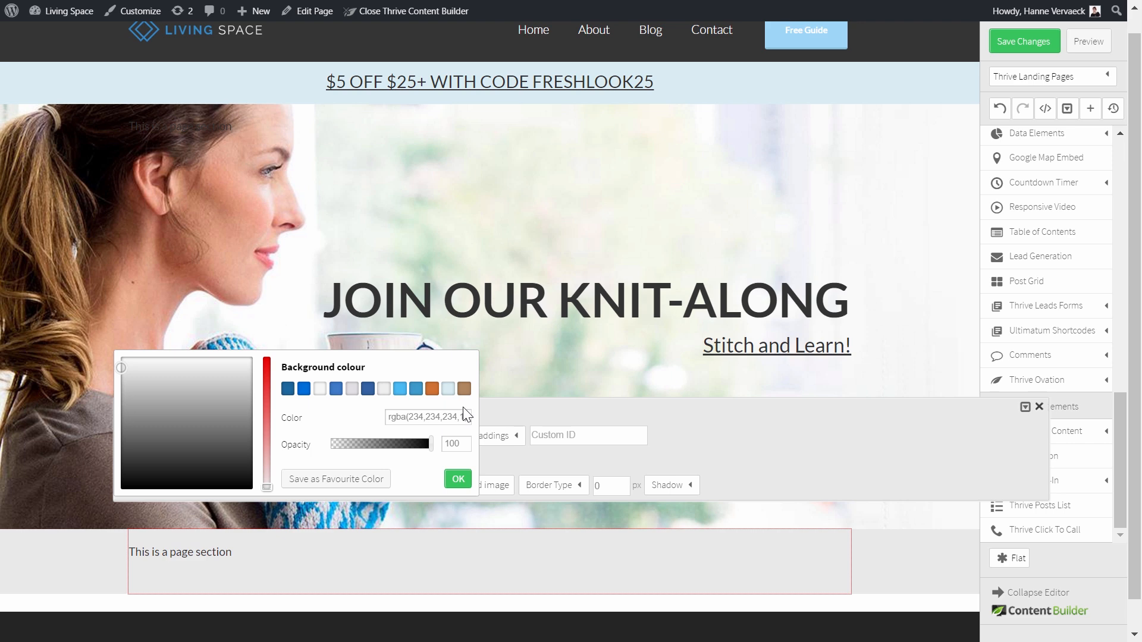
{"action": "left_click_drag", "start_coordinate": [473, 417], "coordinate": [248, 416]}
{"action": "key", "text": "BackSpace"}
{"action": "type", "text": "ffffff"}
{"action": "left_click", "coordinate": [457, 479]}
- Add a content container above the placeholder text in the new page section and set its max-width to 760
{"action": "left_click_drag", "start_coordinate": [1121, 458], "coordinate": [1132, 167]}
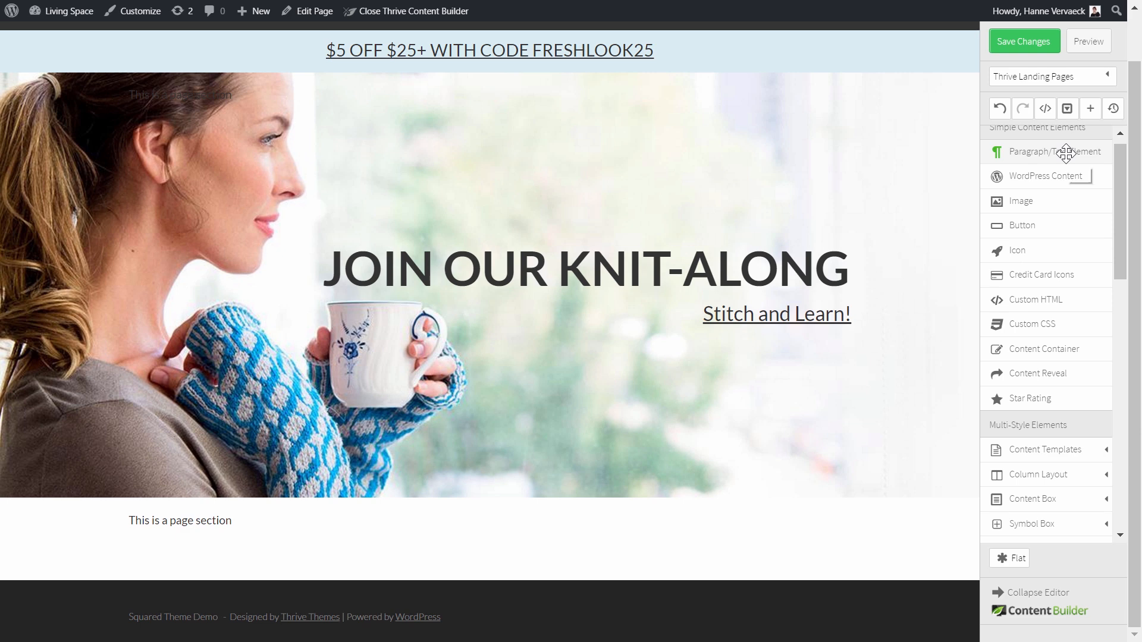
{"action": "left_click_drag", "start_coordinate": [1044, 349], "coordinate": [504, 502]}
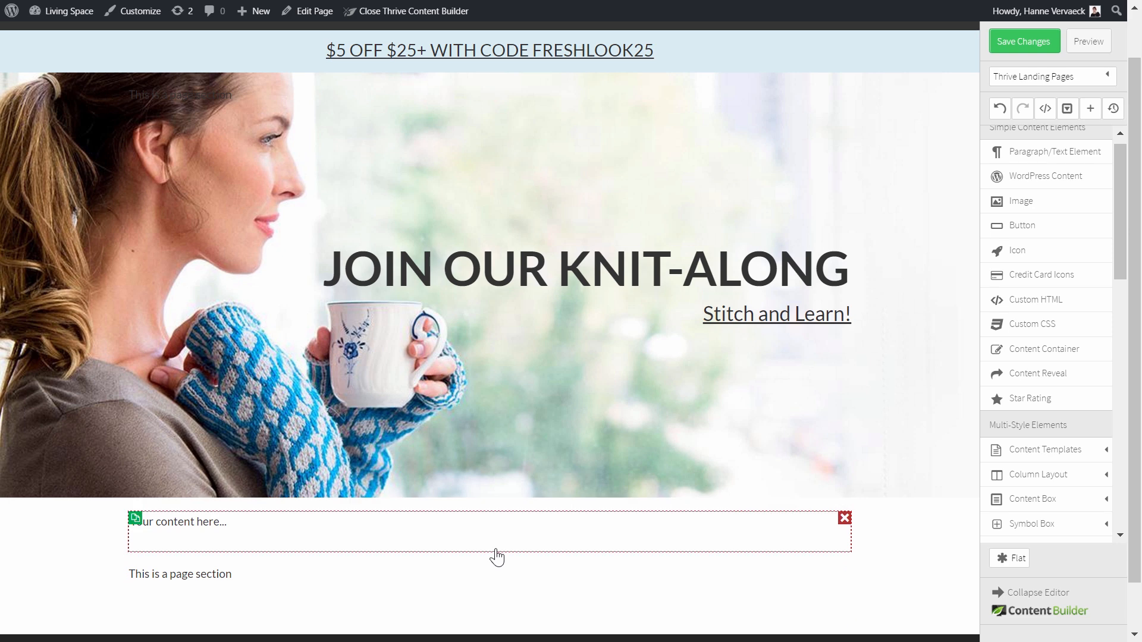
{"action": "left_click", "coordinate": [496, 548]}
{"action": "left_click_drag", "start_coordinate": [476, 468], "coordinate": [433, 474]}
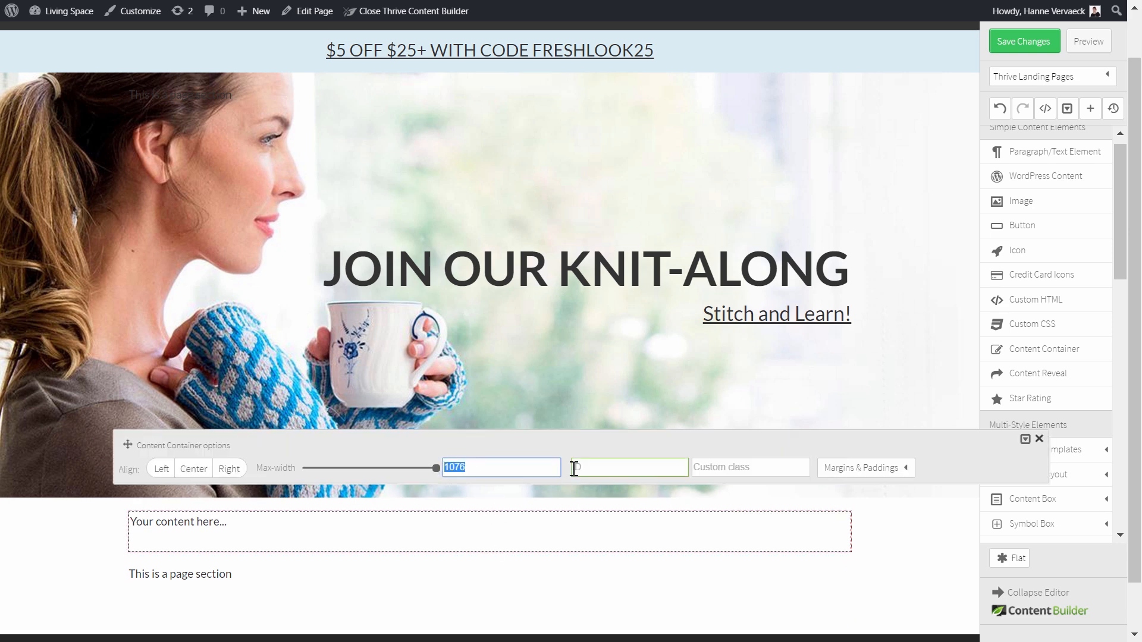
{"action": "type", "text": "7"}
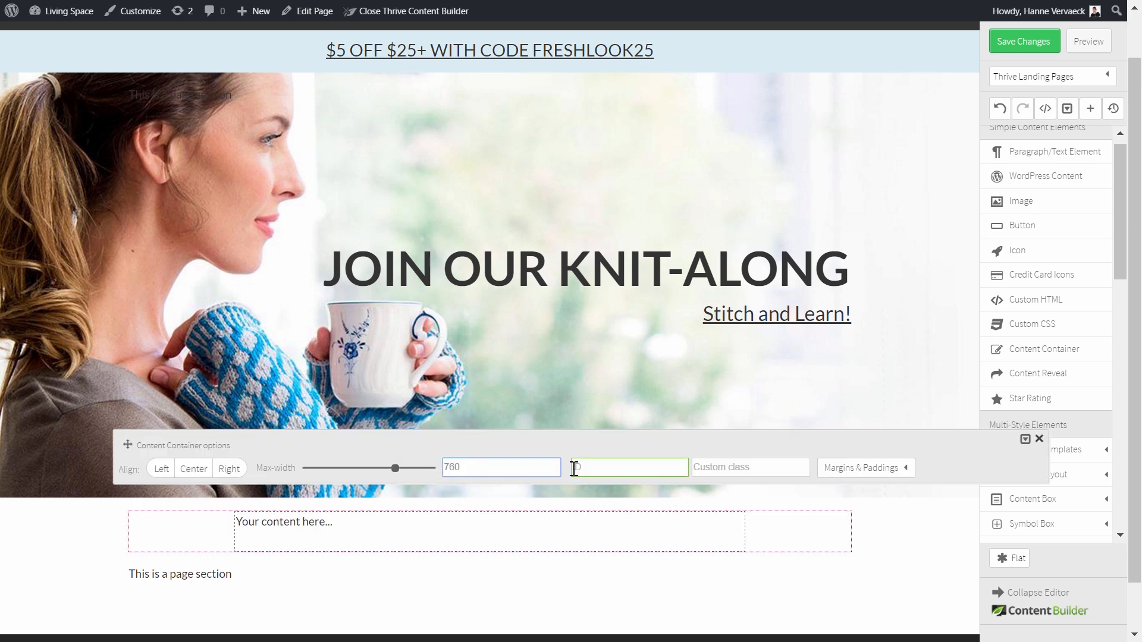
{"action": "left_click", "coordinate": [924, 532]}
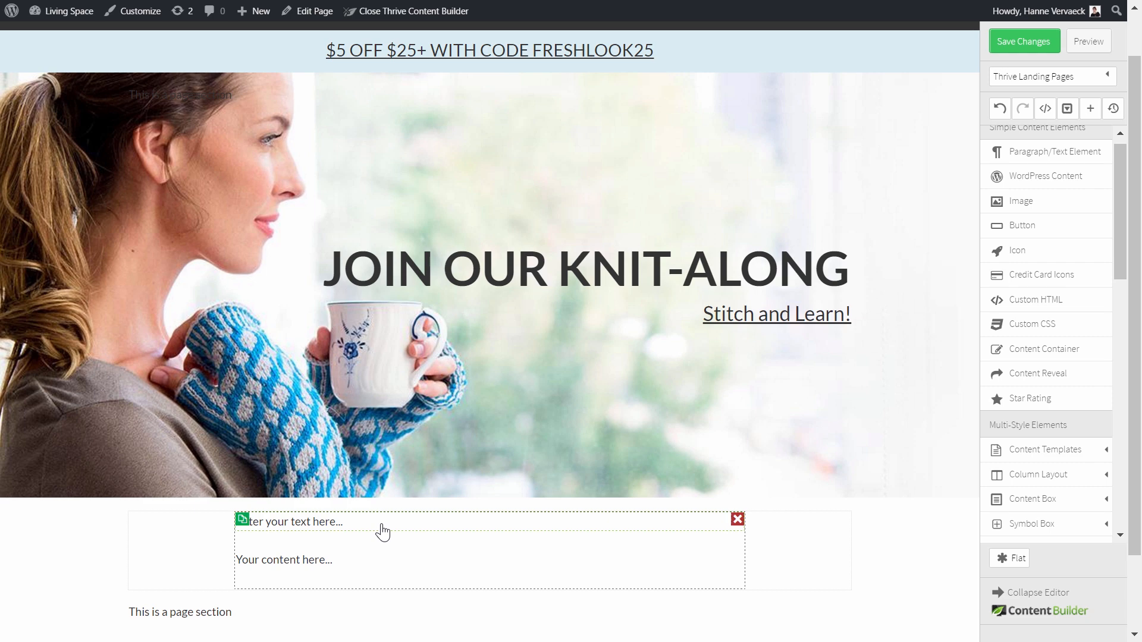
- Replace the text element's placeholder in the content container with "Come On In and Explore", formatted as a centred Heading 2
{"action": "triple_click", "coordinate": [370, 528]}
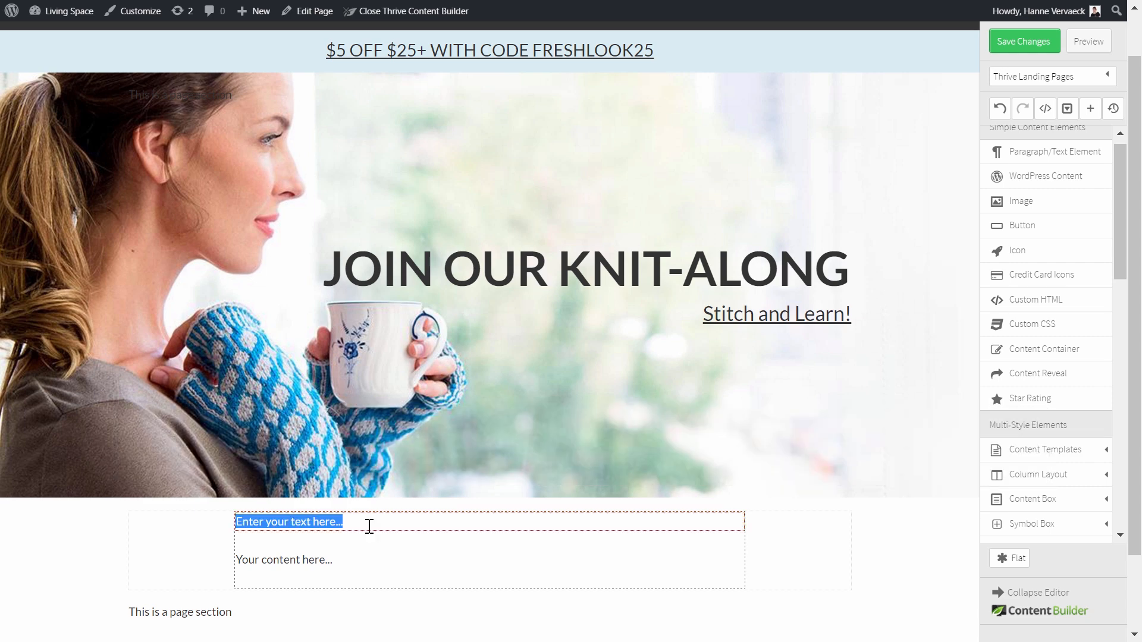
{"action": "key", "text": "ctrl+v"}
{"action": "left_click", "coordinate": [652, 450]}
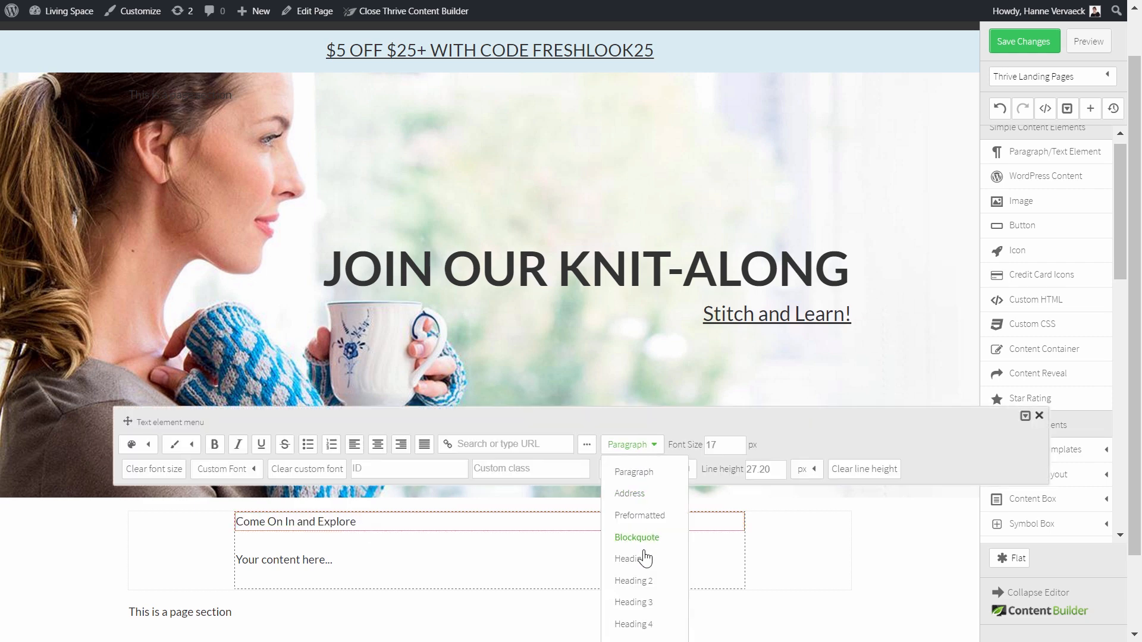
{"action": "left_click", "coordinate": [634, 580]}
{"action": "scroll", "coordinate": [750, 463], "scroll_direction": "down", "scroll_amount": 2}
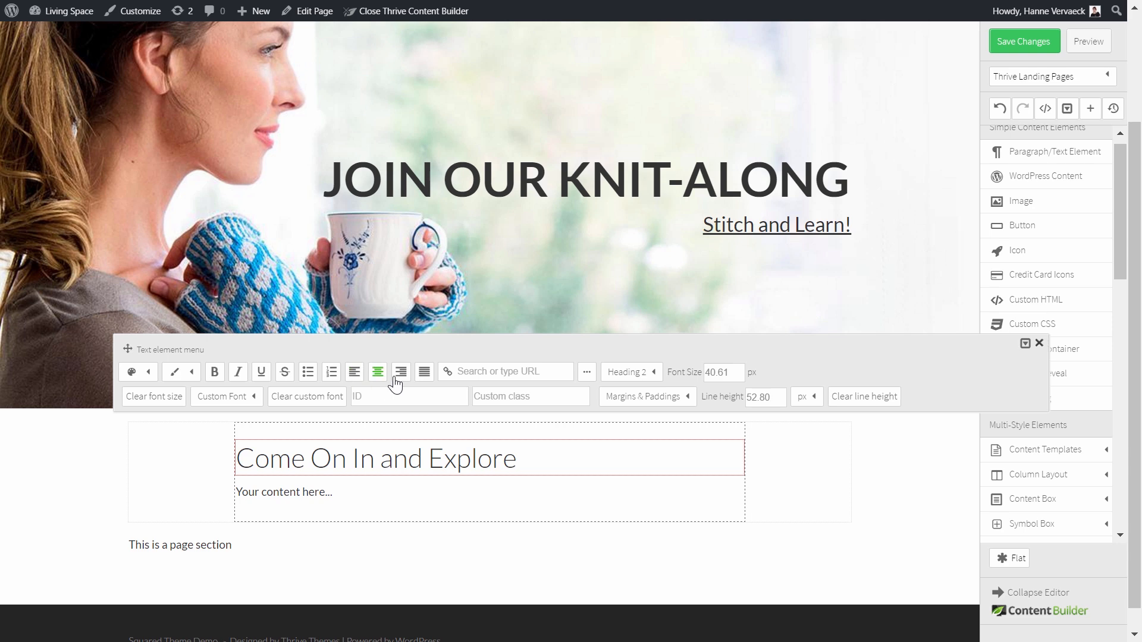
{"action": "left_click", "coordinate": [381, 374]}
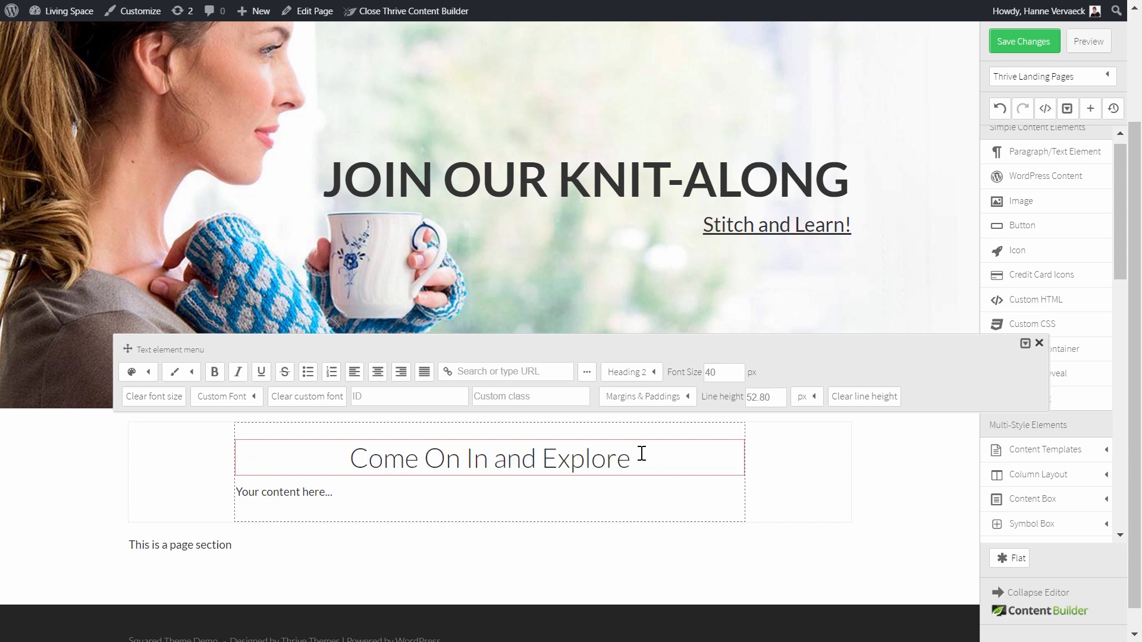
{"action": "left_click_drag", "start_coordinate": [349, 458], "coordinate": [666, 462]}
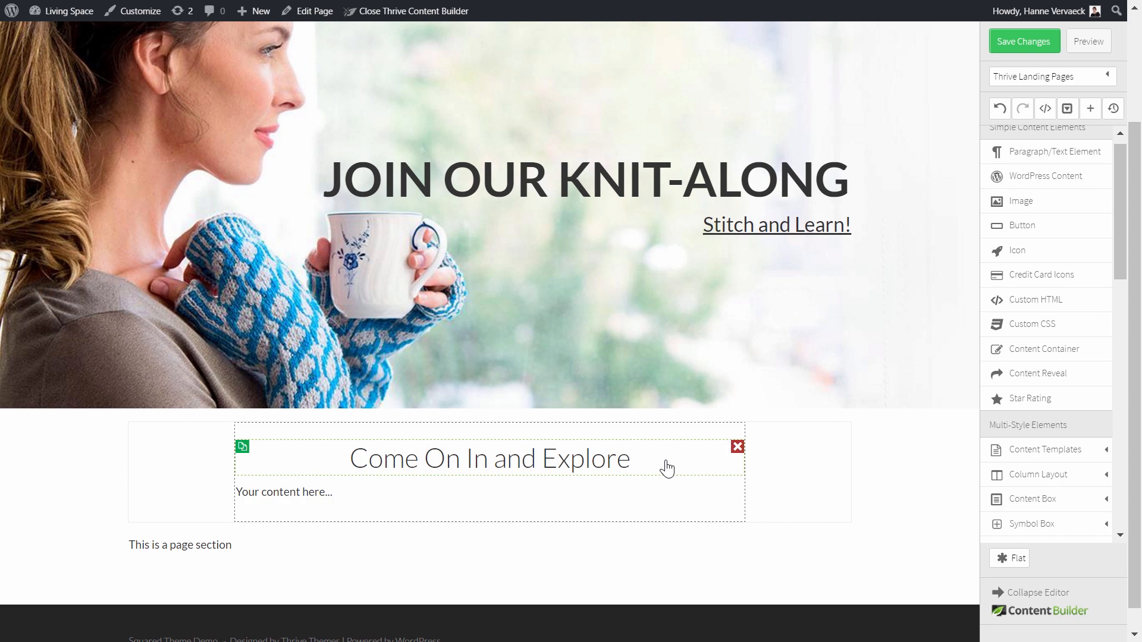
- Switch to the Craftsy homepage and identify the font of its "Come On In and Explore" heading with WhatFont
{"action": "key", "text": "F11"}
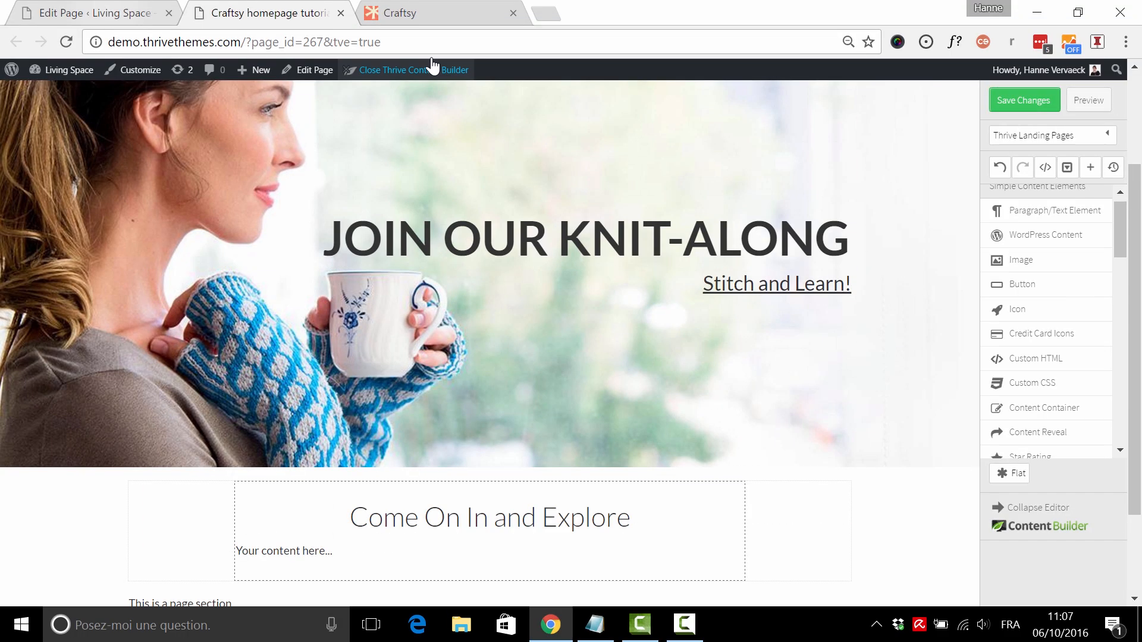
{"action": "left_click", "coordinate": [430, 12]}
{"action": "scroll", "coordinate": [1117, 132], "scroll_direction": "down", "scroll_amount": 3}
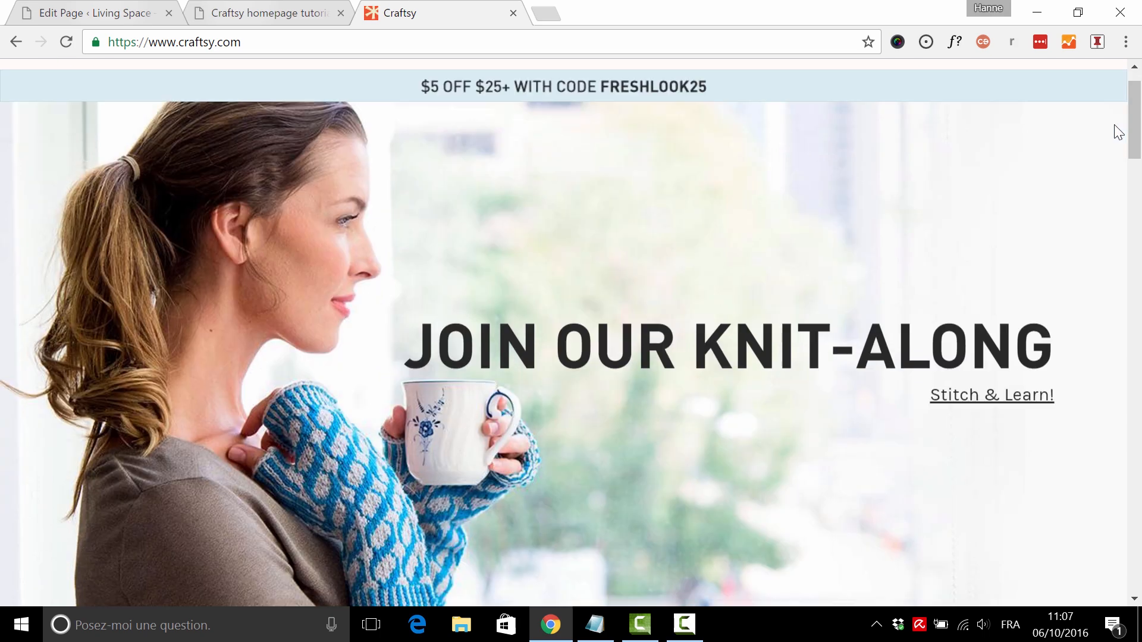
{"action": "scroll", "coordinate": [1116, 128], "scroll_direction": "down", "scroll_amount": 8}
{"action": "scroll", "coordinate": [1116, 127], "scroll_direction": "up", "scroll_amount": 4}
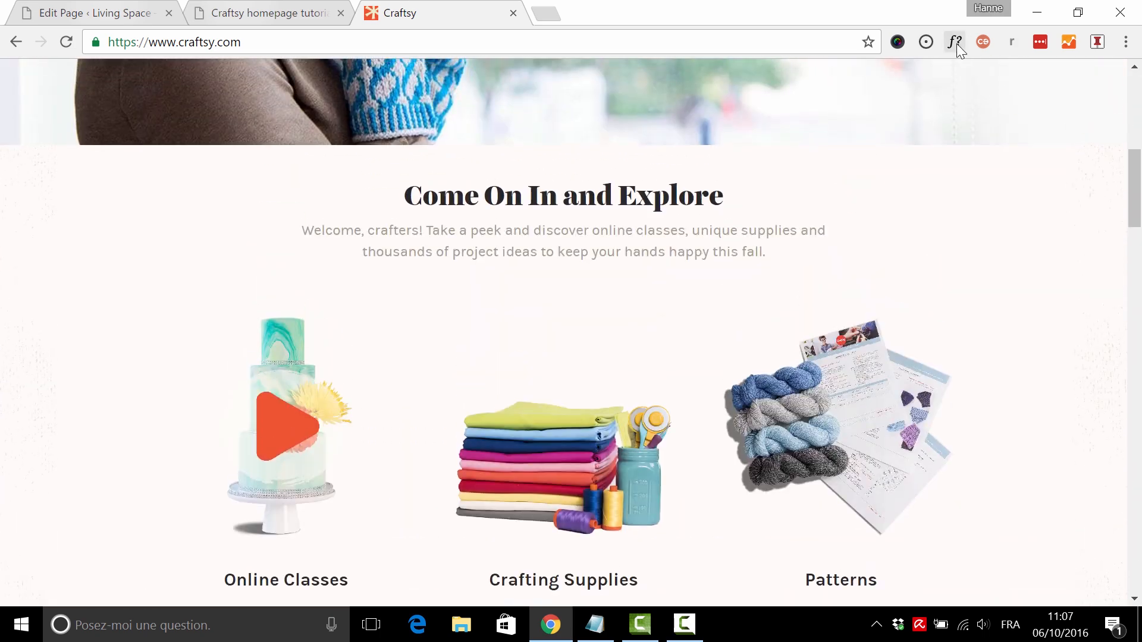
{"action": "left_click", "coordinate": [955, 43]}
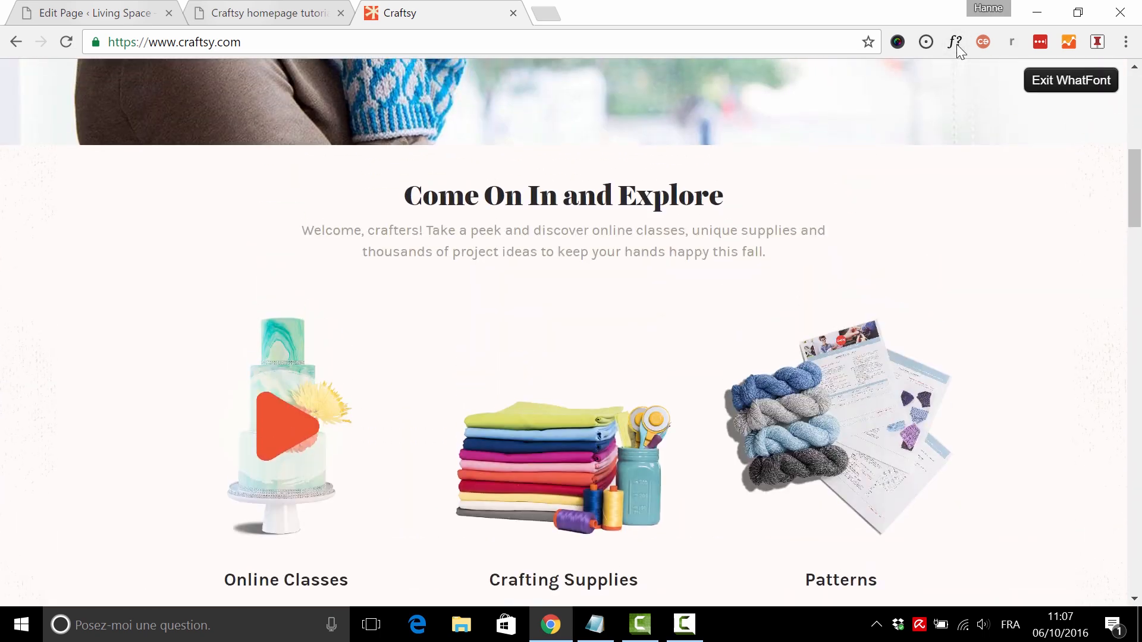
{"action": "mouse_move", "coordinate": [541, 208]}
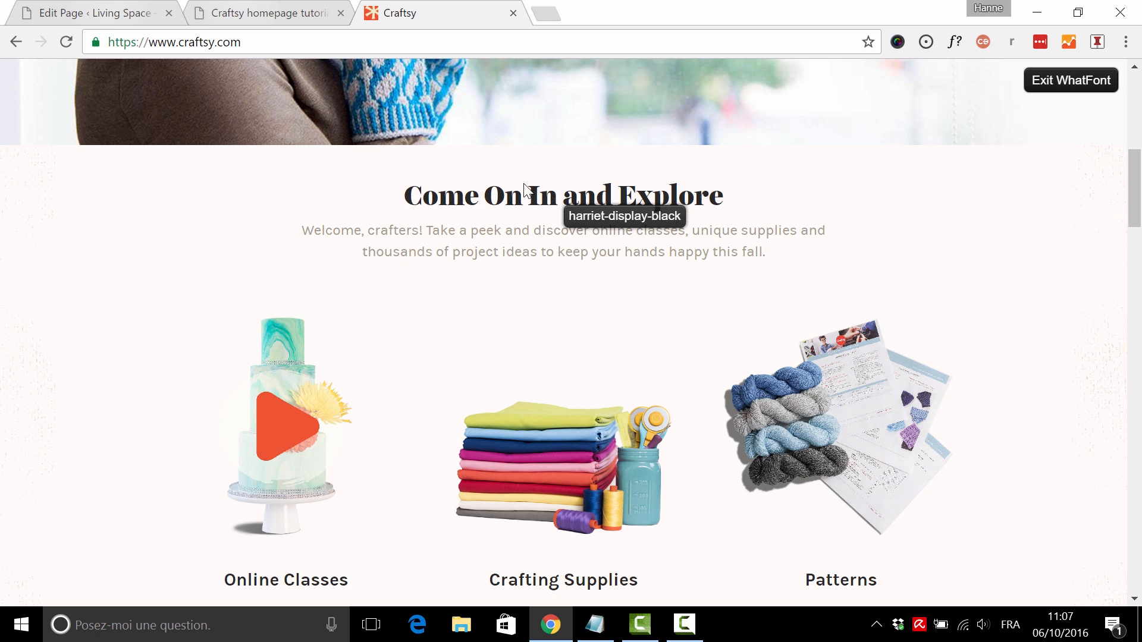
- Return to the page editor and open the Custom Font Manager from the "Come On In and Explore" heading's font options
{"action": "left_click", "coordinate": [245, 12]}
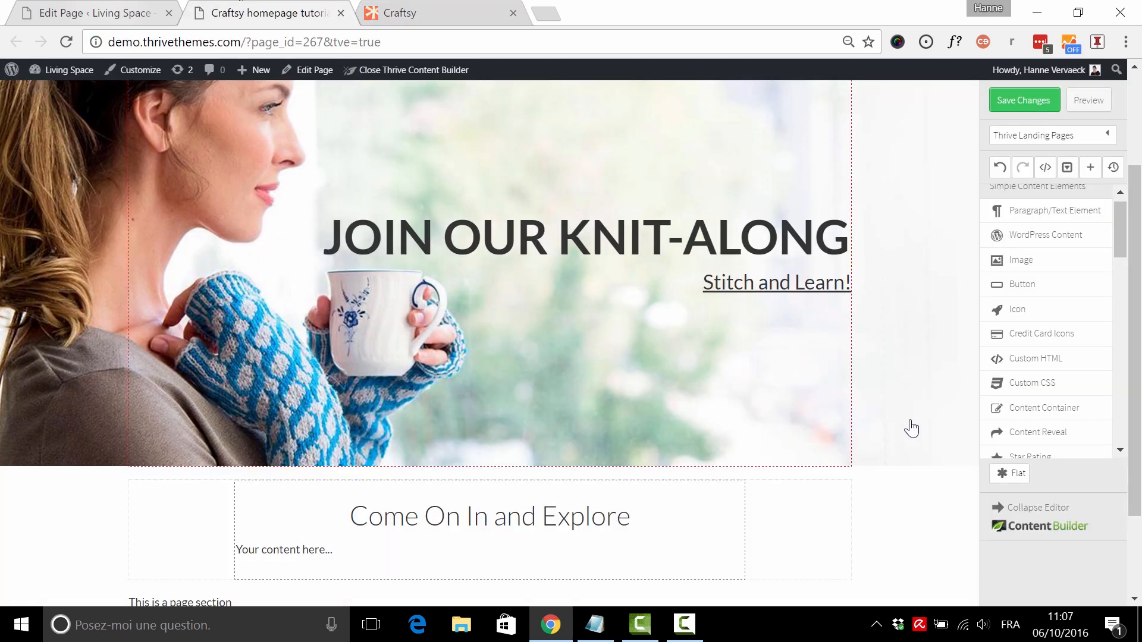
{"action": "scroll", "coordinate": [898, 416], "scroll_direction": "down", "scroll_amount": 2}
{"action": "left_click", "coordinate": [466, 410]}
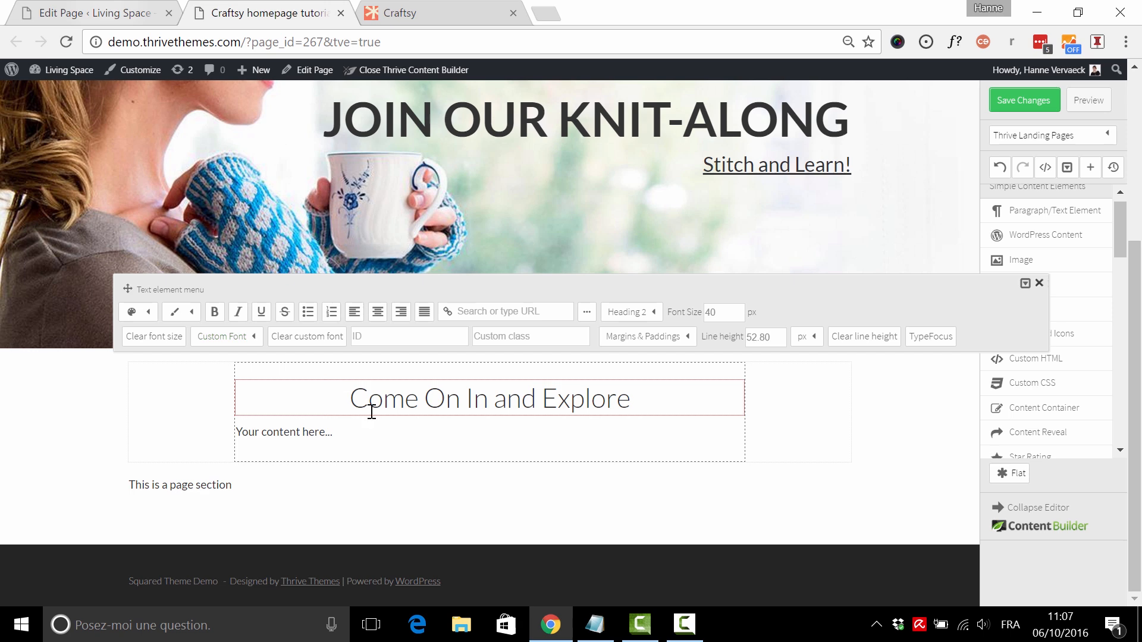
{"action": "key", "text": "F11"}
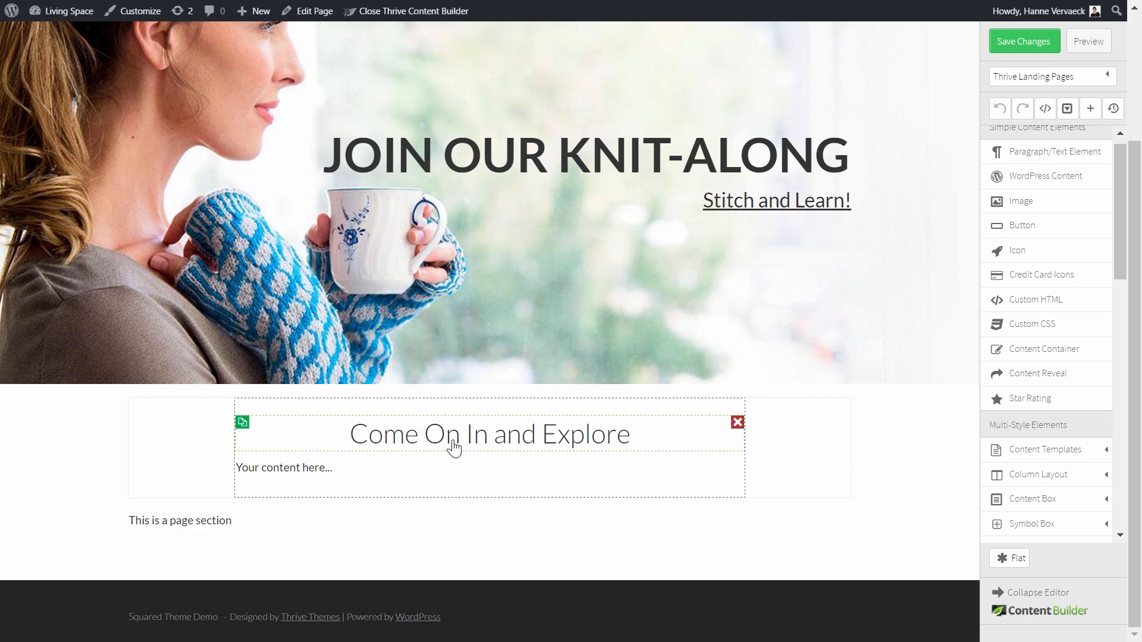
{"action": "left_click", "coordinate": [499, 433]}
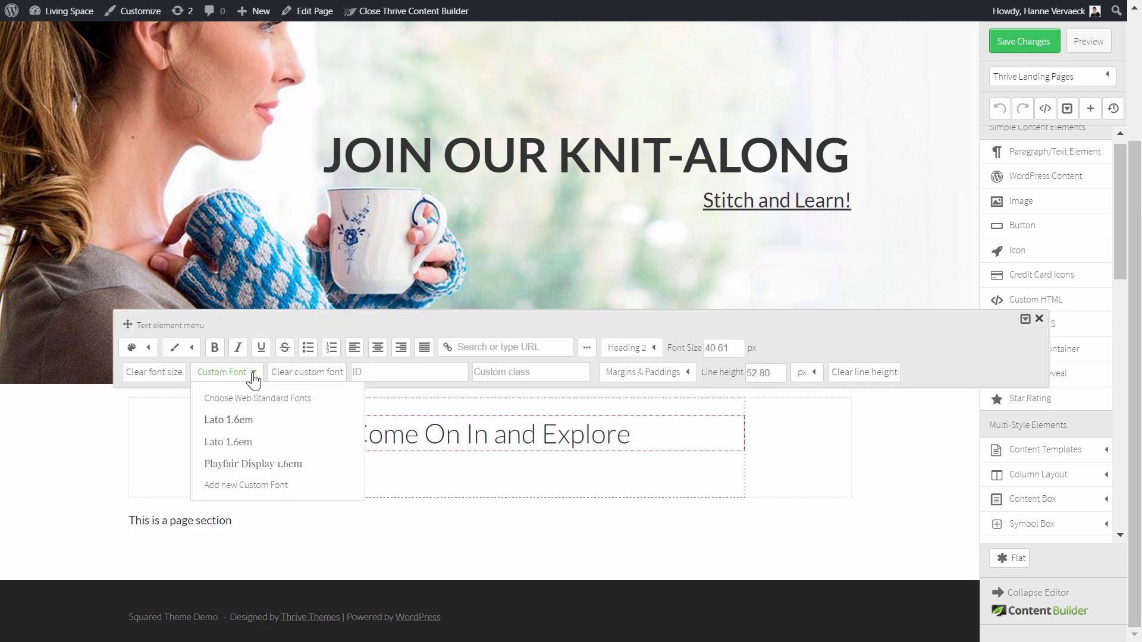
{"action": "left_click", "coordinate": [258, 492]}
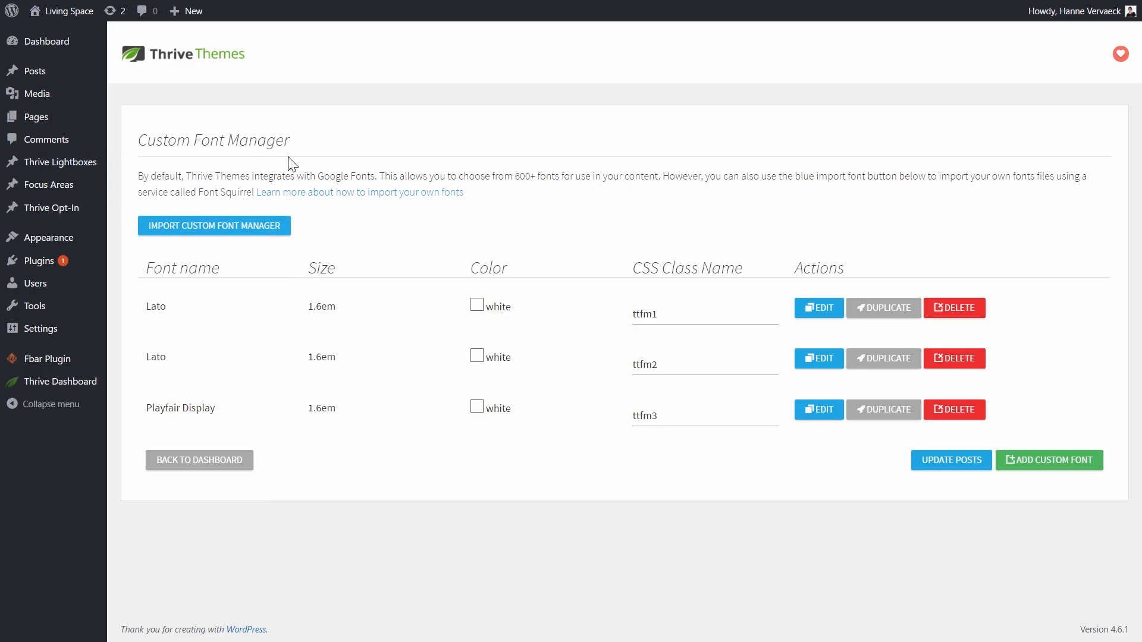
{"action": "left_click", "coordinate": [1058, 468]}
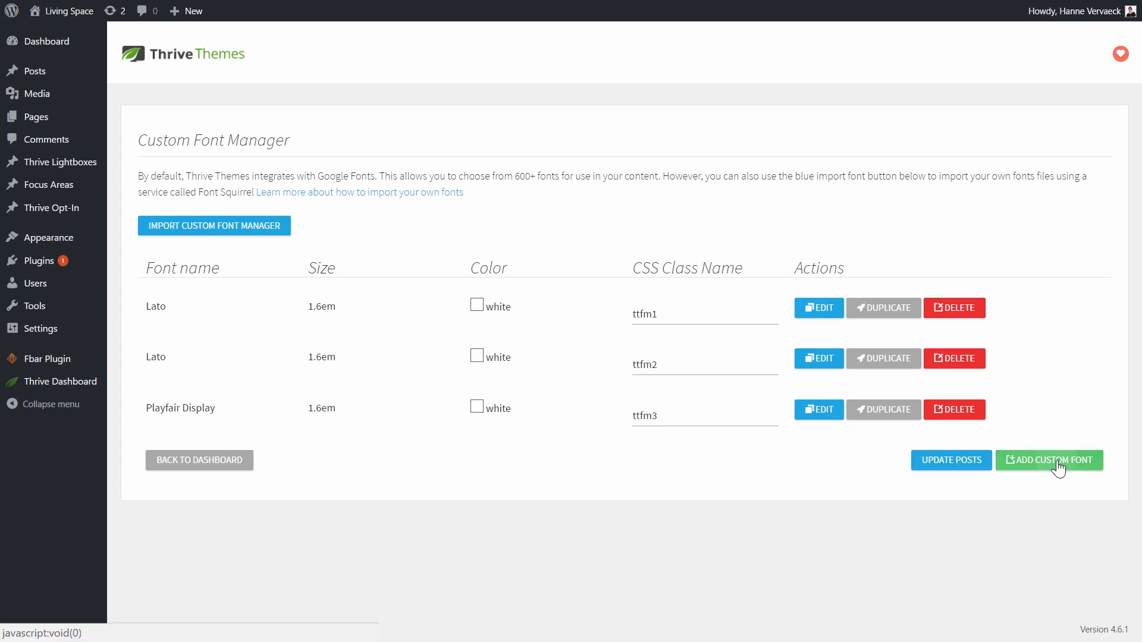
{"action": "left_click", "coordinate": [438, 205]}
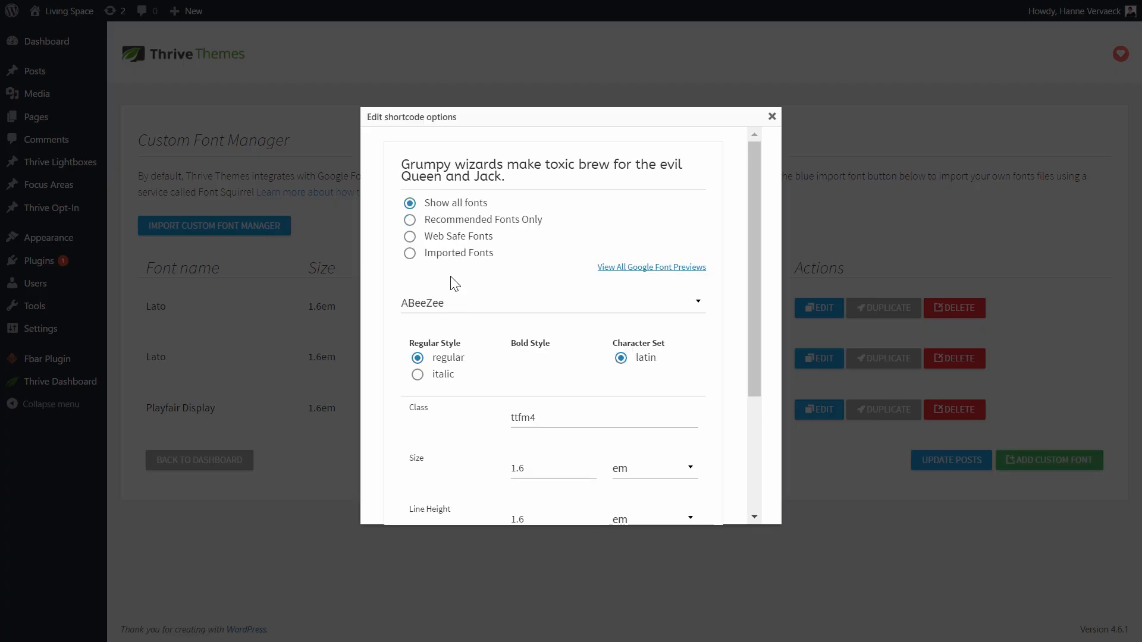
{"action": "left_click", "coordinate": [461, 309]}
{"action": "type", "text": "pla"}
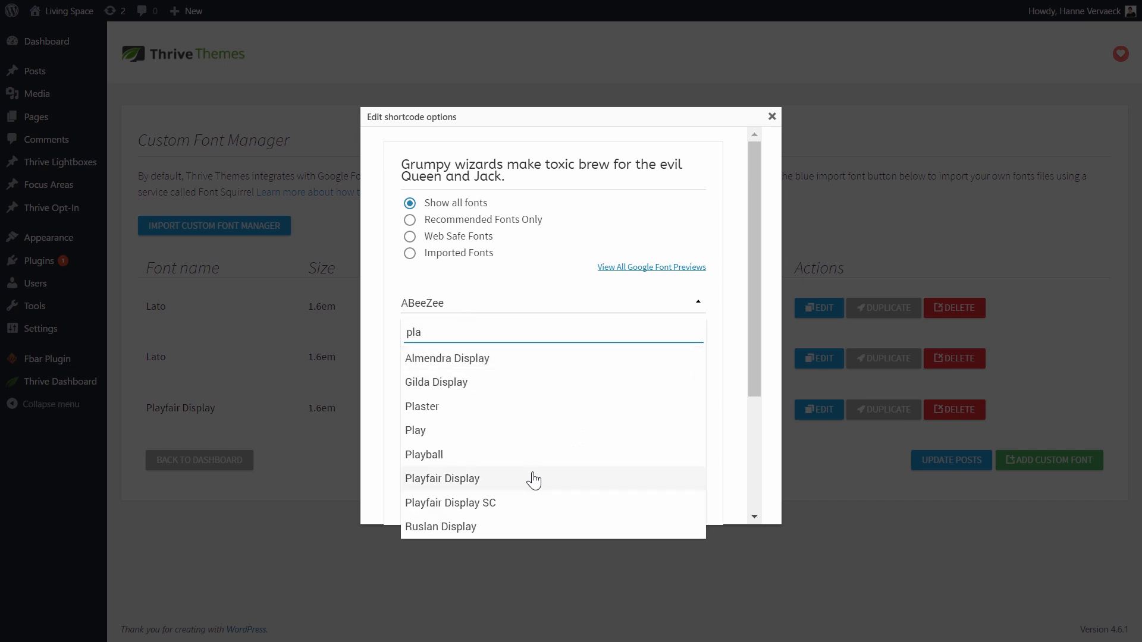
{"action": "left_click", "coordinate": [534, 480]}
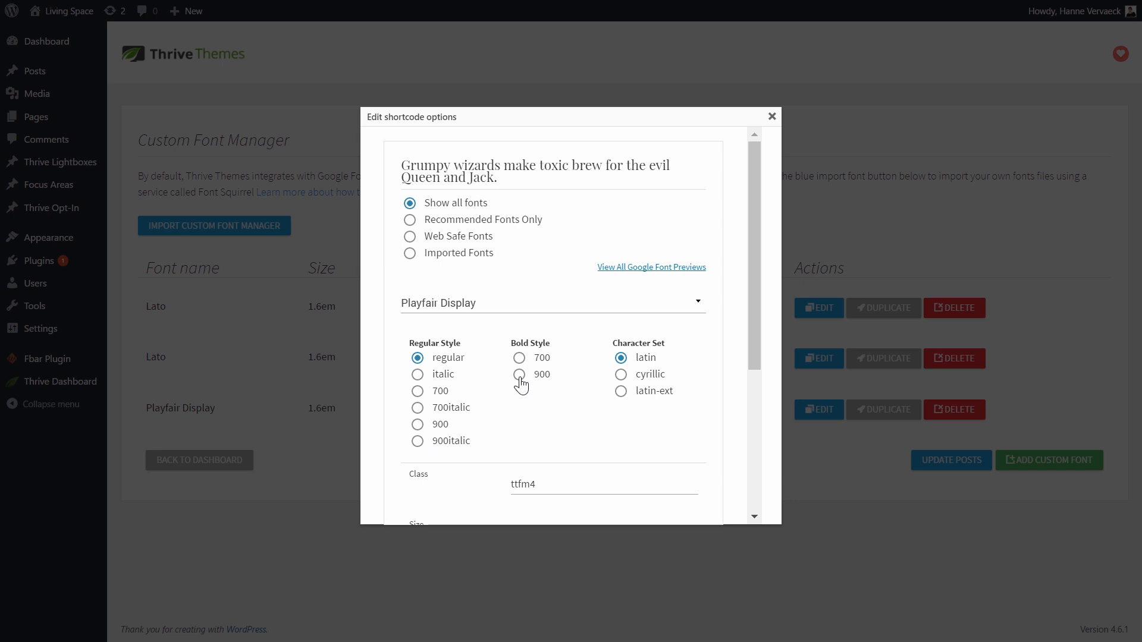
{"action": "scroll", "coordinate": [522, 380], "scroll_direction": "down", "scroll_amount": 5}
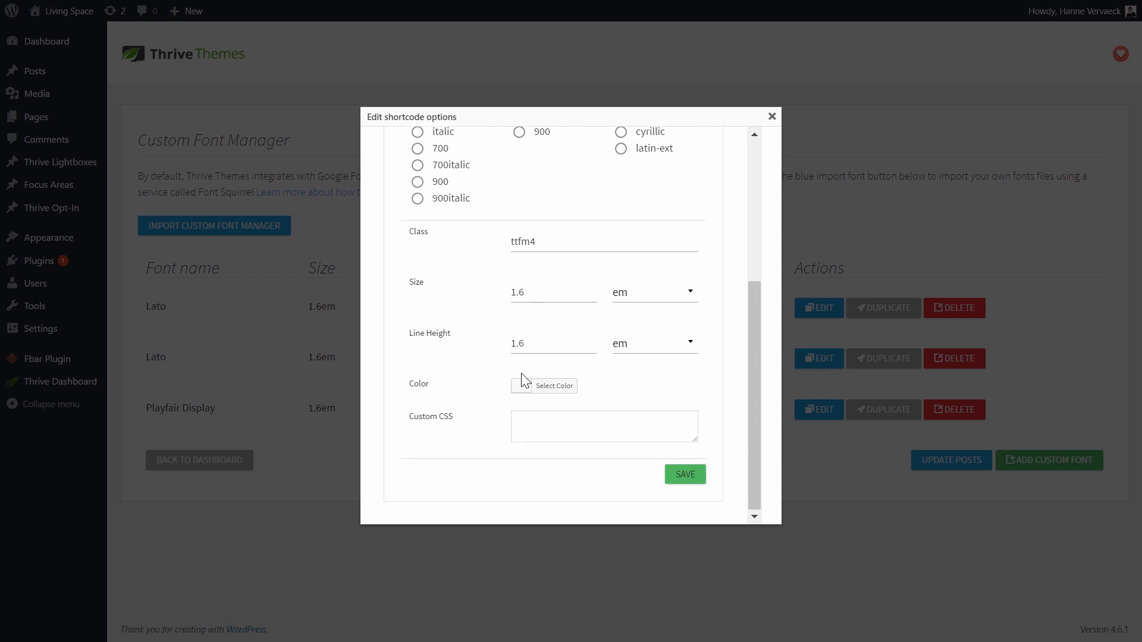
{"action": "left_click", "coordinate": [772, 117]}
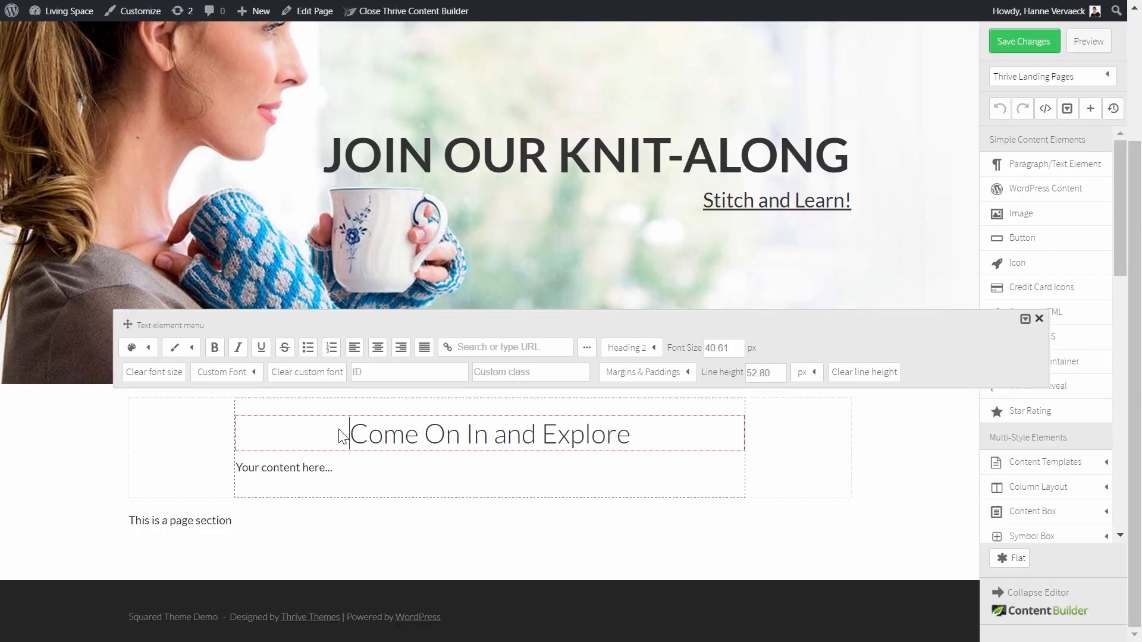
- Format the "Come On In and Explore" heading in the Playfair Display custom font, bold, with a font size of 50 px
{"action": "triple_click", "coordinate": [343, 436]}
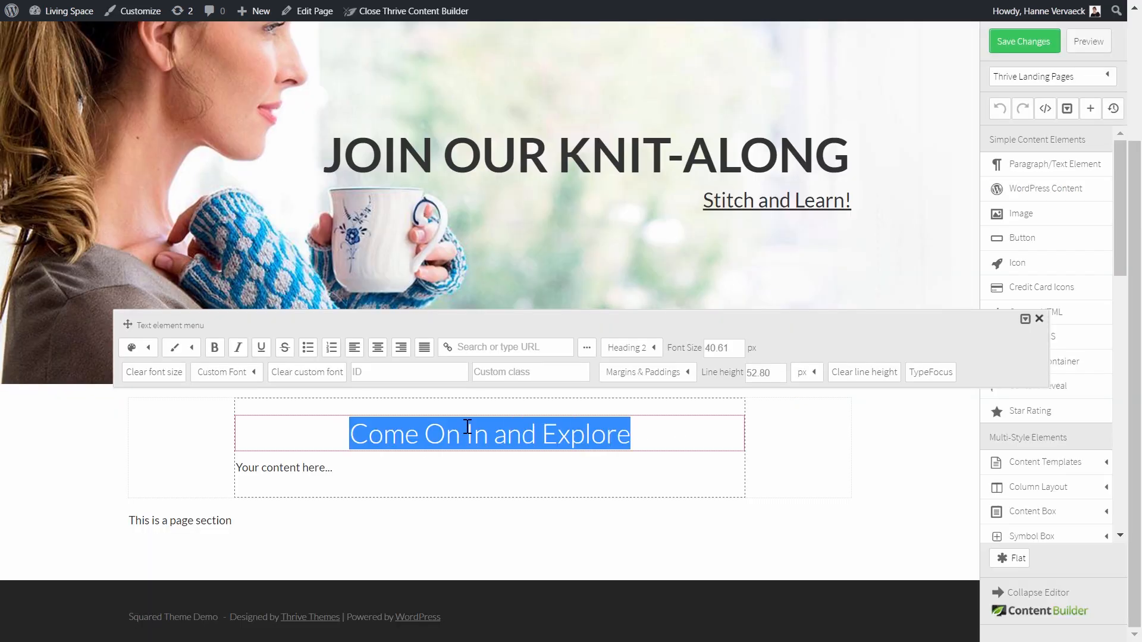
{"action": "left_click", "coordinate": [246, 374]}
{"action": "left_click", "coordinate": [252, 464]}
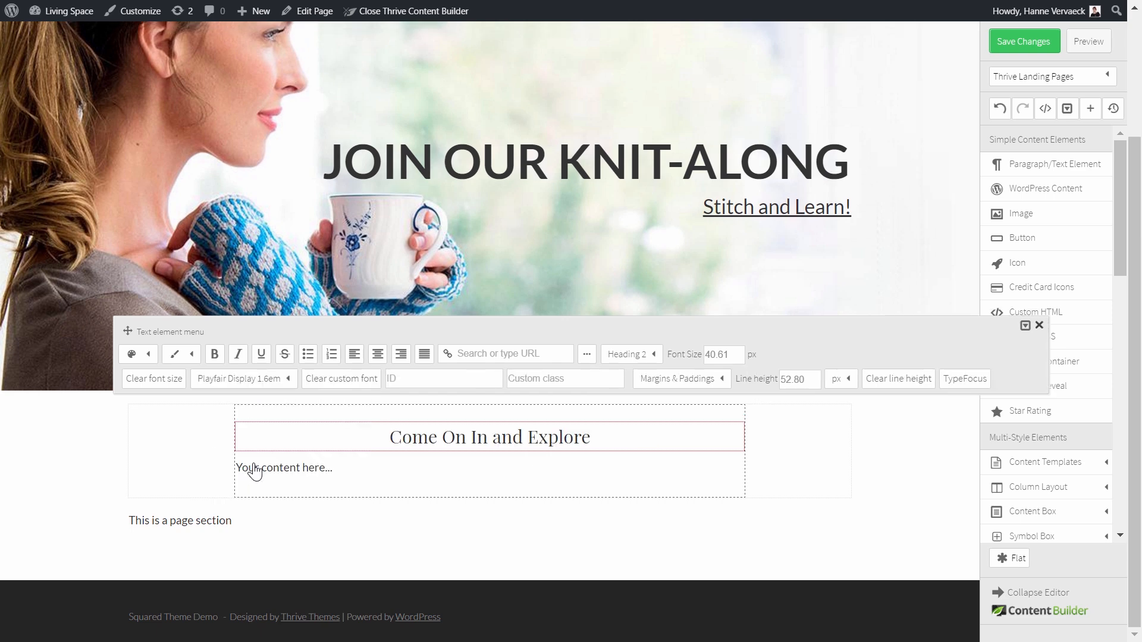
{"action": "left_click", "coordinate": [215, 354]}
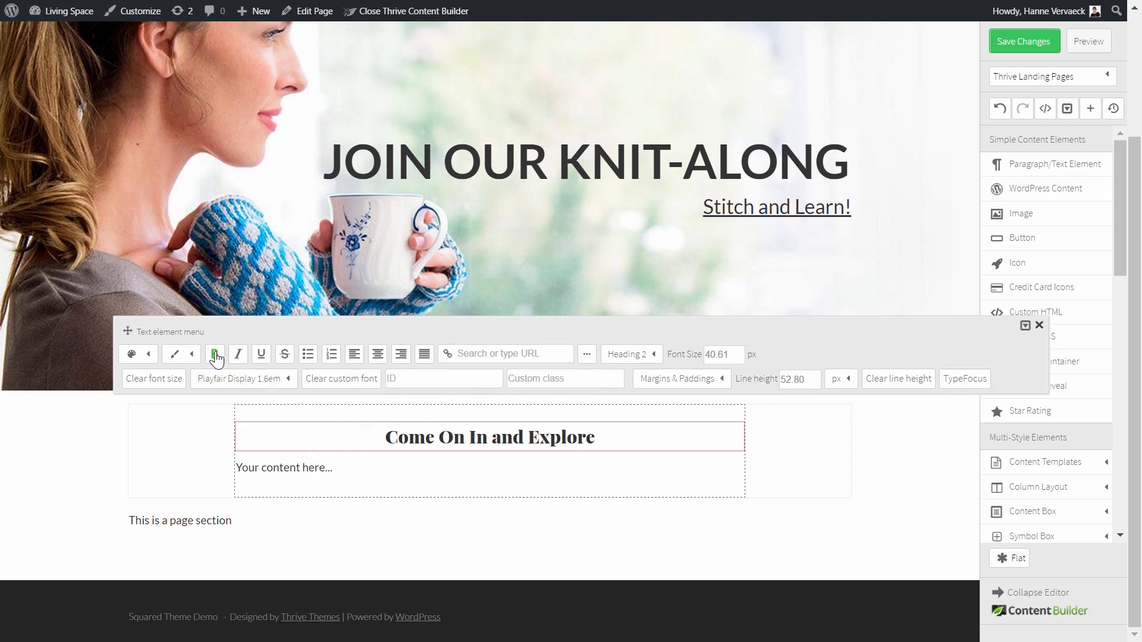
{"action": "left_click", "coordinate": [714, 356]}
{"action": "left_click_drag", "start_coordinate": [733, 355], "coordinate": [677, 345]}
{"action": "type", "text": "50"}
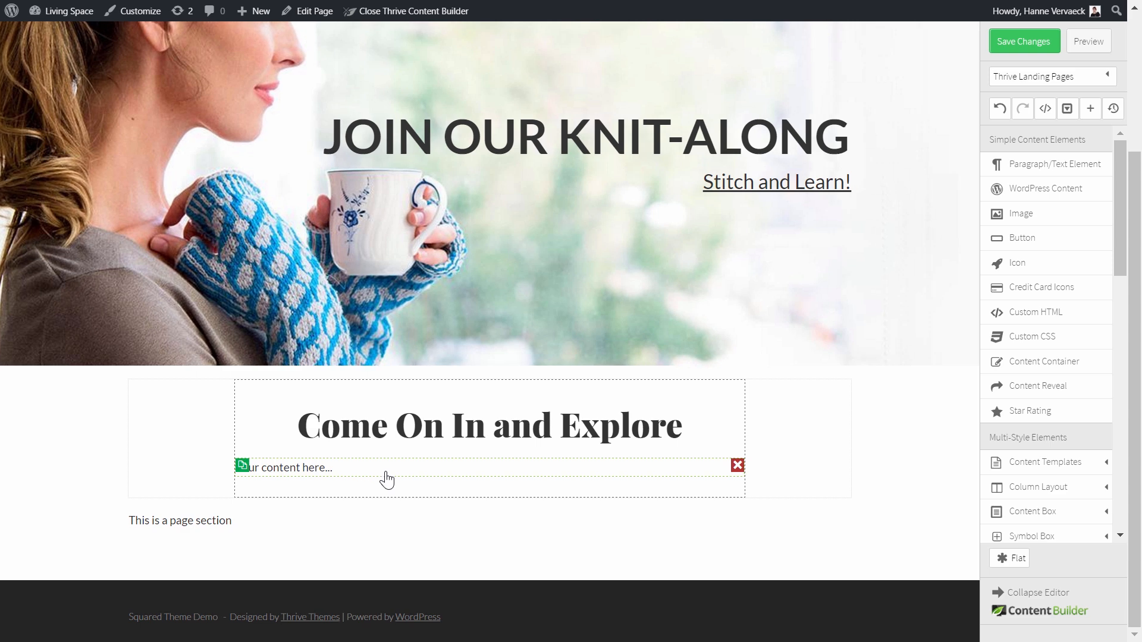
- Replace "Your content here..." with "Welcome, crafters! Take a peek and discover online classes, unique supplies and thousands of project ideas to keep your hands happy this fall."
{"action": "left_click", "coordinate": [385, 474]}
{"action": "left_click_drag", "start_coordinate": [339, 470], "coordinate": [242, 478]}
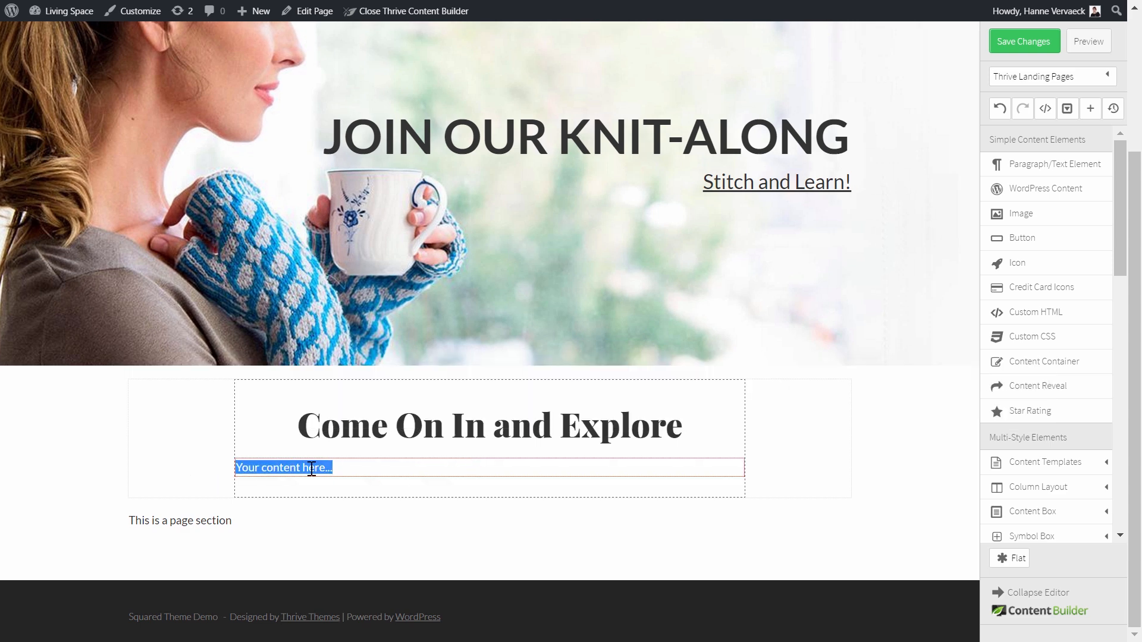
{"action": "type", "text": "Welcome, crafters! Take a peek and discover online classes, unique supplies and thousands of project ideas to keep your hands happy this fall."}
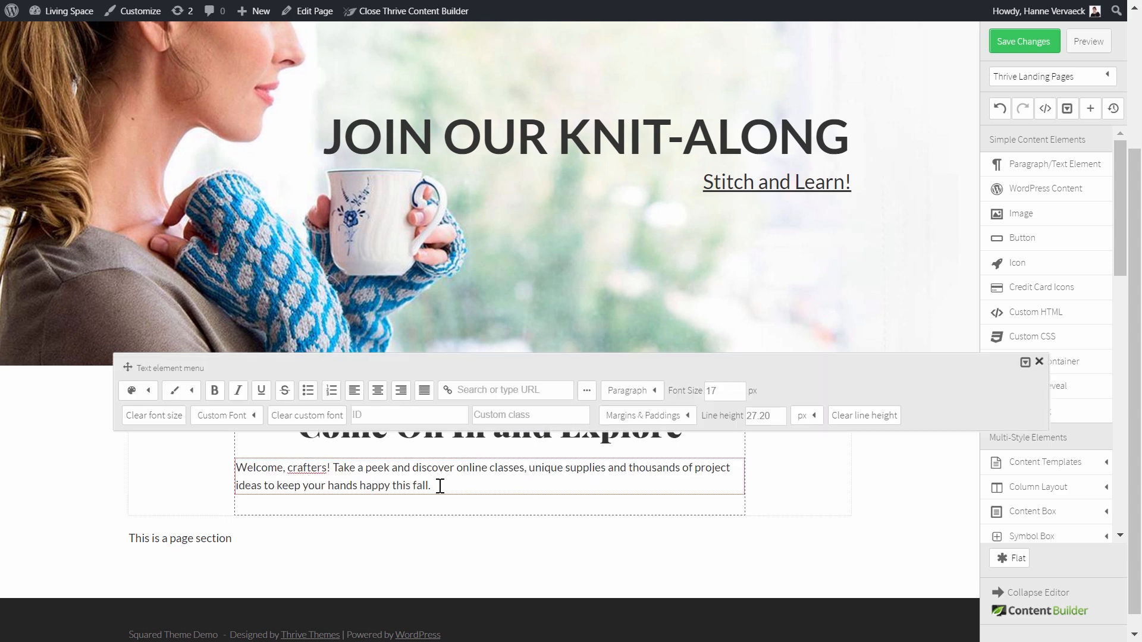
- Slightly enlarge the welcome paragraph's text, centre it and set its line height to 32 px
{"action": "left_click_drag", "start_coordinate": [430, 485], "coordinate": [204, 471]}
{"action": "left_click", "coordinate": [696, 394]}
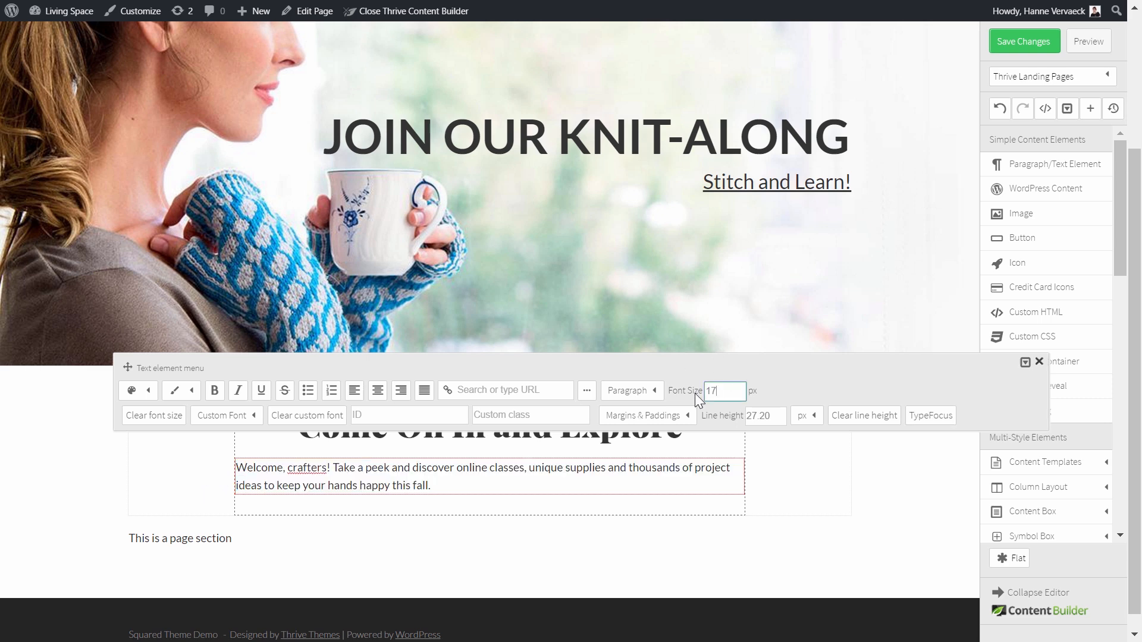
{"action": "key", "text": "Return"}
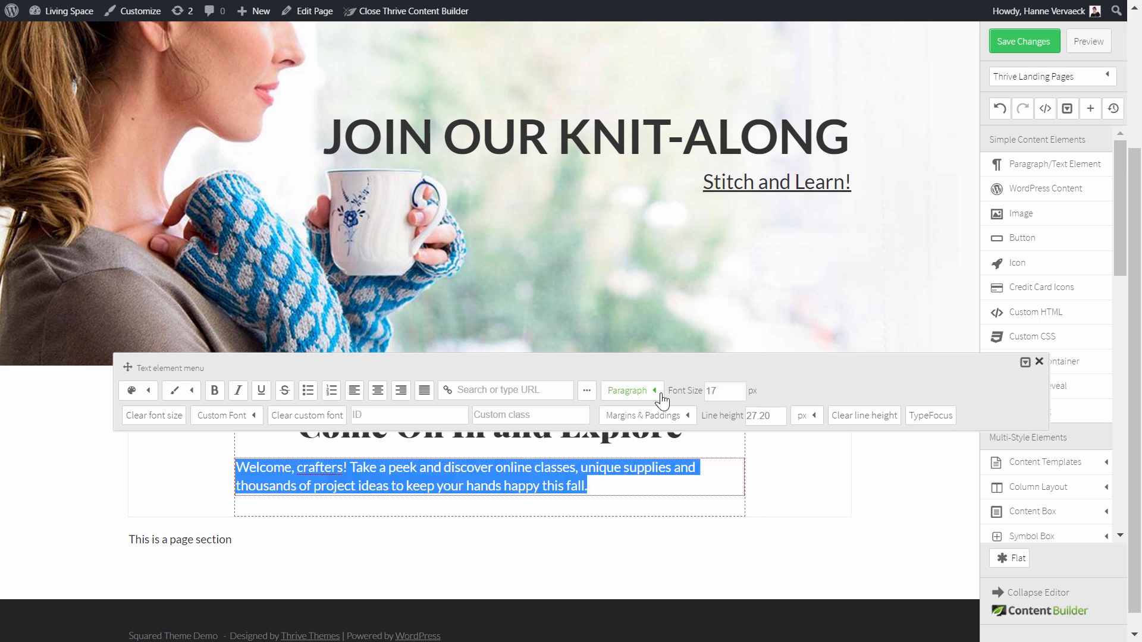
{"action": "left_click", "coordinate": [378, 391]}
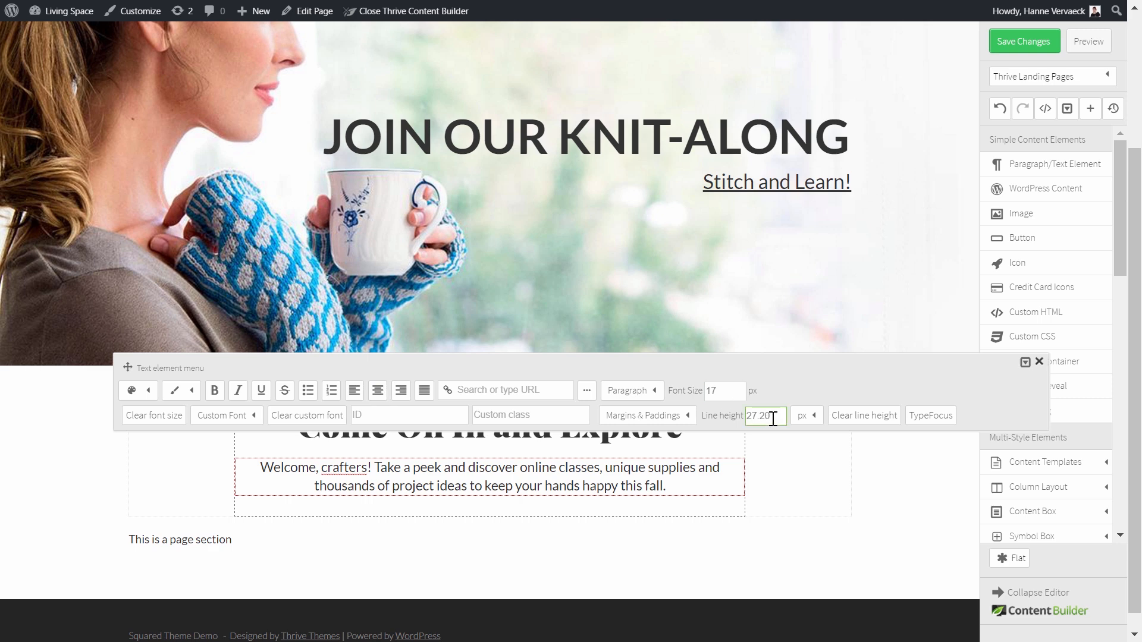
{"action": "left_click_drag", "start_coordinate": [770, 415], "coordinate": [722, 417]}
{"action": "type", "text": "32"}
{"action": "key", "text": "Return"}
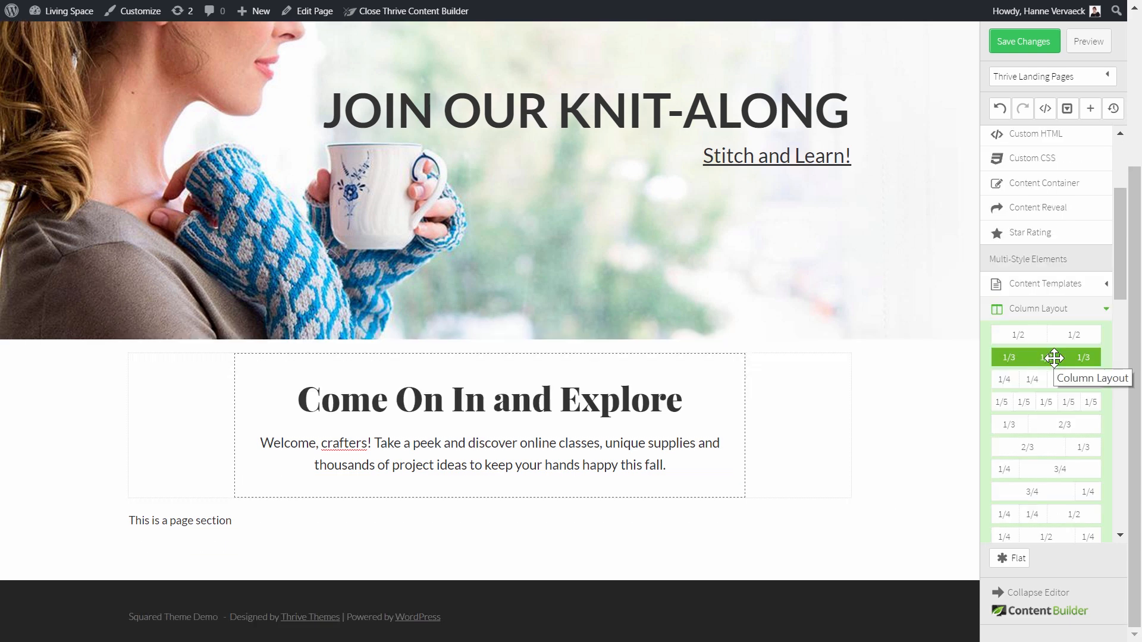
- Add a three-column 1/3 layout directly below the content container and delete the "This is a page section" text
{"action": "left_click_drag", "start_coordinate": [1054, 357], "coordinate": [383, 514]}
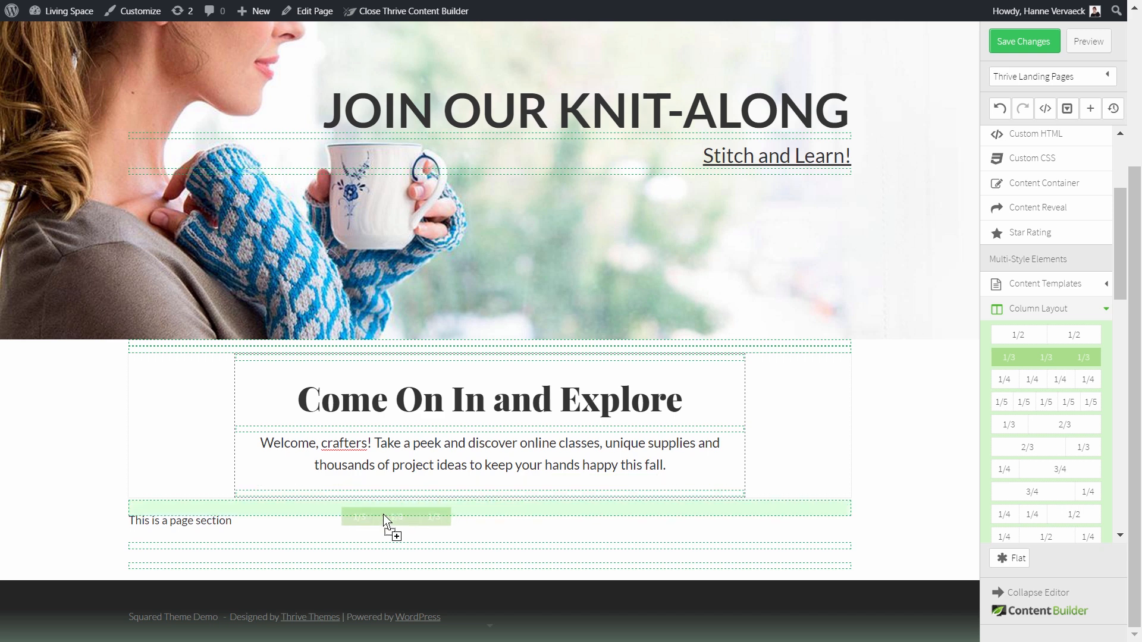
{"action": "left_click_drag", "start_coordinate": [383, 514], "coordinate": [386, 487]}
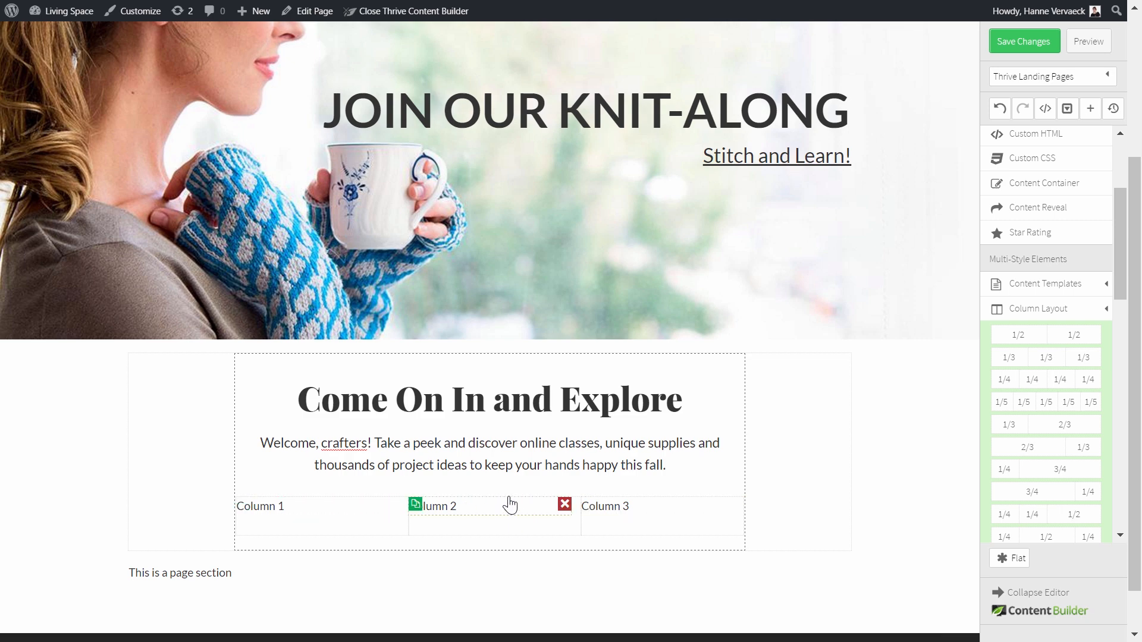
{"action": "scroll", "coordinate": [725, 493], "scroll_direction": "down", "scroll_amount": 1}
{"action": "left_click_drag", "start_coordinate": [721, 486], "coordinate": [714, 521]}
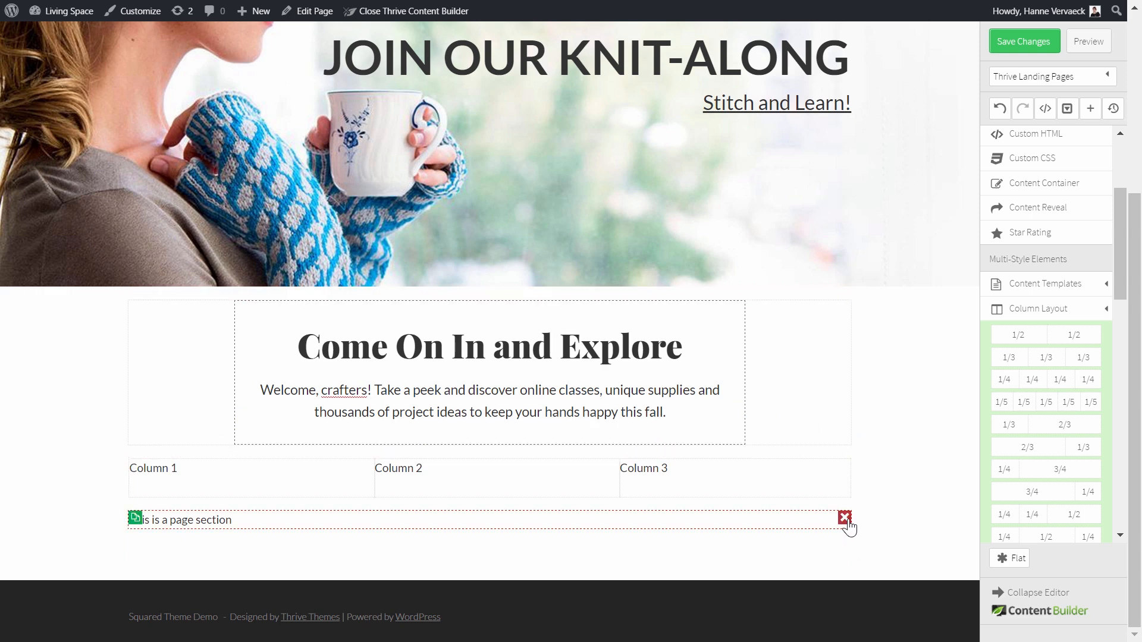
{"action": "left_click", "coordinate": [844, 518]}
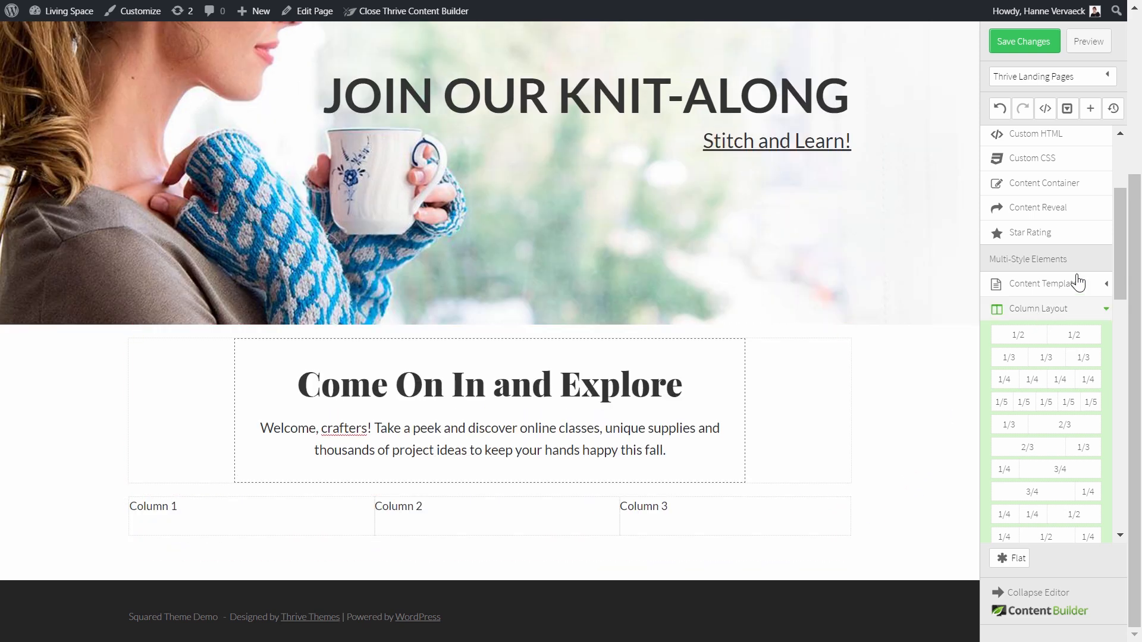
- Insert the online-classes.png image from the media library above the "Column 1" text and centre it
{"action": "left_click", "coordinate": [1064, 308]}
{"action": "left_click_drag", "start_coordinate": [1076, 216], "coordinate": [219, 521]}
{"action": "left_click", "coordinate": [256, 536]}
{"action": "left_click", "coordinate": [724, 156]}
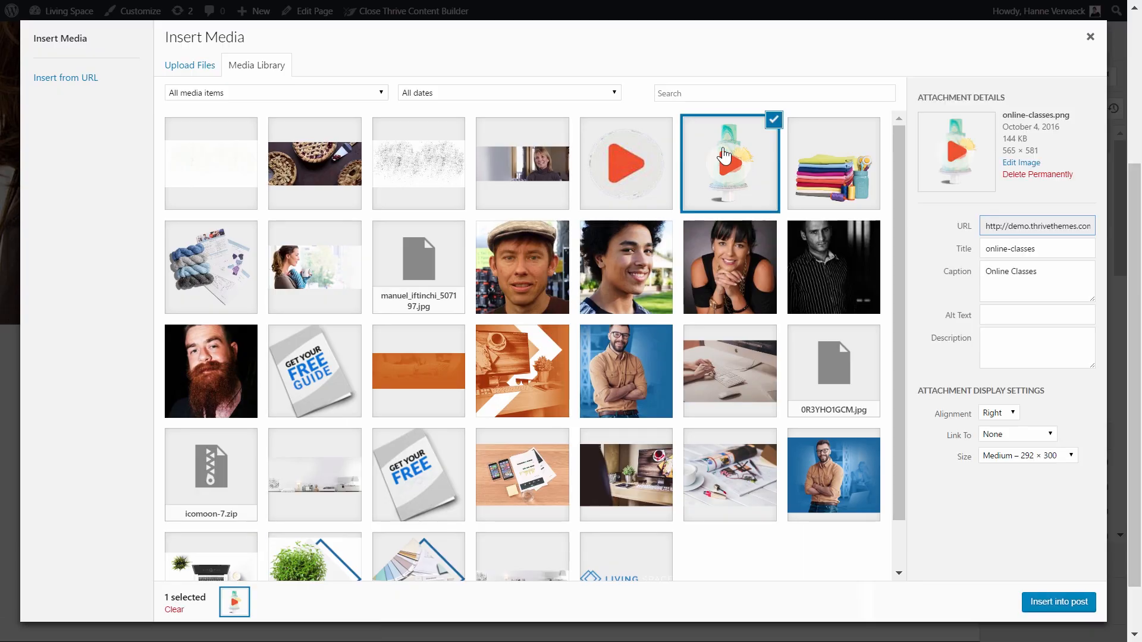
{"action": "left_click", "coordinate": [1059, 601]}
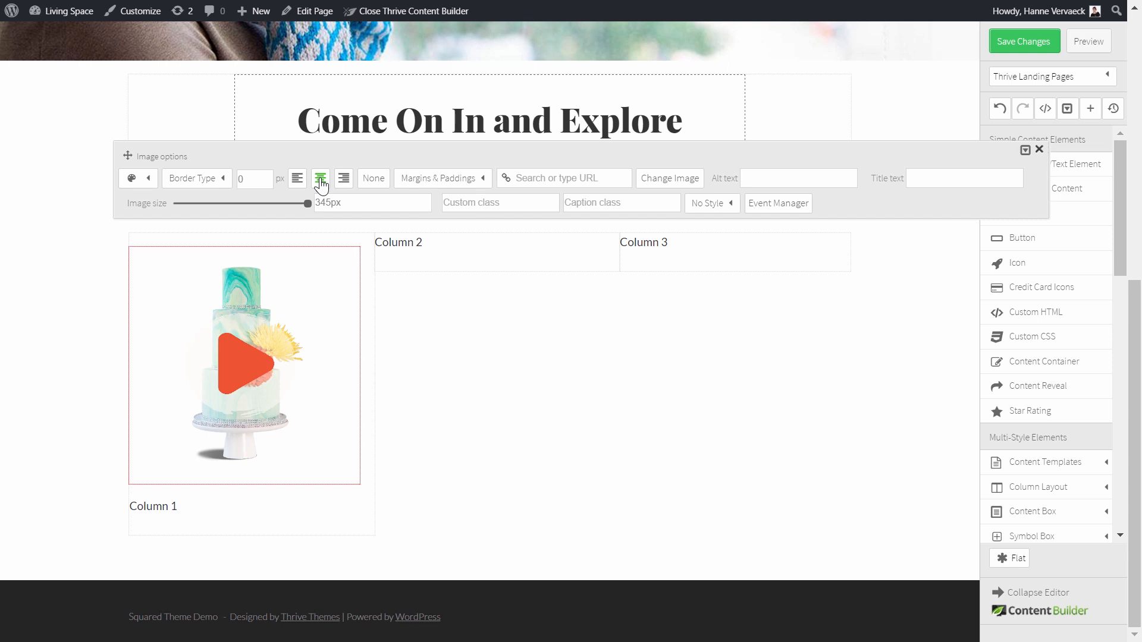
{"action": "left_click", "coordinate": [321, 180]}
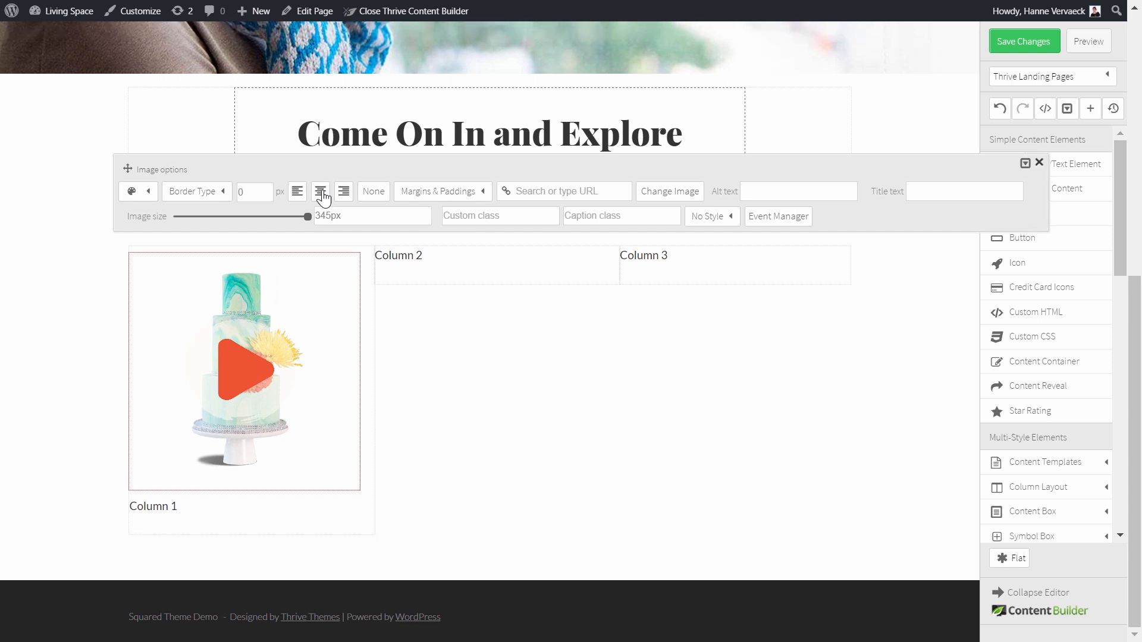
{"action": "left_click", "coordinate": [821, 403]}
- Replace the "Column 1" text with "Online Classes", centred at a font size of 24 px
{"action": "left_click", "coordinate": [210, 509]}
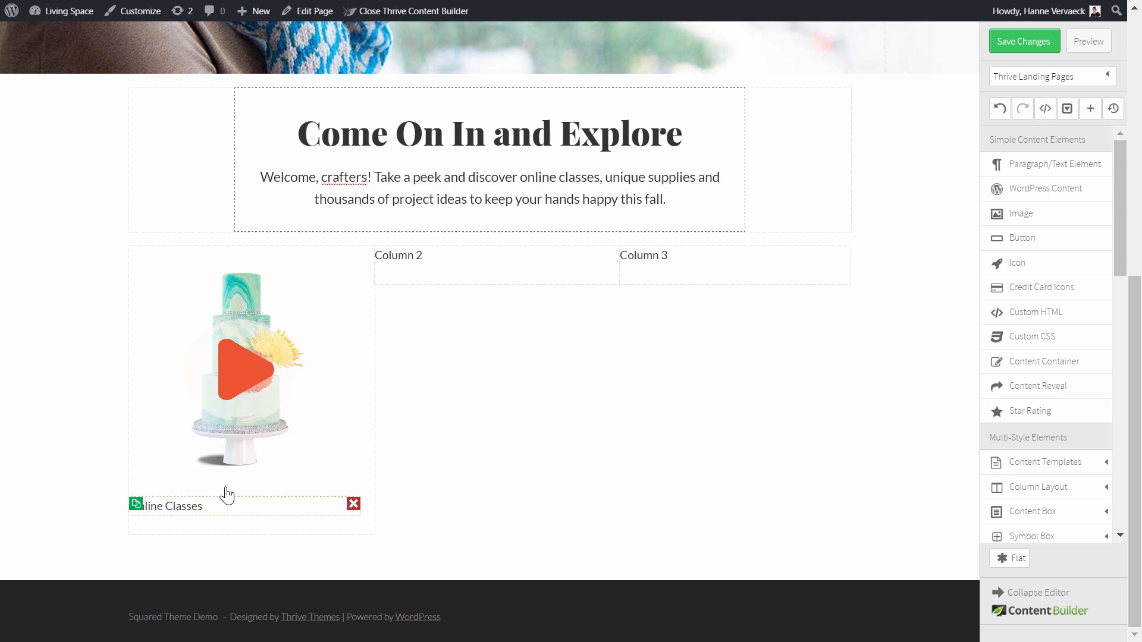
{"action": "left_click", "coordinate": [257, 429]}
{"action": "left_click", "coordinate": [256, 429]}
{"action": "left_click", "coordinate": [224, 510]}
{"action": "left_click", "coordinate": [378, 429]}
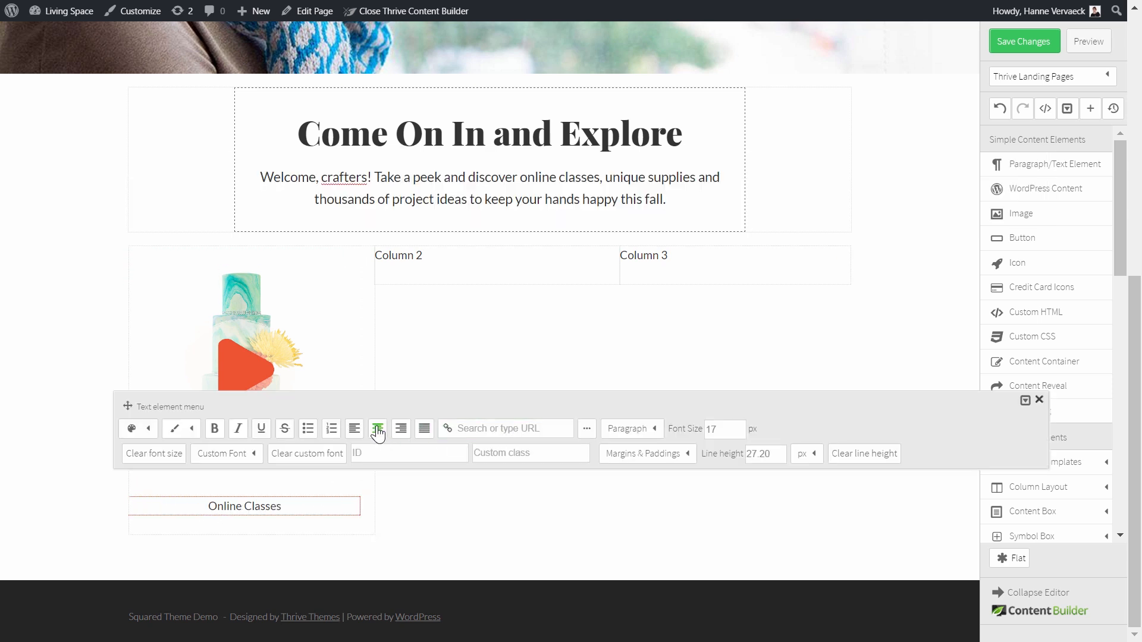
{"action": "left_click_drag", "start_coordinate": [729, 428], "coordinate": [673, 424]}
{"action": "type", "text": "24"}
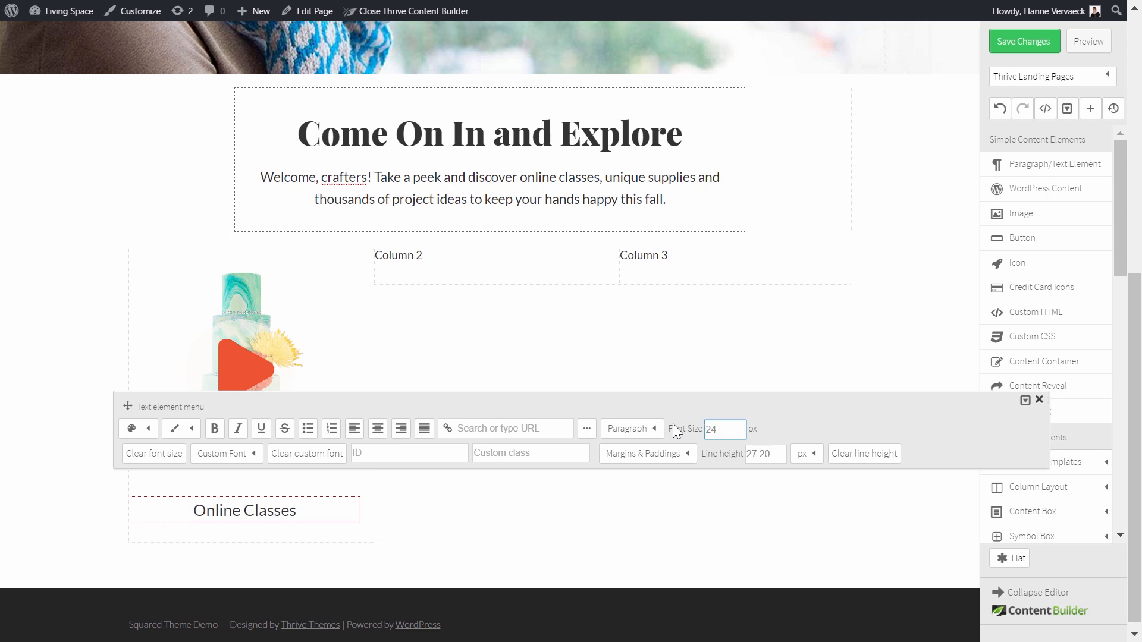
{"action": "left_click", "coordinate": [529, 513]}
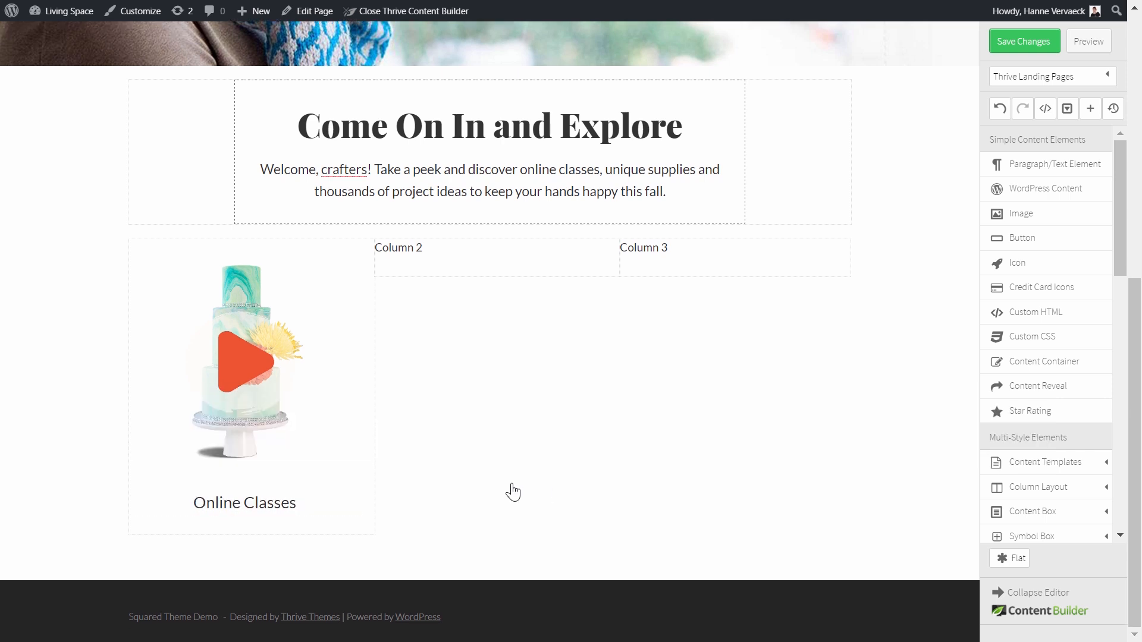
- Link the cake image in the first column to the Thank You page
{"action": "left_click", "coordinate": [267, 411]}
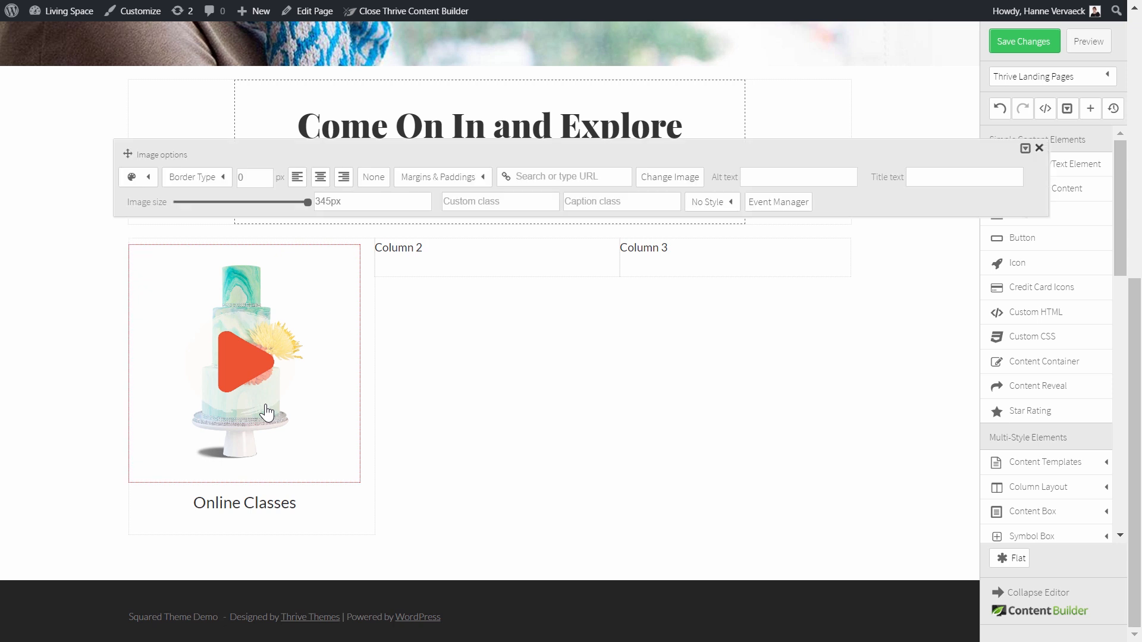
{"action": "left_click", "coordinate": [549, 181]}
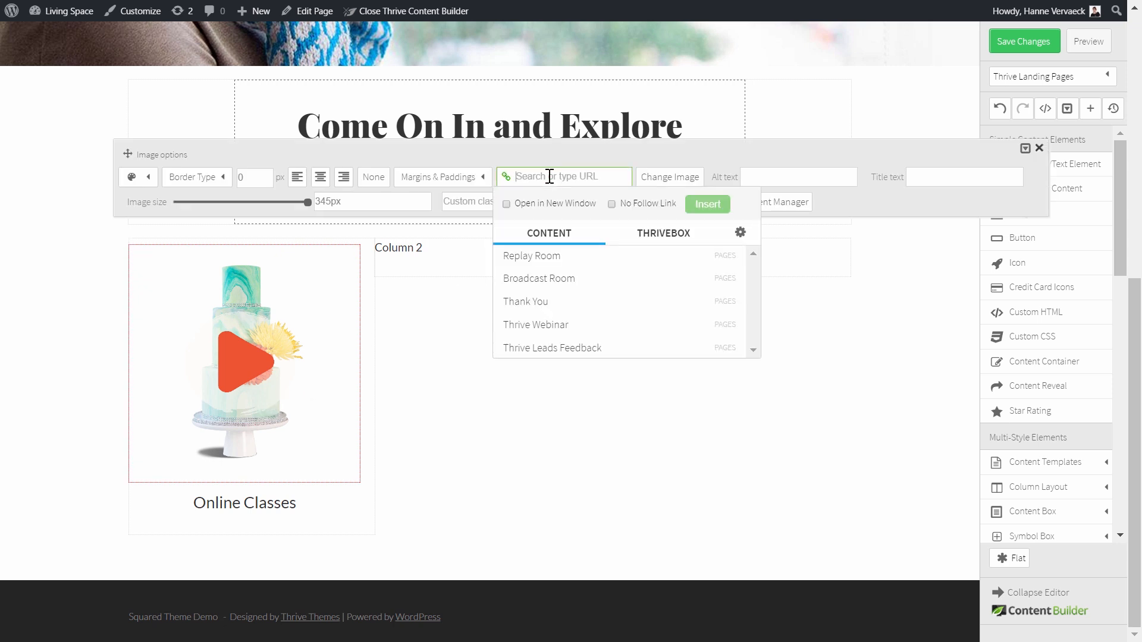
{"action": "left_click", "coordinate": [544, 303]}
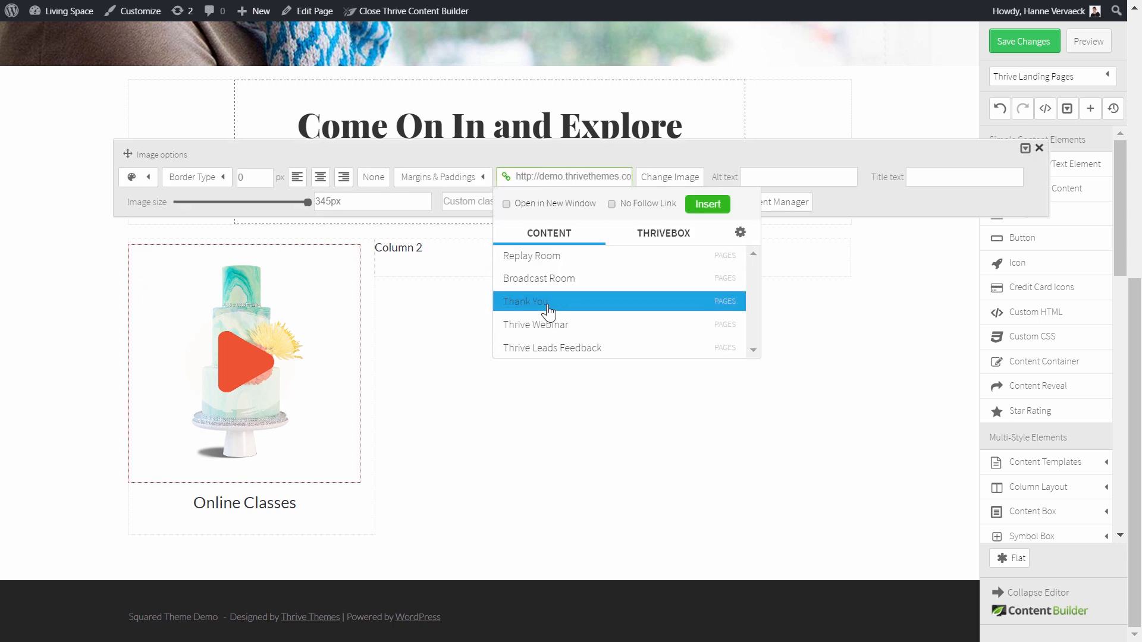
{"action": "left_click", "coordinate": [713, 204]}
{"action": "left_click", "coordinate": [442, 500]}
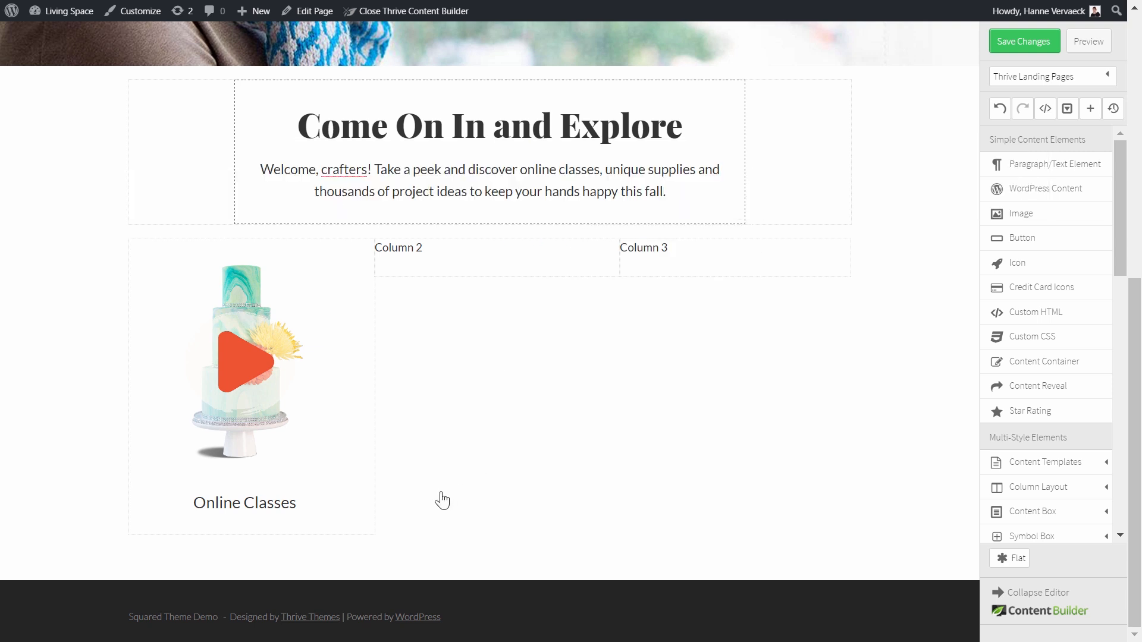
- Link the "Online Classes" text below the cake image to the Thank You page
{"action": "left_click", "coordinate": [311, 505]}
{"action": "left_click_drag", "start_coordinate": [311, 505], "coordinate": [186, 502]}
{"action": "left_click", "coordinate": [541, 413]}
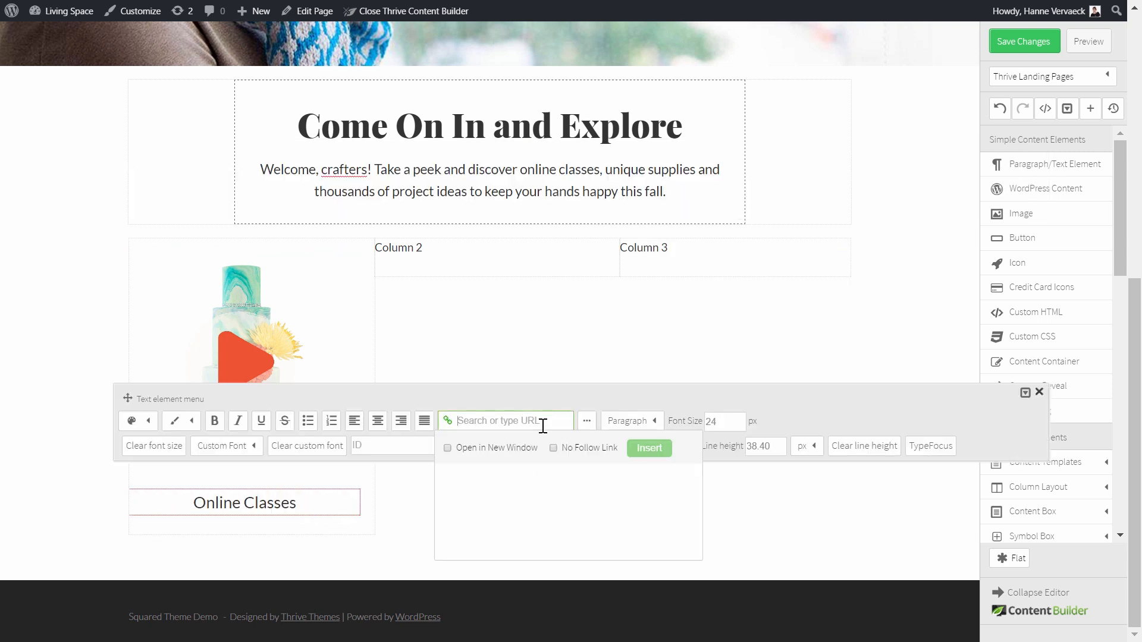
{"action": "left_click", "coordinate": [480, 547]}
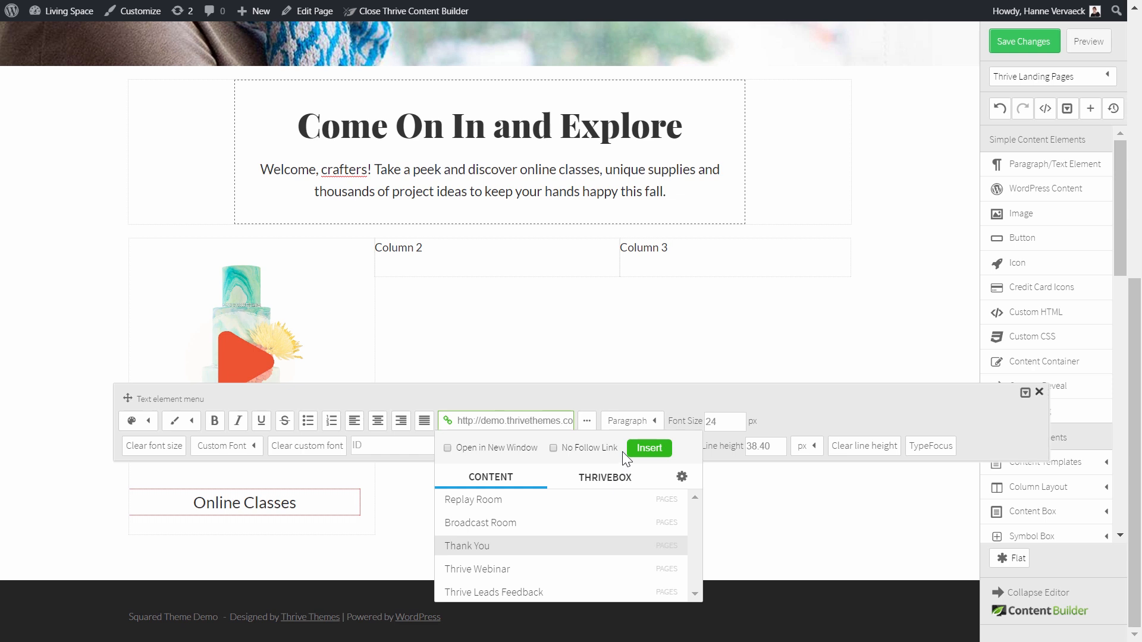
{"action": "left_click", "coordinate": [649, 447]}
{"action": "left_click", "coordinate": [593, 514]}
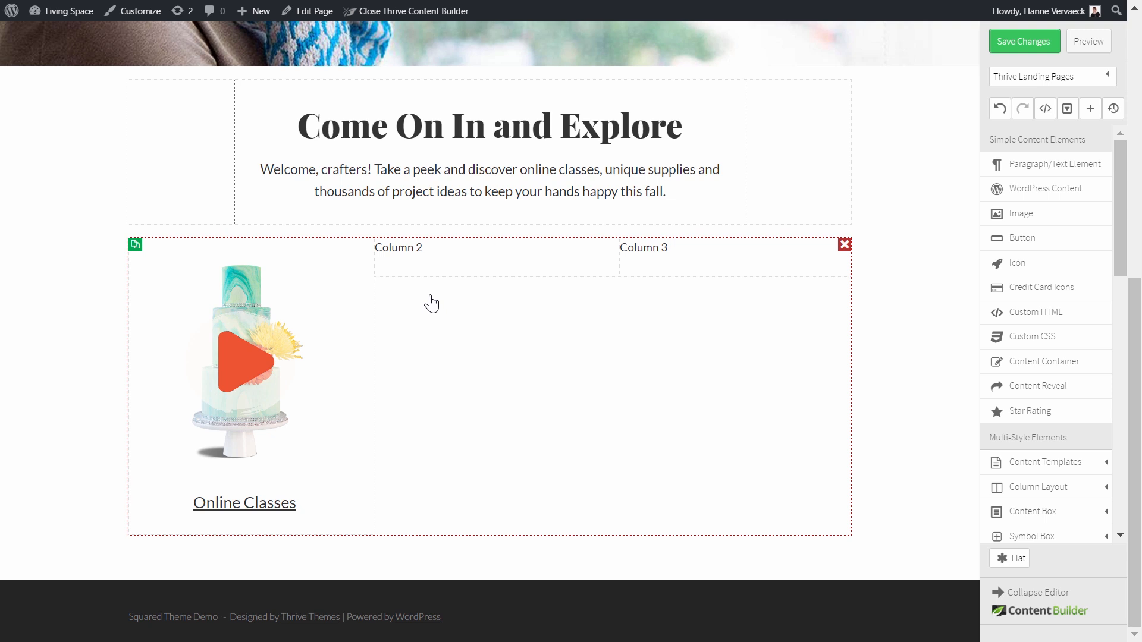
- Duplicate the cake image and its "Online Classes" caption into the second column and delete the "Column 2" placeholder text
{"action": "left_click", "coordinate": [137, 252]}
{"action": "scroll", "coordinate": [163, 295], "scroll_direction": "down", "scroll_amount": 4}
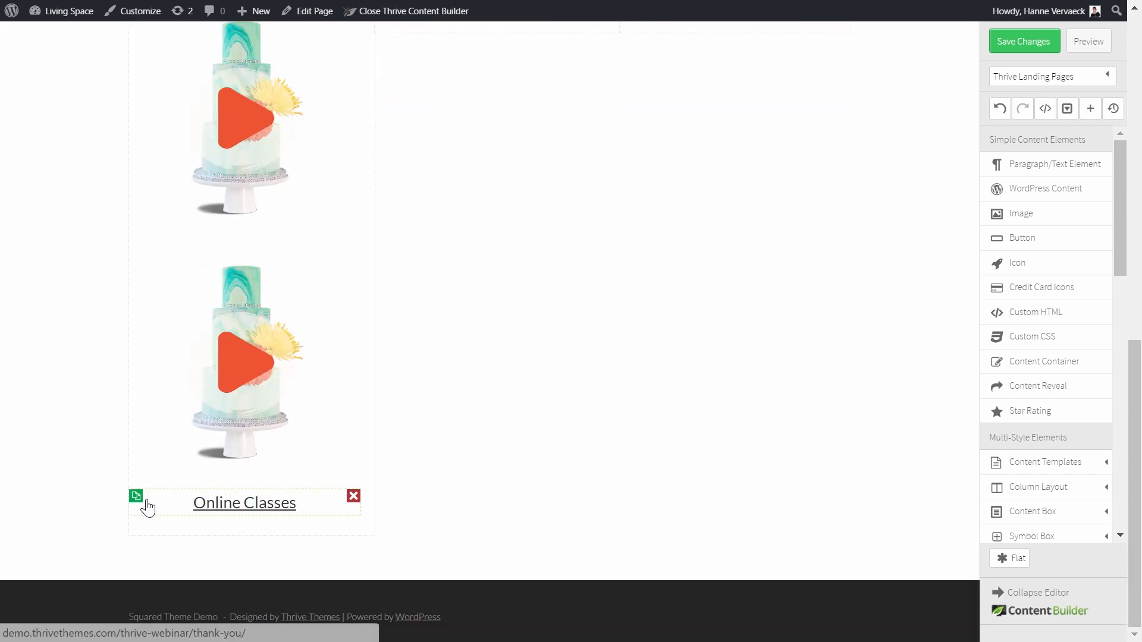
{"action": "left_click", "coordinate": [136, 496]}
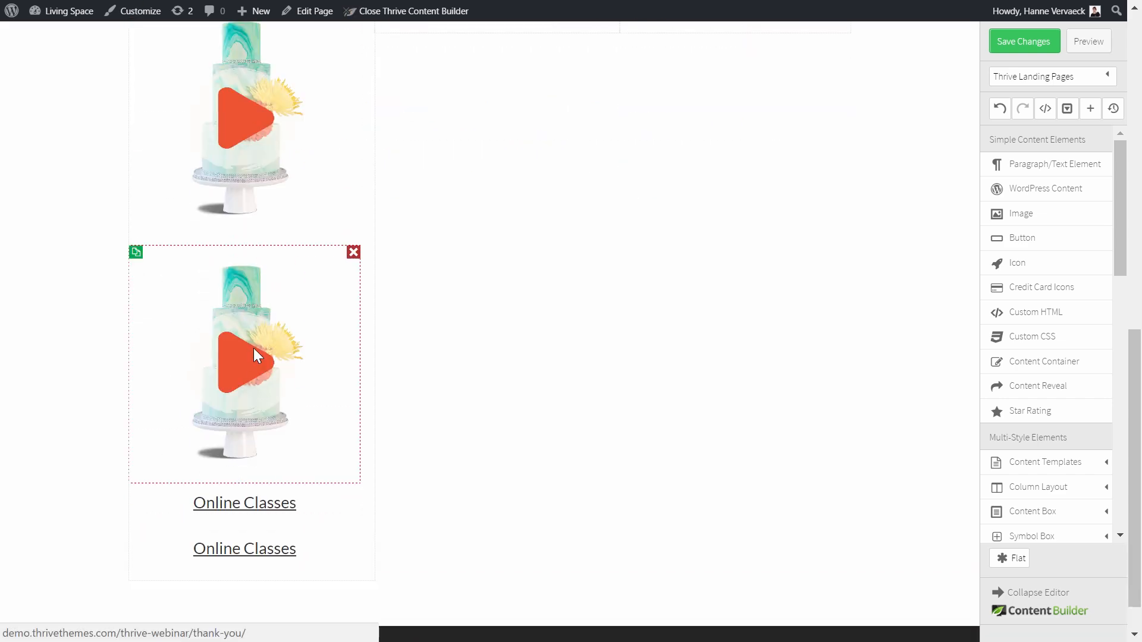
{"action": "left_click_drag", "start_coordinate": [244, 357], "coordinate": [472, 249]}
{"action": "left_click_drag", "start_coordinate": [261, 551], "coordinate": [470, 503]}
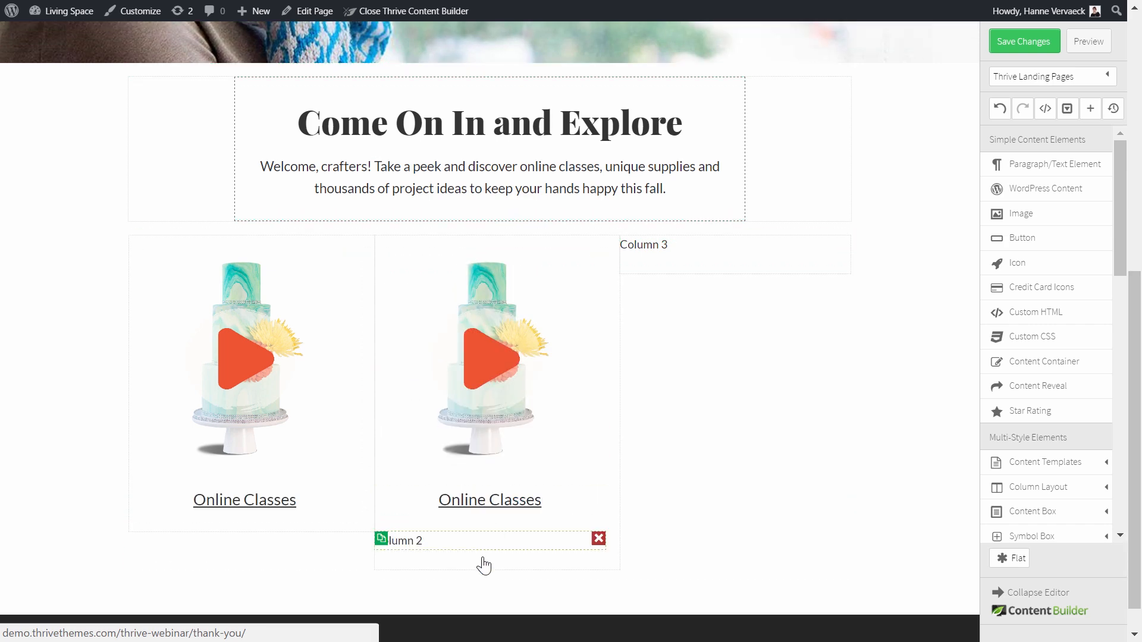
{"action": "left_click", "coordinate": [598, 538]}
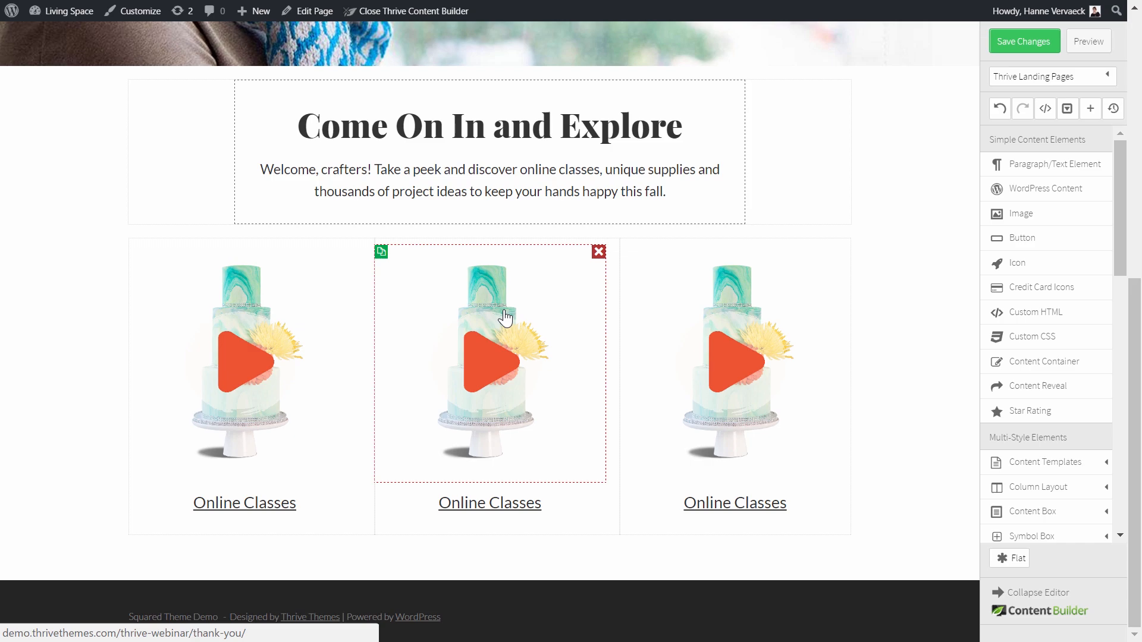
- Replace the second column's cake image with crafting-supplies.png from the media library
{"action": "left_click", "coordinate": [505, 318]}
{"action": "left_click", "coordinate": [684, 176]}
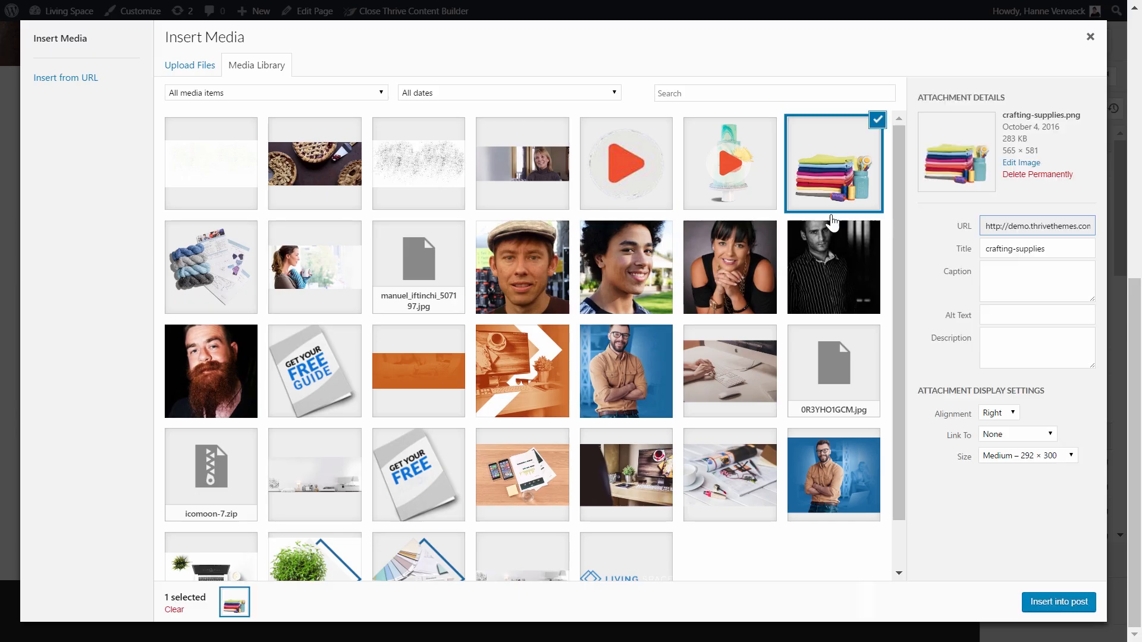
{"action": "left_click", "coordinate": [1045, 602]}
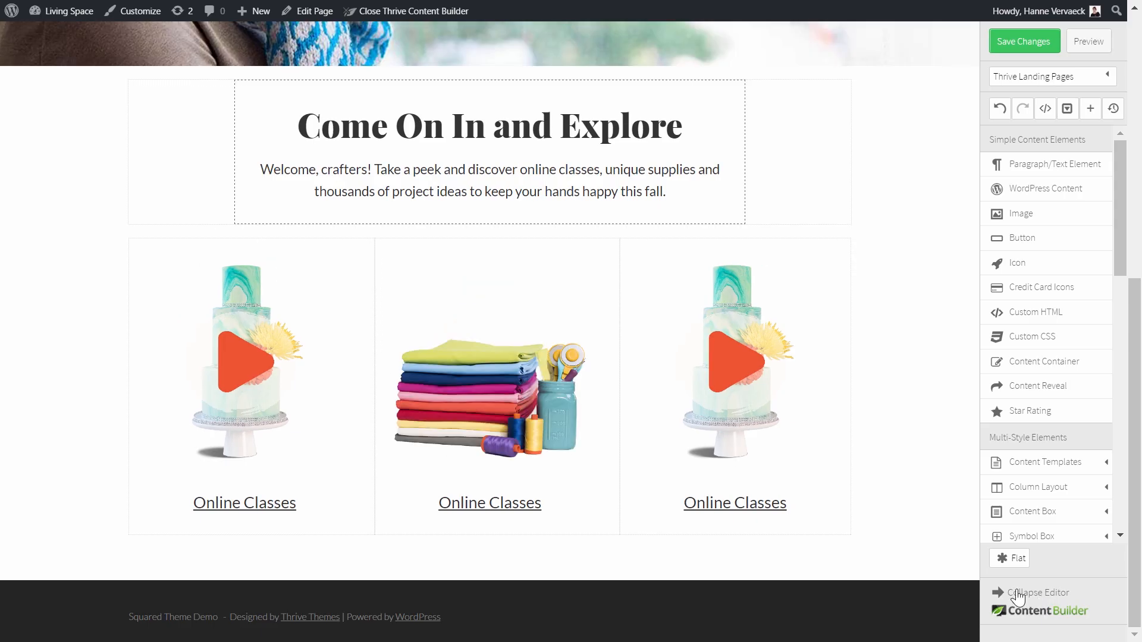
- Replace the third column's cake image with patterns.png and change the second column's caption to "Crafting Supplies"
{"action": "left_click", "coordinate": [729, 336]}
{"action": "left_click", "coordinate": [678, 178]}
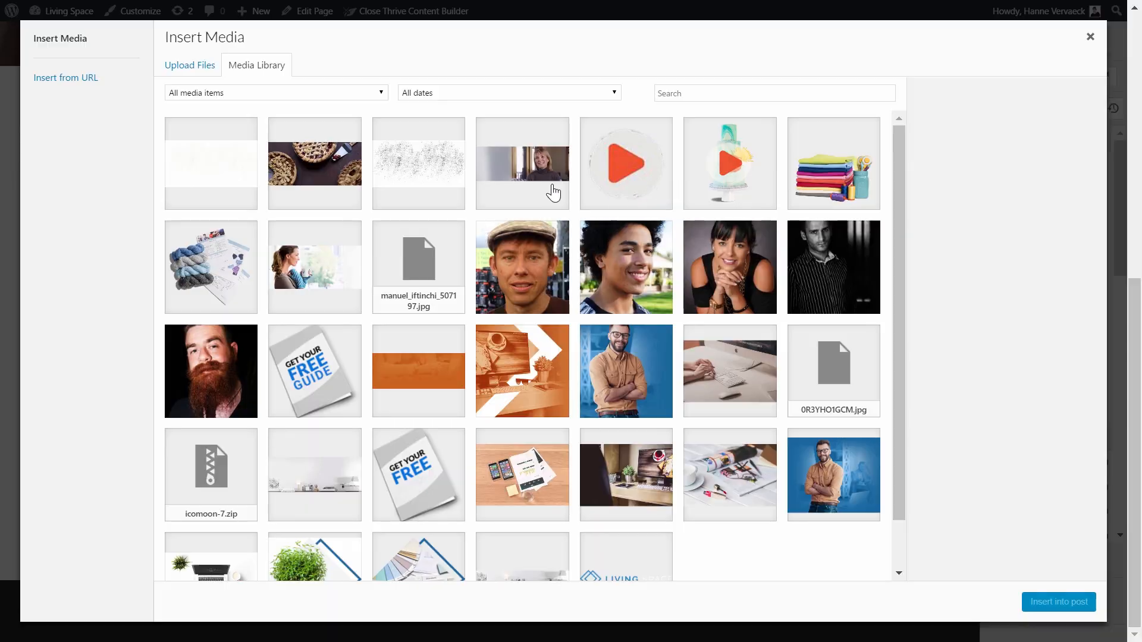
{"action": "left_click", "coordinate": [214, 267]}
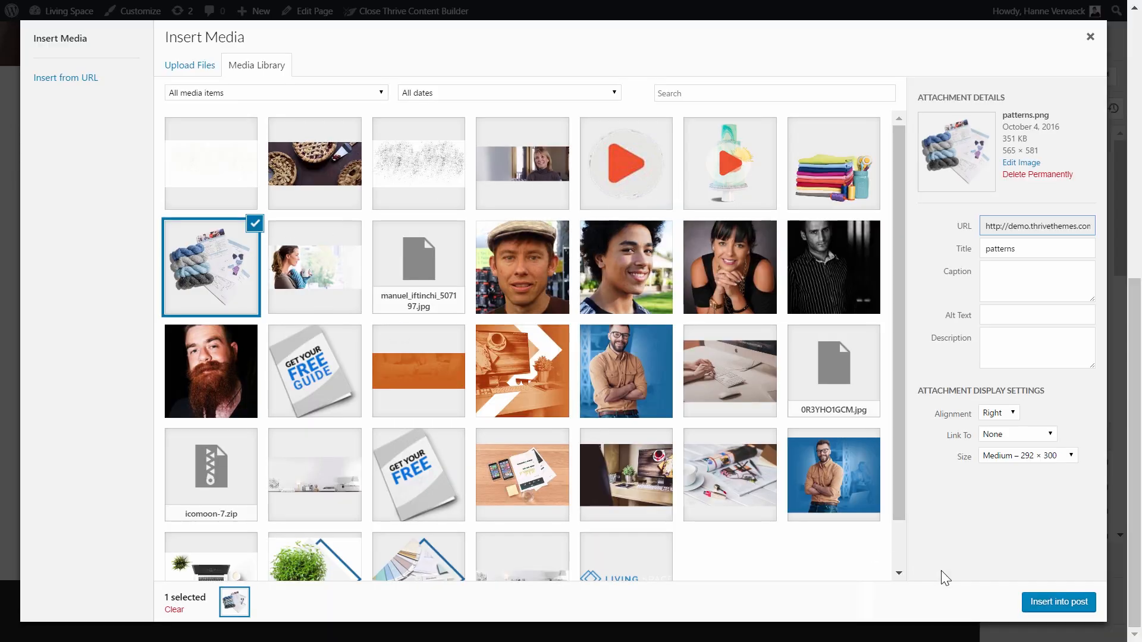
{"action": "left_click", "coordinate": [1049, 603]}
{"action": "left_click", "coordinate": [492, 504]}
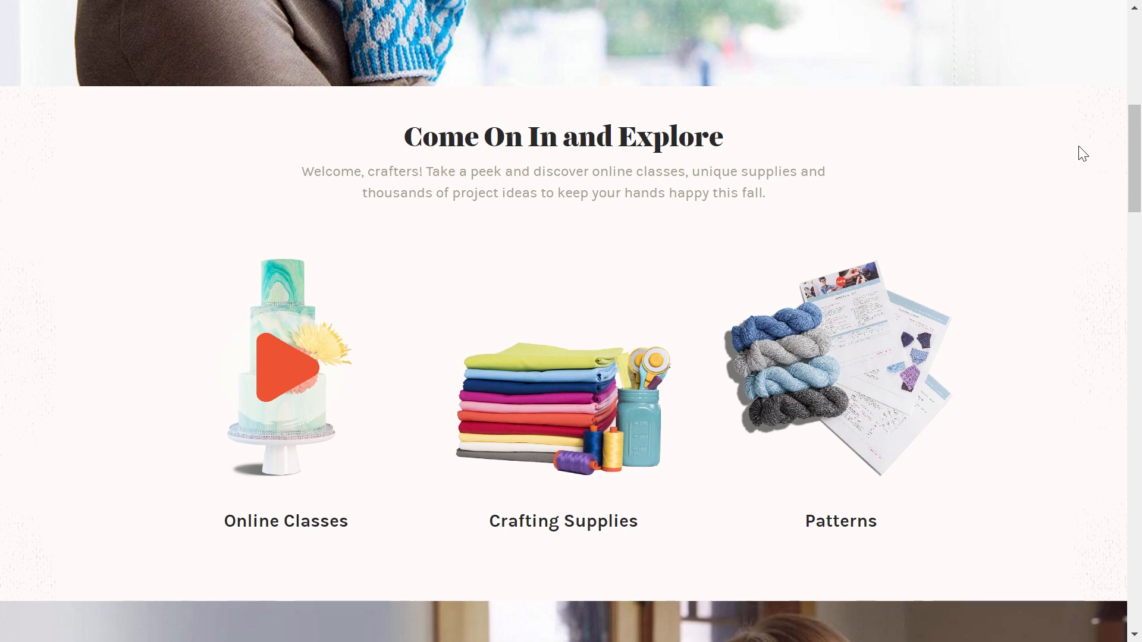
- Add a page section below the three columns of linked images
{"action": "scroll", "coordinate": [1083, 153], "scroll_direction": "down", "scroll_amount": 3}
{"action": "scroll", "coordinate": [1083, 154], "scroll_direction": "down", "scroll_amount": 3}
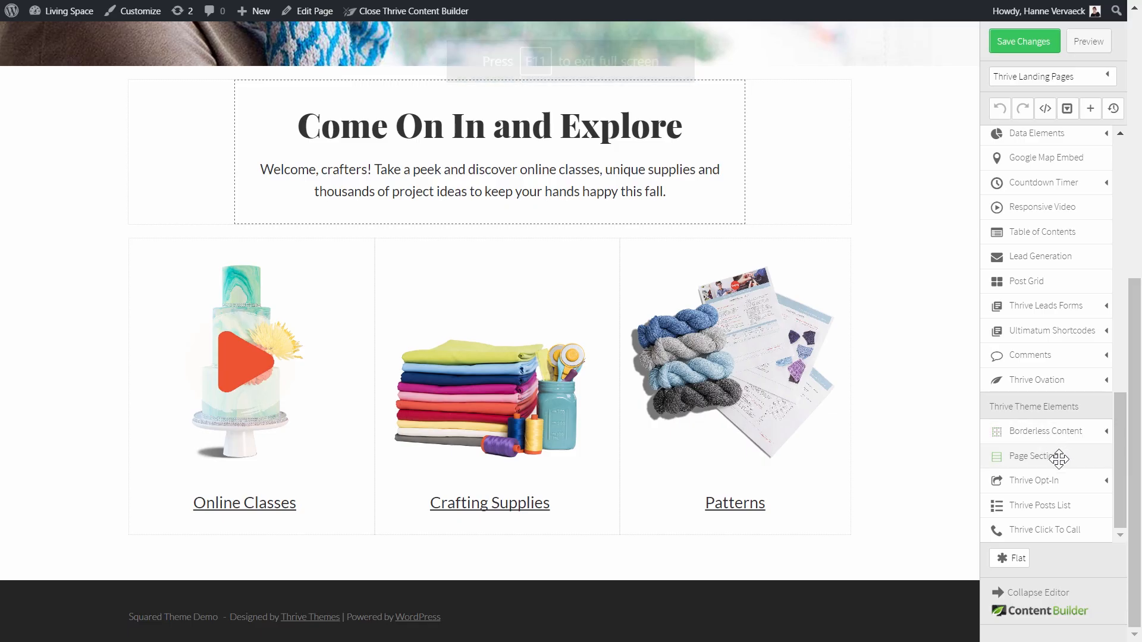
{"action": "left_click_drag", "start_coordinate": [1055, 456], "coordinate": [321, 566]}
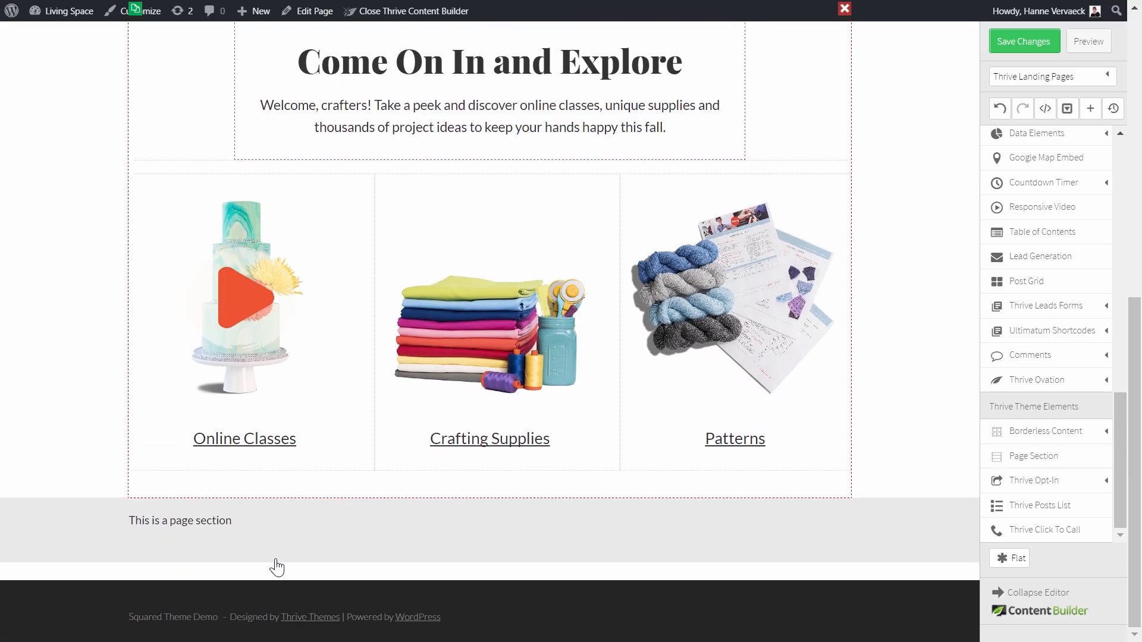
- Set the photo of the smiling blonde woman as the page section's background and show it as a full height image
{"action": "left_click", "coordinate": [46, 540]}
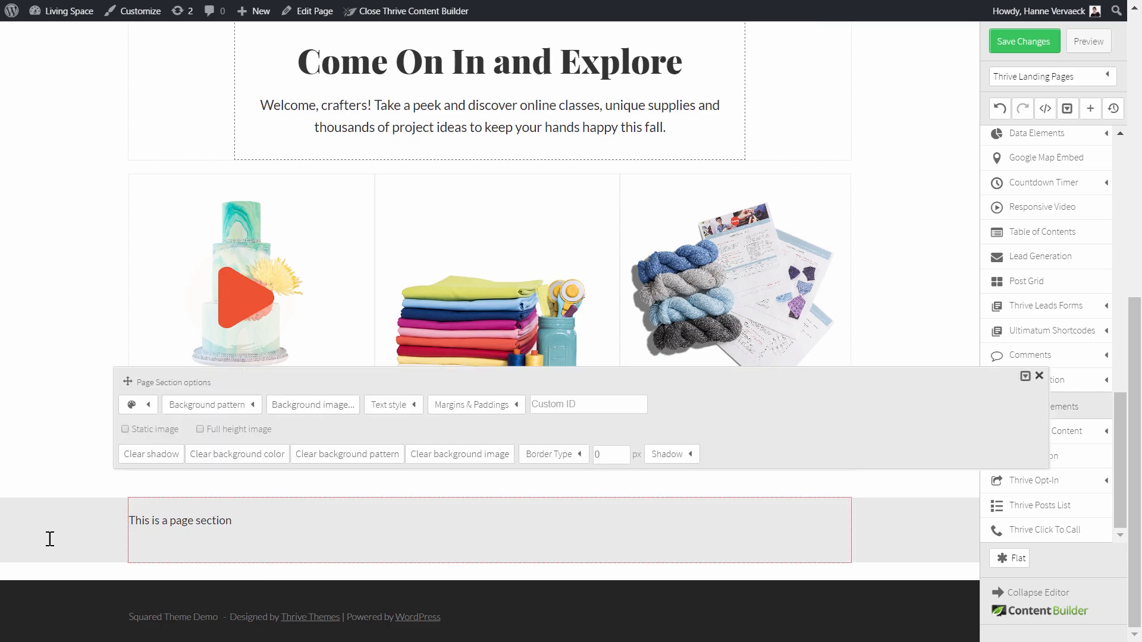
{"action": "left_click", "coordinate": [296, 414]}
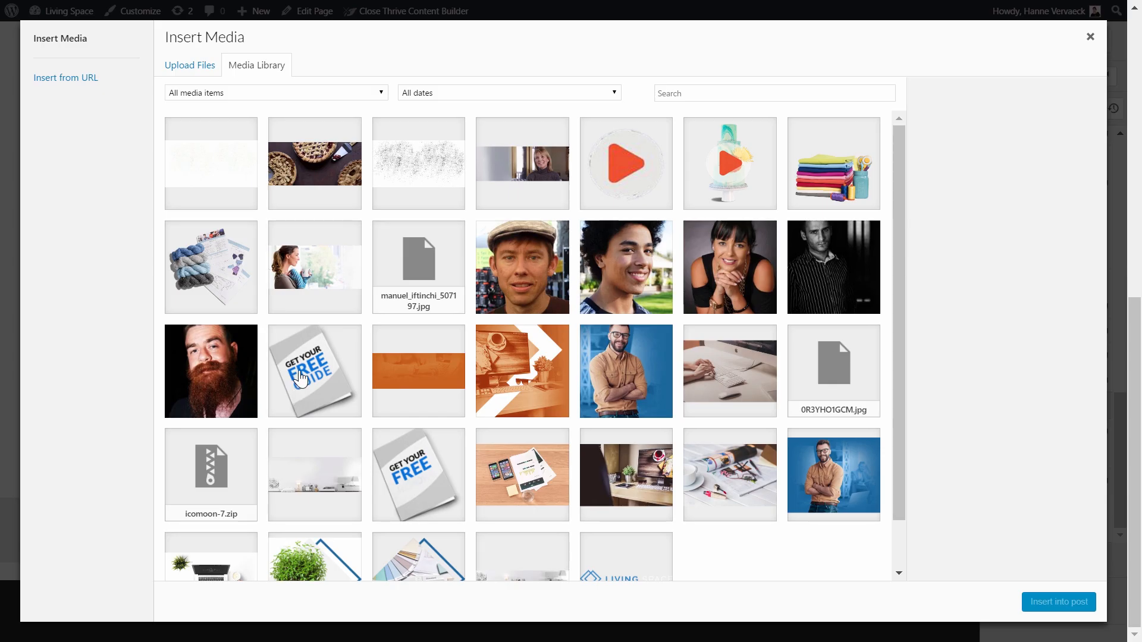
{"action": "left_click", "coordinate": [517, 163]}
{"action": "left_click", "coordinate": [1054, 602]}
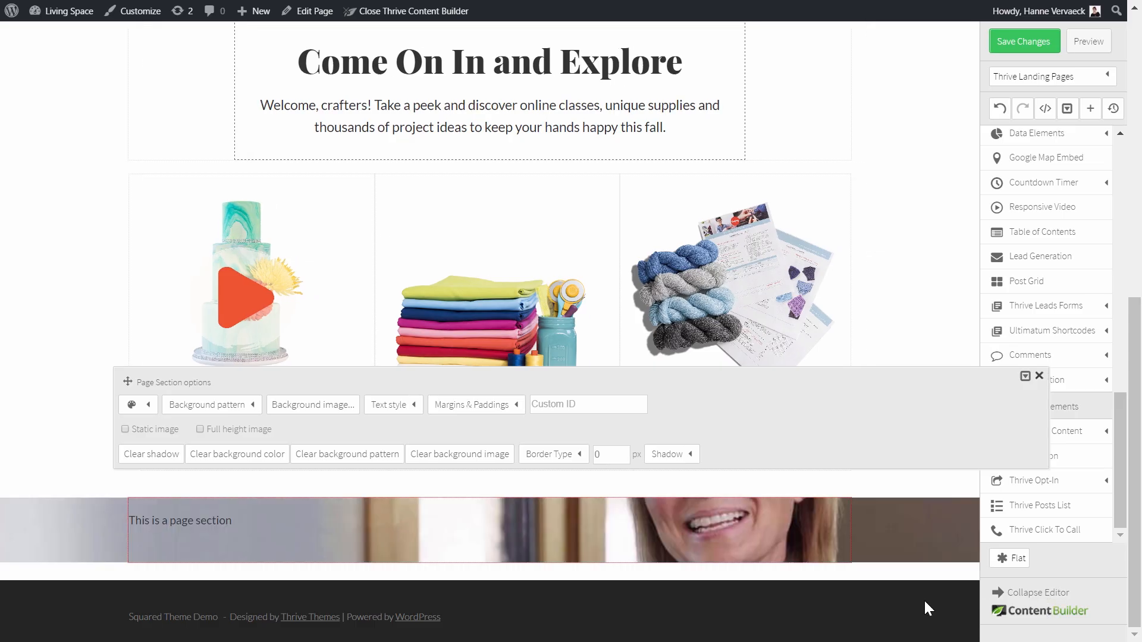
{"action": "left_click", "coordinate": [200, 428]}
{"action": "scroll", "coordinate": [386, 547], "scroll_direction": "down", "scroll_amount": 4}
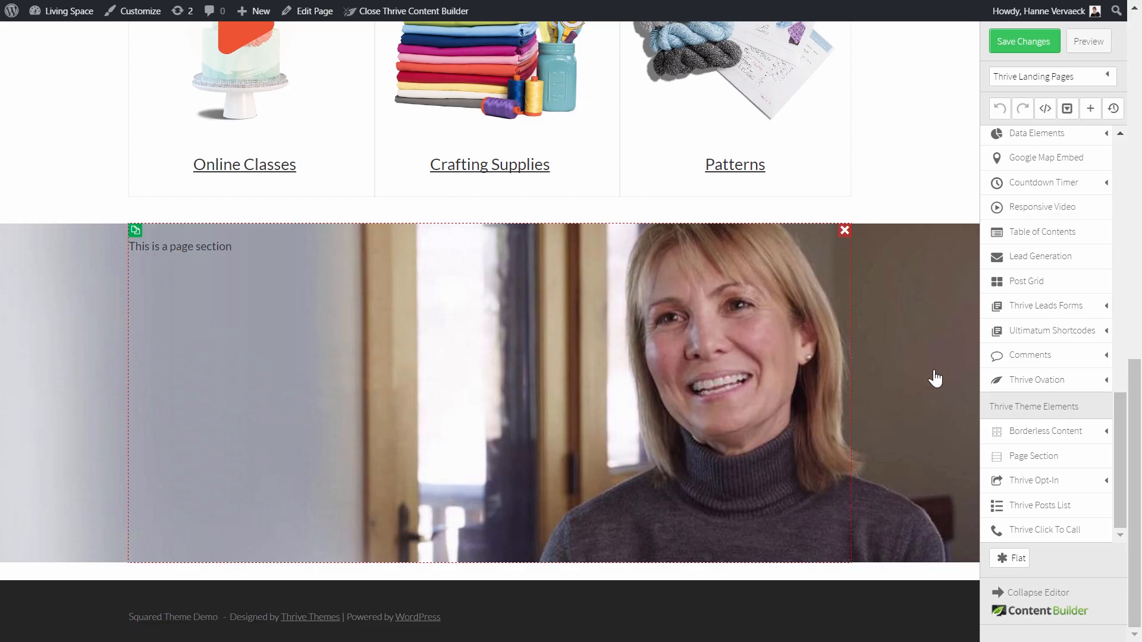
- Insert a content container below the page section's placeholder text and replace its text with "I made the dress!" in quotation marks
{"action": "scroll", "coordinate": [1062, 316], "scroll_direction": "up", "scroll_amount": 8}
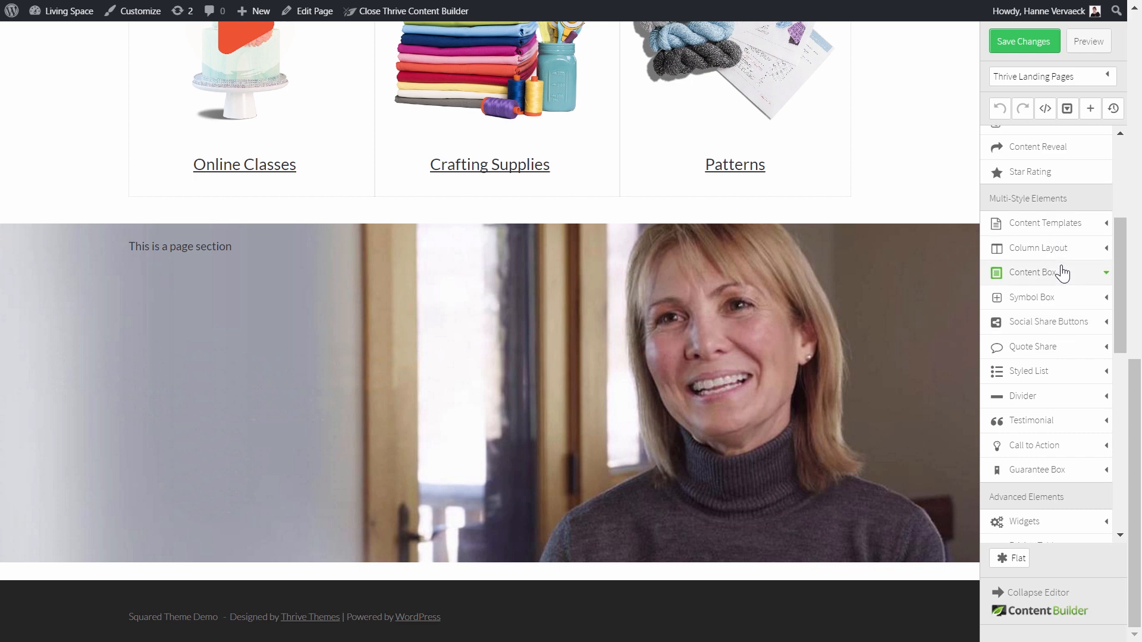
{"action": "left_click_drag", "start_coordinate": [1060, 271], "coordinate": [259, 276]}
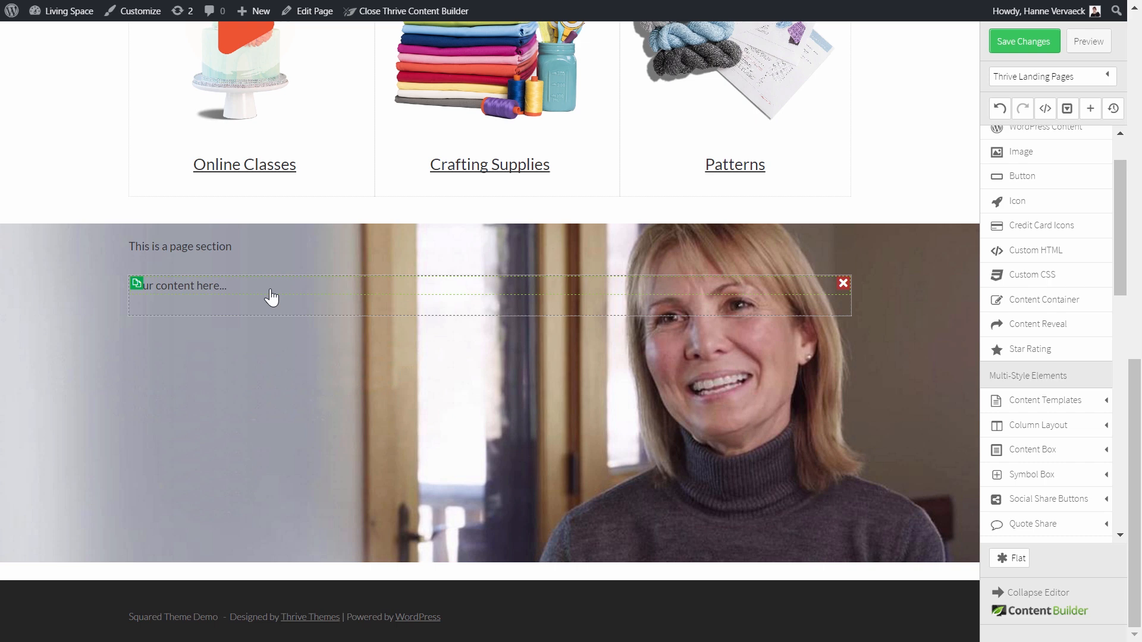
{"action": "left_click", "coordinate": [270, 290]}
{"action": "left_click_drag", "start_coordinate": [226, 286], "coordinate": [120, 287]}
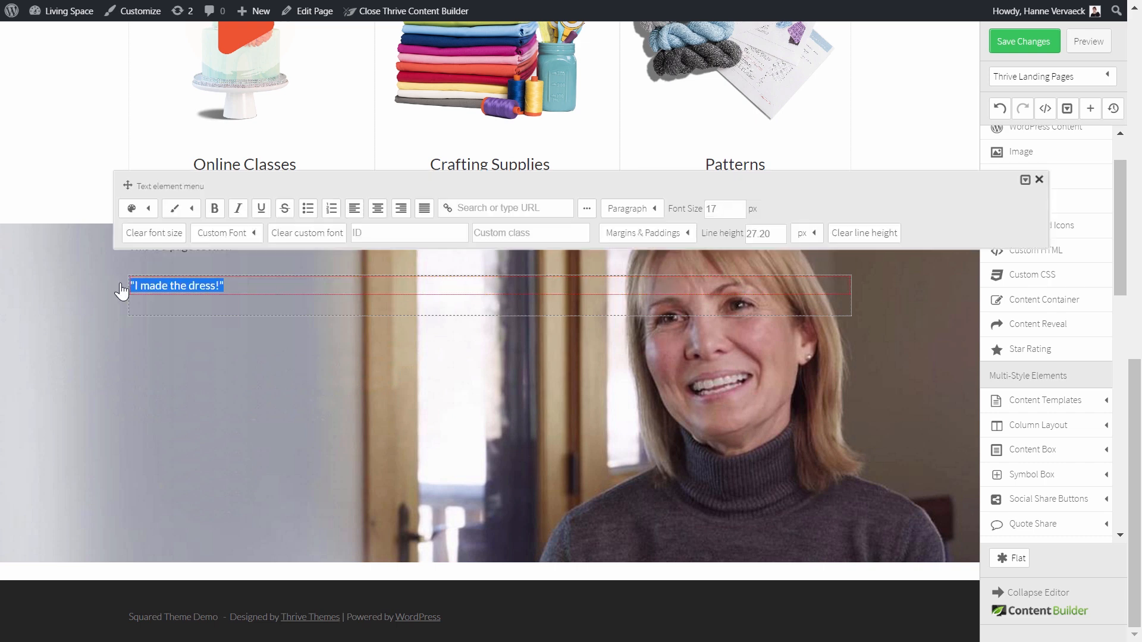
- Format the "I made the dress!" quote as Heading 1 with a font size of 50 px
{"action": "left_click", "coordinate": [651, 208]}
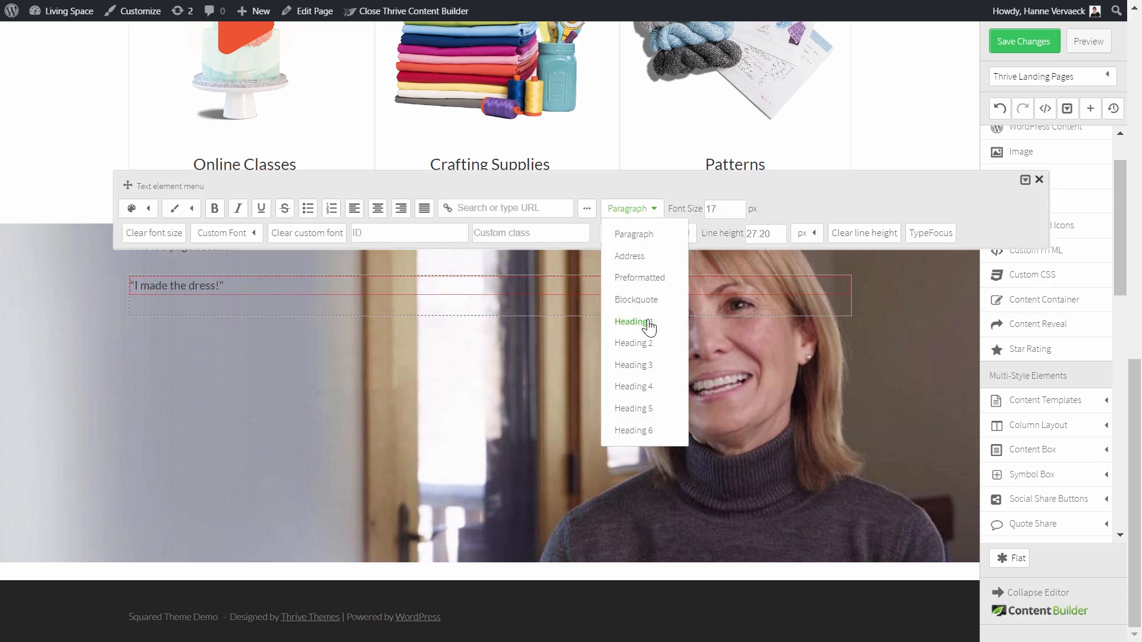
{"action": "left_click", "coordinate": [648, 321]}
{"action": "left_click_drag", "start_coordinate": [729, 204], "coordinate": [690, 204]}
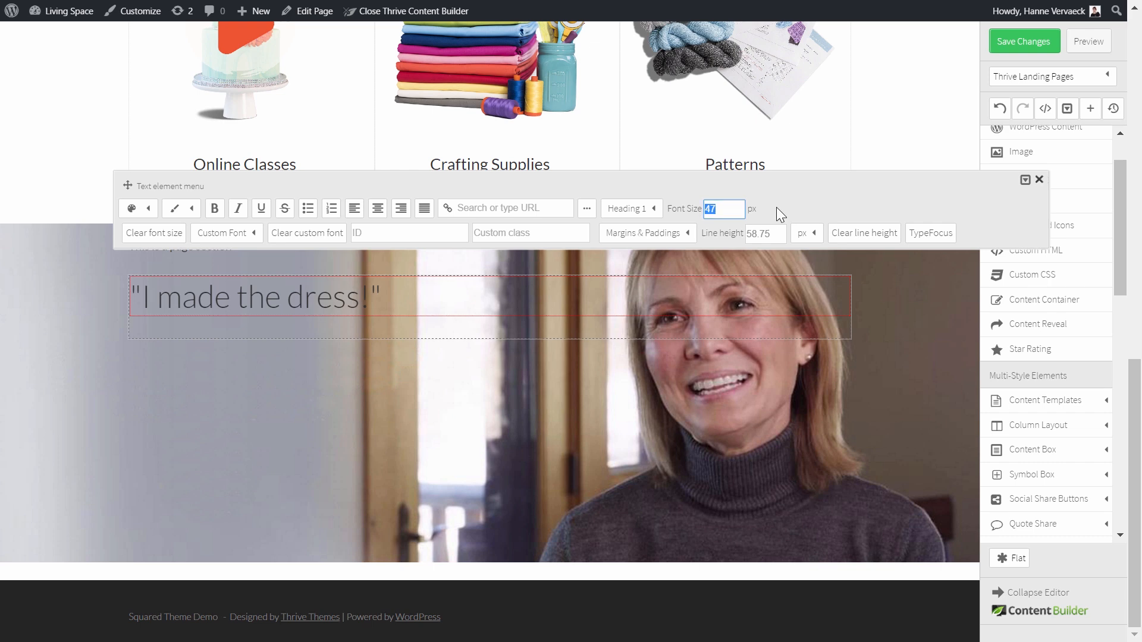
{"action": "type", "text": "50"}
{"action": "key", "text": "Return"}
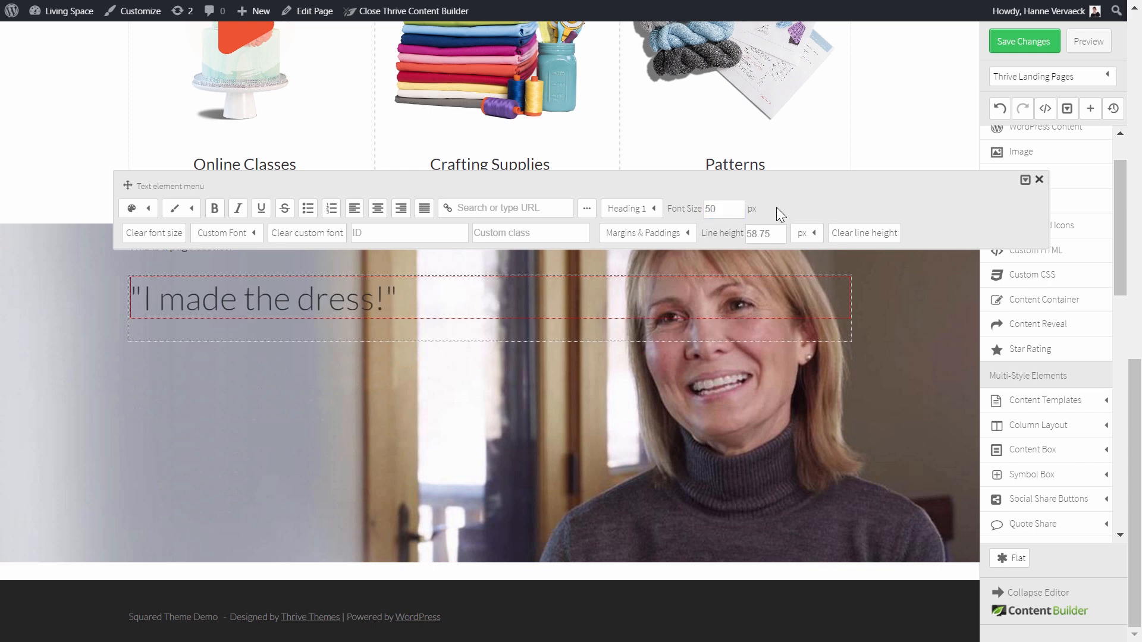
- Make the "I made the dress!" heading bold and set its text color to white, #ffffff
{"action": "mouse_move", "coordinate": [409, 300]}
{"action": "left_mouse_down"}
{"action": "mouse_move", "coordinate": [132, 297]}
{"action": "mouse_move", "coordinate": [408, 294]}
{"action": "left_mouse_up"}
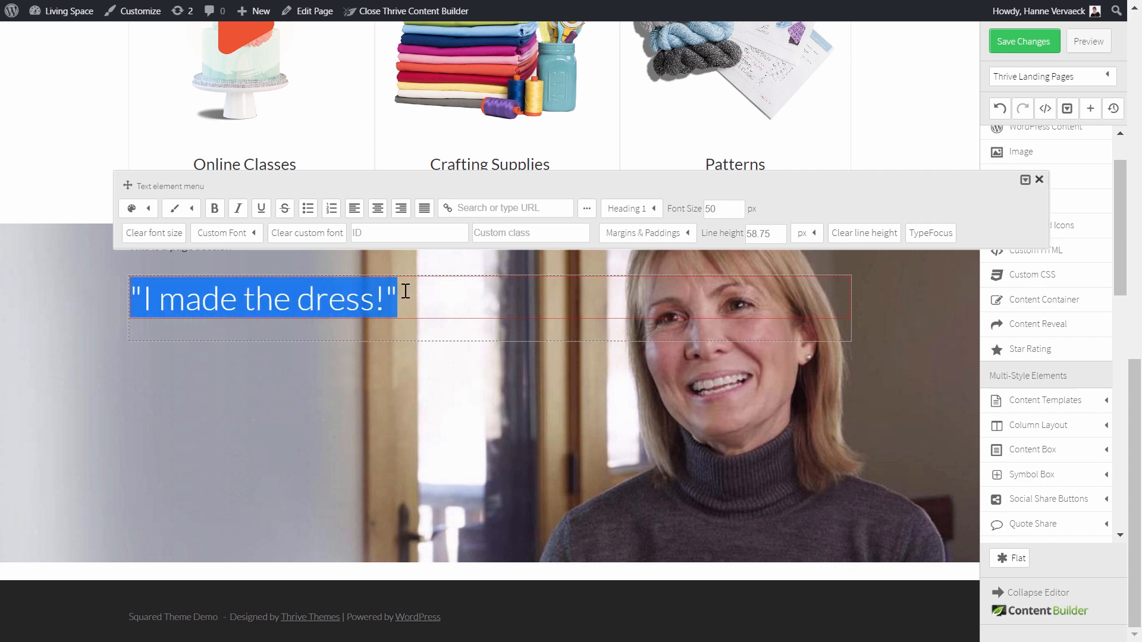
{"action": "left_click", "coordinate": [216, 209]}
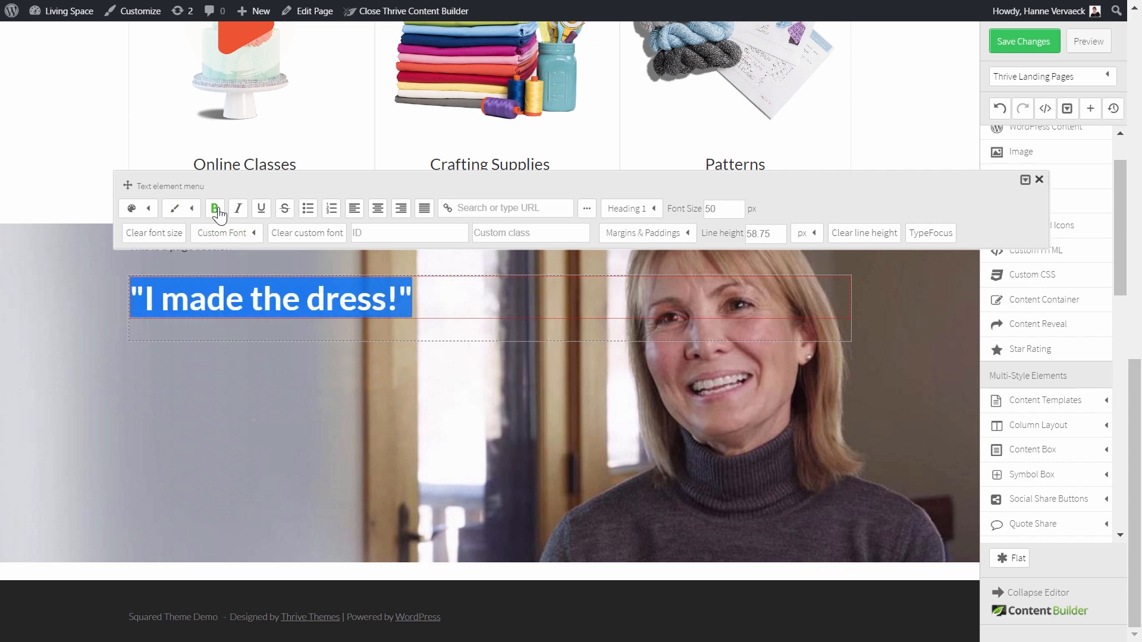
{"action": "left_click", "coordinate": [147, 210]}
{"action": "left_click", "coordinate": [257, 257]}
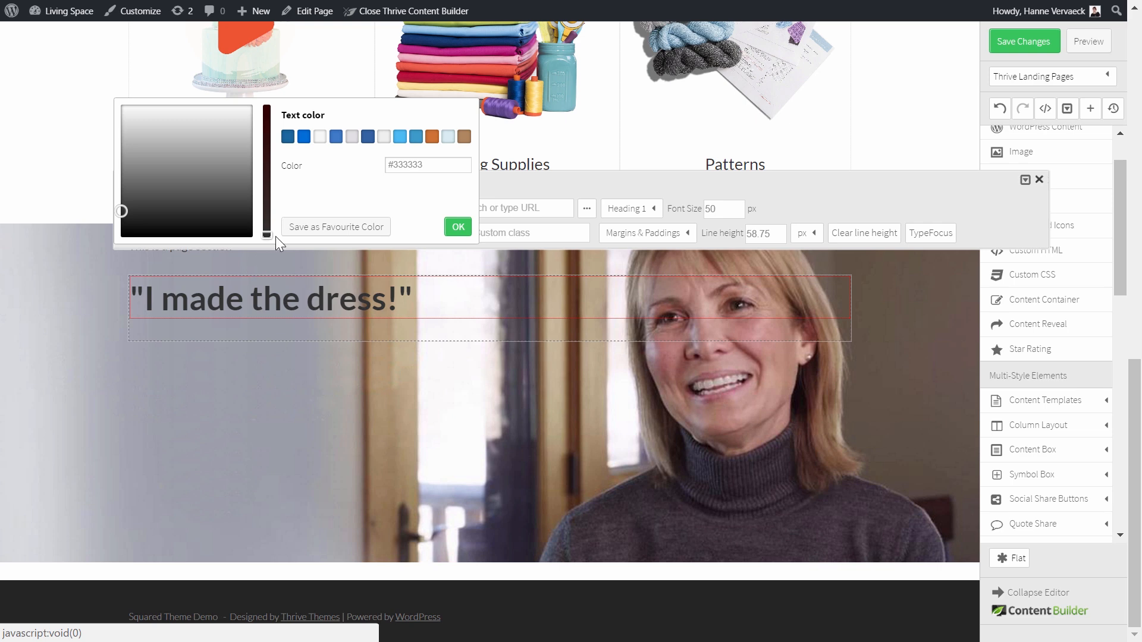
{"action": "left_click", "coordinate": [430, 168]}
{"action": "type", "text": "fff"}
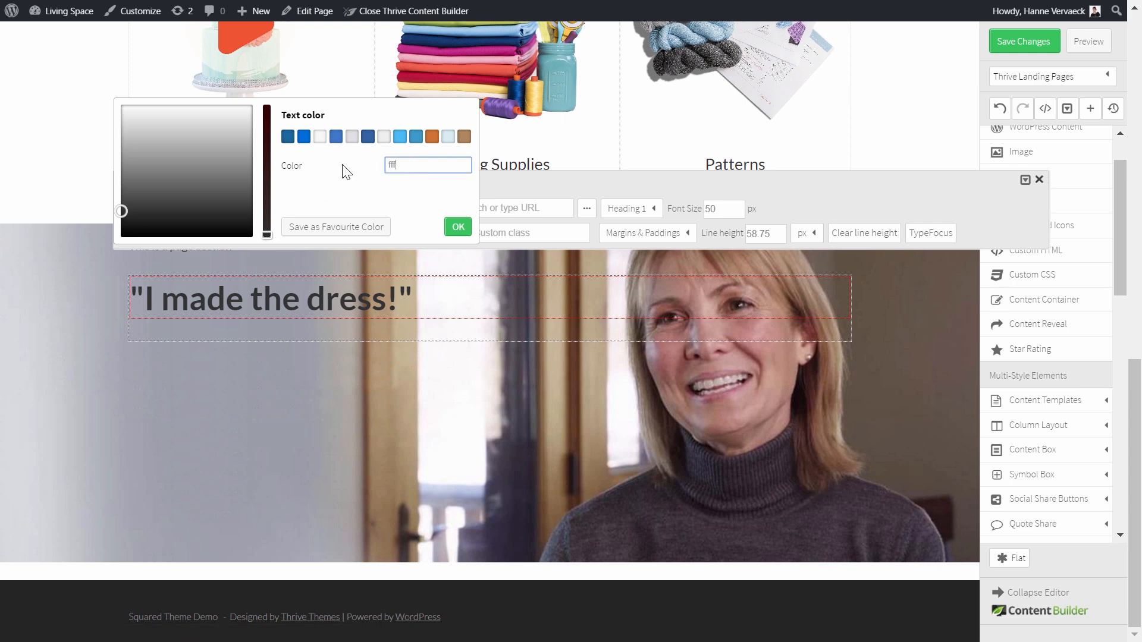
{"action": "type", "text": "fff"}
{"action": "left_click", "coordinate": [352, 175]}
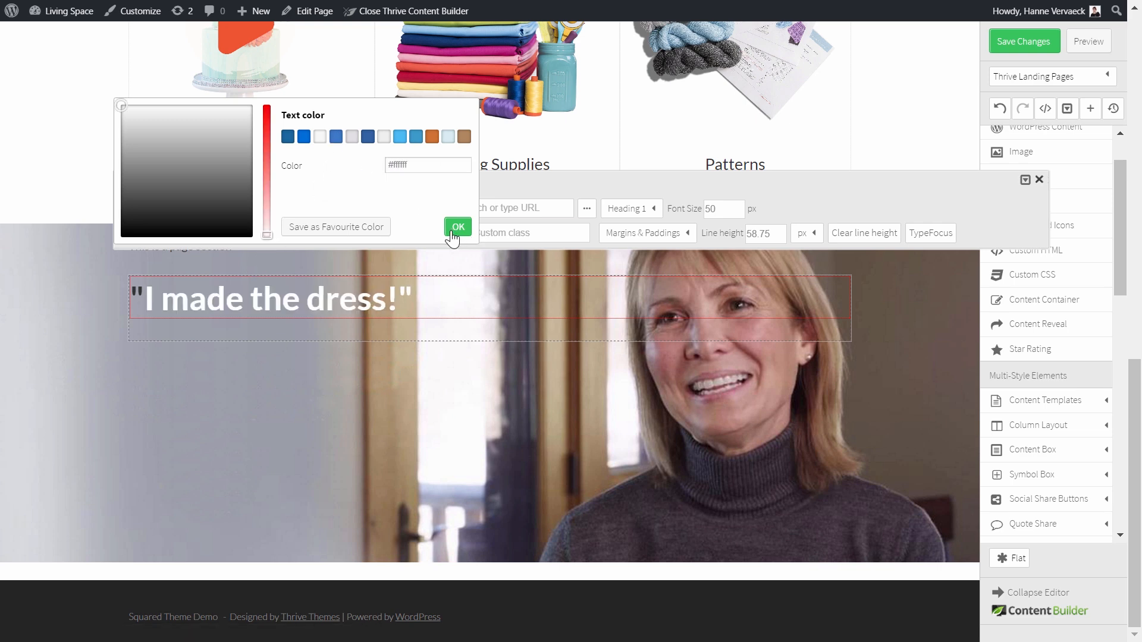
{"action": "left_click", "coordinate": [459, 235]}
- Set the color of the heading's opening quotation mark to #ffffff as well
{"action": "left_click", "coordinate": [106, 330]}
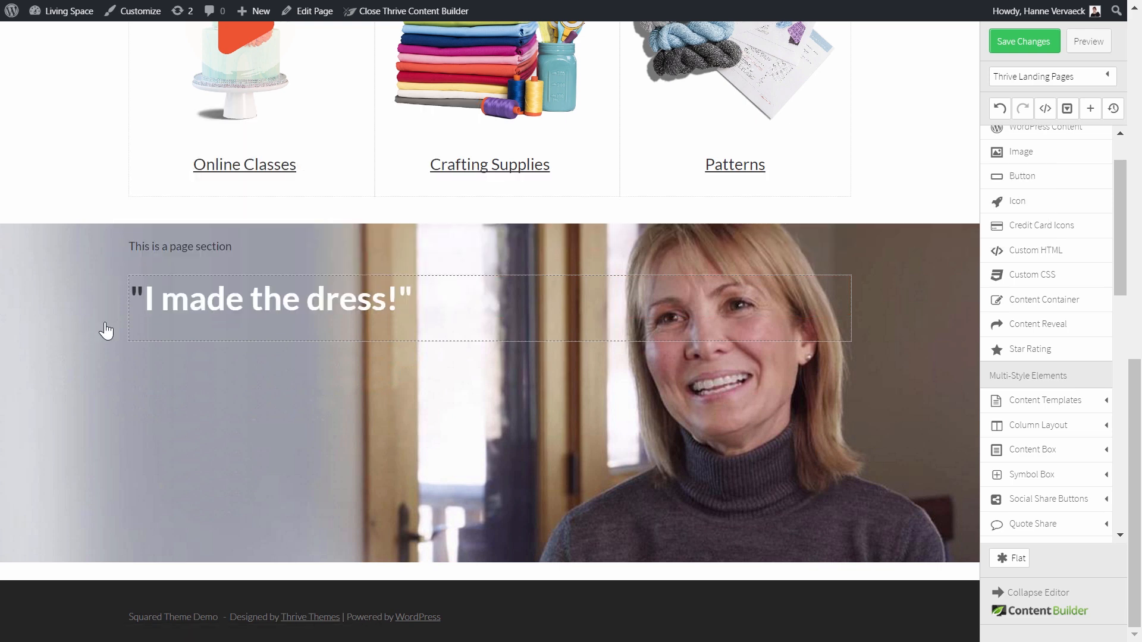
{"action": "left_click", "coordinate": [140, 300]}
{"action": "left_click_drag", "start_coordinate": [132, 295], "coordinate": [144, 297]}
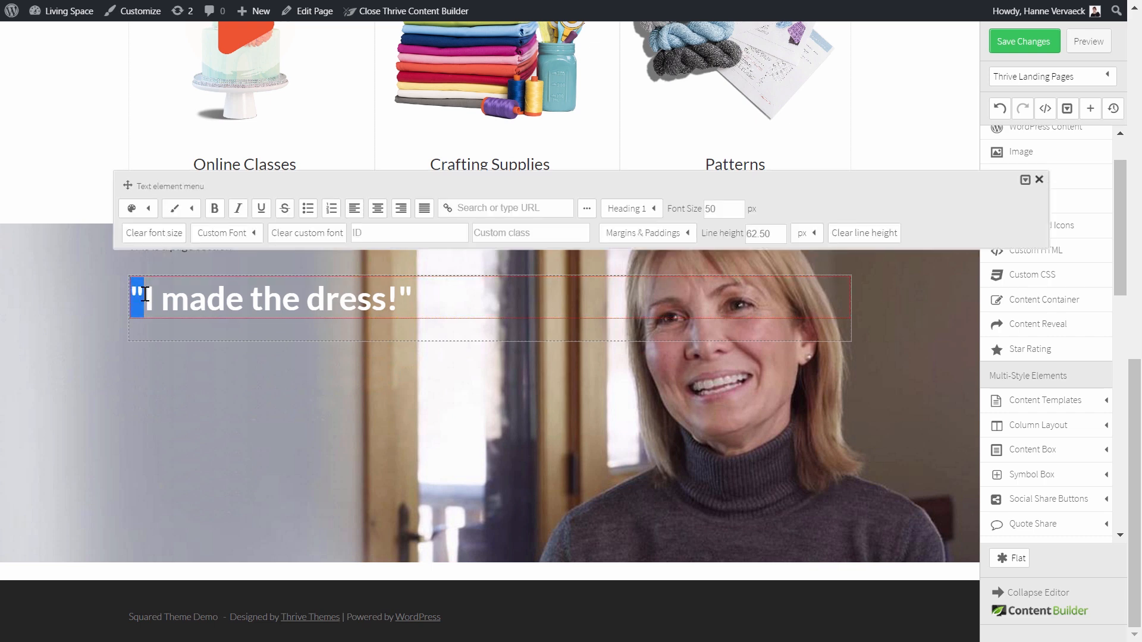
{"action": "left_click", "coordinate": [148, 209]}
{"action": "left_click", "coordinate": [279, 261]}
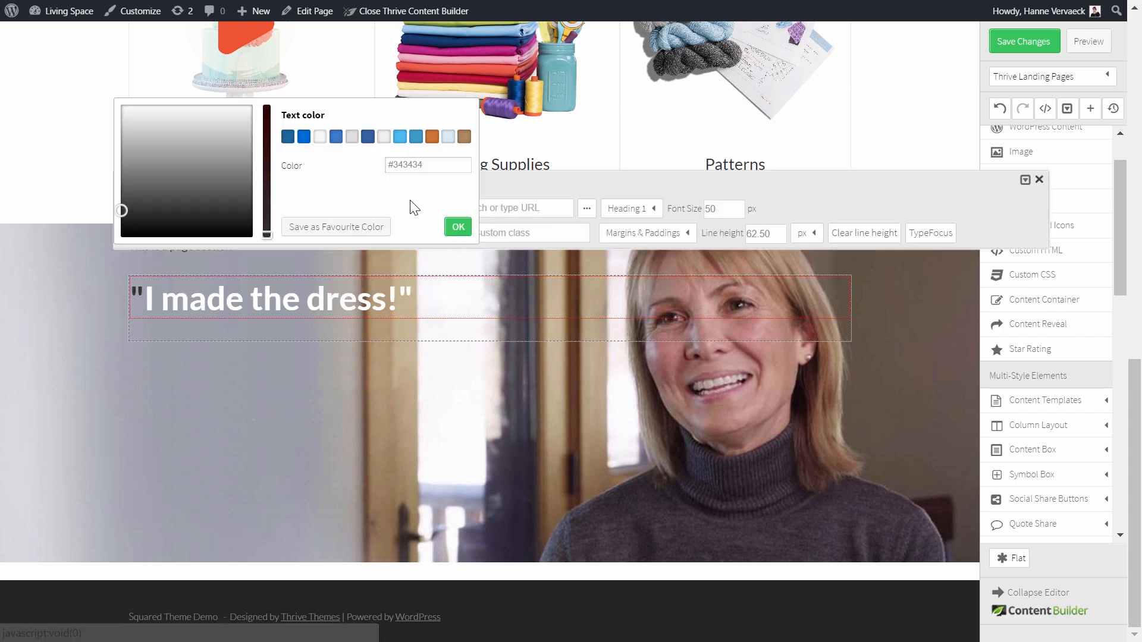
{"action": "double_click", "coordinate": [408, 164]}
{"action": "type", "text": "ffffff"}
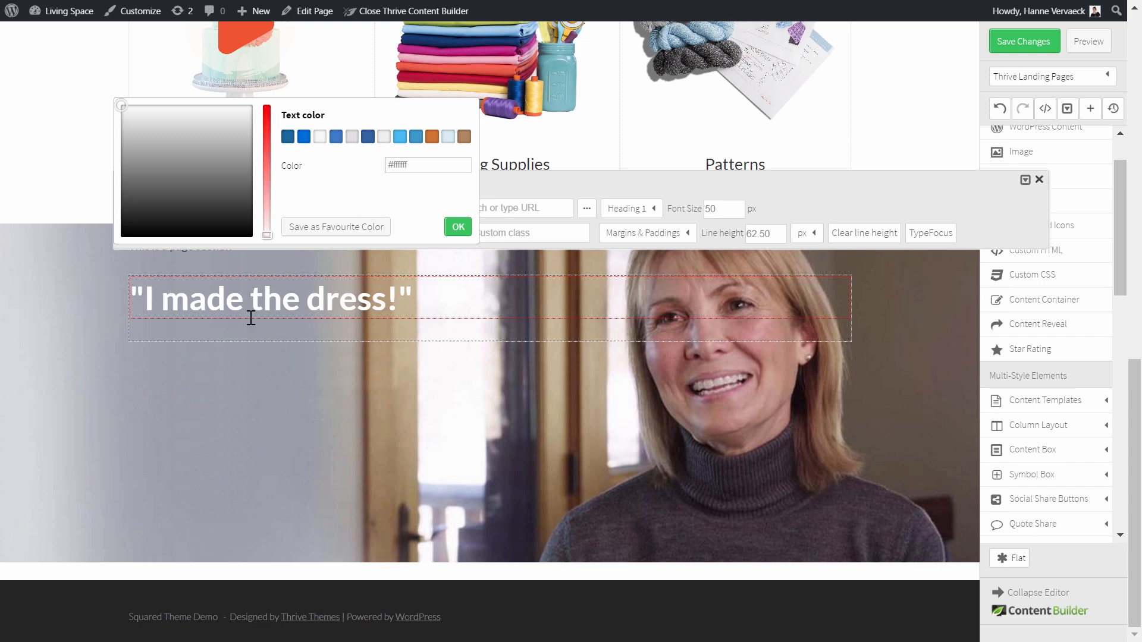
{"action": "left_click", "coordinate": [182, 411]}
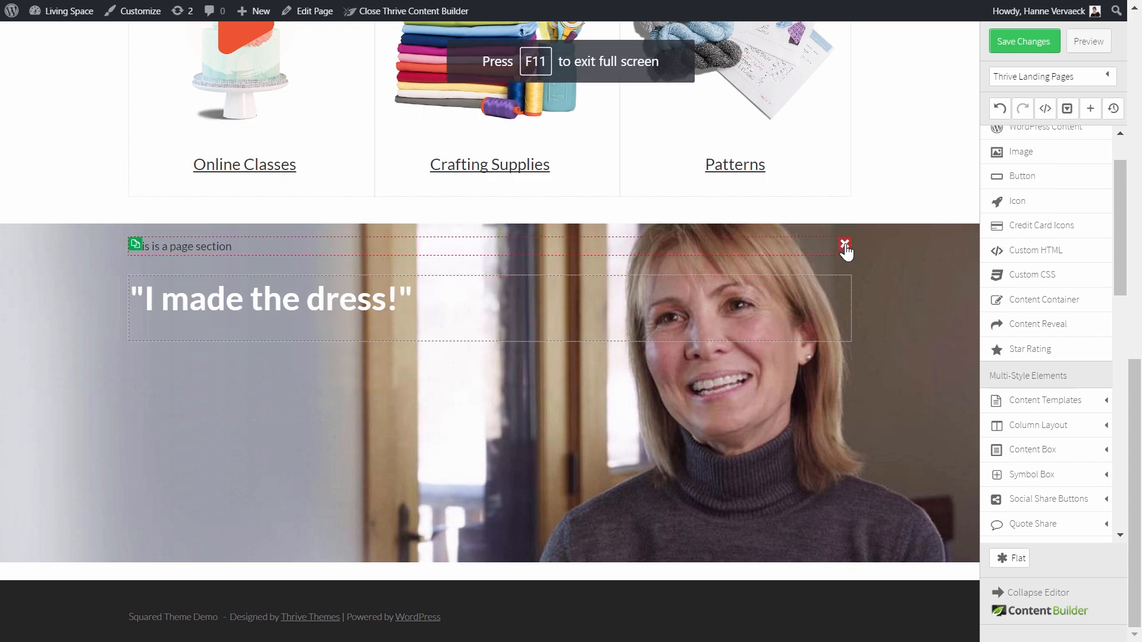
- Delete the "This is a page section" placeholder and give the "I made the dress!" heading a top margin of 150 px
{"action": "left_click", "coordinate": [844, 244]}
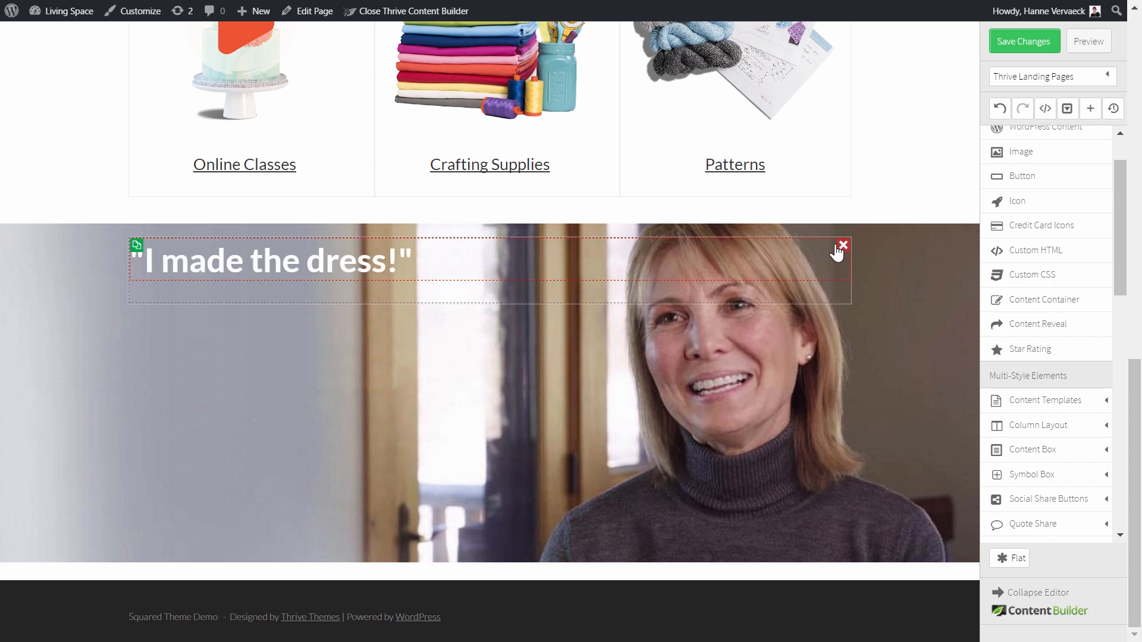
{"action": "left_click", "coordinate": [217, 266]}
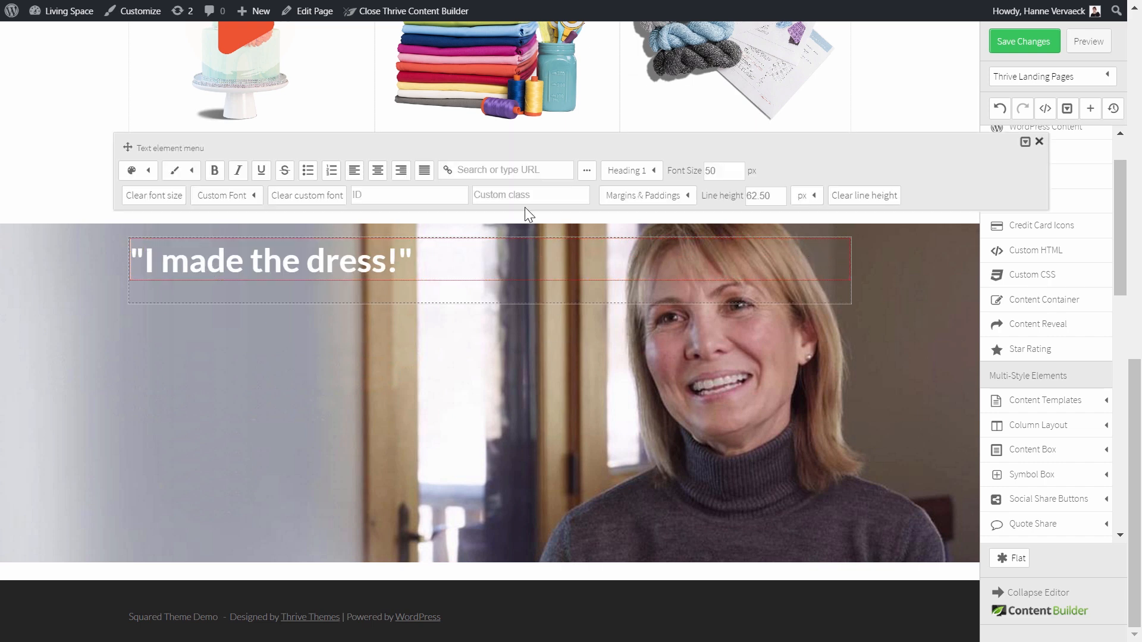
{"action": "left_click", "coordinate": [677, 198]}
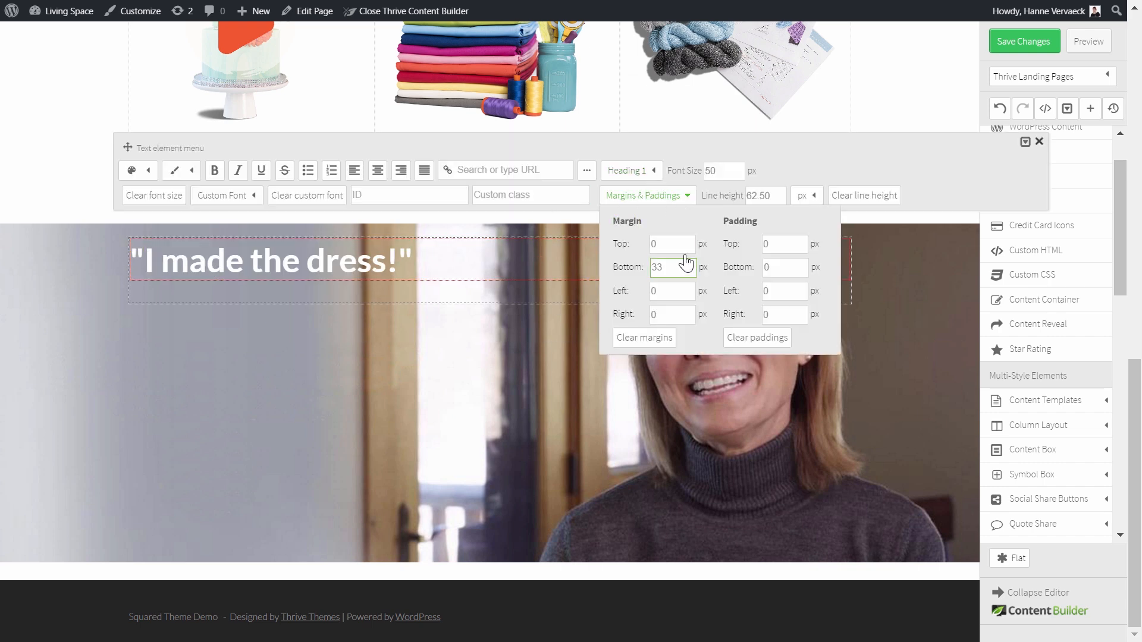
{"action": "left_click", "coordinate": [685, 246]}
{"action": "type", "text": "150"}
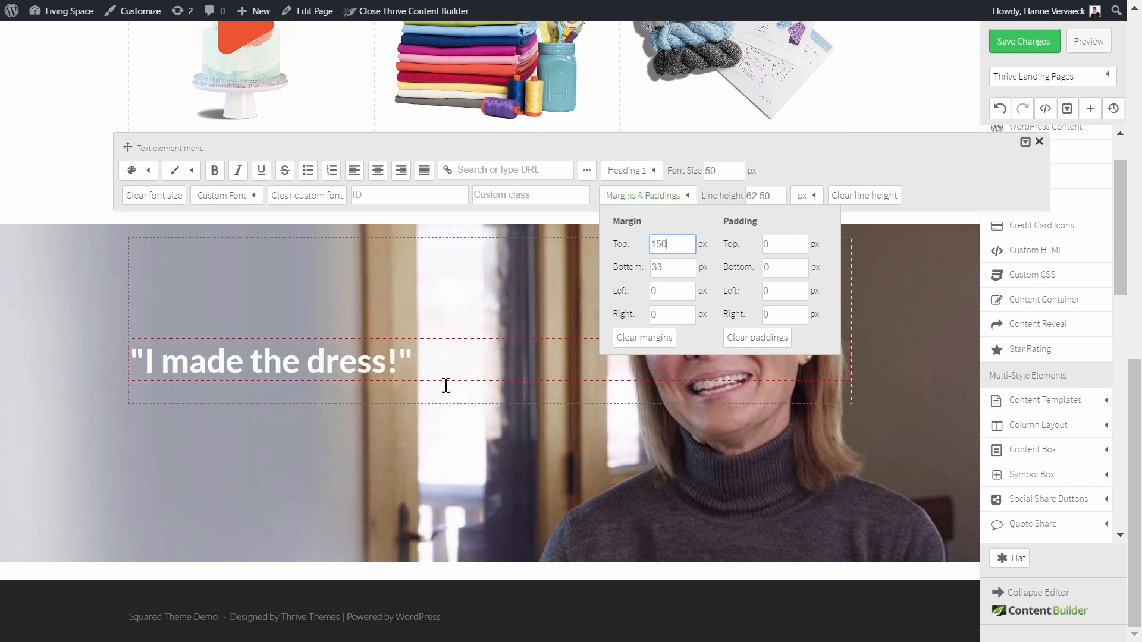
- Add a text element reading "ONE MAKER'S STORY" below the "I made the dress!" heading and format it as Heading 3
{"action": "left_click", "coordinate": [286, 460]}
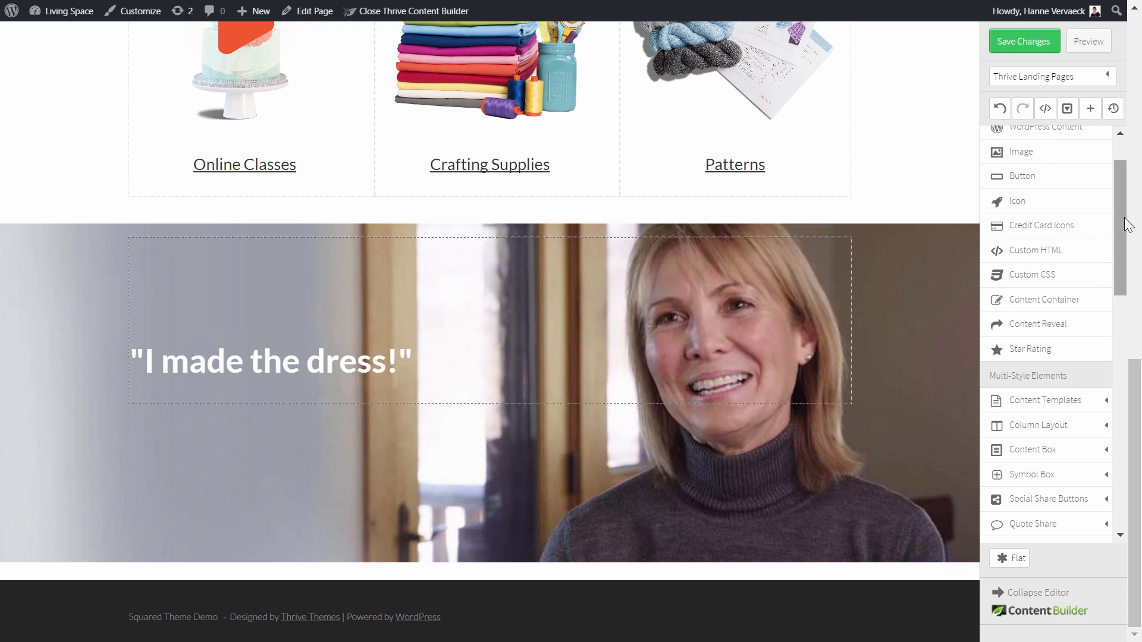
{"action": "left_click_drag", "start_coordinate": [1128, 225], "coordinate": [1124, 178]}
{"action": "left_click_drag", "start_coordinate": [1055, 164], "coordinate": [258, 410]}
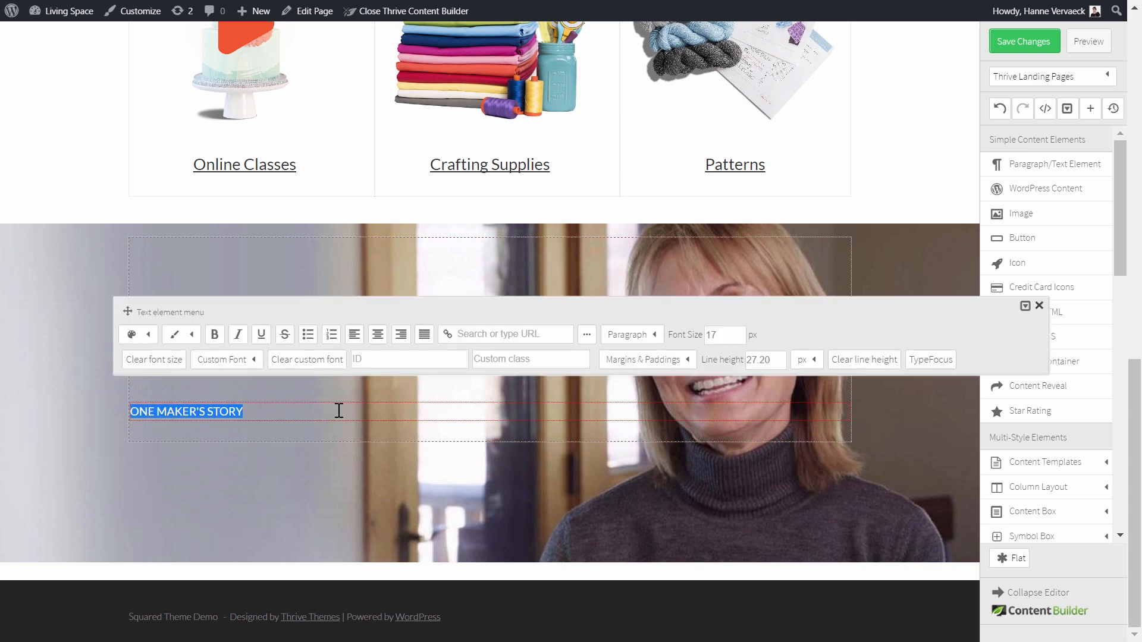
{"action": "left_click", "coordinate": [653, 342]}
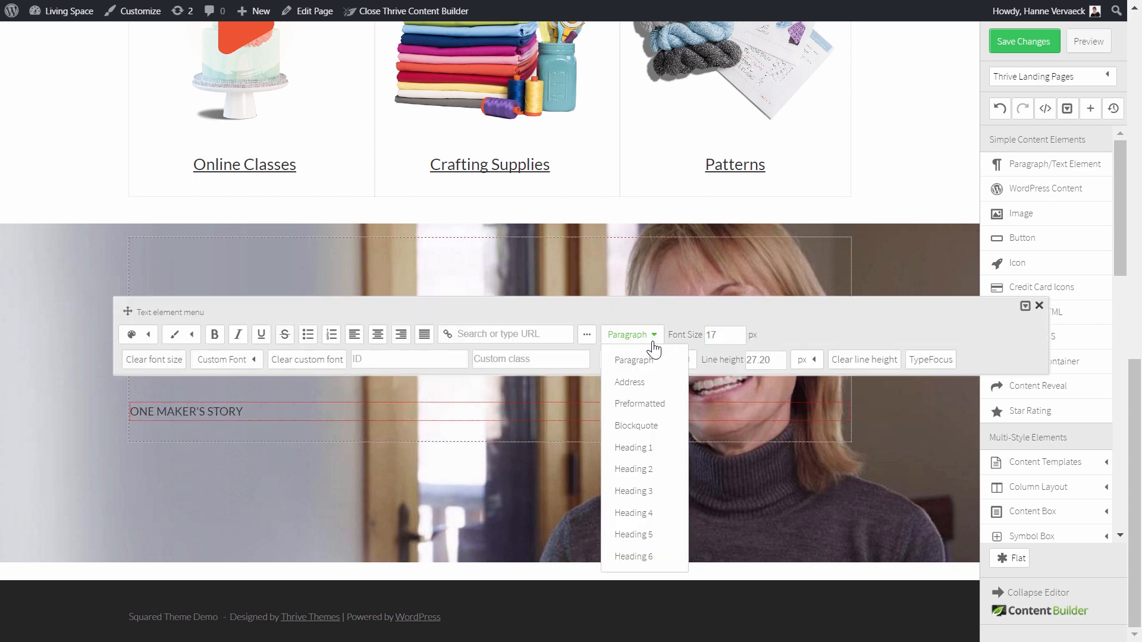
{"action": "left_click", "coordinate": [633, 490]}
- Make the "ONE MAKER'S STORY" subheading bold and set its text color to white
{"action": "left_click_drag", "start_coordinate": [309, 408], "coordinate": [86, 415]}
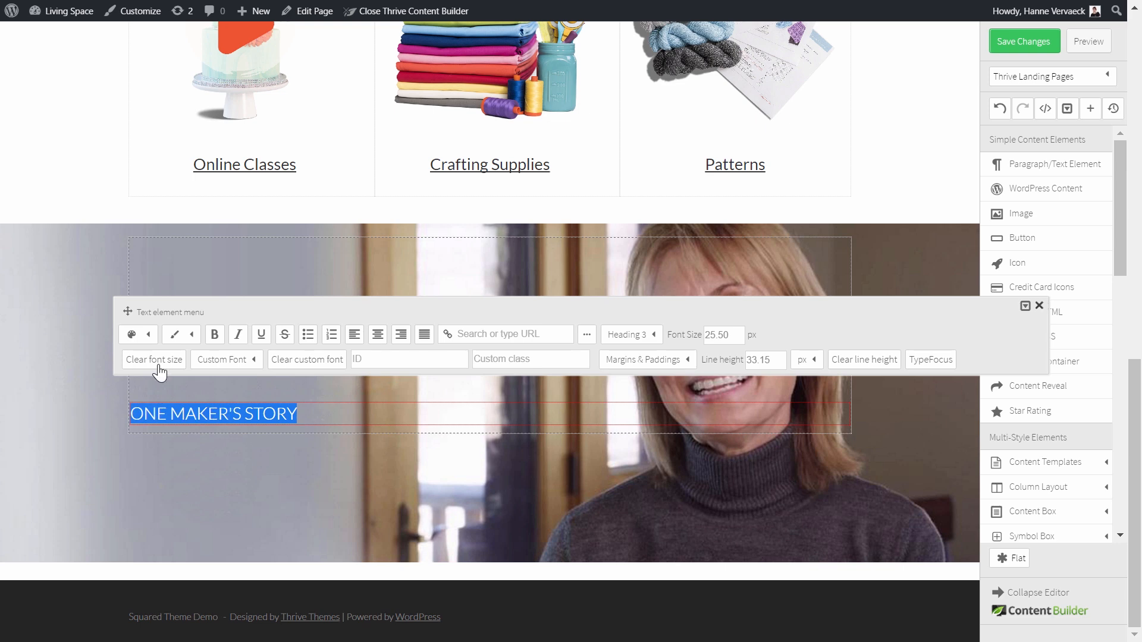
{"action": "left_click", "coordinate": [214, 334]}
{"action": "left_click", "coordinate": [156, 337]}
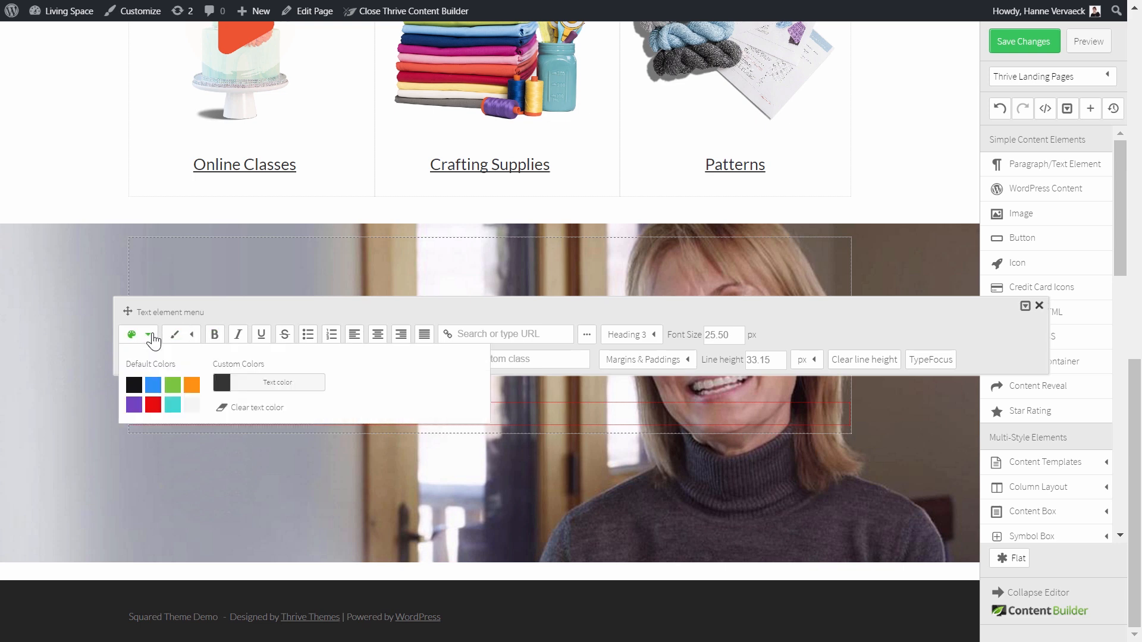
{"action": "left_click", "coordinate": [259, 385]}
{"action": "left_click", "coordinate": [458, 354]}
{"action": "left_click", "coordinate": [364, 312]}
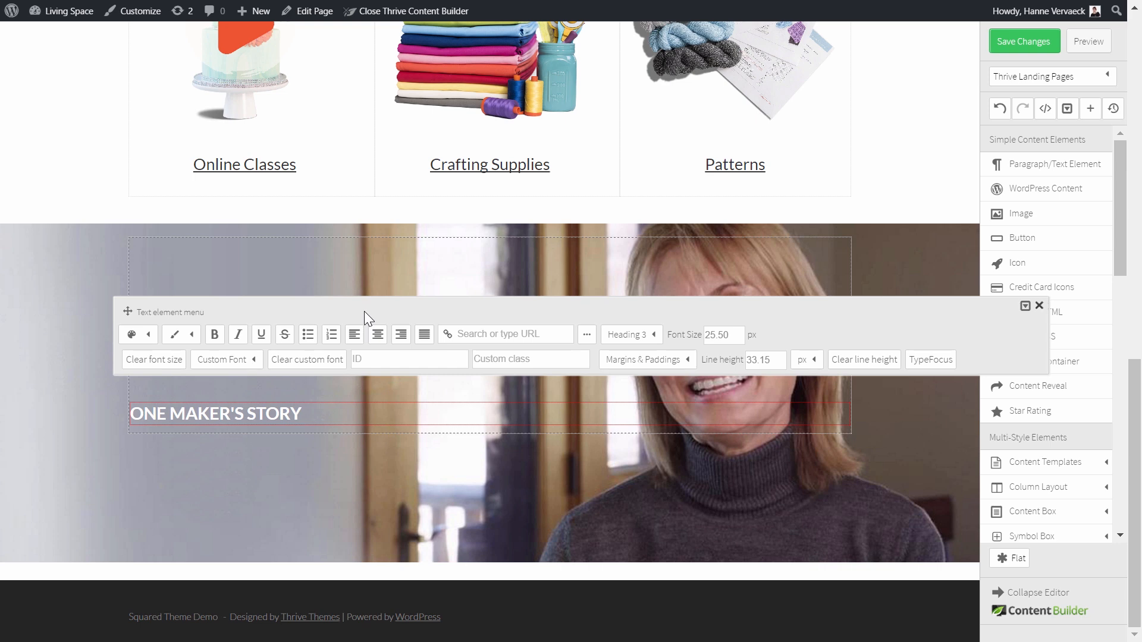
{"action": "left_click", "coordinate": [102, 404]}
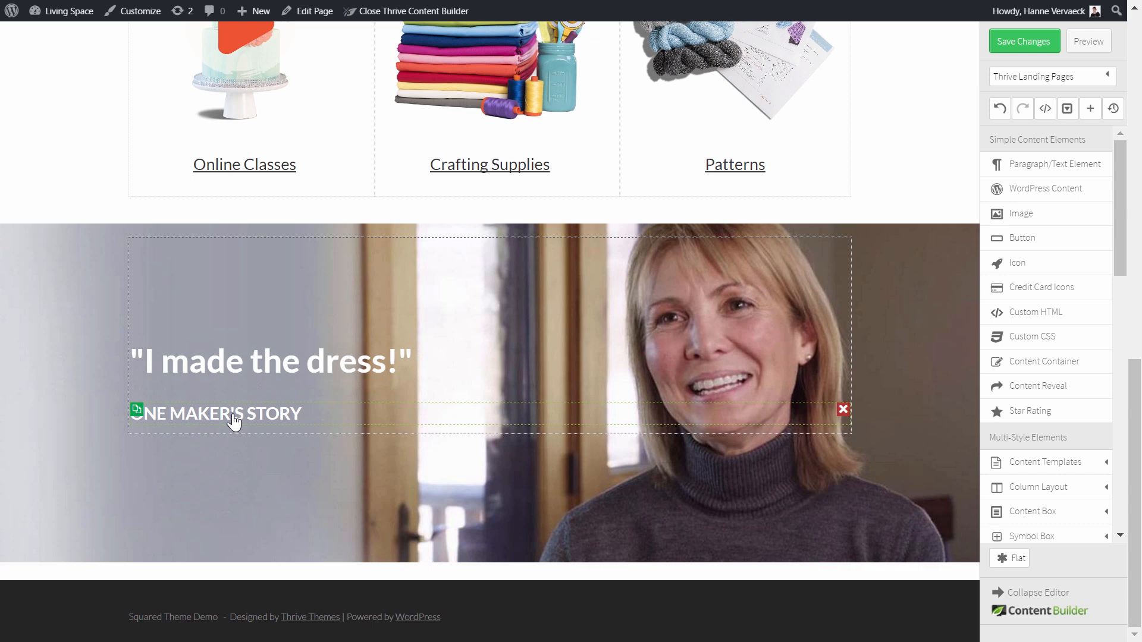
- Center-align the "ONE MAKER'S STORY" subheading
{"action": "left_click", "coordinate": [272, 412]}
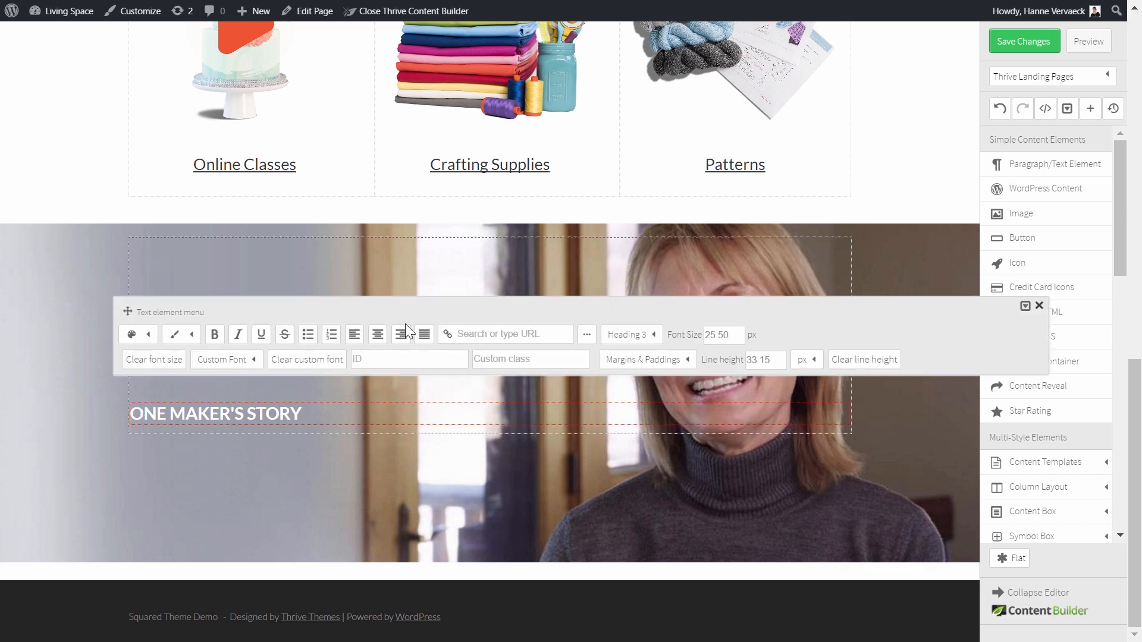
{"action": "left_click", "coordinate": [377, 334]}
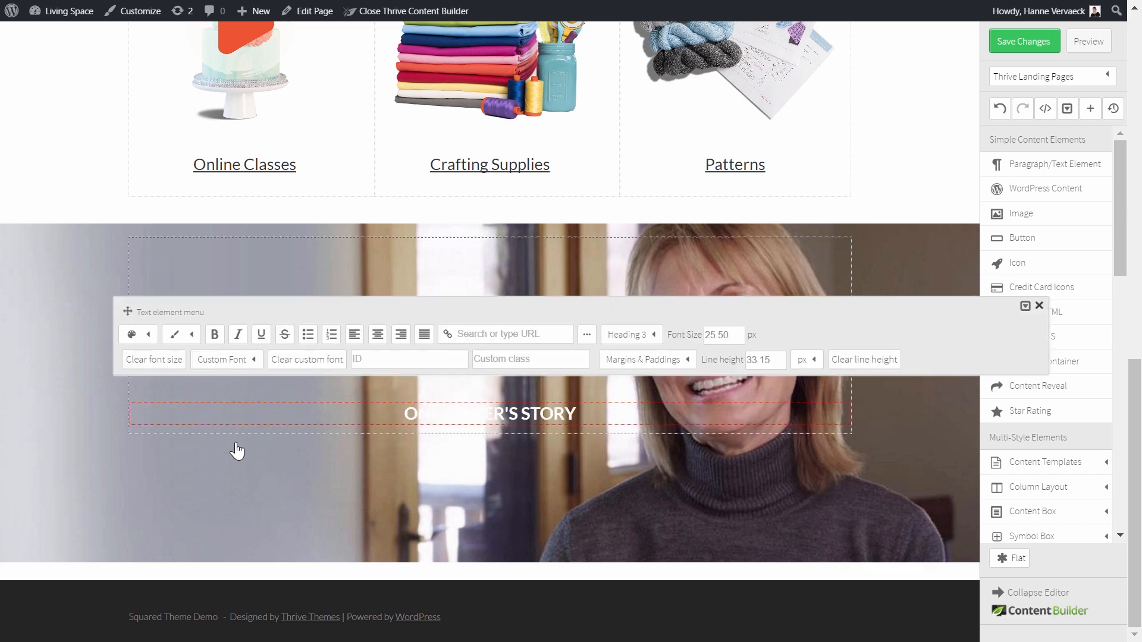
{"action": "left_click", "coordinate": [202, 454]}
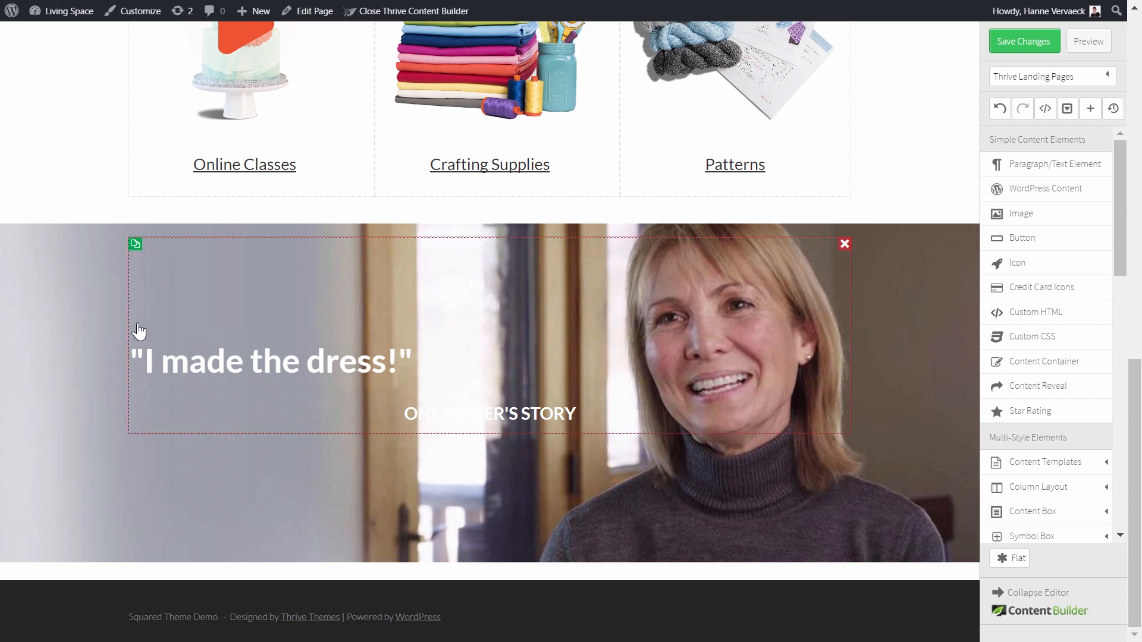
- Reduce the max-width of the content container around the testimonial text to 436
{"action": "left_click", "coordinate": [135, 329]}
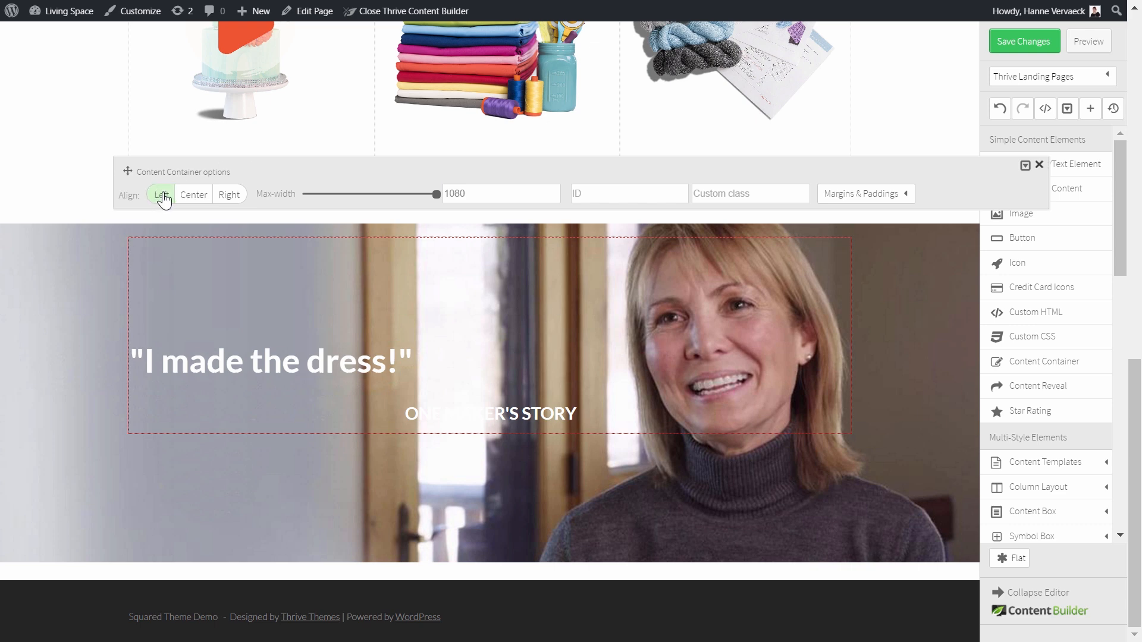
{"action": "left_click_drag", "start_coordinate": [437, 194], "coordinate": [355, 209]}
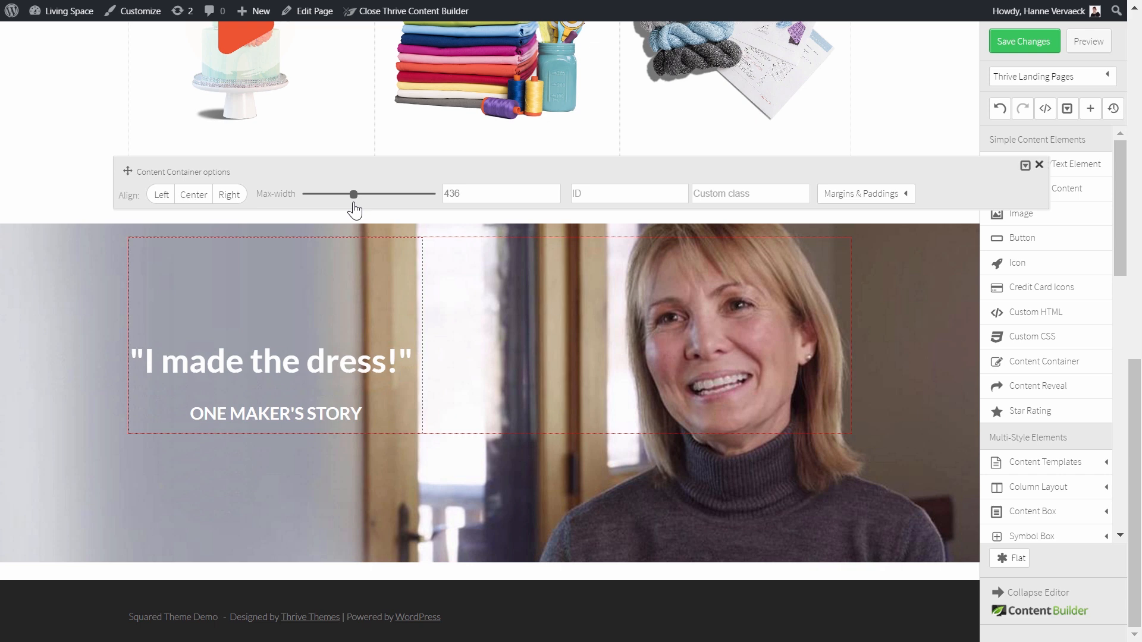
{"action": "left_click", "coordinate": [451, 194]}
- Set the top margin of the "ONE MAKER'S STORY" subheading to 0 px
{"action": "left_click", "coordinate": [292, 412]}
{"action": "left_click", "coordinate": [294, 416]}
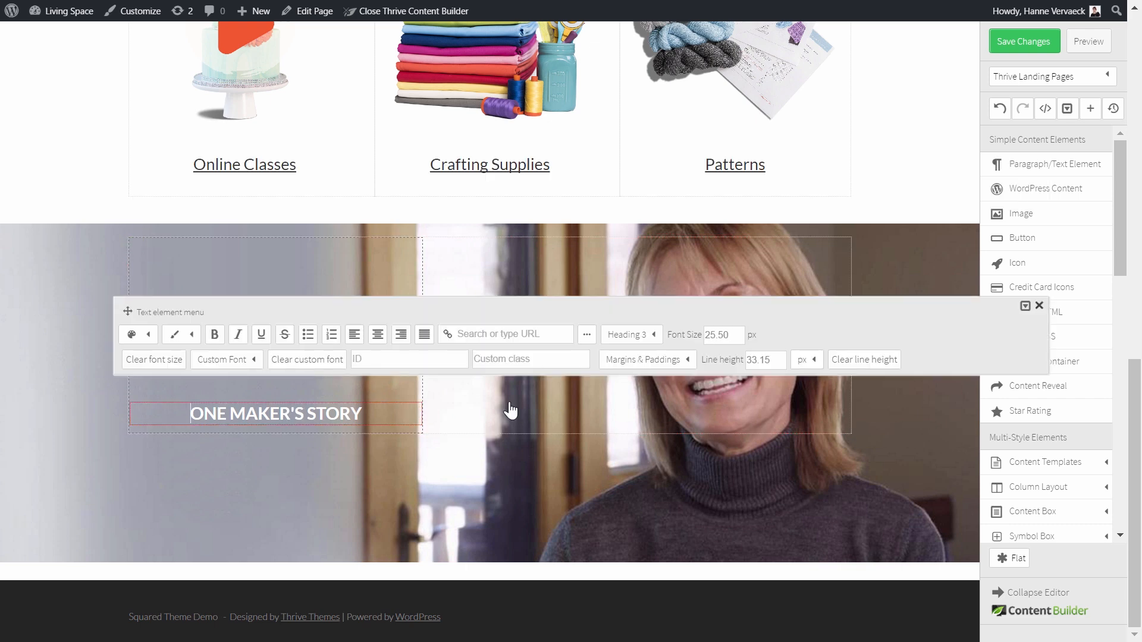
{"action": "left_click", "coordinate": [683, 360]}
{"action": "left_click", "coordinate": [675, 408]}
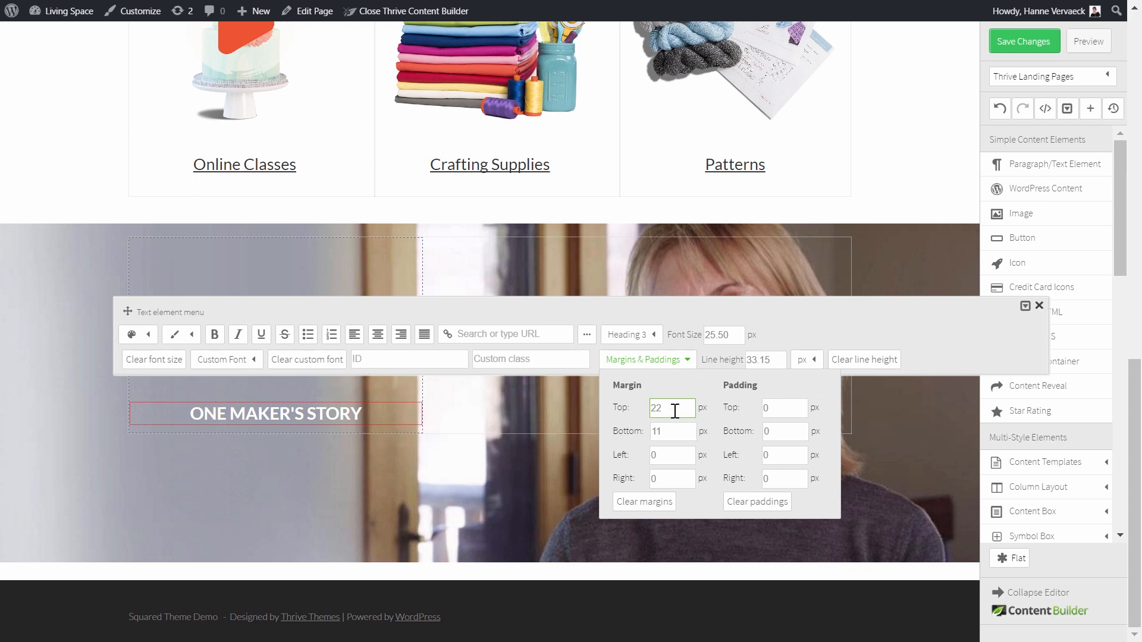
{"action": "left_click_drag", "start_coordinate": [676, 408], "coordinate": [619, 408]}
{"action": "type", "text": "0"}
{"action": "left_click", "coordinate": [309, 482]}
- Set the bottom margin of the "I made the dress!" heading to 0 px
{"action": "left_click", "coordinate": [293, 357]}
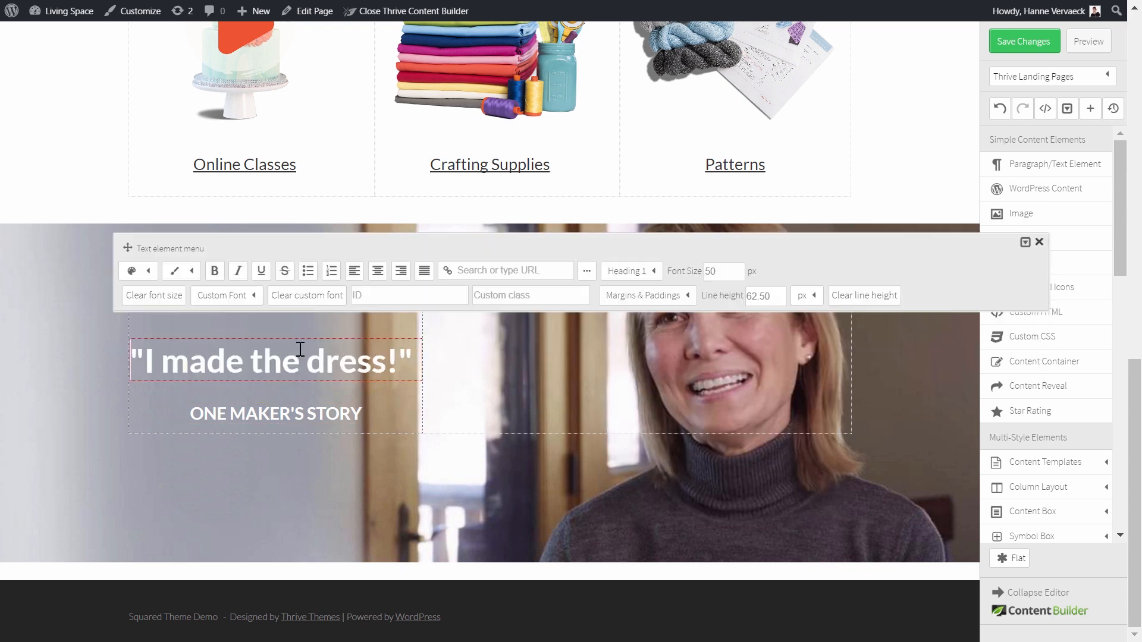
{"action": "left_click", "coordinate": [651, 296]}
{"action": "left_click_drag", "start_coordinate": [678, 367], "coordinate": [593, 373]}
{"action": "type", "text": "0"}
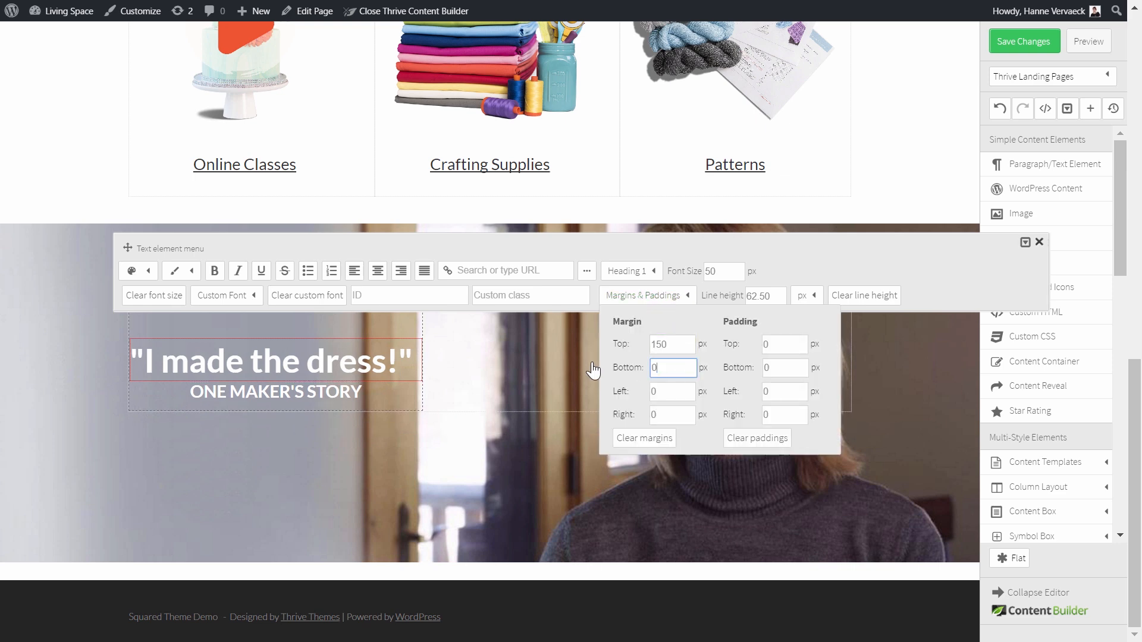
{"action": "left_click", "coordinate": [175, 483]}
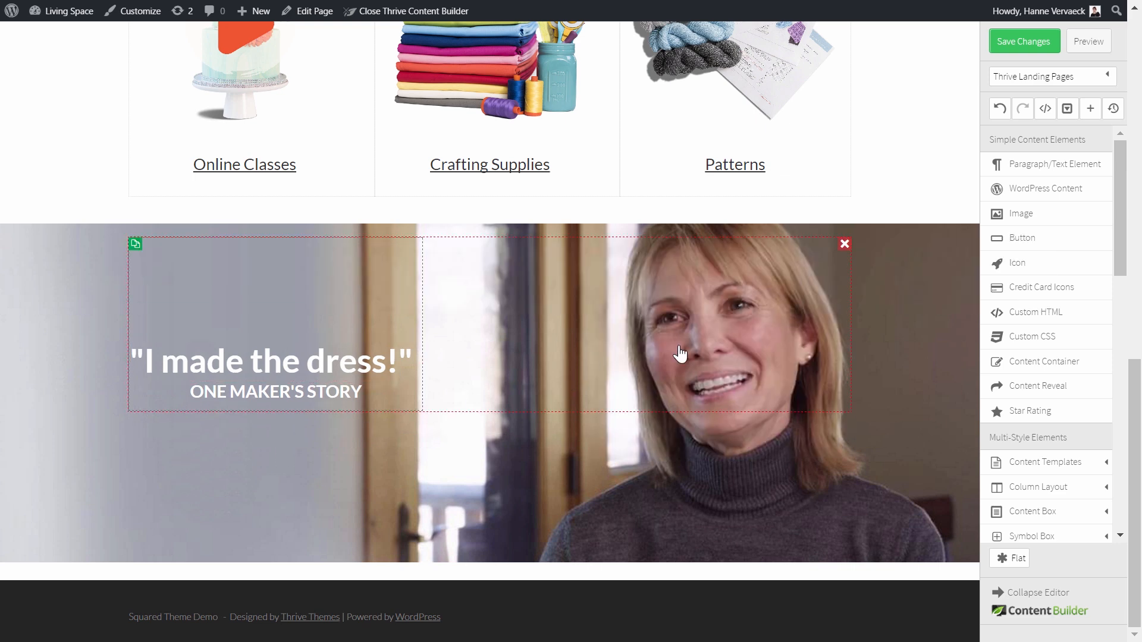
- Insert the play-button.png image from the media library below "ONE MAKER'S STORY" and center it
{"action": "left_click_drag", "start_coordinate": [1064, 212], "coordinate": [290, 412]}
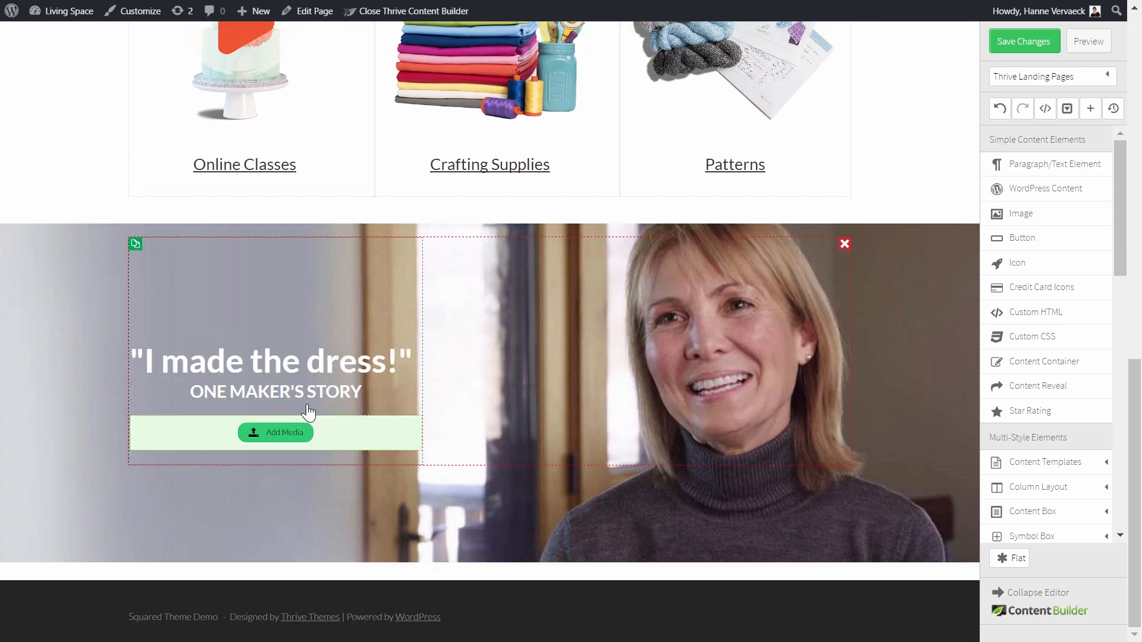
{"action": "left_click", "coordinate": [269, 436]}
{"action": "left_click", "coordinate": [641, 169]}
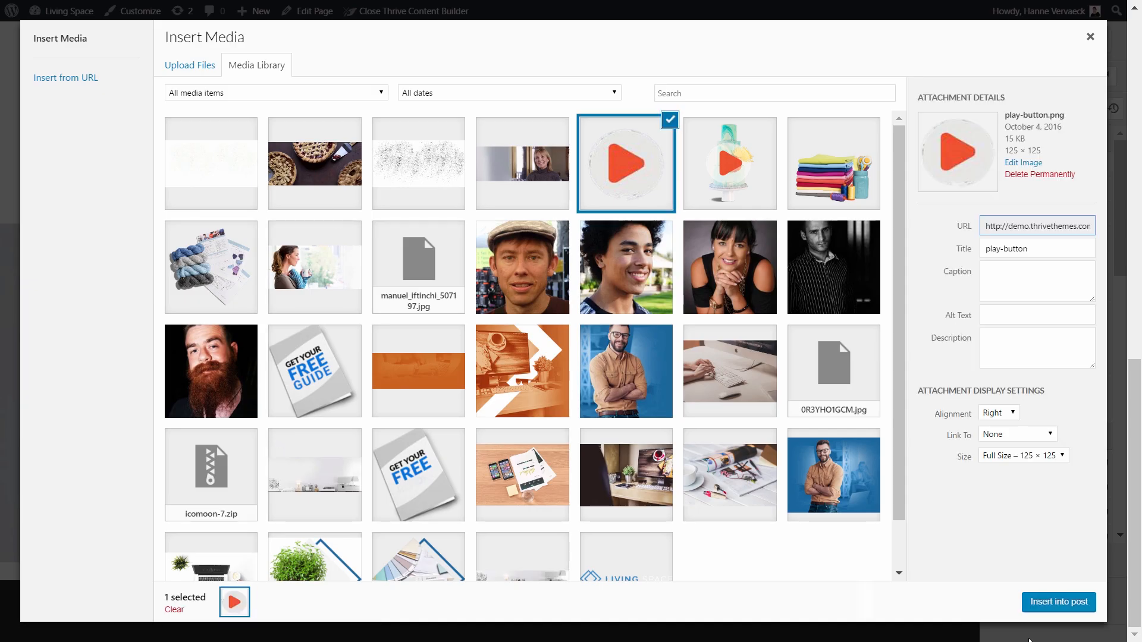
{"action": "left_click", "coordinate": [1068, 602]}
{"action": "left_click", "coordinate": [194, 466]}
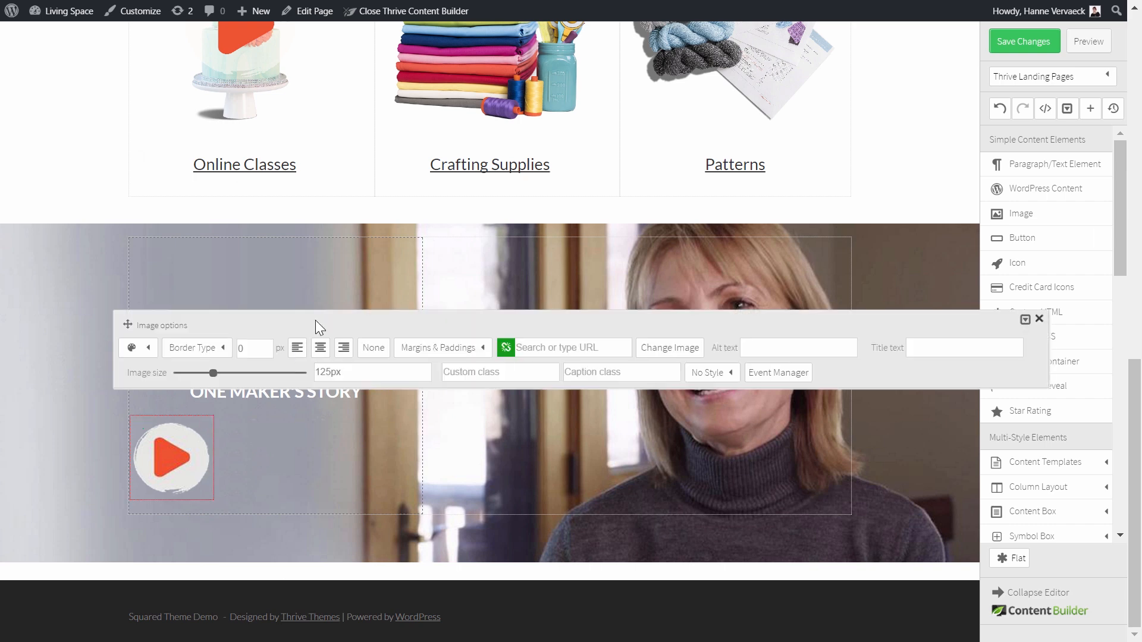
{"action": "left_click", "coordinate": [321, 348]}
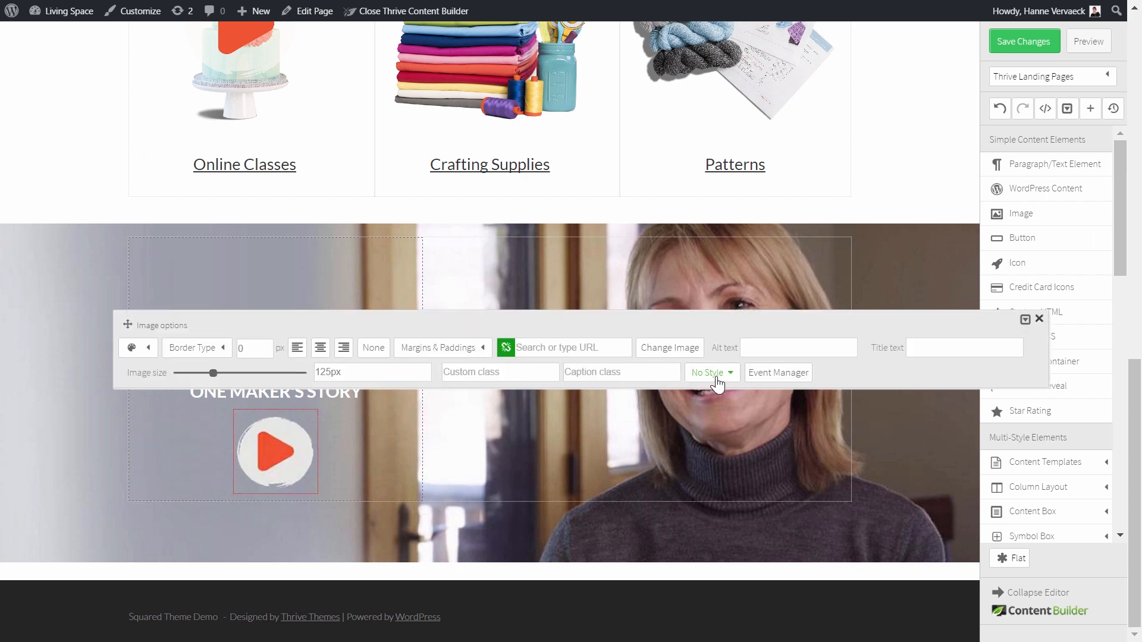
- Set the play button image's top margin to 30 px and save the page changes
{"action": "left_click", "coordinate": [468, 358]}
{"action": "left_click", "coordinate": [477, 393]}
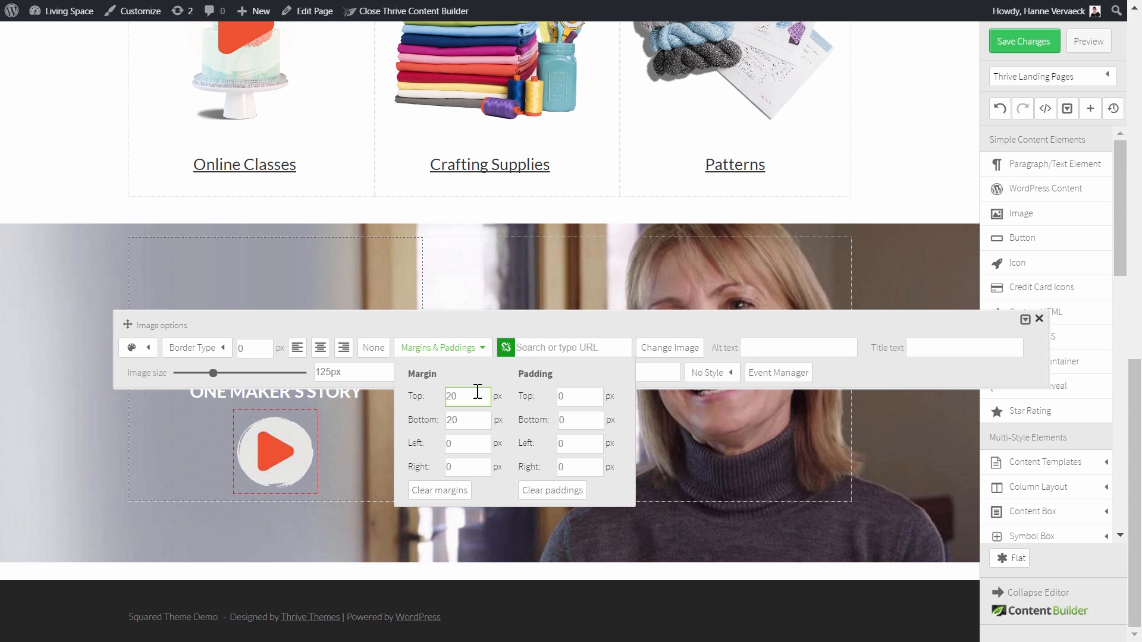
{"action": "key", "text": "BackSpace"}
{"action": "key", "text": "BackSpace"}
{"action": "type", "text": "30"}
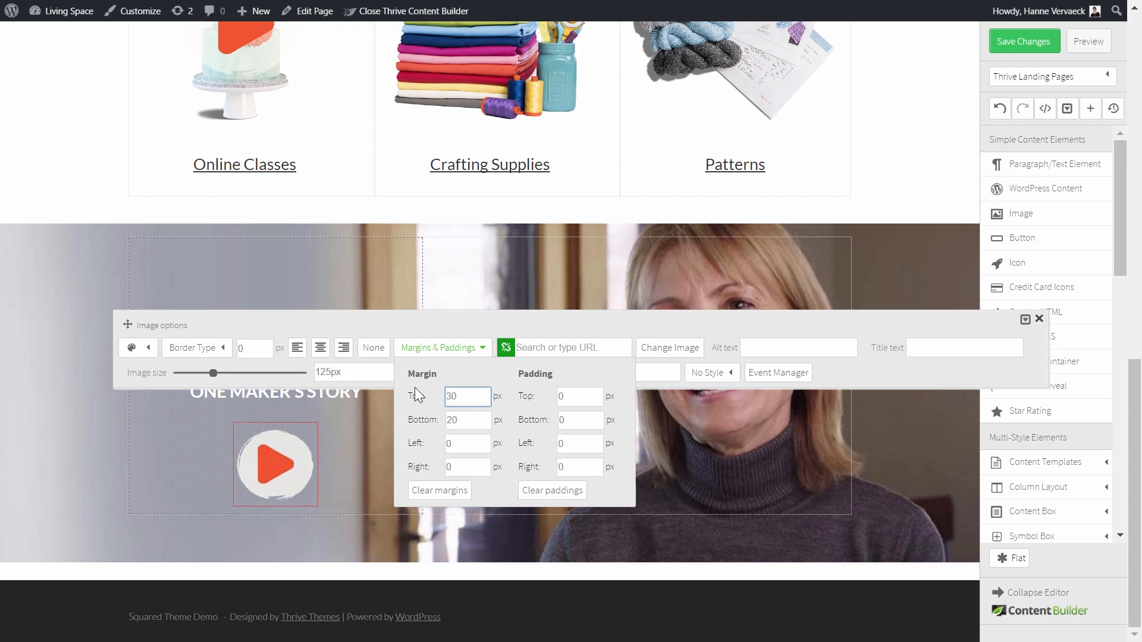
{"action": "left_click", "coordinate": [33, 420]}
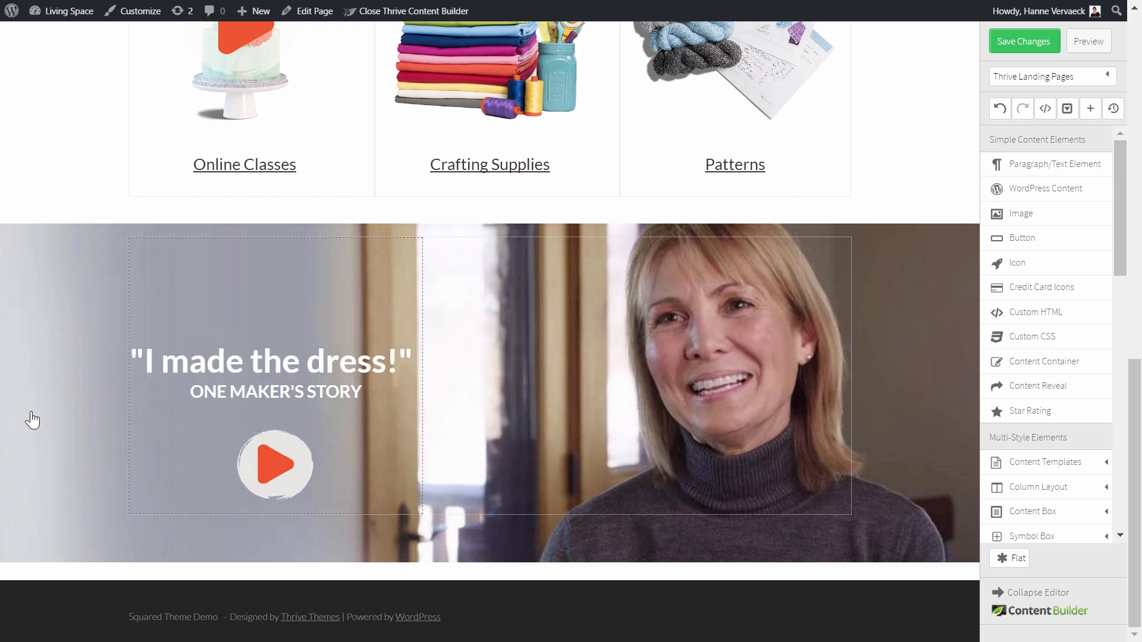
{"action": "left_click", "coordinate": [1015, 43]}
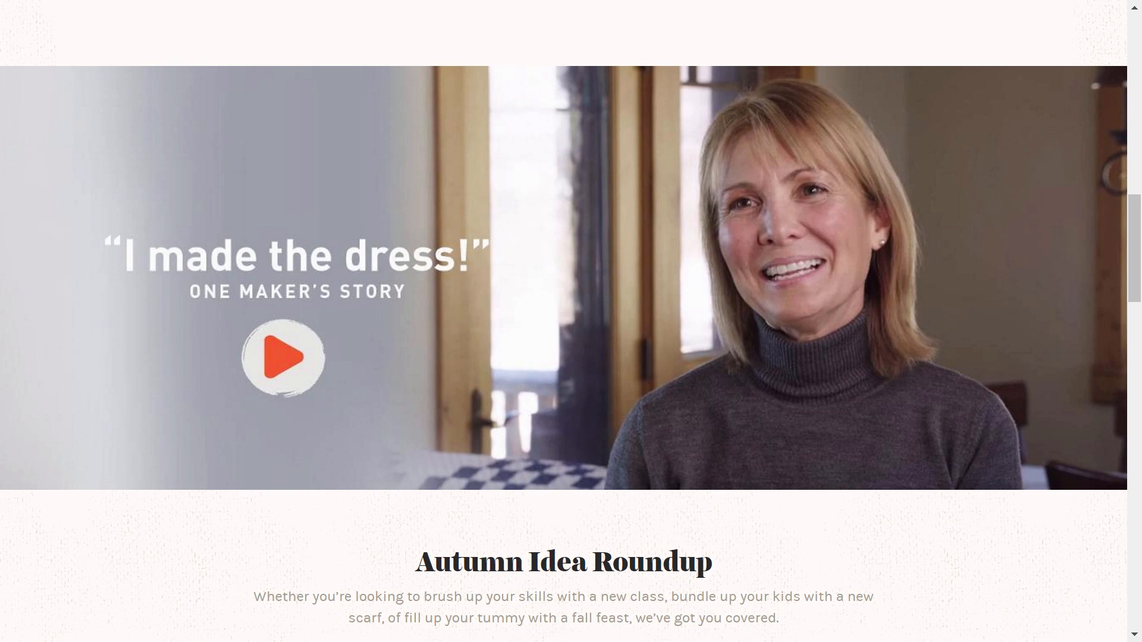
- Review the Autumn Idea Roundup area on the Craftsy homepage and add a page section below the testimonial photo section
{"action": "scroll", "coordinate": [1140, 101], "scroll_direction": "down", "scroll_amount": 9}
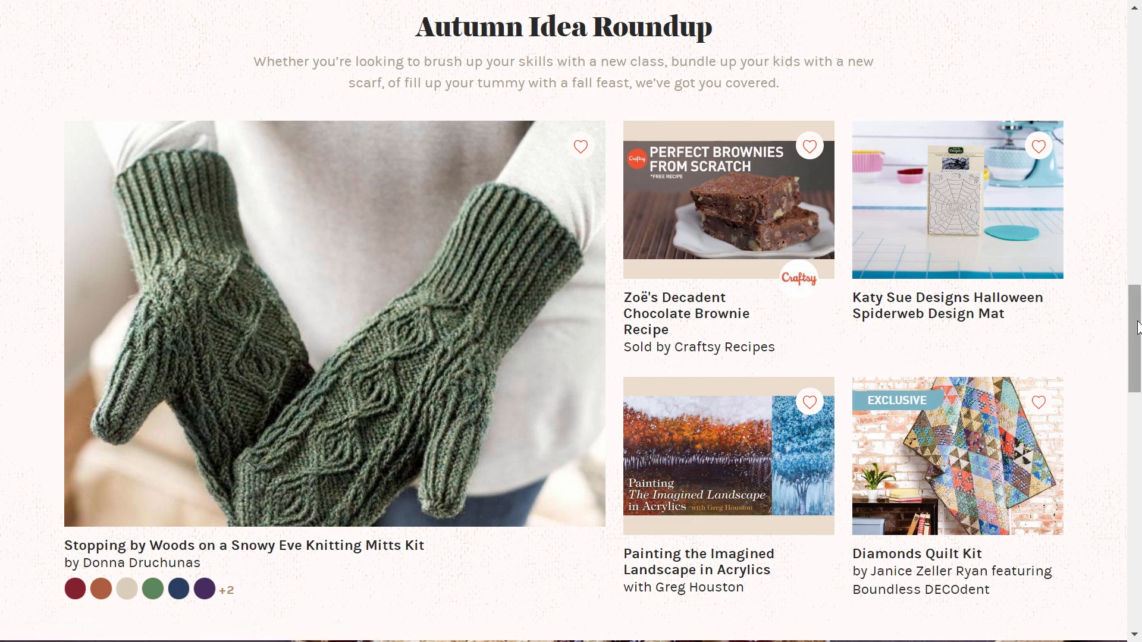
{"action": "scroll", "coordinate": [1137, 327], "scroll_direction": "up", "scroll_amount": 1}
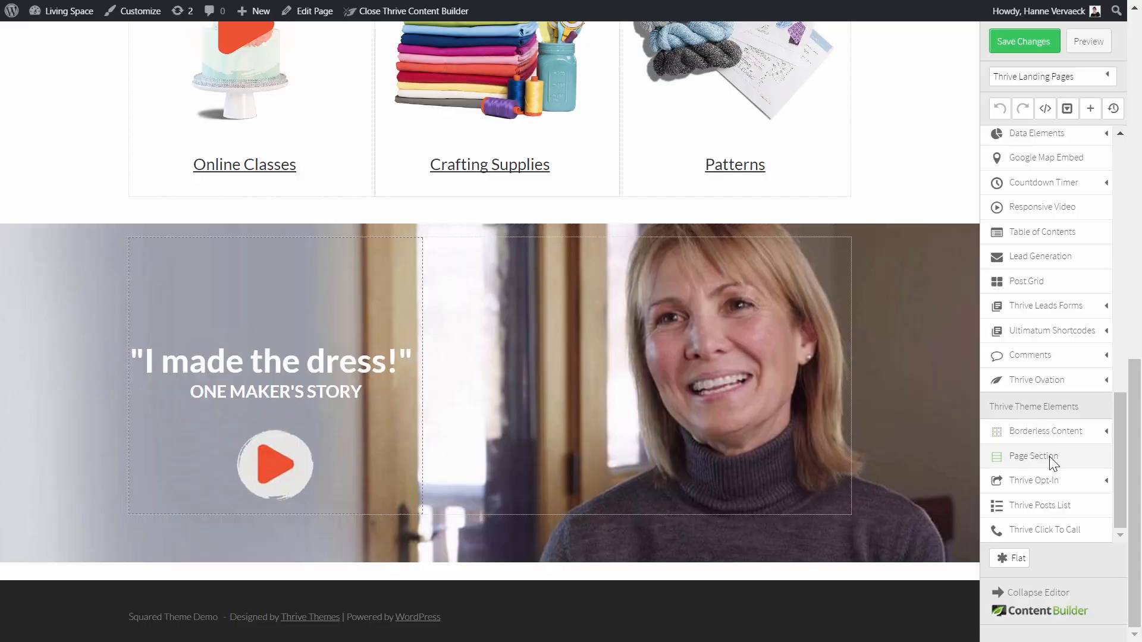
{"action": "left_click_drag", "start_coordinate": [1050, 459], "coordinate": [447, 563]}
{"action": "scroll", "coordinate": [445, 571], "scroll_direction": "down", "scroll_amount": 1}
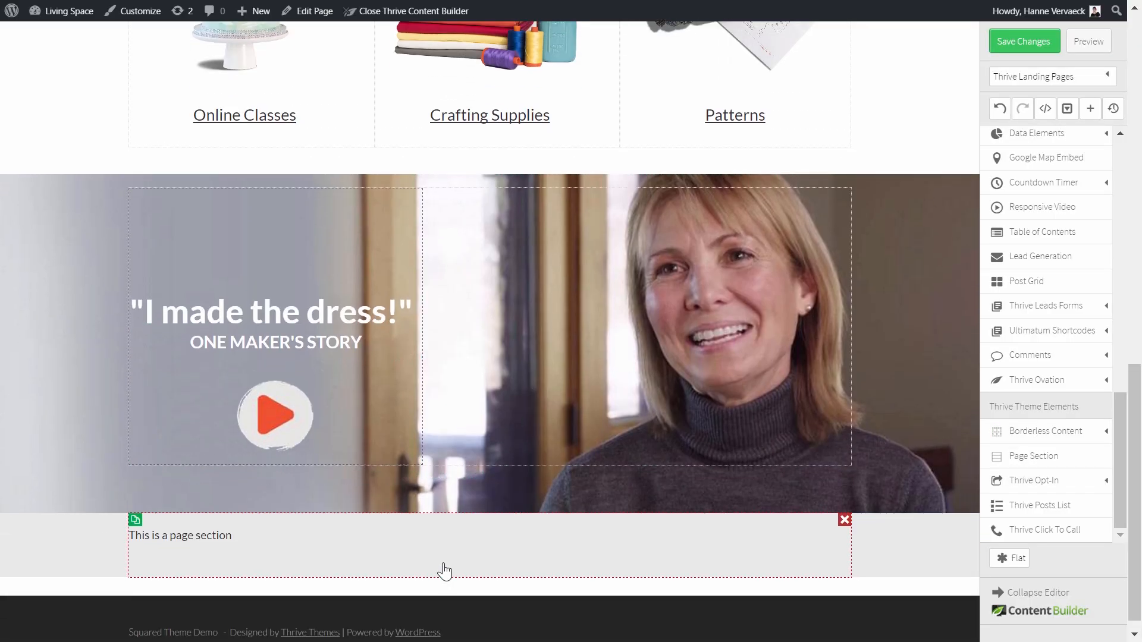
- Set the background colour of the new page section to white
{"action": "left_click", "coordinate": [64, 531]}
{"action": "left_click", "coordinate": [182, 410]}
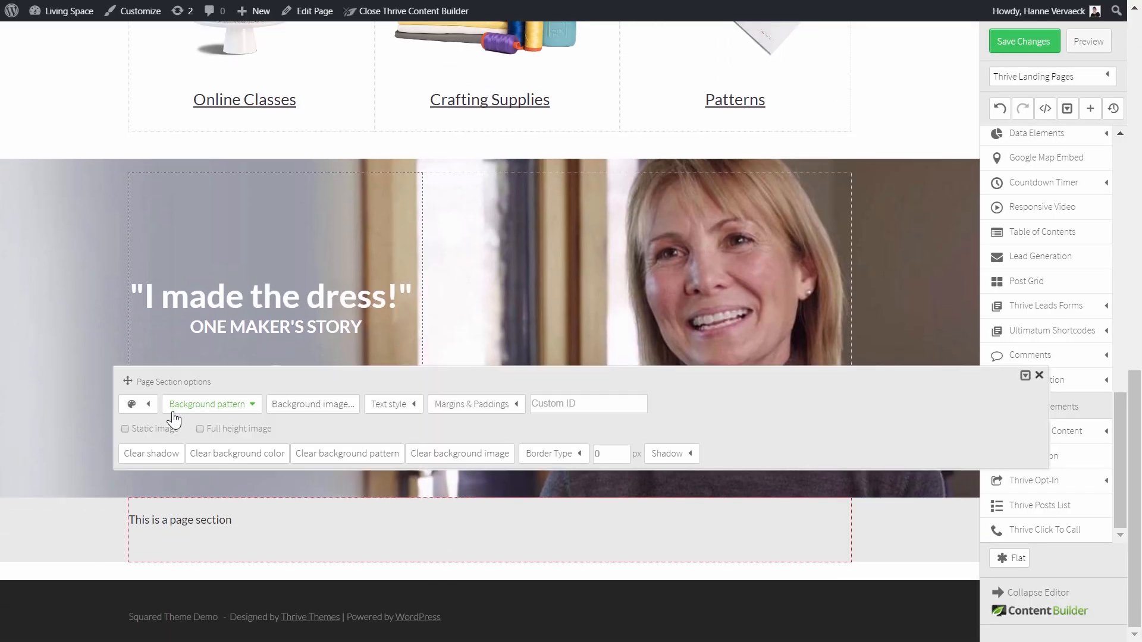
{"action": "left_click", "coordinate": [148, 410]}
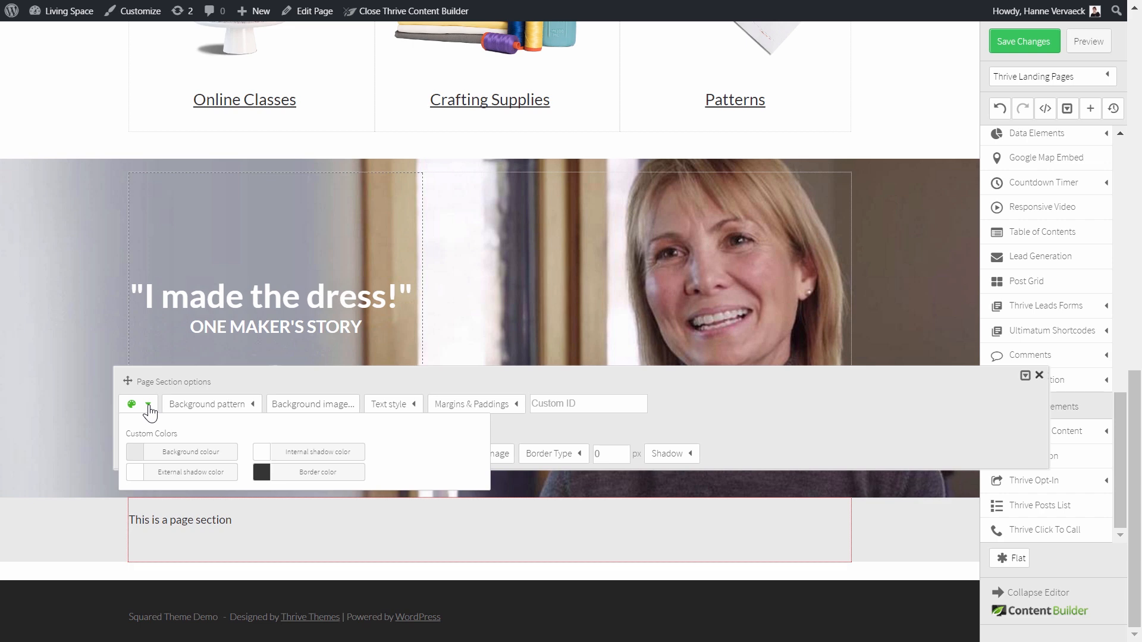
{"action": "left_click", "coordinate": [158, 453]}
{"action": "left_click", "coordinate": [320, 356]}
{"action": "left_click", "coordinate": [458, 448]}
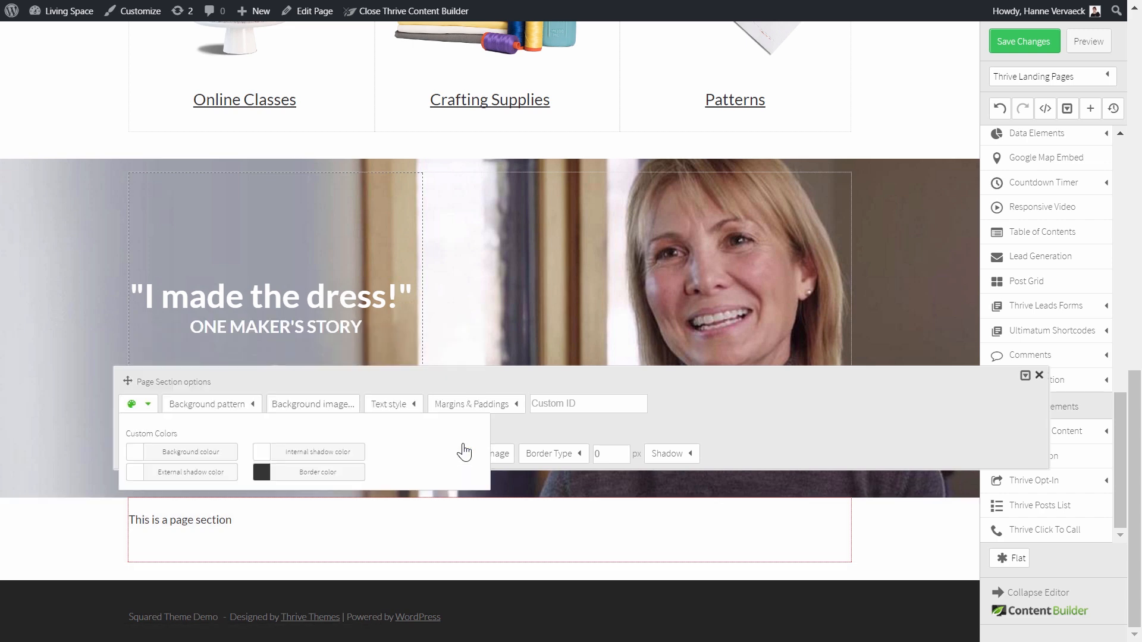
{"action": "left_click", "coordinate": [55, 533]}
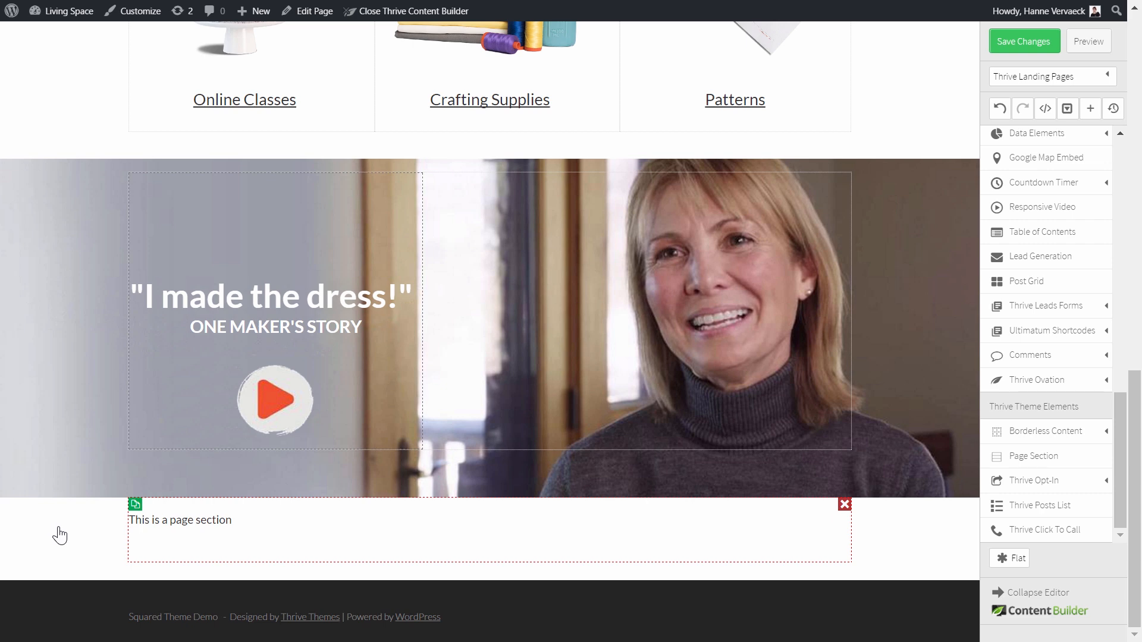
- Apply background_texture.jpg from the media library as the background pattern of the new page section
{"action": "left_click", "coordinate": [60, 532]}
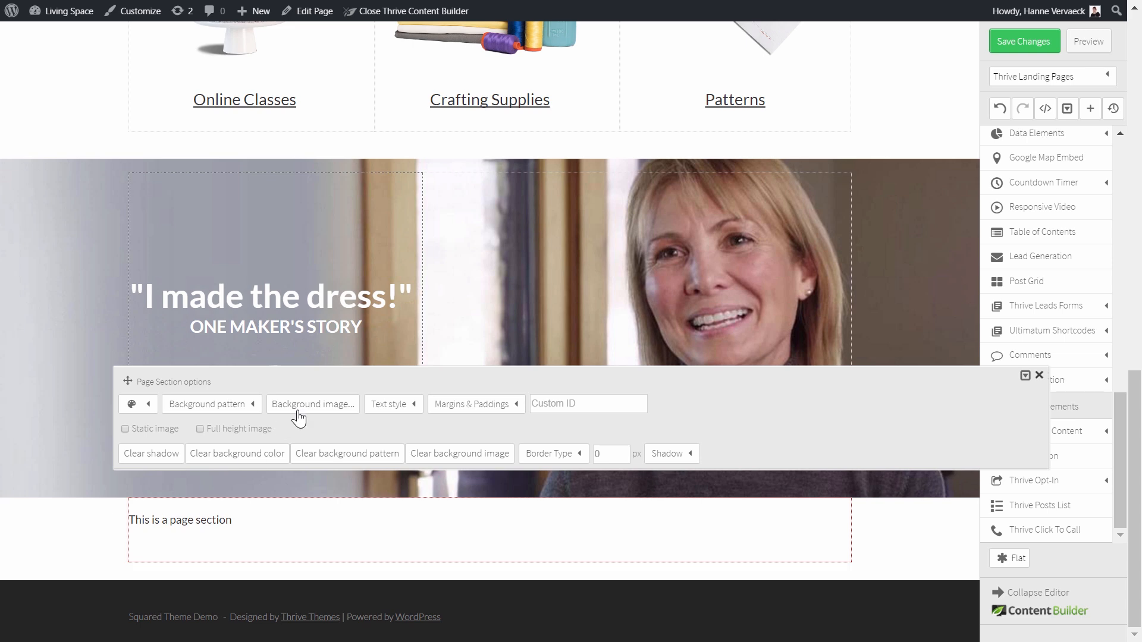
{"action": "left_click", "coordinate": [225, 410]}
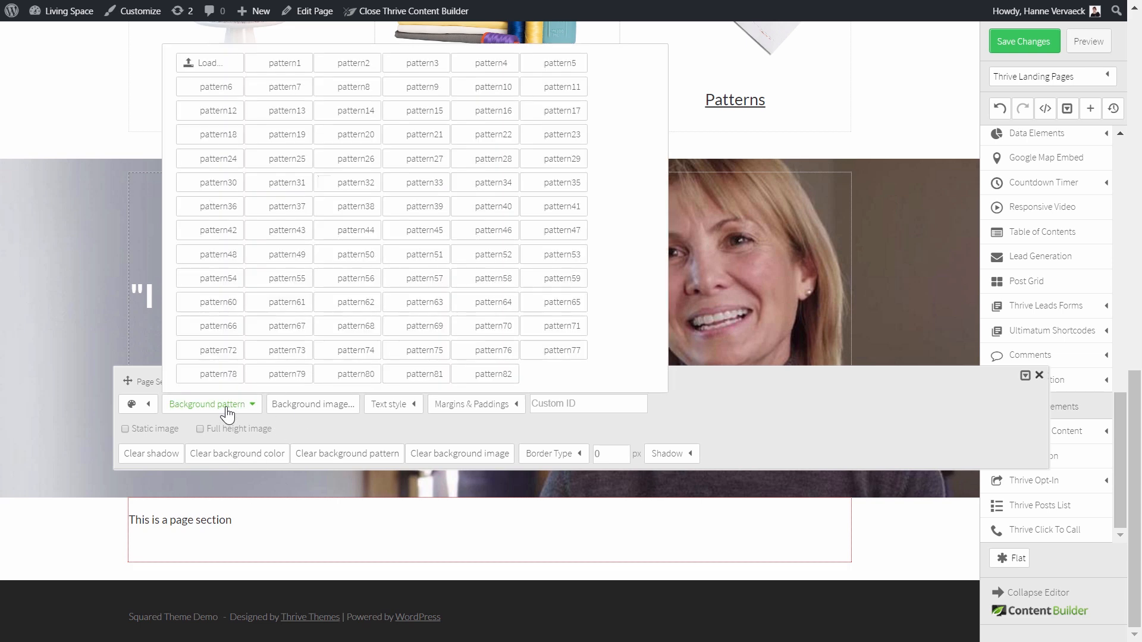
{"action": "left_click", "coordinate": [202, 66]}
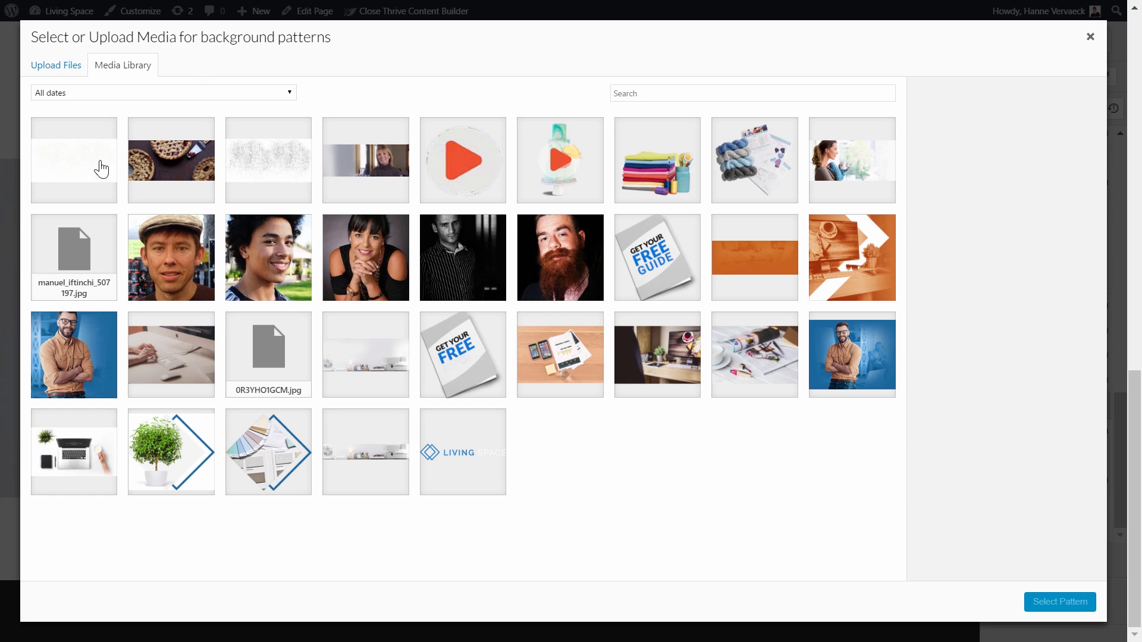
{"action": "left_click", "coordinate": [101, 170]}
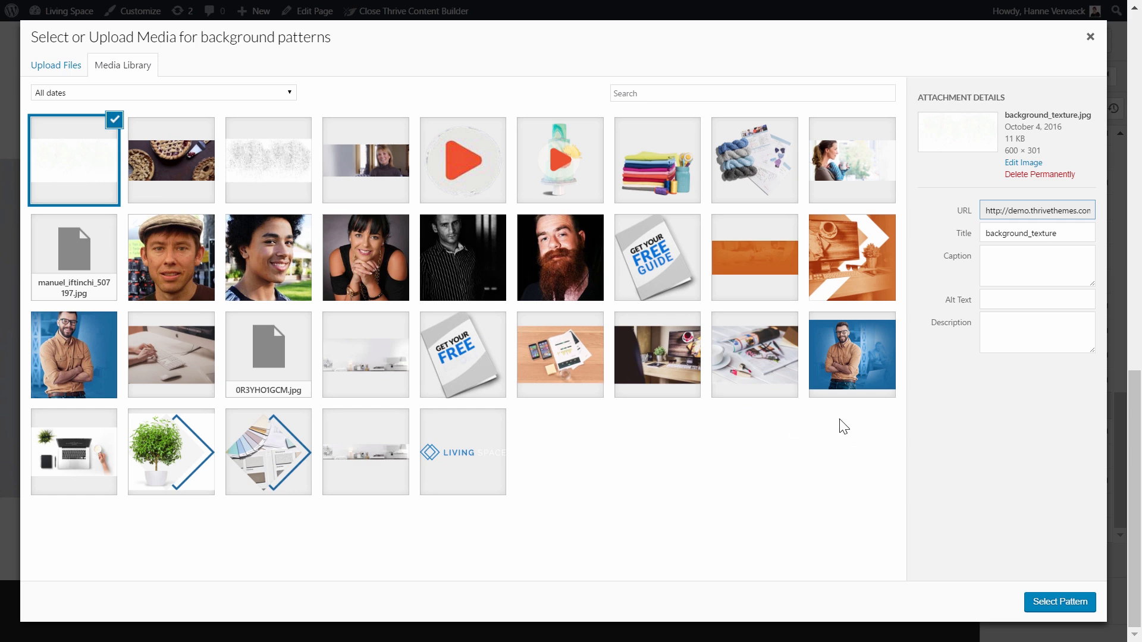
{"action": "left_click", "coordinate": [1061, 602]}
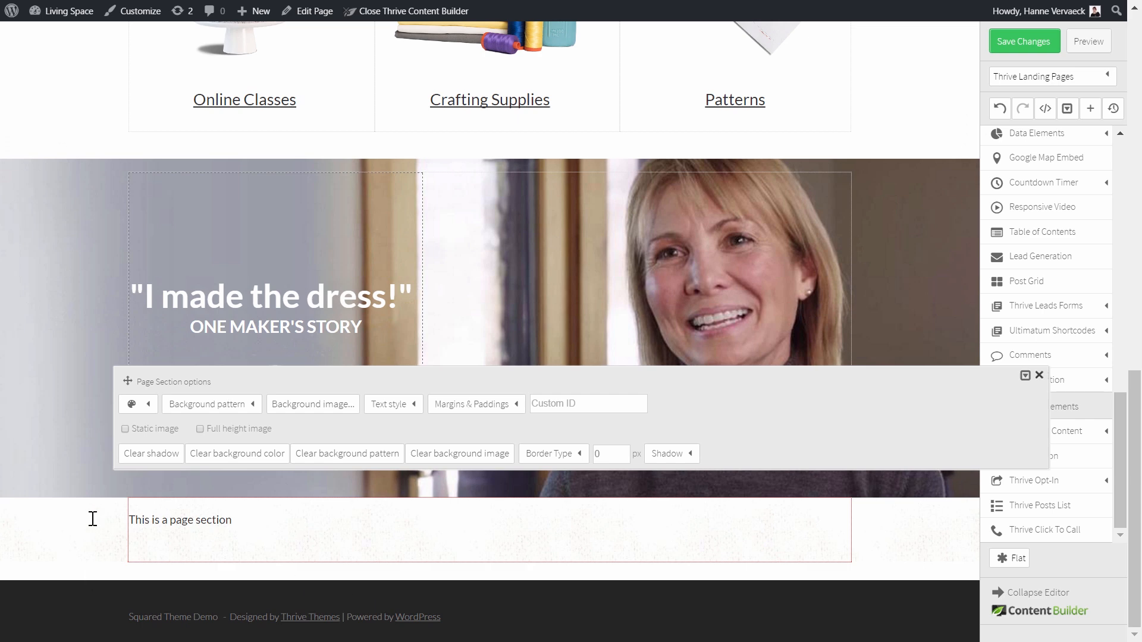
{"action": "left_click", "coordinate": [253, 404]}
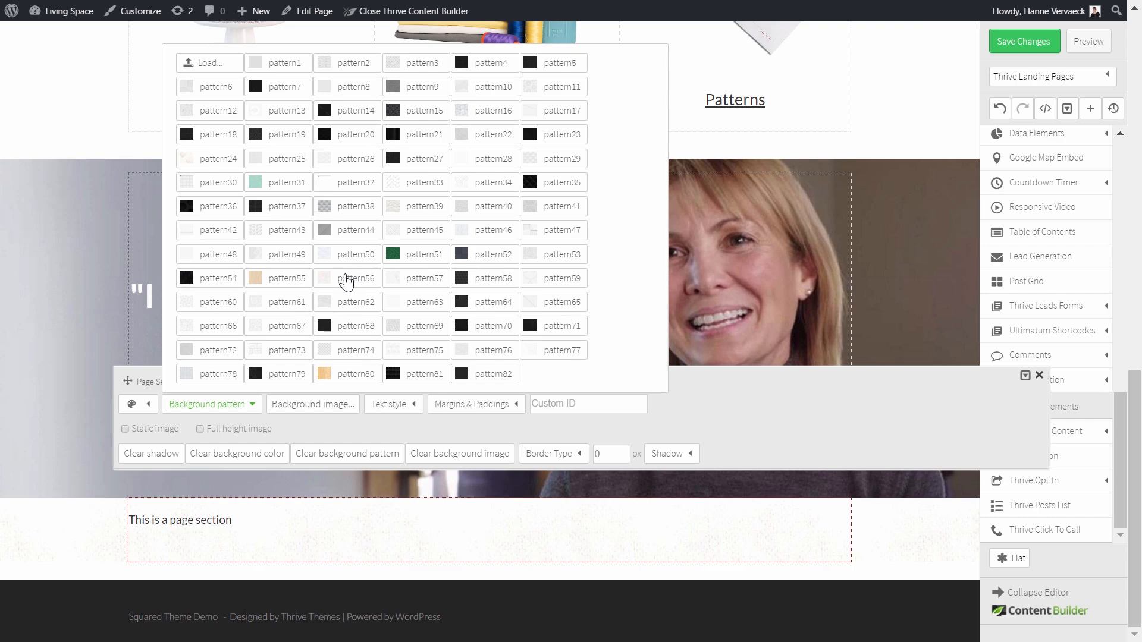
{"action": "left_click", "coordinate": [67, 543]}
- Duplicate the "Come On In and Explore" heading block and move the copy into the patterned section above its placeholder text
{"action": "scroll", "coordinate": [943, 556], "scroll_direction": "up", "scroll_amount": 3}
{"action": "scroll", "coordinate": [944, 559], "scroll_direction": "up", "scroll_amount": 7}
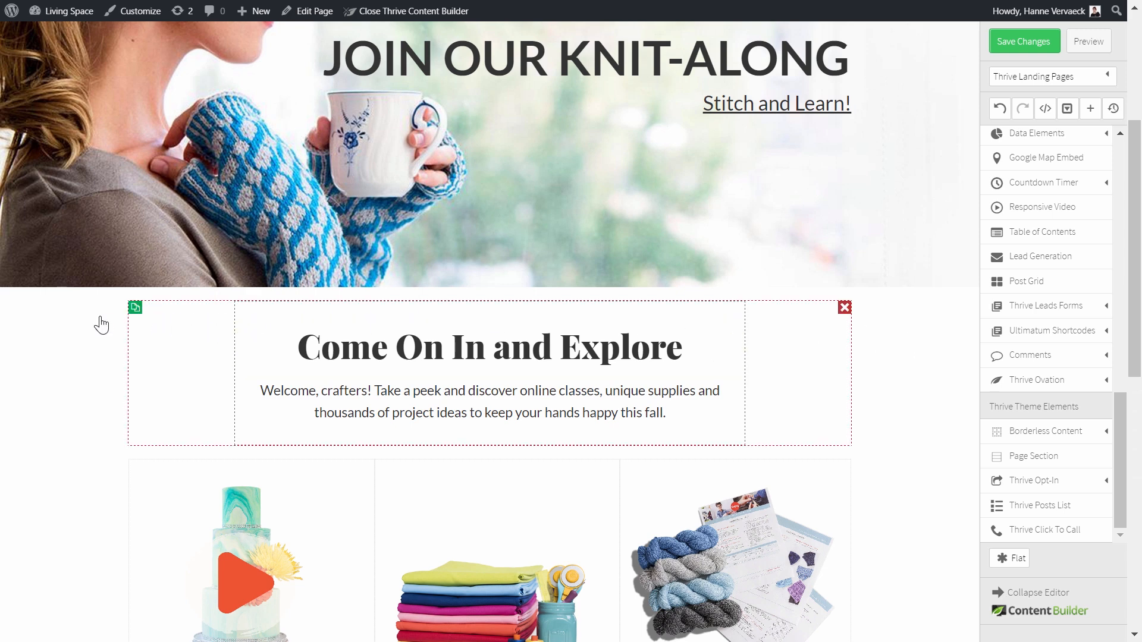
{"action": "left_click", "coordinate": [136, 308]}
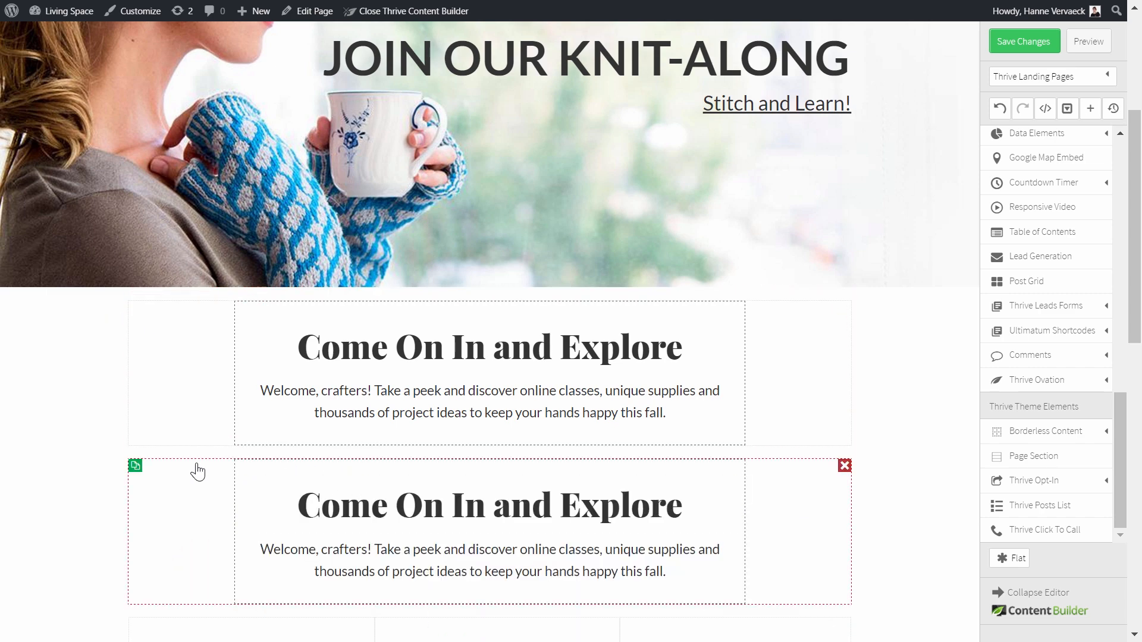
{"action": "left_click_drag", "start_coordinate": [198, 471], "coordinate": [187, 510]}
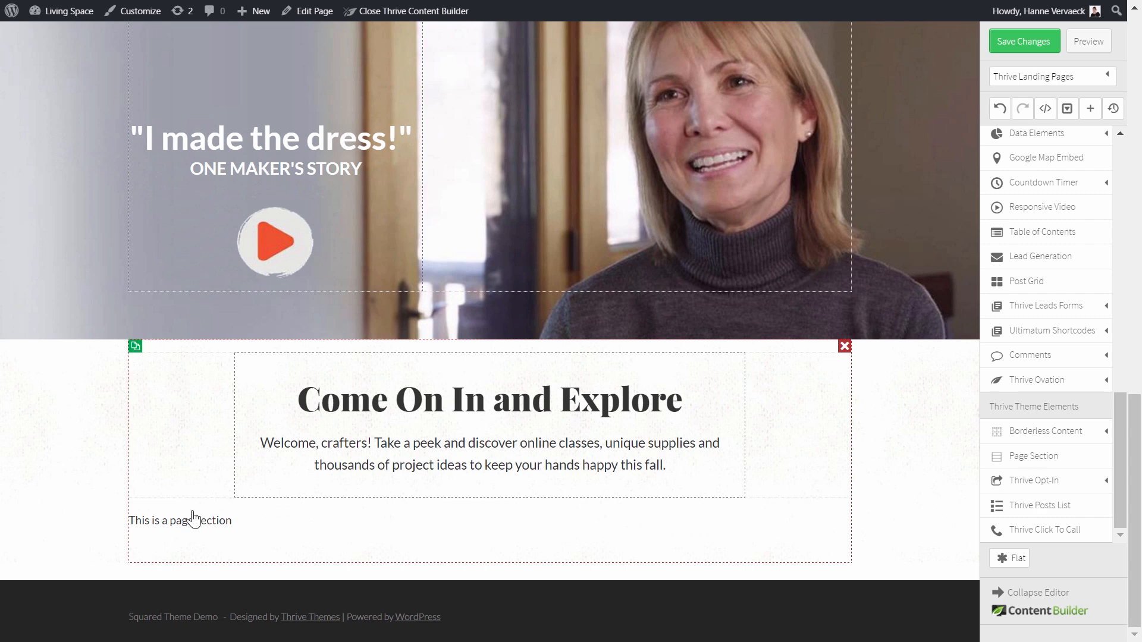
- Replace the copied block's text with the "Autumn Idea Roundup" heading and intro, and delete the placeholder paragraph "This is a page section"
{"action": "left_click", "coordinate": [588, 409]}
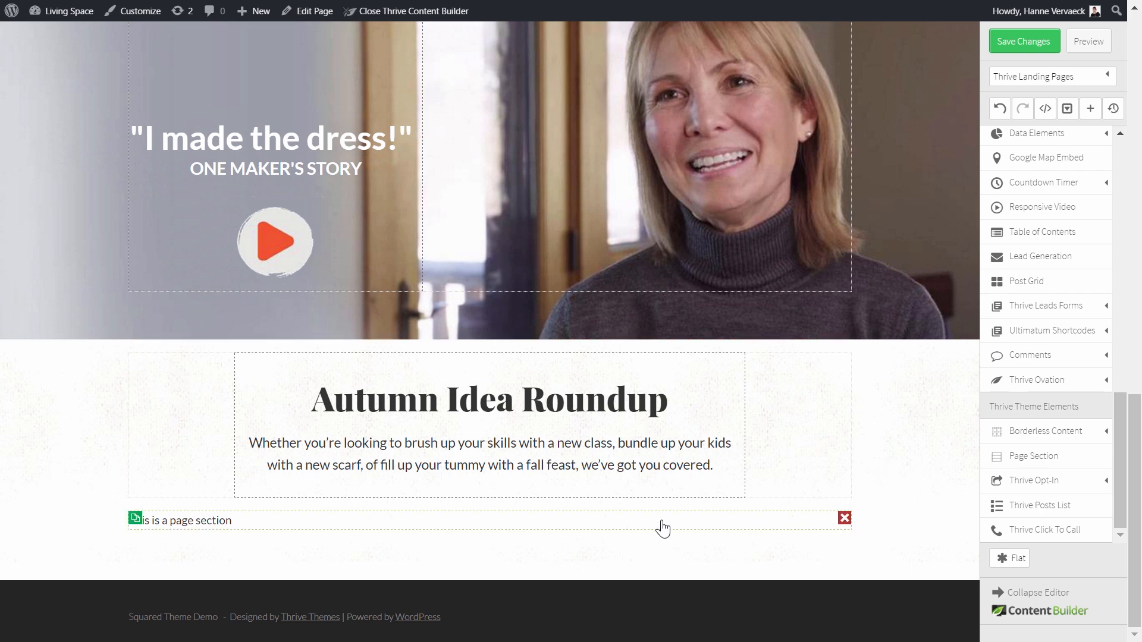
{"action": "left_click", "coordinate": [844, 518]}
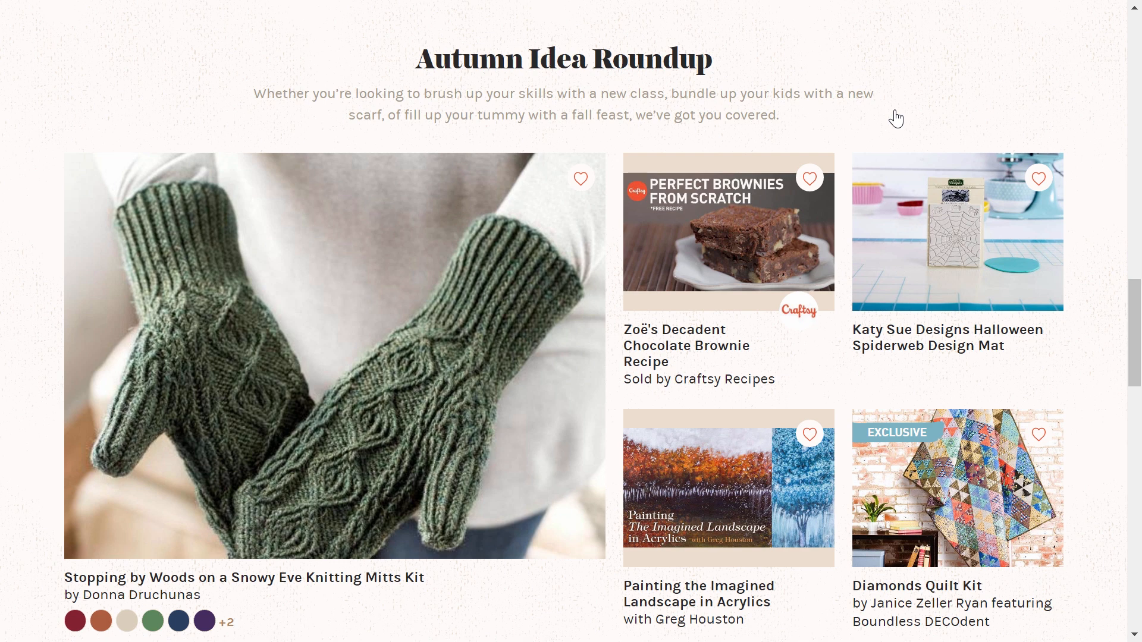
- Add a two-column 1/2 + 1/2 layout below the Autumn Idea Roundup intro
{"action": "scroll", "coordinate": [895, 119], "scroll_direction": "down", "scroll_amount": 1}
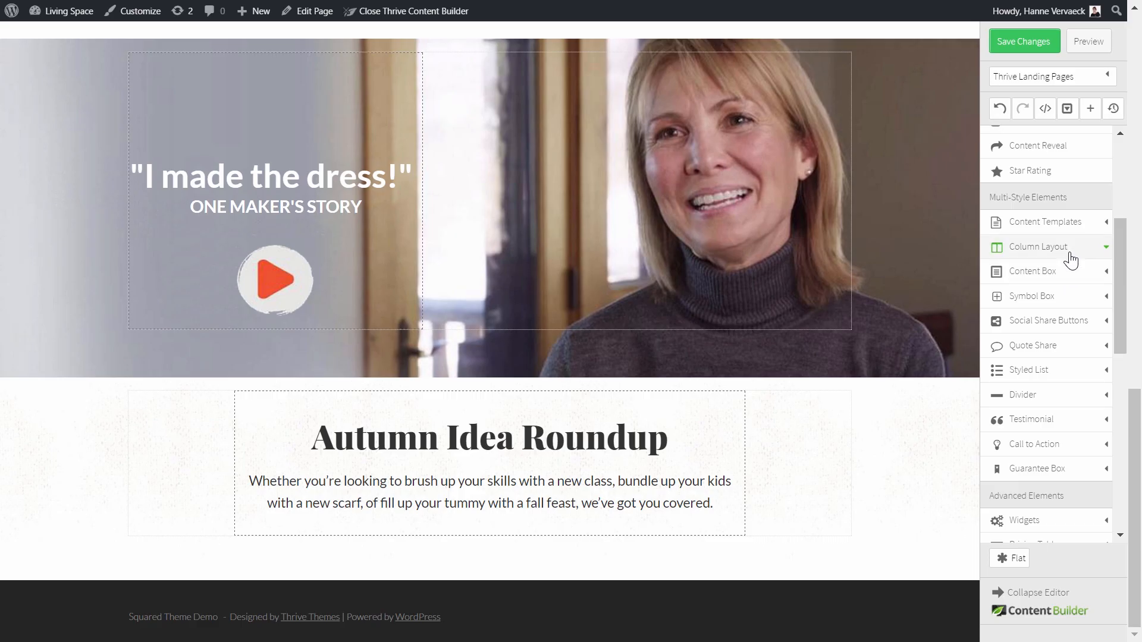
{"action": "left_click", "coordinate": [1068, 248]}
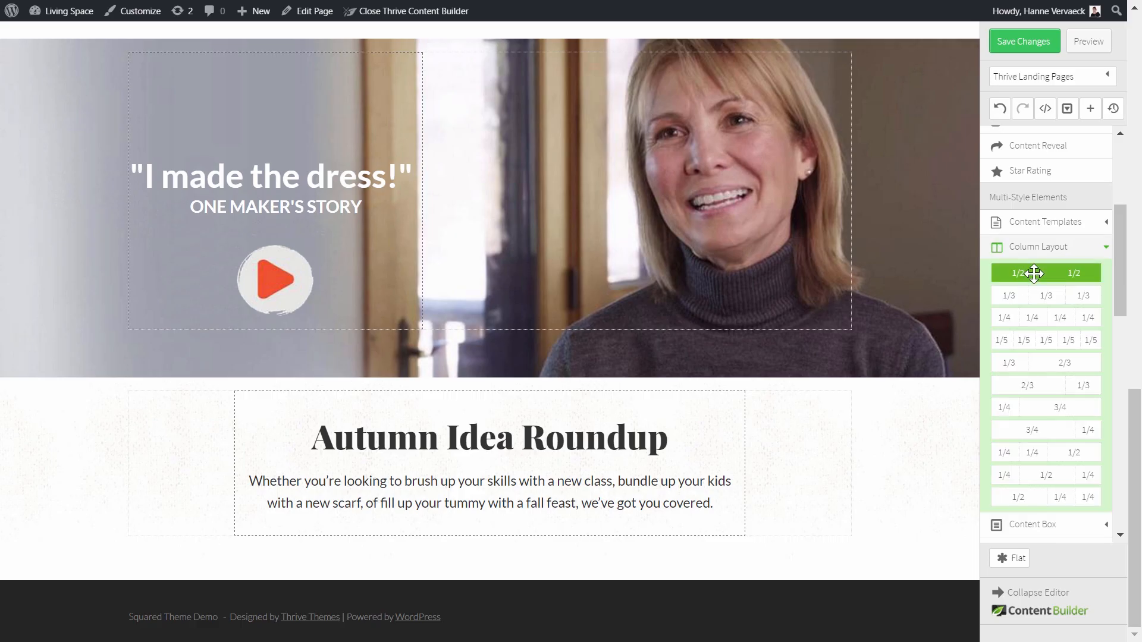
{"action": "left_click_drag", "start_coordinate": [1035, 270], "coordinate": [416, 552]}
- Add a Post Grid to column 2 and exclude the text and read more link from its teaser layout
{"action": "scroll", "coordinate": [1128, 286], "scroll_direction": "down", "scroll_amount": 5}
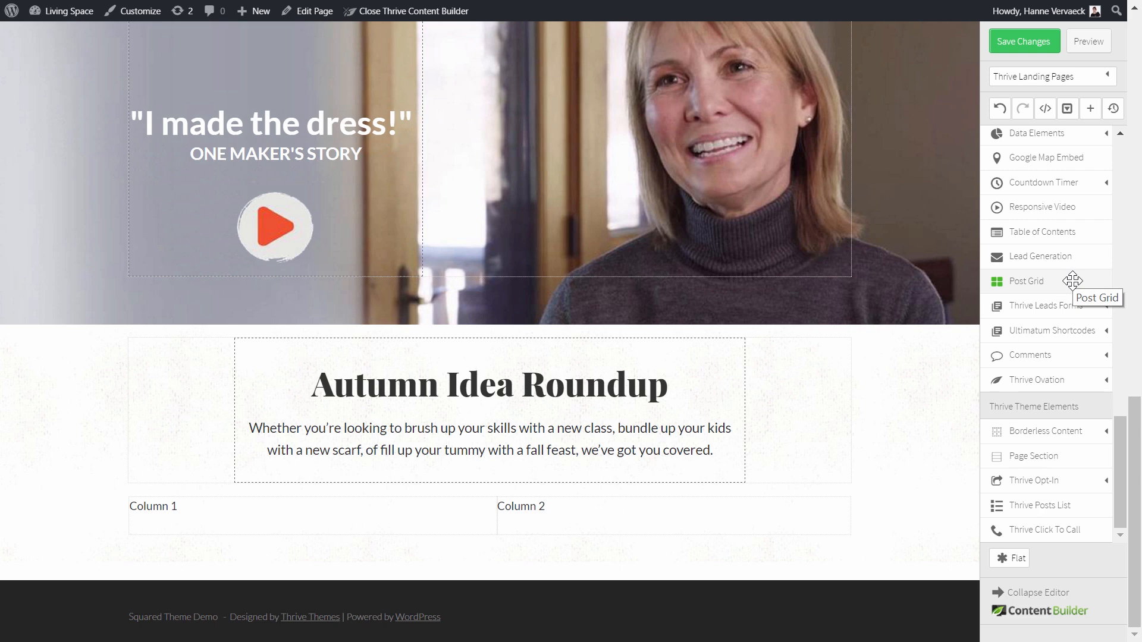
{"action": "left_click_drag", "start_coordinate": [1072, 280], "coordinate": [628, 510]}
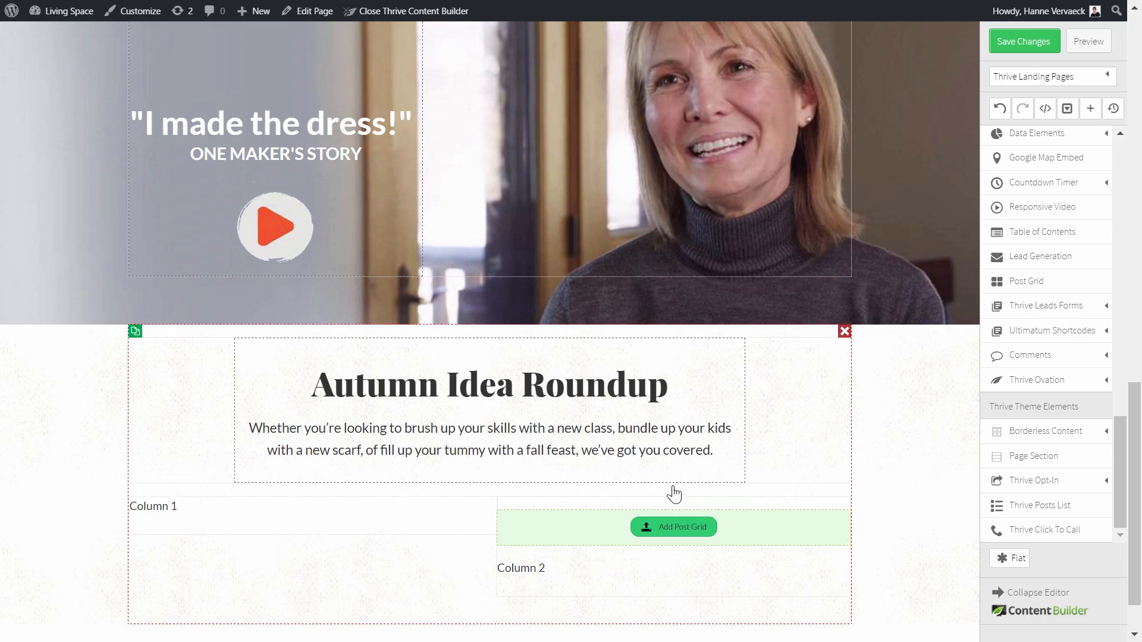
{"action": "left_click", "coordinate": [680, 533]}
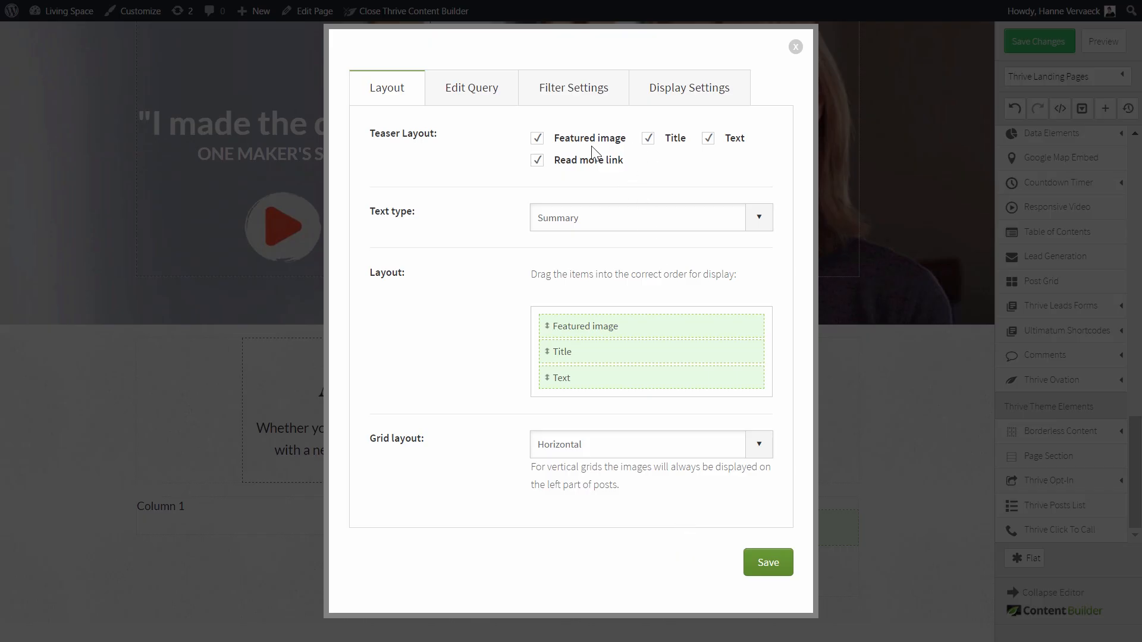
{"action": "left_click", "coordinate": [709, 141]}
{"action": "left_click", "coordinate": [536, 160]}
- Set the post grid's number of posts to 4 and check its start and filter settings
{"action": "left_click", "coordinate": [473, 99]}
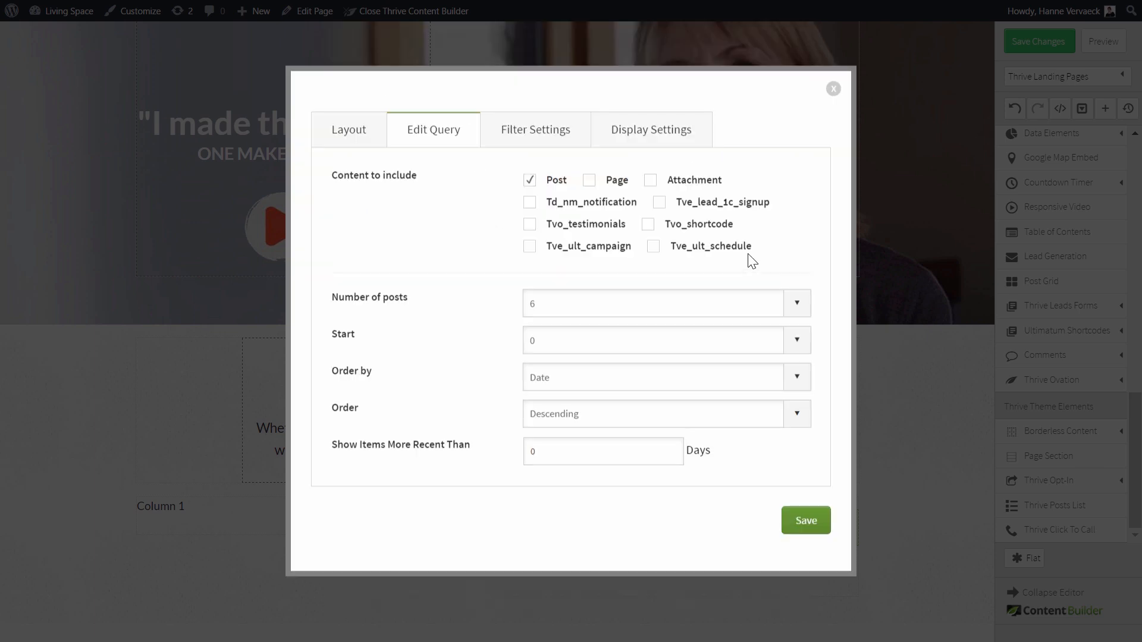
{"action": "left_click", "coordinate": [797, 303]}
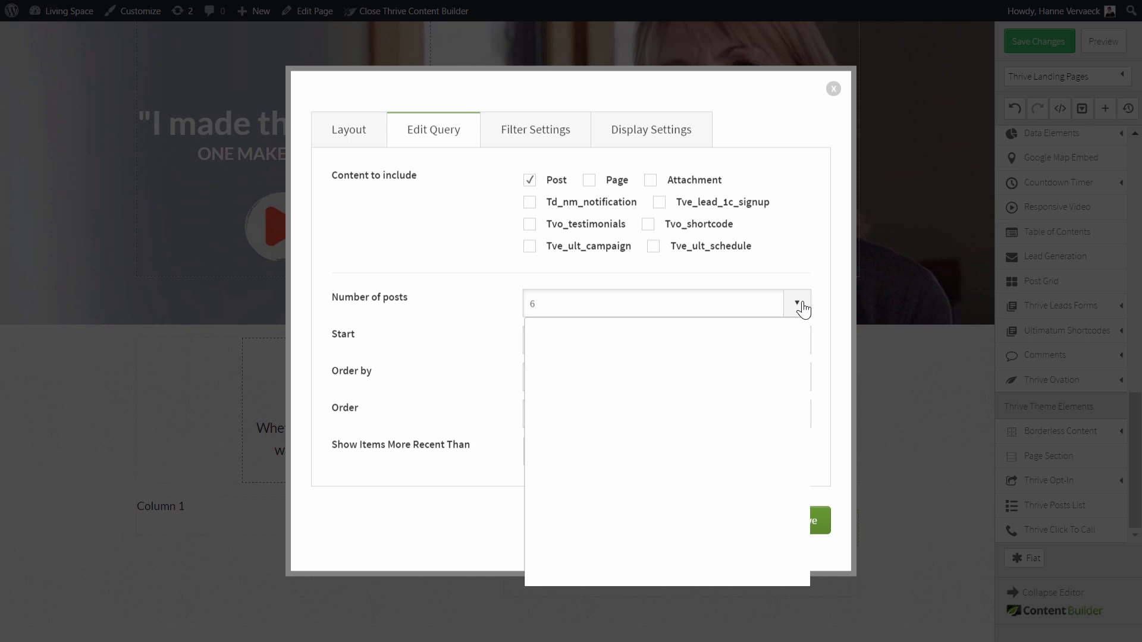
{"action": "left_click", "coordinate": [603, 379]}
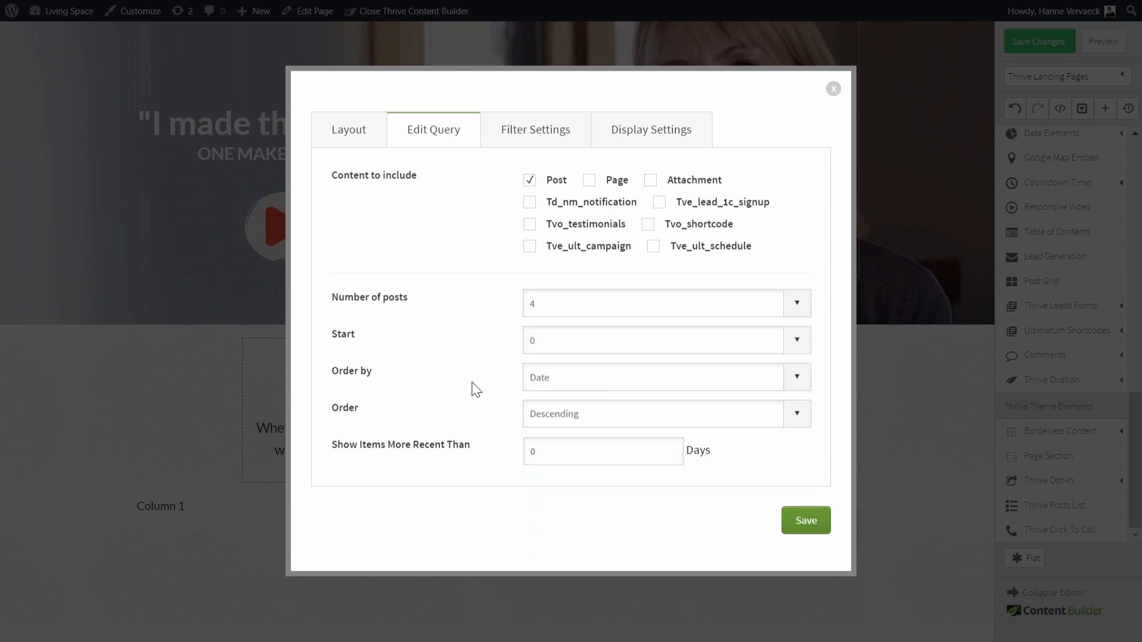
{"action": "left_click", "coordinate": [794, 342]}
{"action": "left_click", "coordinate": [538, 74]}
{"action": "left_click", "coordinate": [524, 137]}
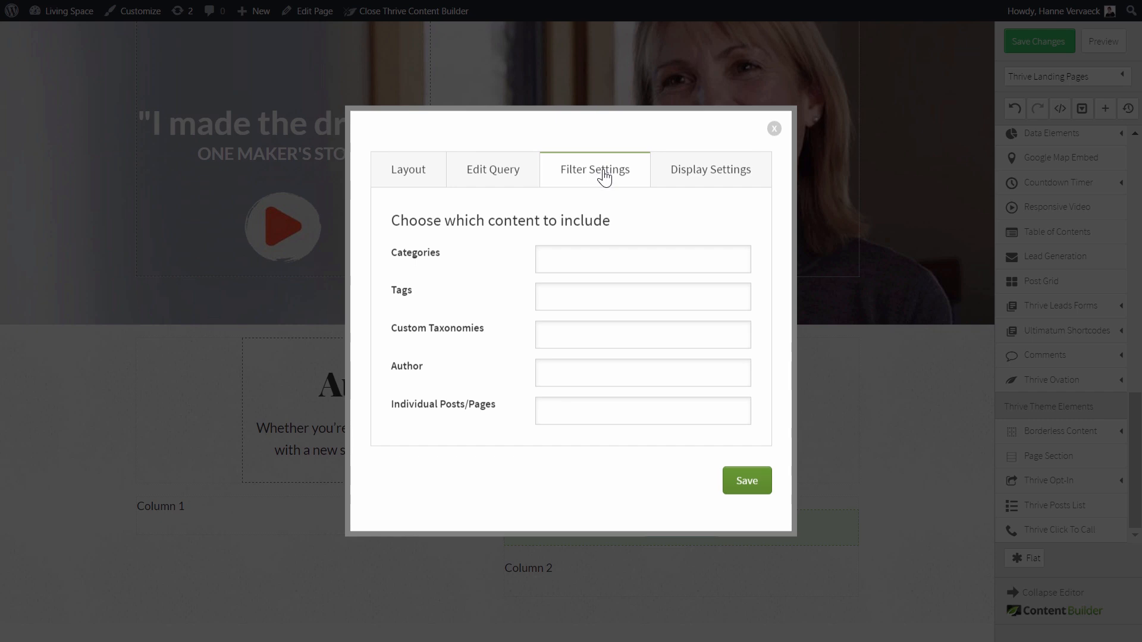
- Set the post grid to display 2 columns and save the grid settings
{"action": "left_click", "coordinate": [685, 179]}
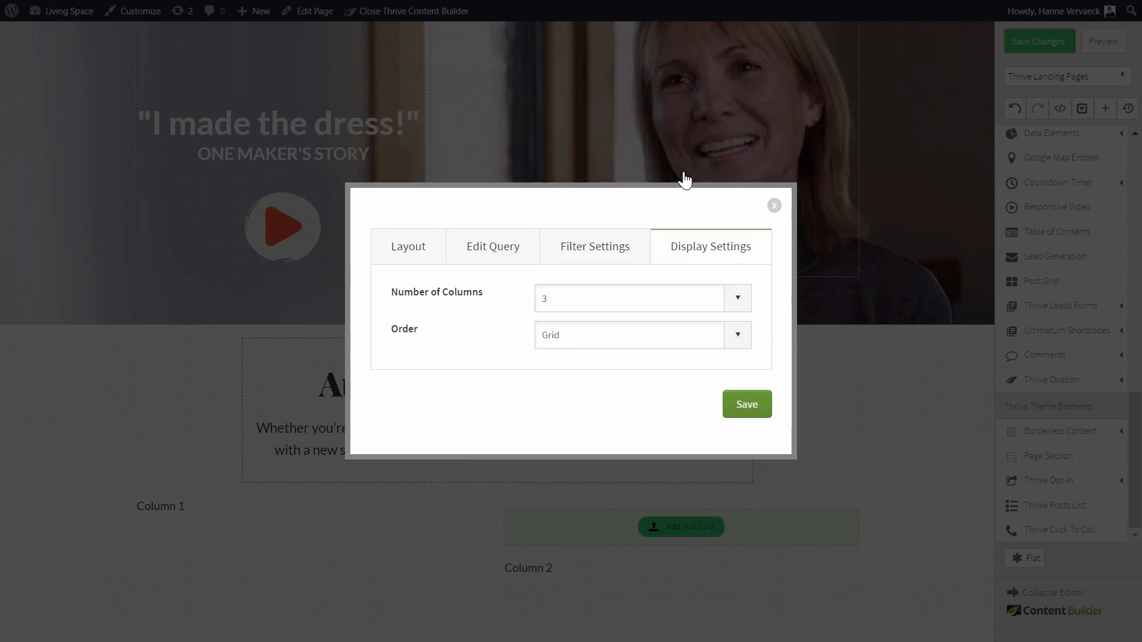
{"action": "left_click", "coordinate": [724, 303]}
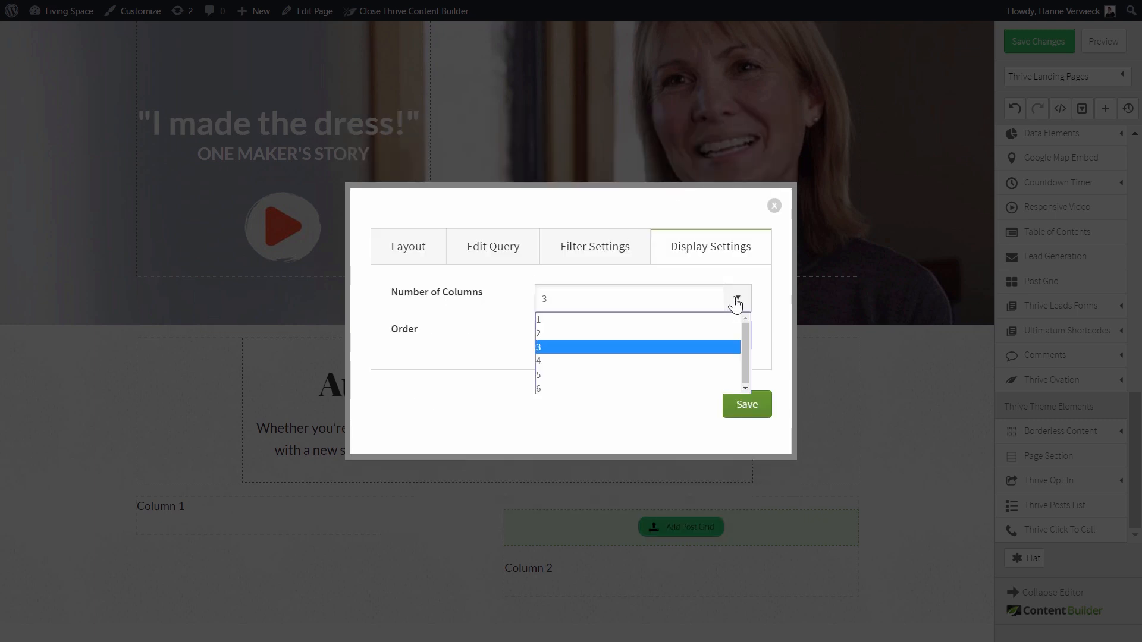
{"action": "left_click", "coordinate": [604, 333]}
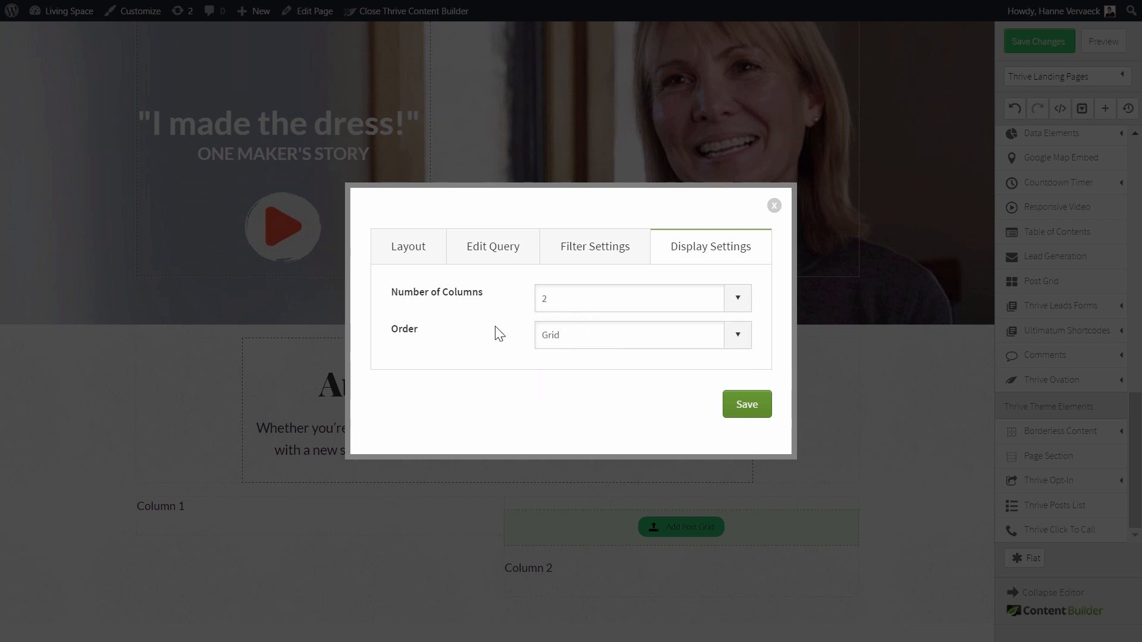
{"action": "left_click", "coordinate": [748, 410]}
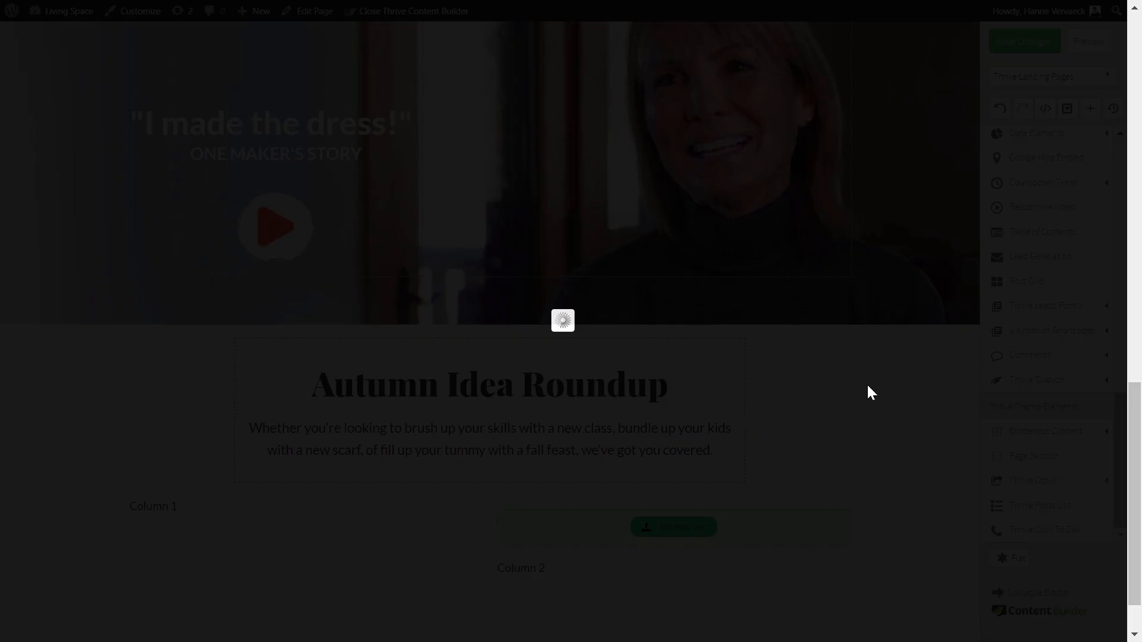
- Set the title font size of the post grid to 20 px
{"action": "scroll", "coordinate": [880, 369], "scroll_direction": "down", "scroll_amount": 7}
{"action": "scroll", "coordinate": [892, 344], "scroll_direction": "down", "scroll_amount": 3}
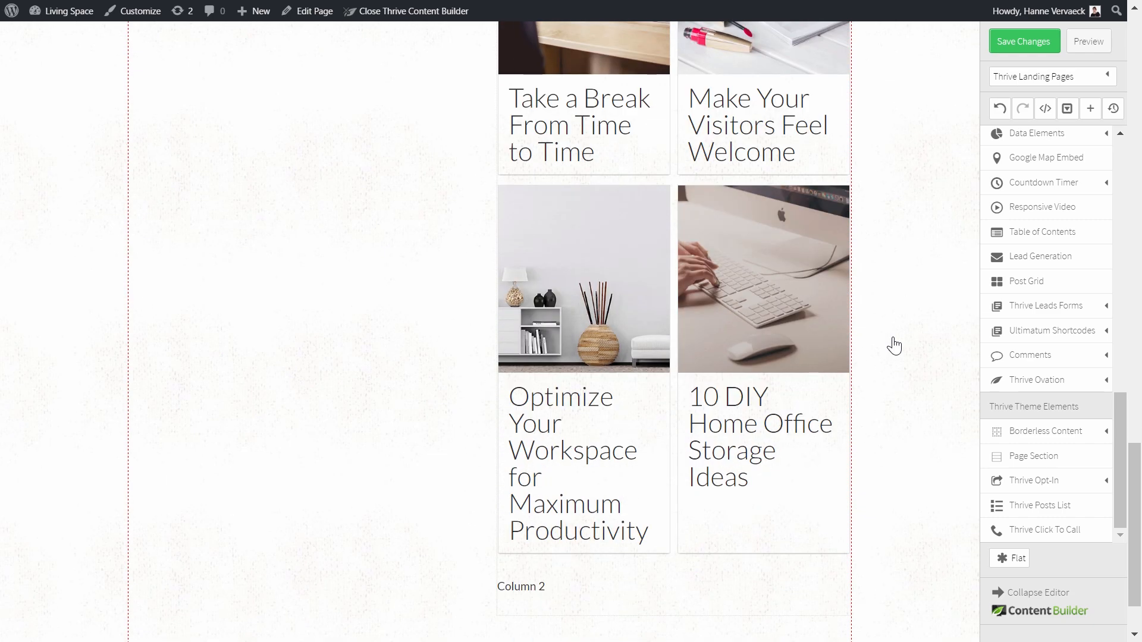
{"action": "scroll", "coordinate": [892, 343], "scroll_direction": "up", "scroll_amount": 3}
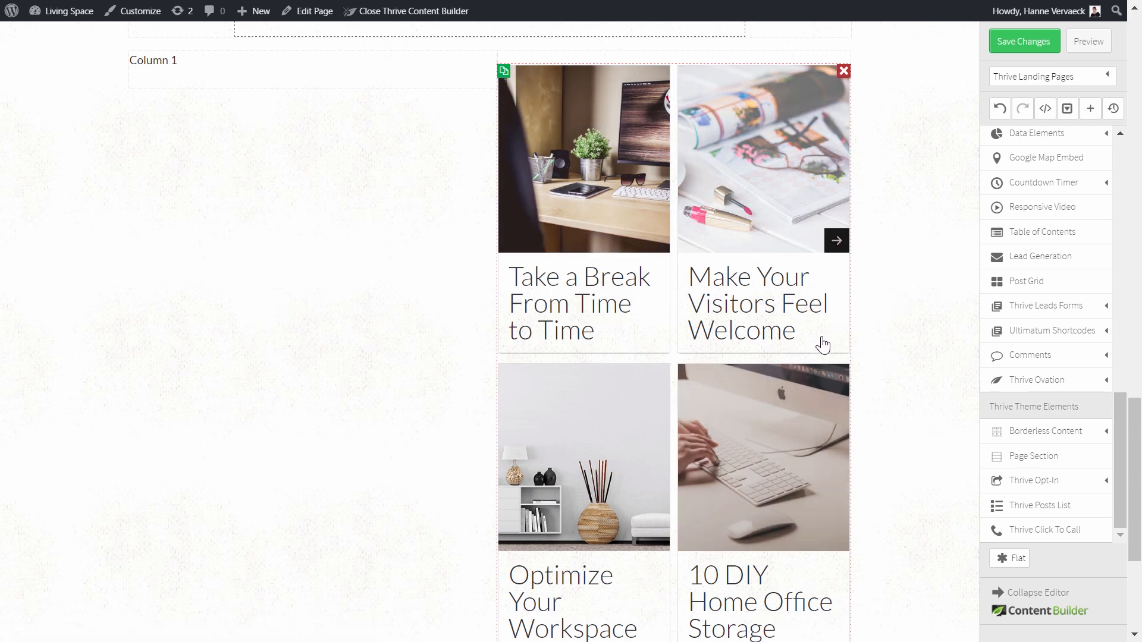
{"action": "scroll", "coordinate": [820, 341], "scroll_direction": "up", "scroll_amount": 2}
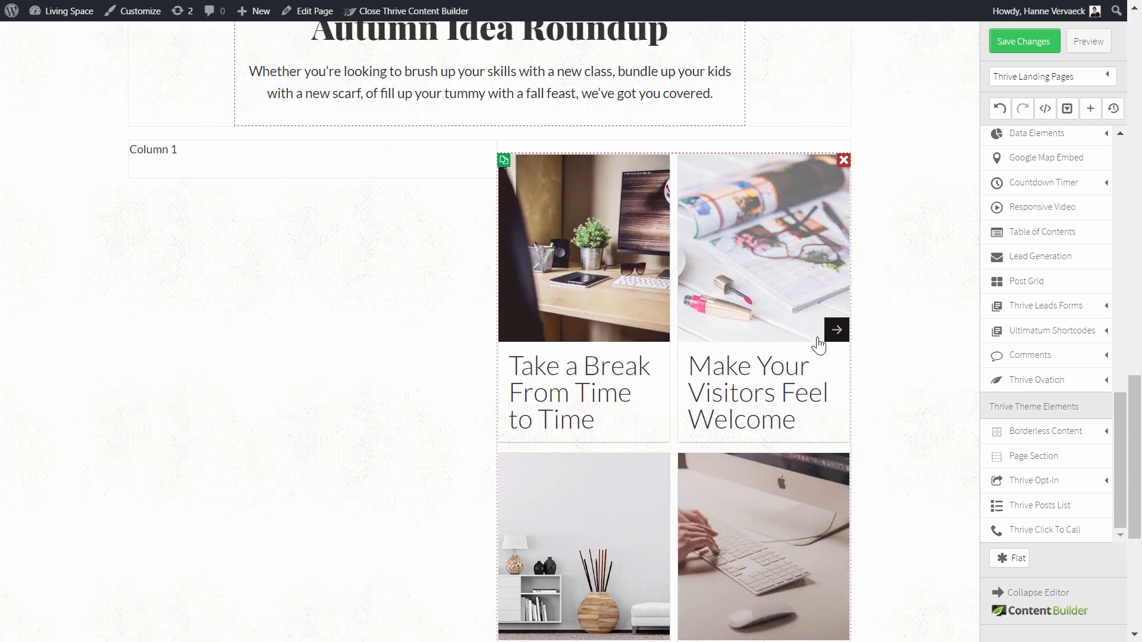
{"action": "left_click", "coordinate": [566, 291]}
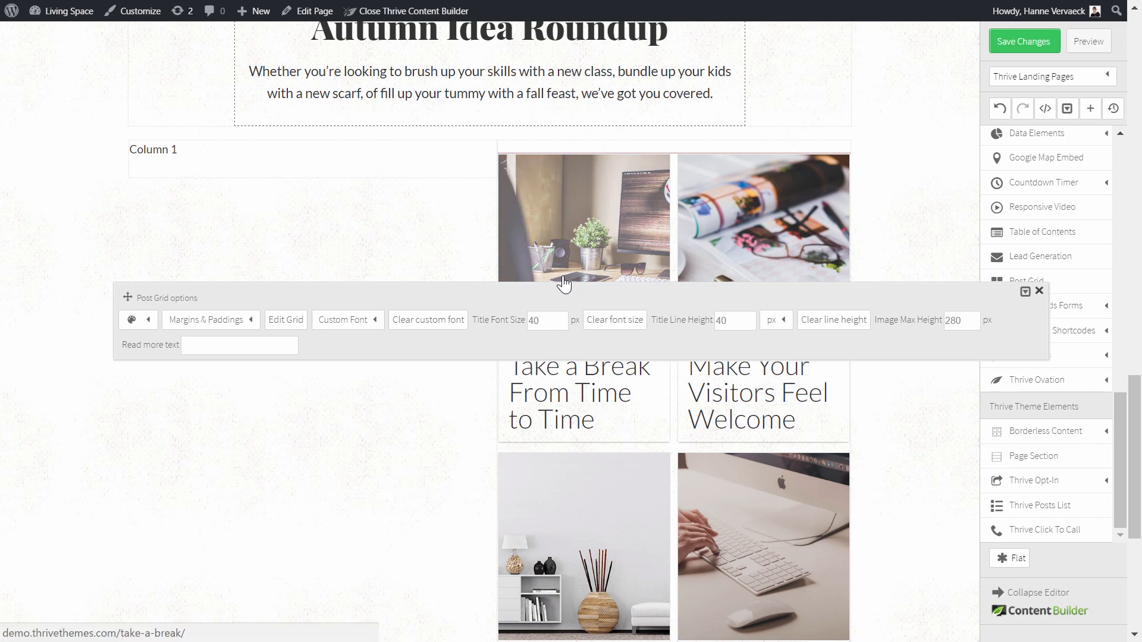
{"action": "scroll", "coordinate": [565, 284], "scroll_direction": "down", "scroll_amount": 2}
{"action": "scroll", "coordinate": [559, 291], "scroll_direction": "up", "scroll_amount": 2}
{"action": "left_click", "coordinate": [547, 320]}
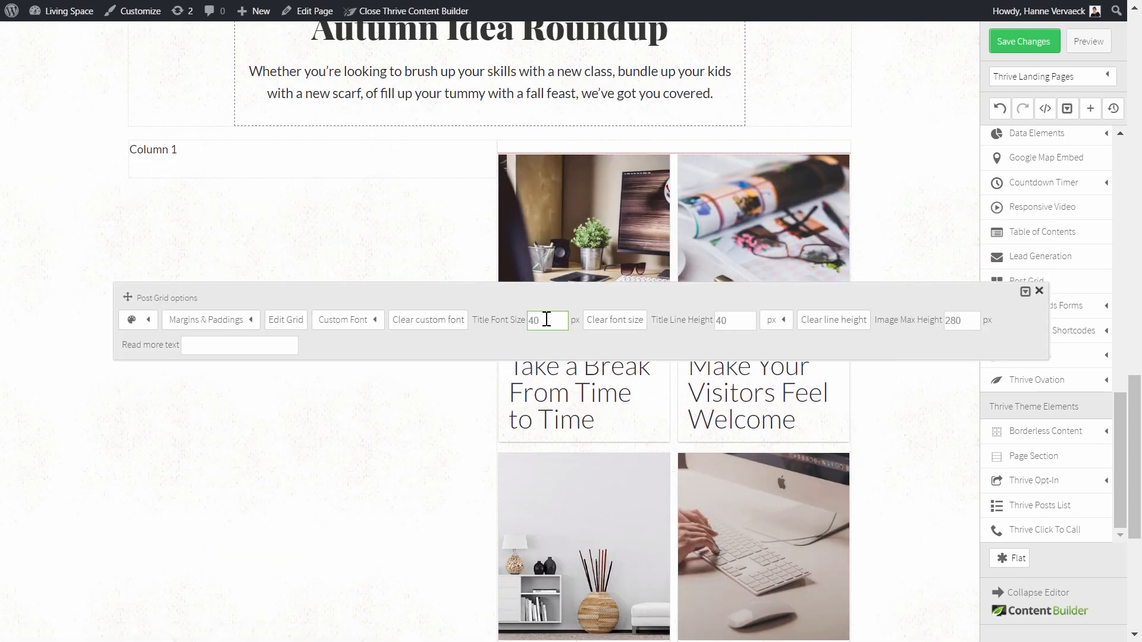
{"action": "double_click", "coordinate": [547, 320]}
{"action": "type", "text": "20"}
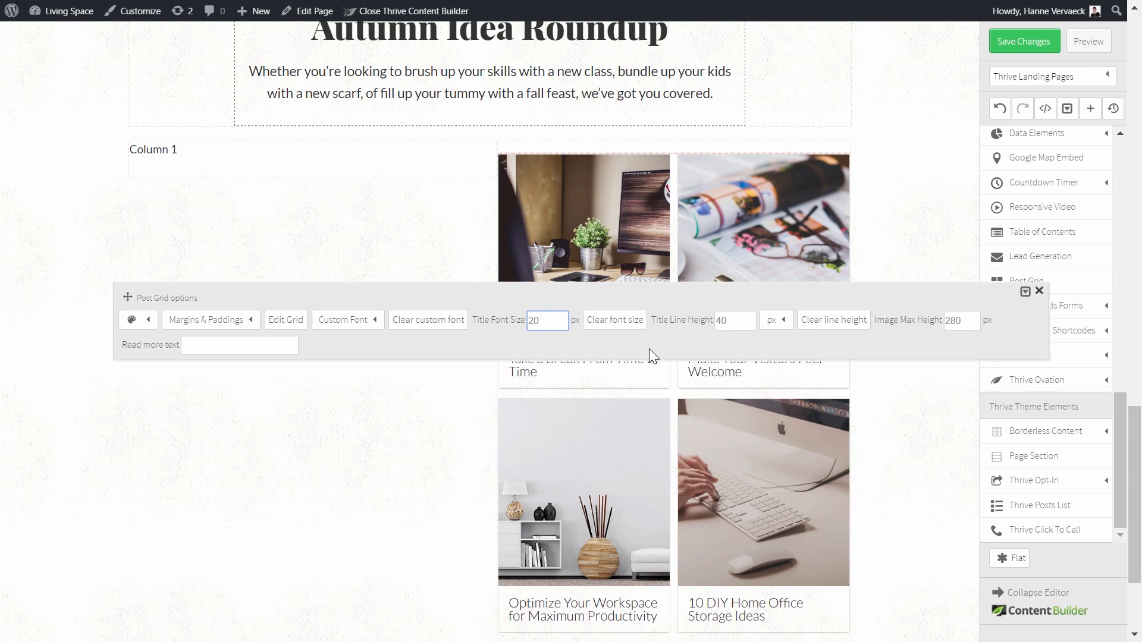
- Set the post grid's maximum image height to 200 px, moving its options out of the way of the images
{"action": "left_click_drag", "start_coordinate": [128, 296], "coordinate": [140, 161]}
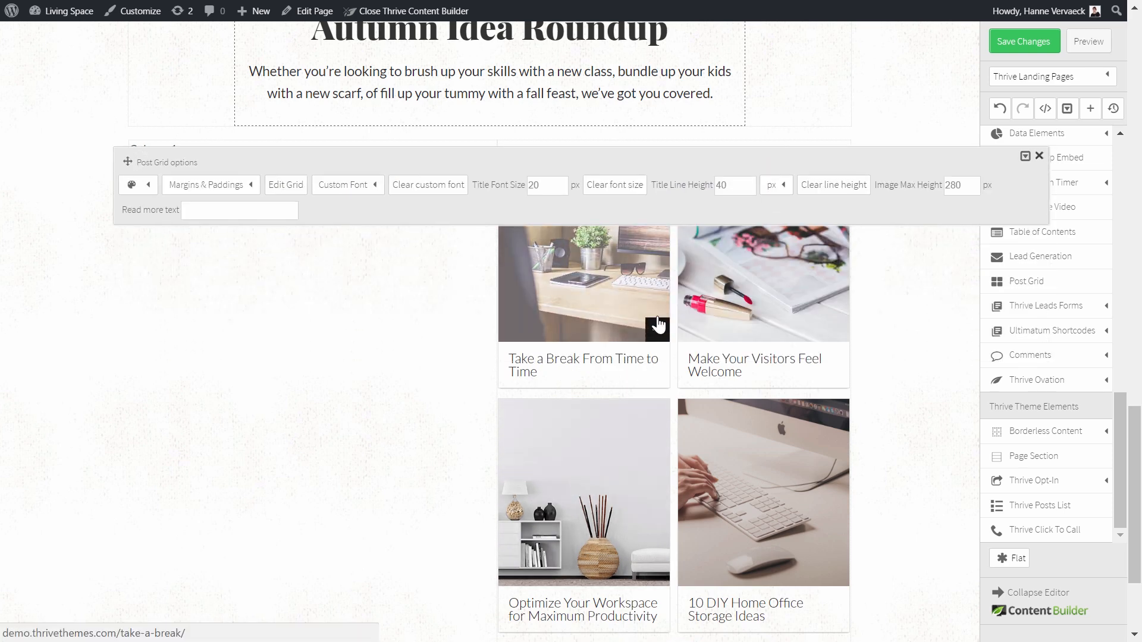
{"action": "left_click", "coordinate": [980, 178]}
{"action": "double_click", "coordinate": [953, 185]}
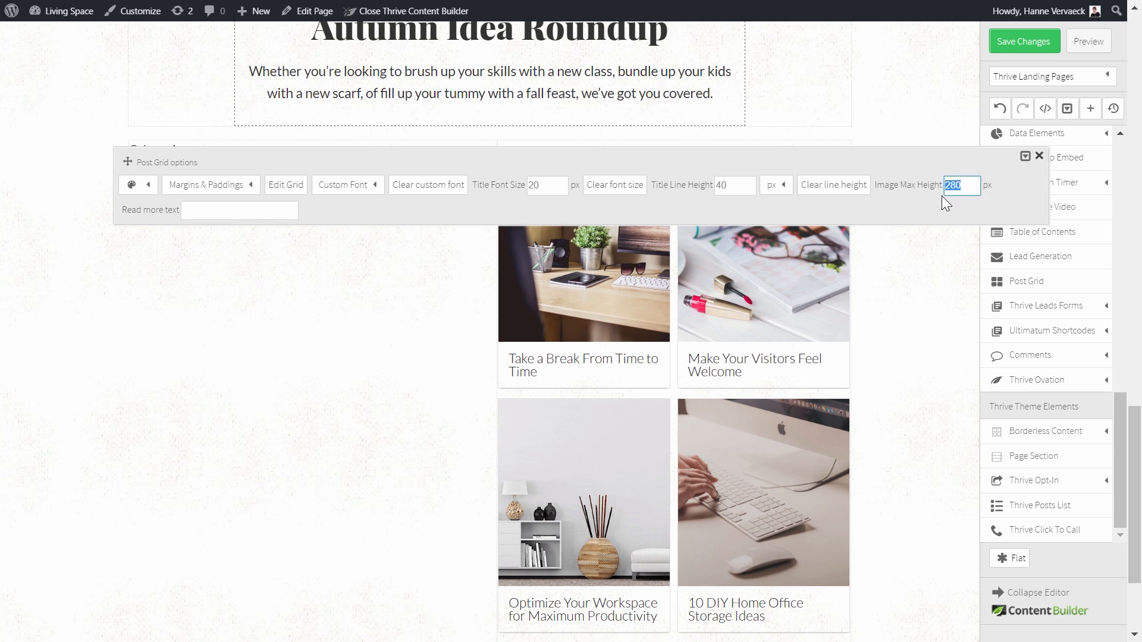
{"action": "left_click_drag", "start_coordinate": [126, 162], "coordinate": [123, 65]}
{"action": "left_click", "coordinate": [958, 86]}
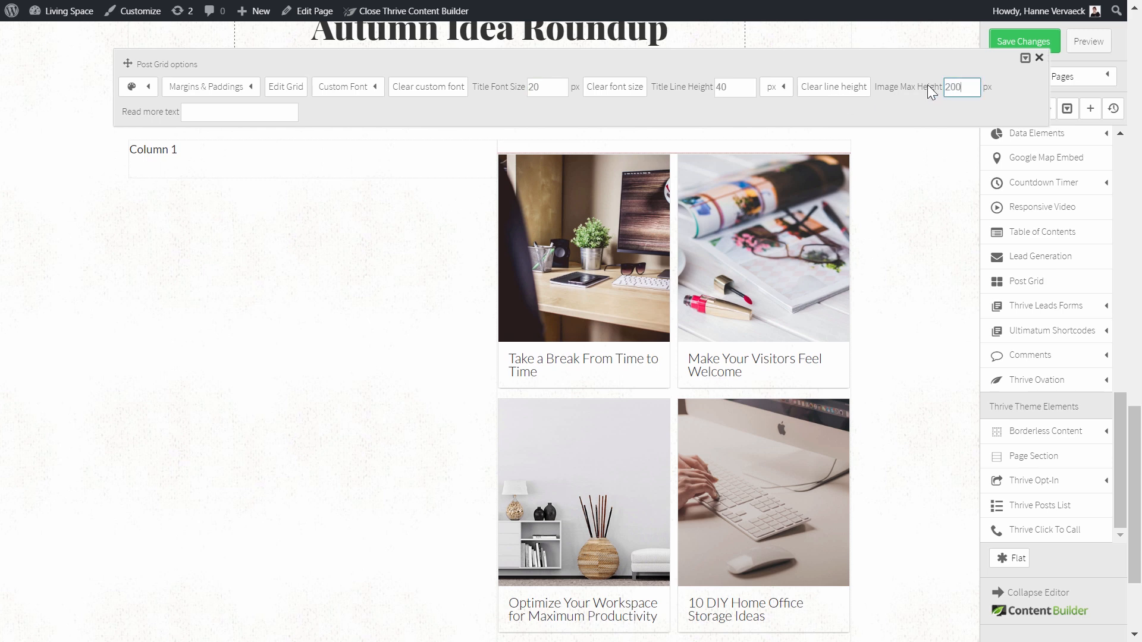
{"action": "key", "text": "Return"}
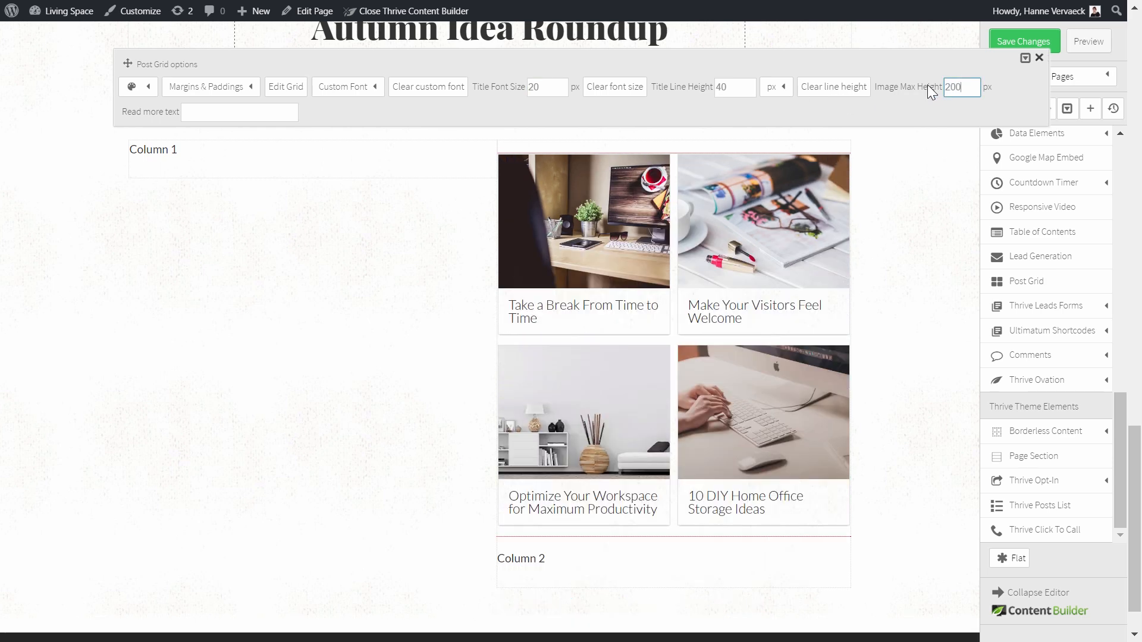
{"action": "left_click", "coordinate": [921, 237]}
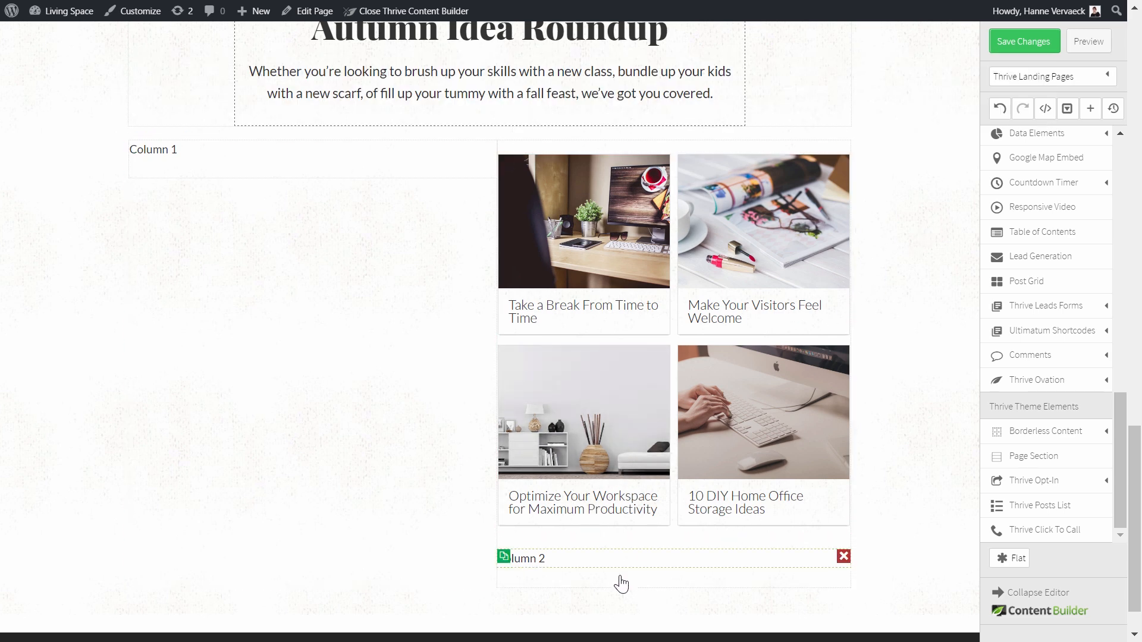
- Remove the Column 2 placeholder text and add a post grid to the first column without text and read more link
{"action": "left_click", "coordinate": [843, 558]}
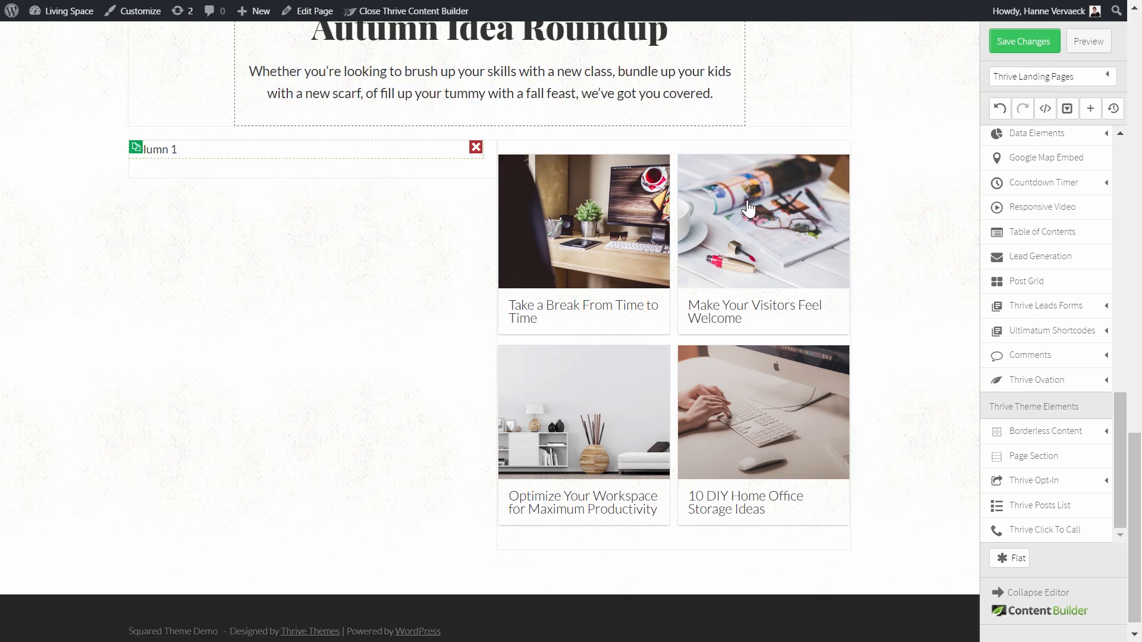
{"action": "left_click_drag", "start_coordinate": [1037, 281], "coordinate": [208, 156]}
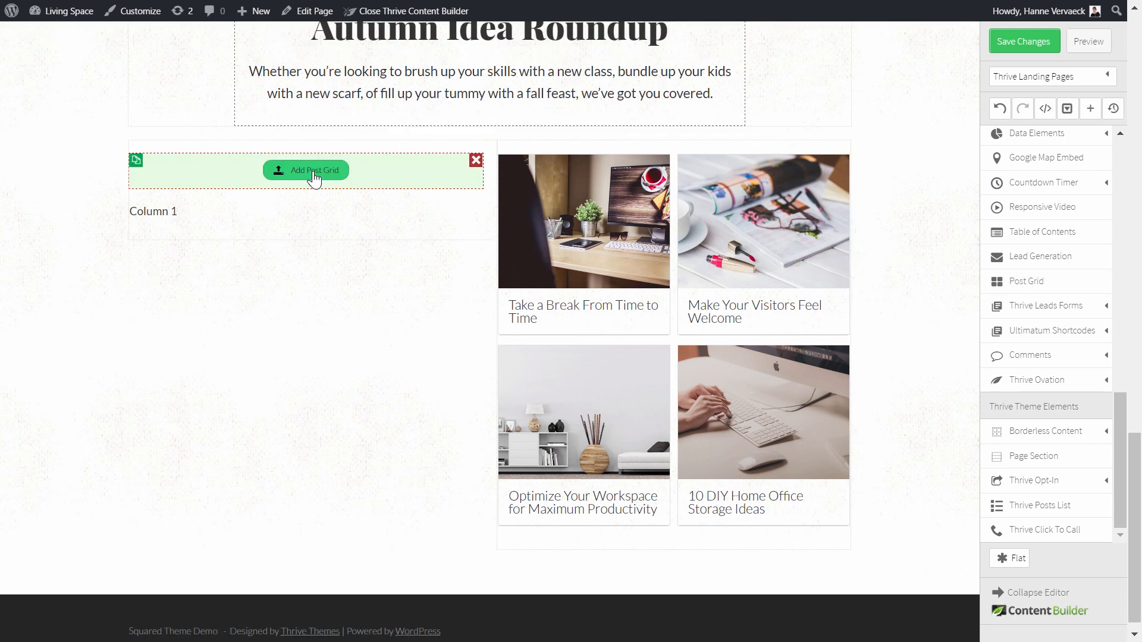
{"action": "left_click", "coordinate": [324, 177]}
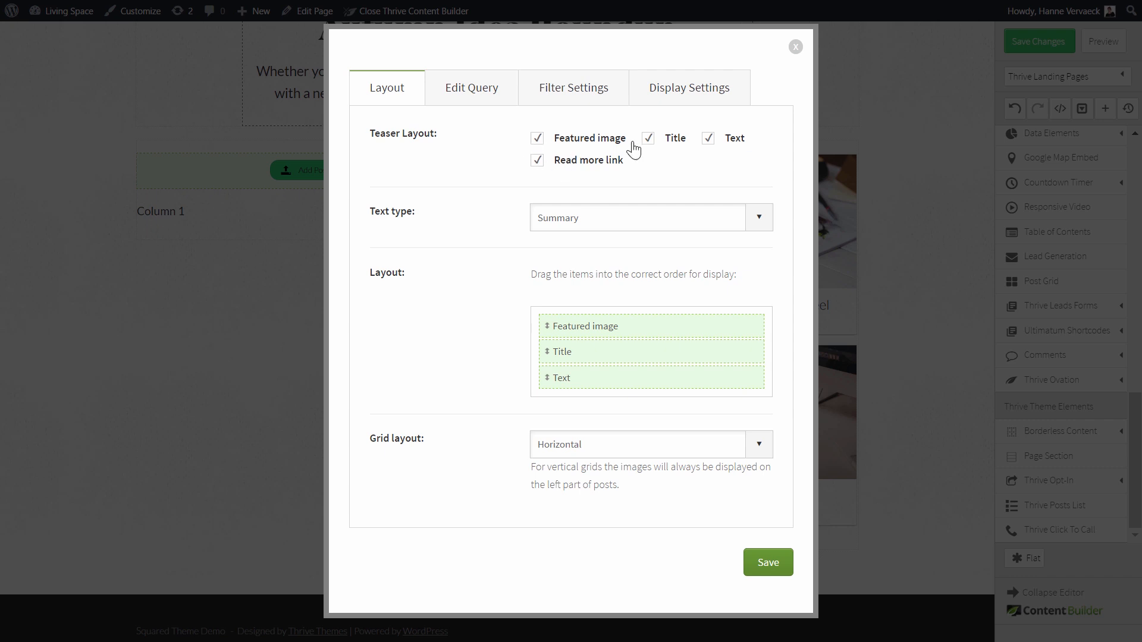
{"action": "left_click", "coordinate": [707, 140]}
{"action": "left_click", "coordinate": [537, 160]}
- Limit the new post grid to a single post in 1 column and save the grid settings
{"action": "left_click", "coordinate": [471, 92]}
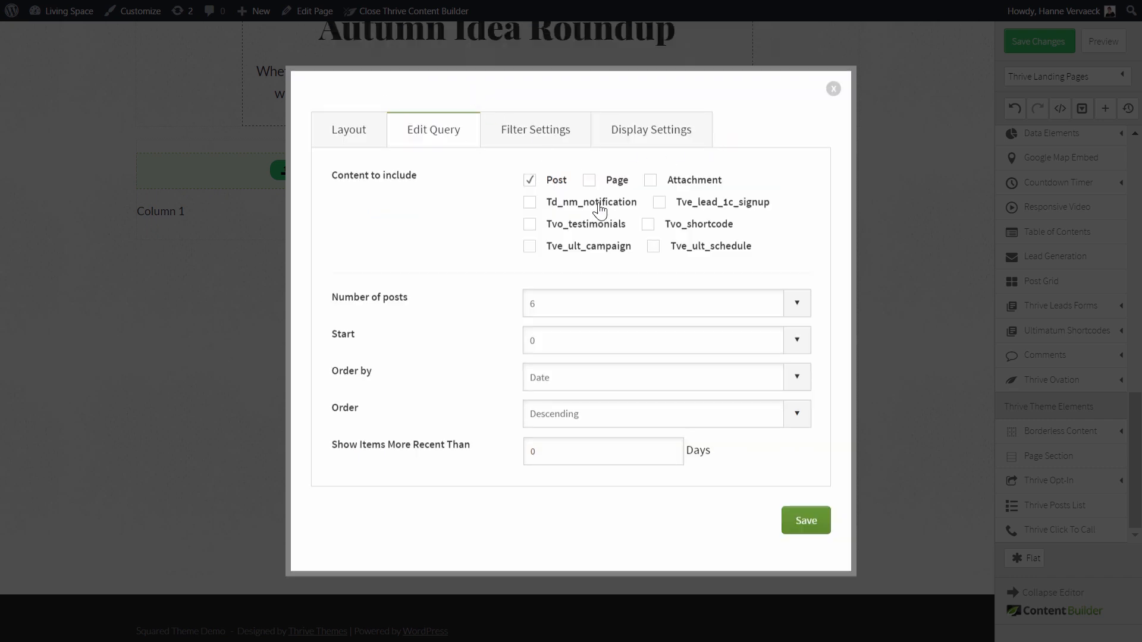
{"action": "left_click", "coordinate": [603, 309]}
{"action": "left_click", "coordinate": [584, 340]}
{"action": "left_click", "coordinate": [520, 129]}
{"action": "left_click", "coordinate": [690, 173]}
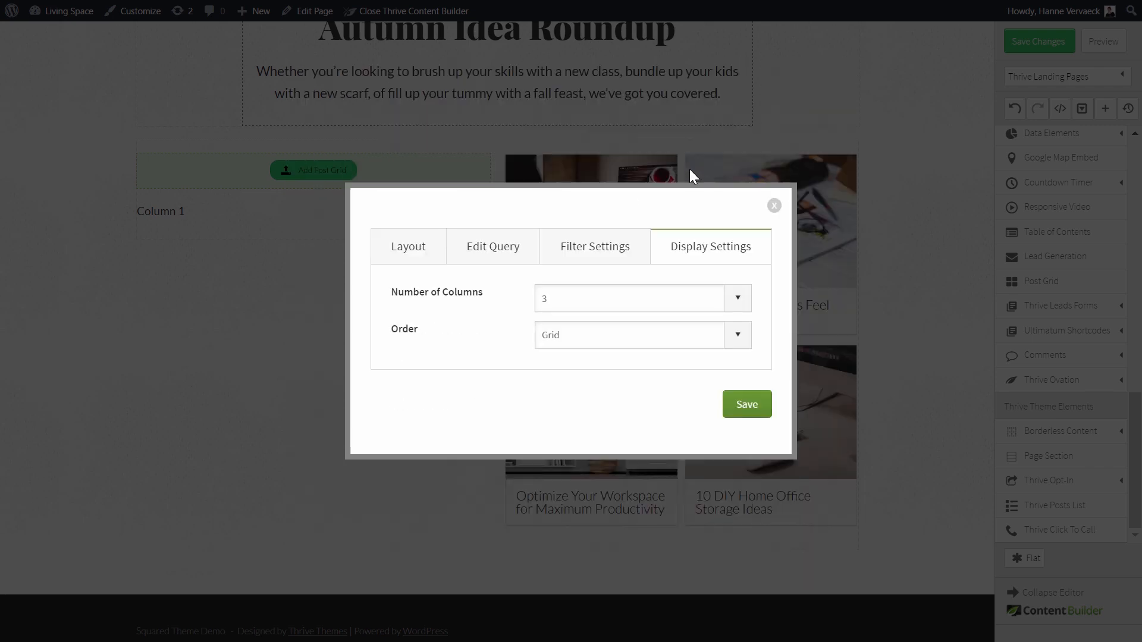
{"action": "left_click", "coordinate": [723, 305]}
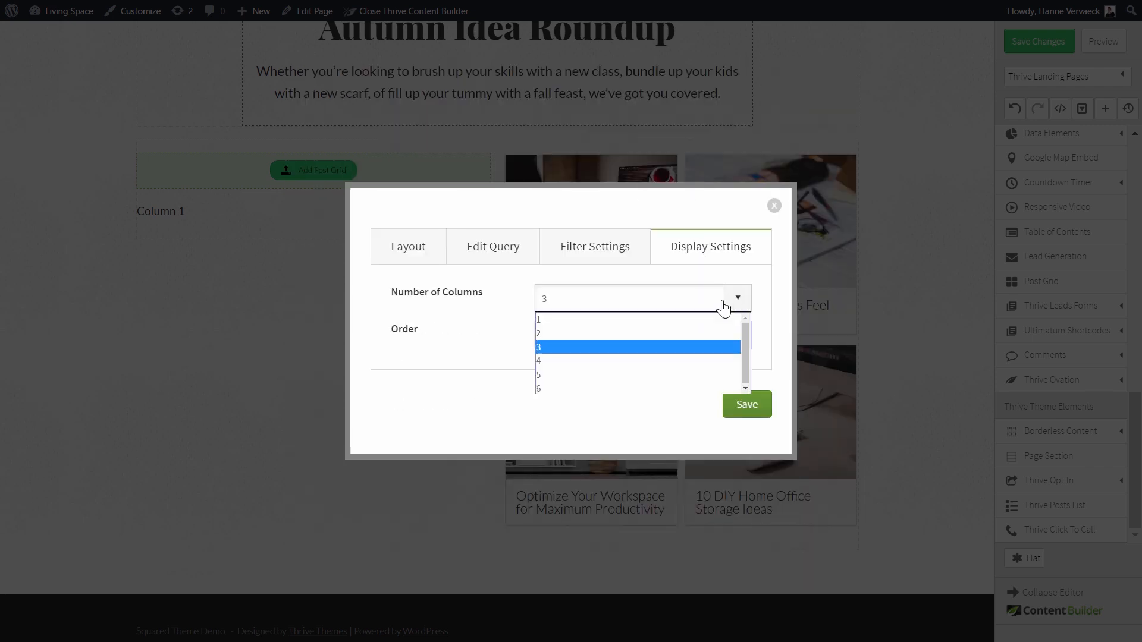
{"action": "left_click", "coordinate": [597, 324]}
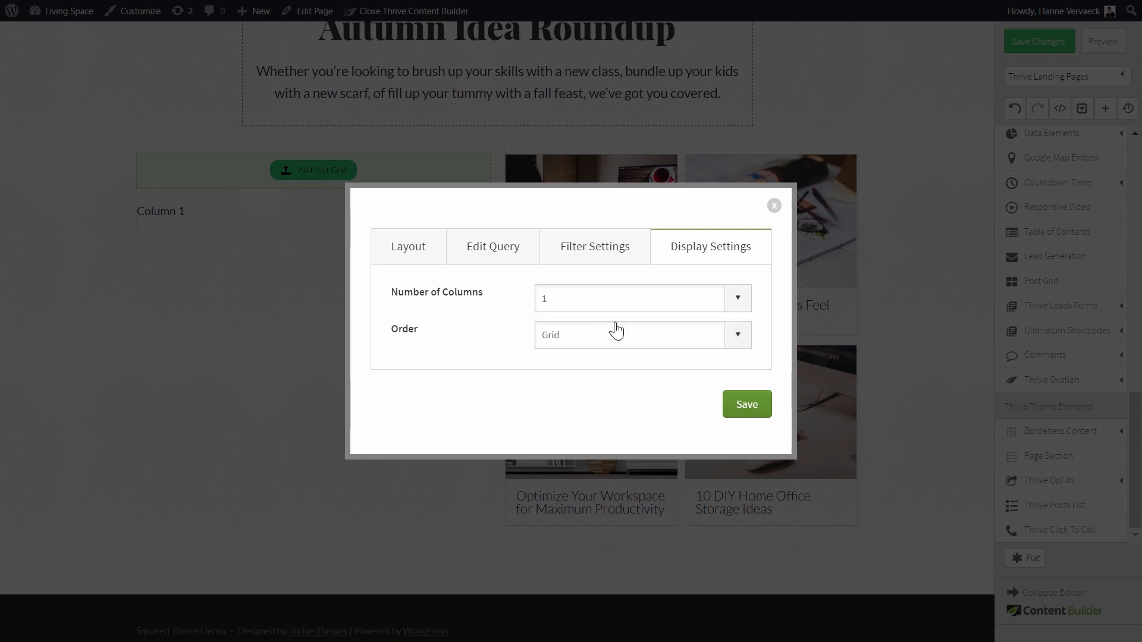
{"action": "left_click", "coordinate": [746, 404]}
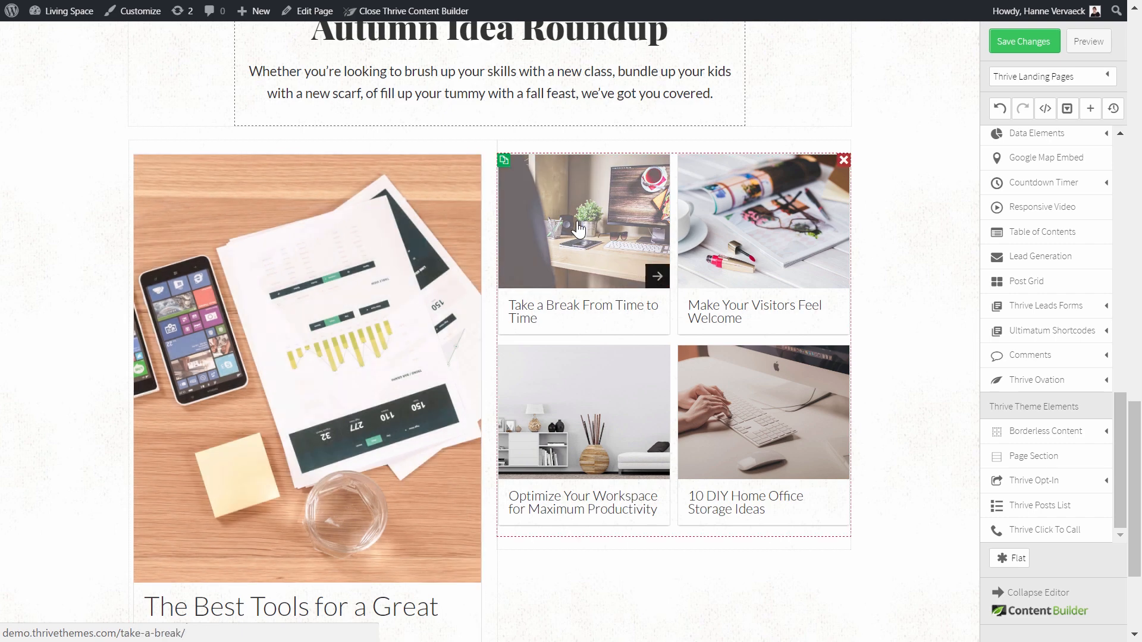
- Set the single-post grid's title font size to 26 px and its maximum image height to 490 px
{"action": "scroll", "coordinate": [252, 205], "scroll_direction": "down", "scroll_amount": 2}
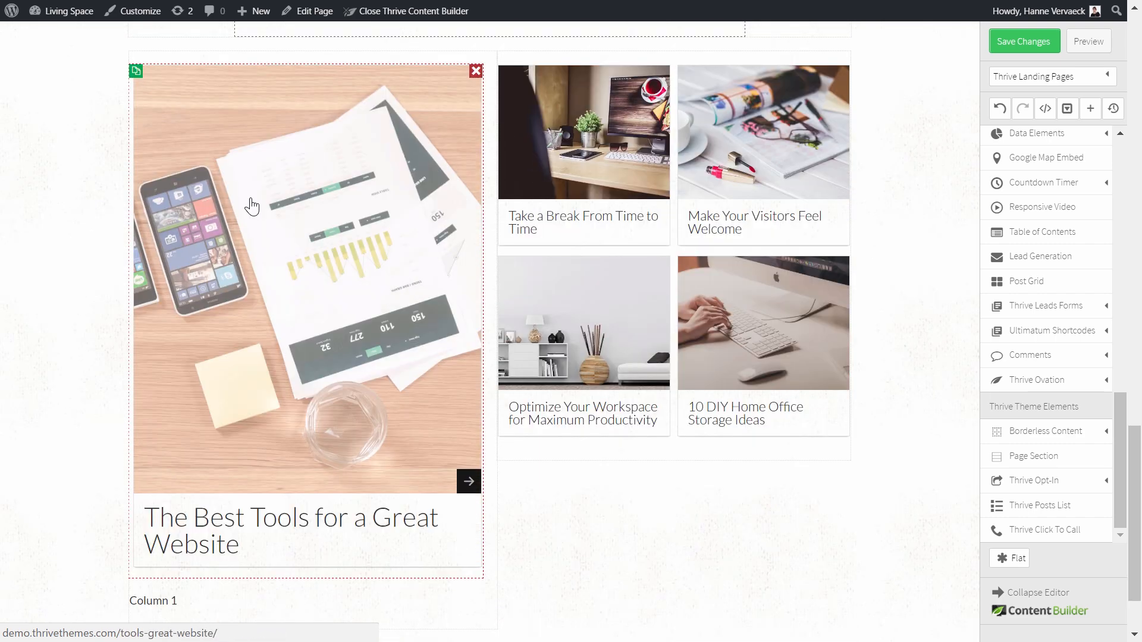
{"action": "left_click", "coordinate": [226, 176]}
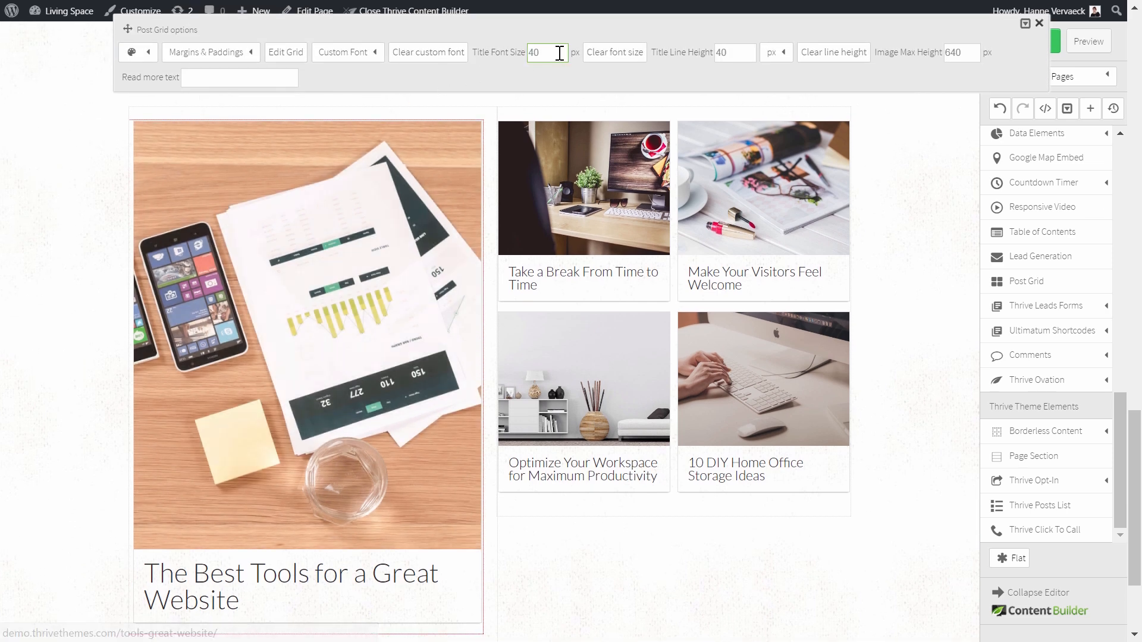
{"action": "double_click", "coordinate": [553, 52]}
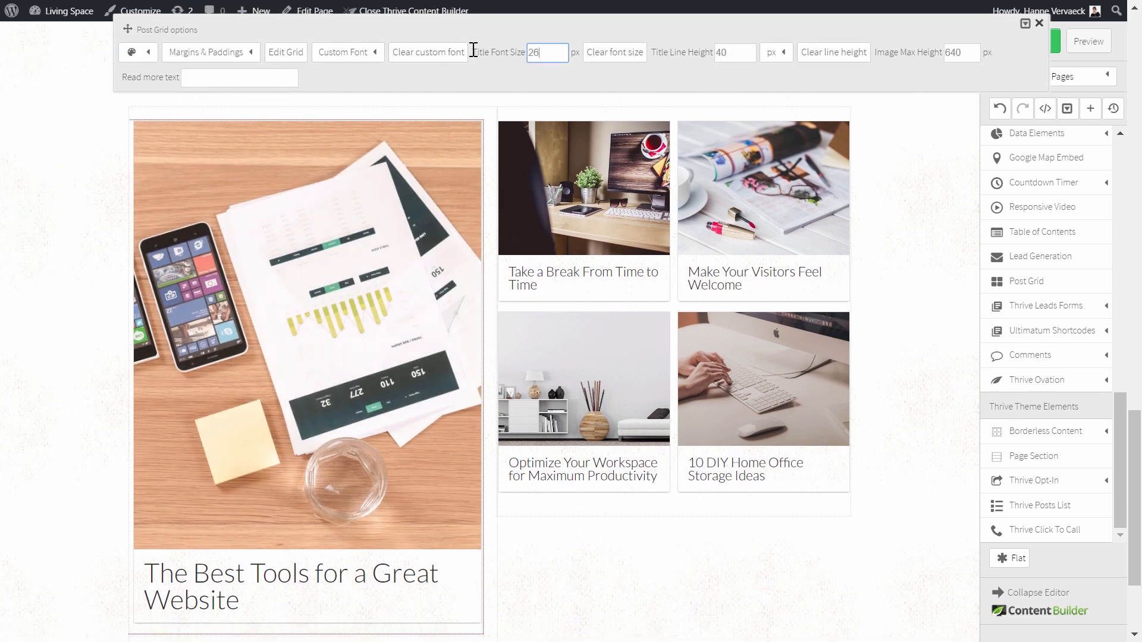
{"action": "left_click", "coordinate": [487, 71]}
{"action": "left_click", "coordinate": [740, 54]}
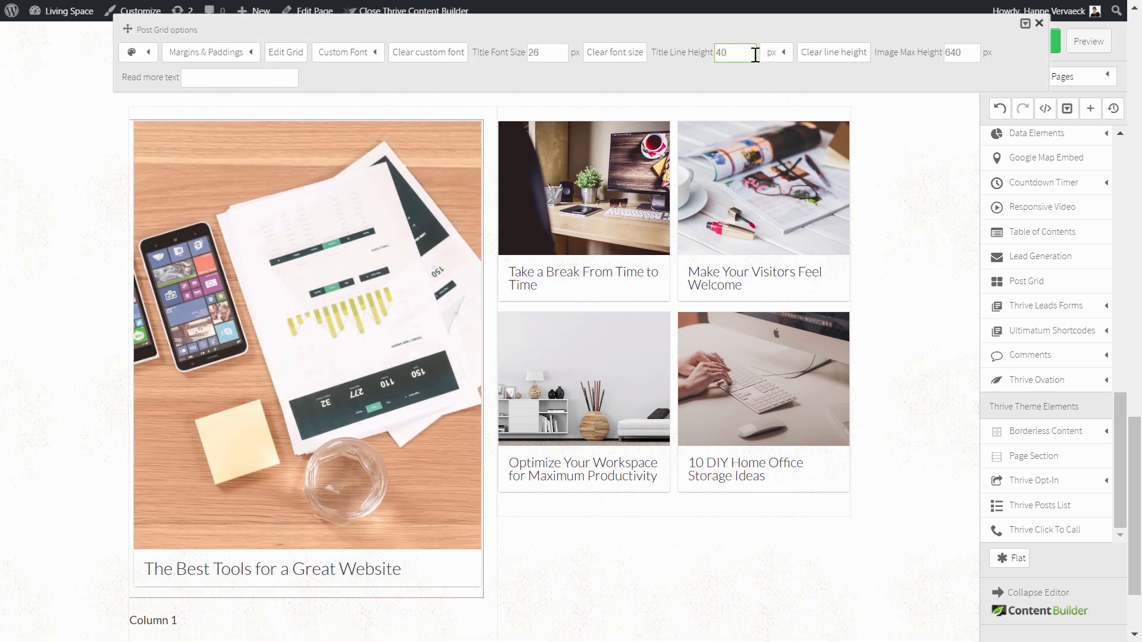
{"action": "left_click_drag", "start_coordinate": [967, 53], "coordinate": [907, 52]}
{"action": "type", "text": "490"}
{"action": "key", "text": "Return"}
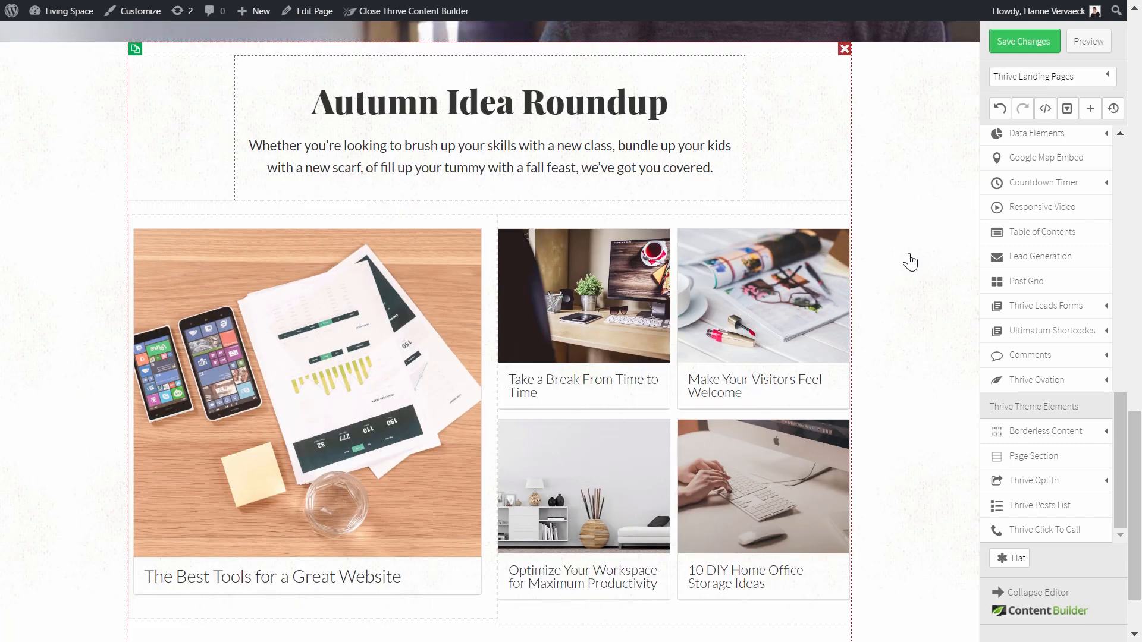
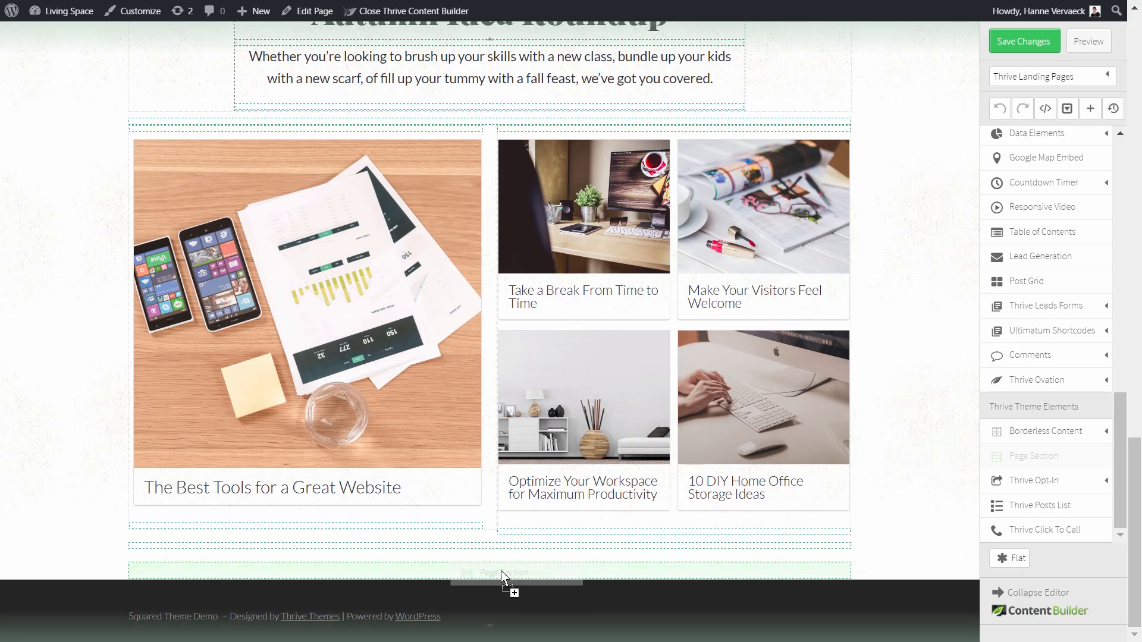
- Add a page section below the post grids with pie.jpg as its full height background image
{"action": "left_click_drag", "start_coordinate": [533, 571], "coordinate": [536, 569]}
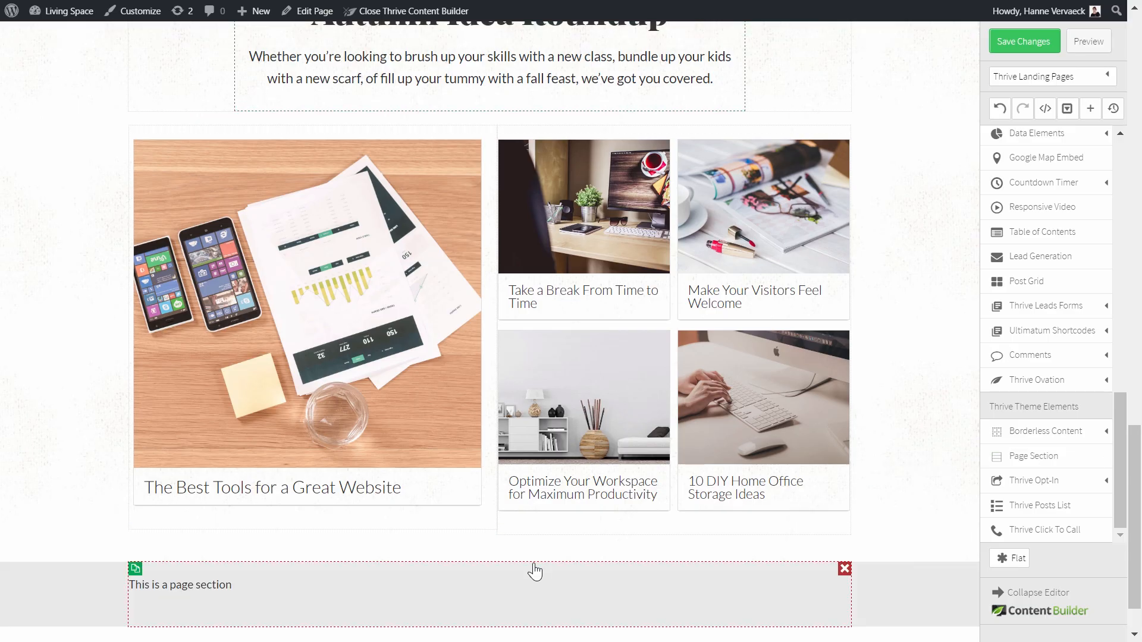
{"action": "left_click", "coordinate": [44, 594]}
{"action": "left_click", "coordinate": [329, 470]}
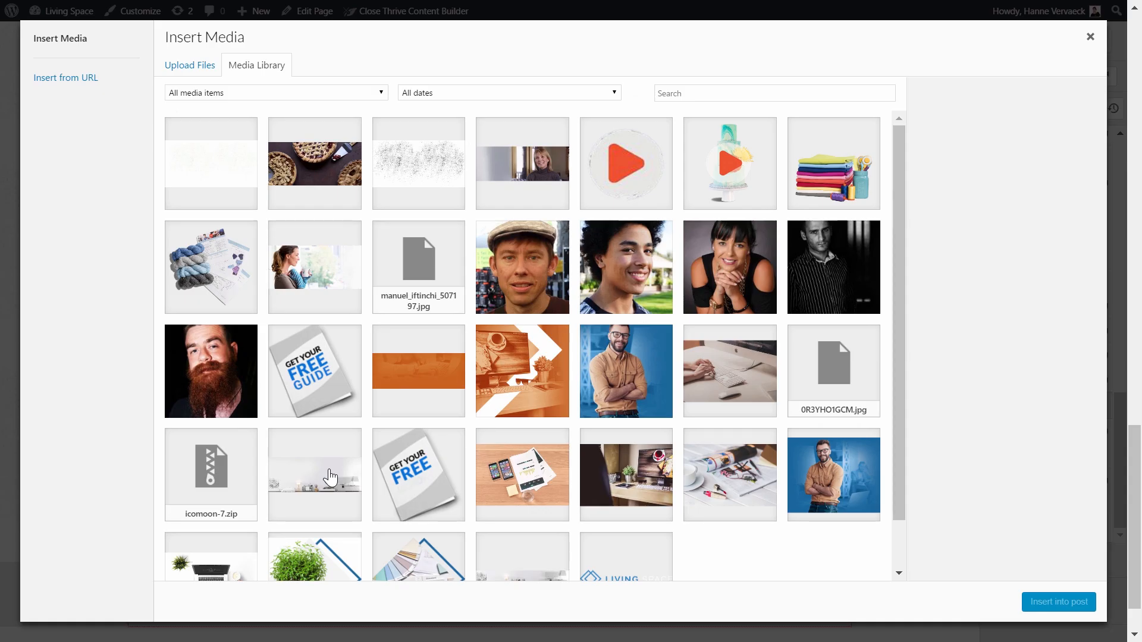
{"action": "left_click", "coordinate": [316, 205]}
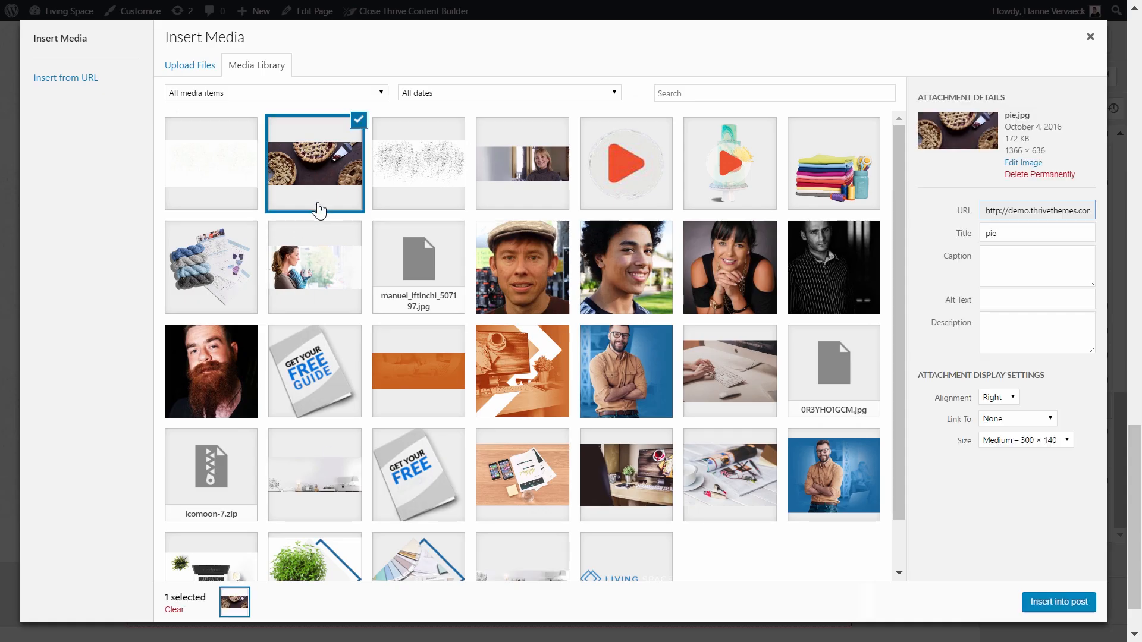
{"action": "left_click", "coordinate": [1059, 603]}
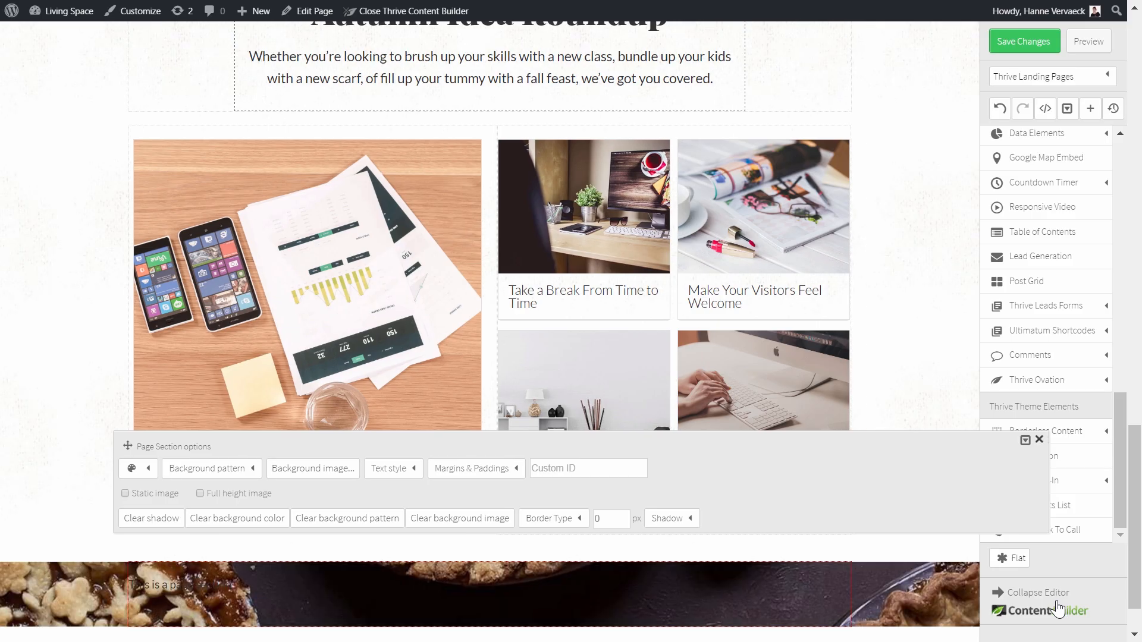
{"action": "left_click", "coordinate": [201, 493]}
{"action": "scroll", "coordinate": [381, 512], "scroll_direction": "down", "scroll_amount": 6}
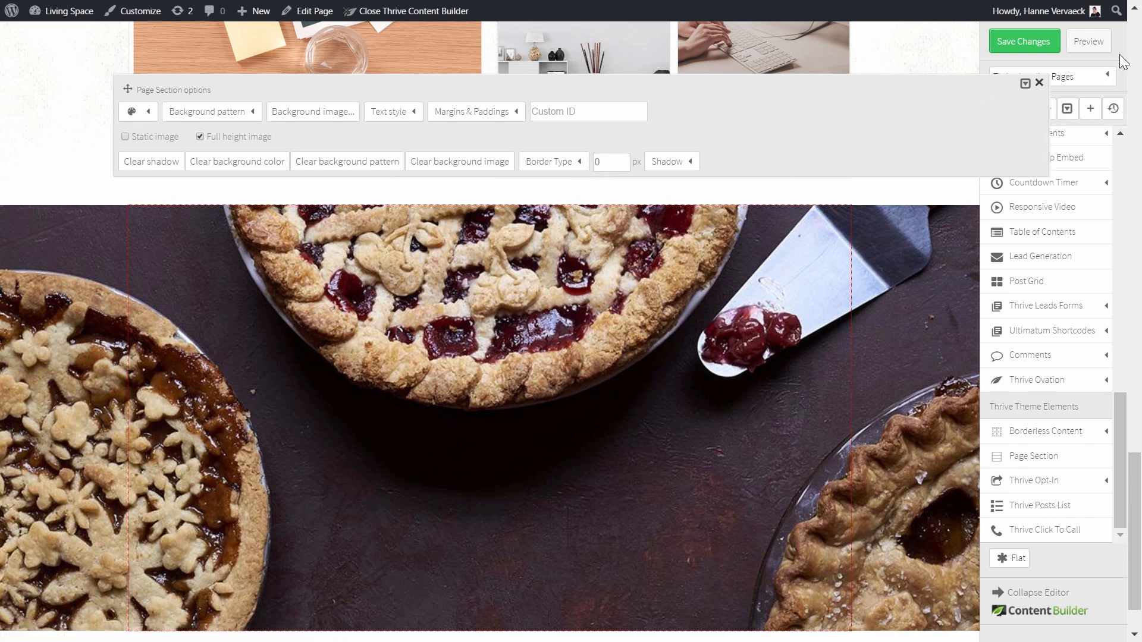
- Replace the pie section's placeholder text with "HUNGRY FOR MORE?"
{"action": "left_click", "coordinate": [495, 226]}
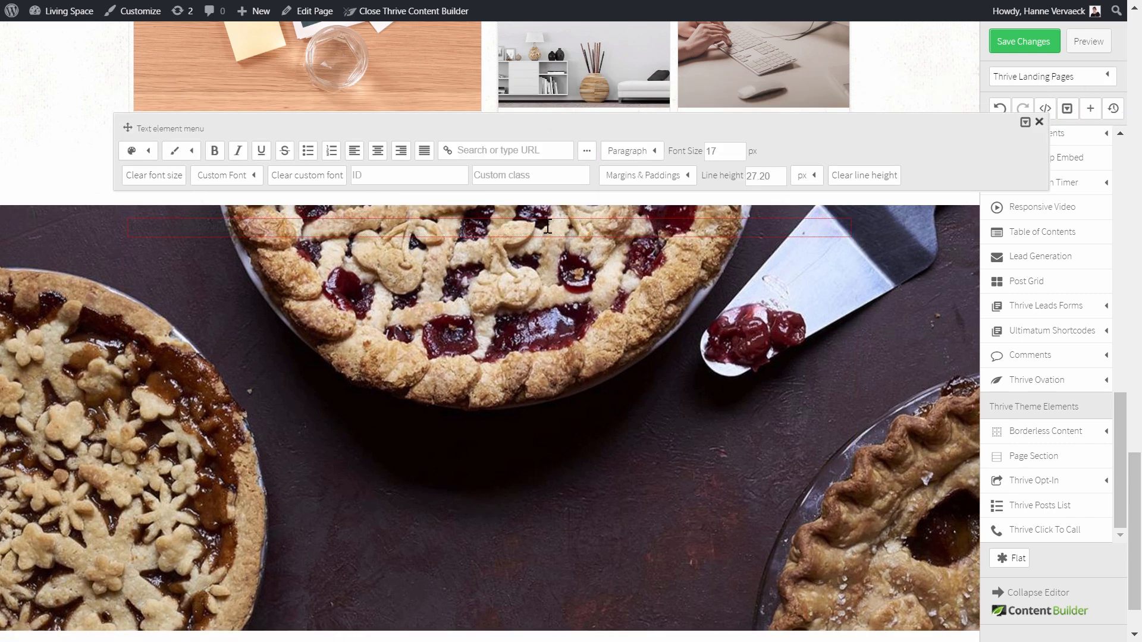
{"action": "left_click_drag", "start_coordinate": [378, 228], "coordinate": [106, 237]}
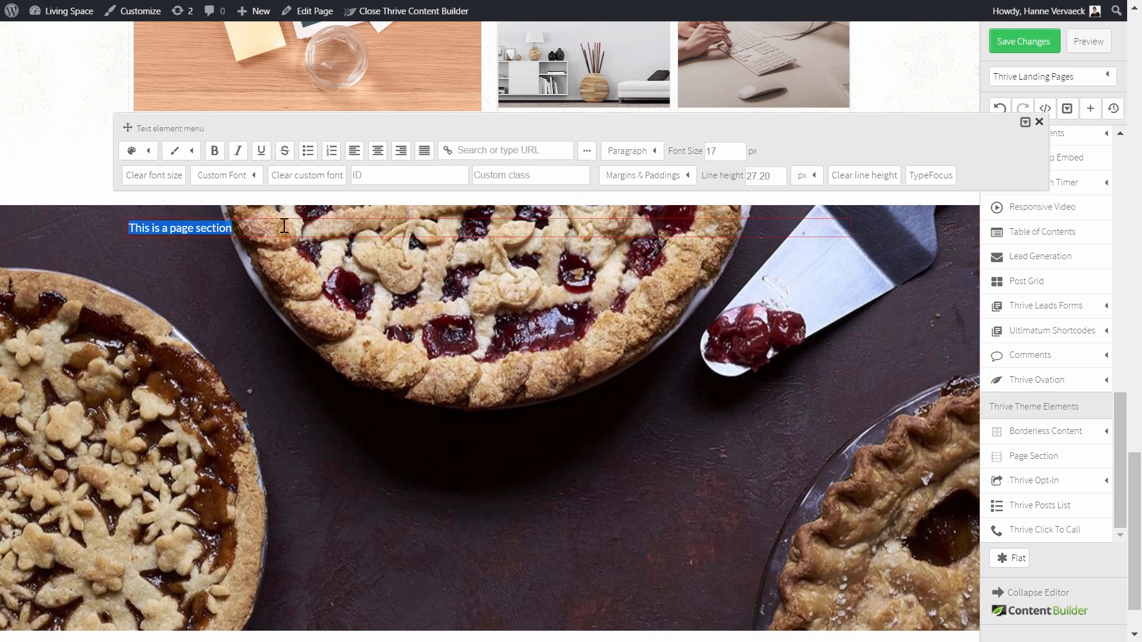
{"action": "key", "text": "Escape"}
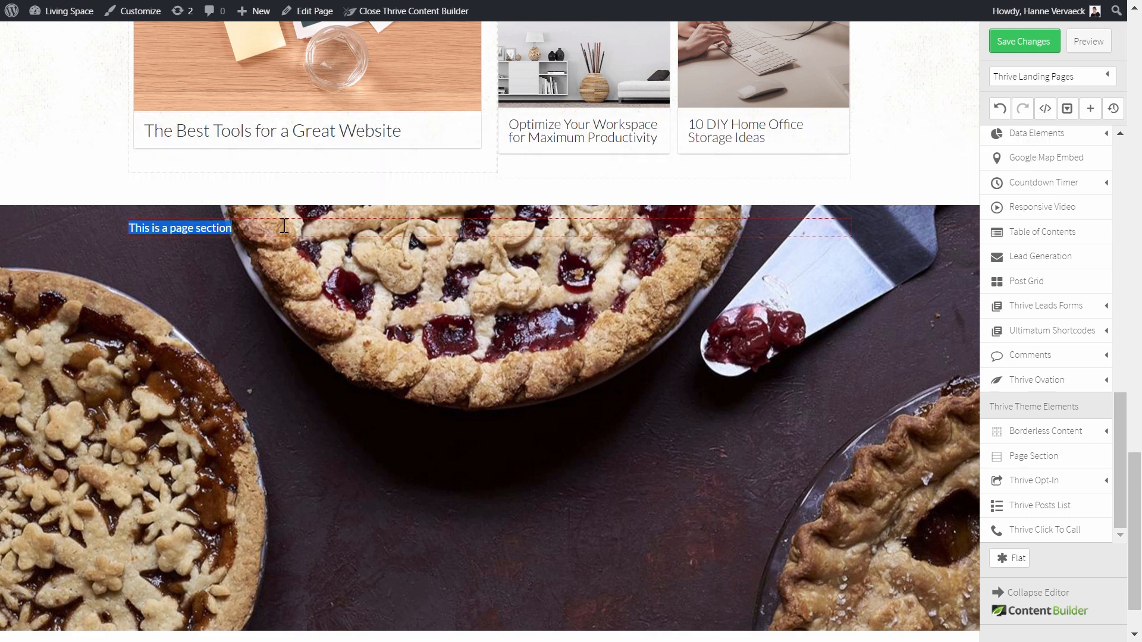
{"action": "key", "text": "BackSpace"}
{"action": "key", "text": "ctrl+v"}
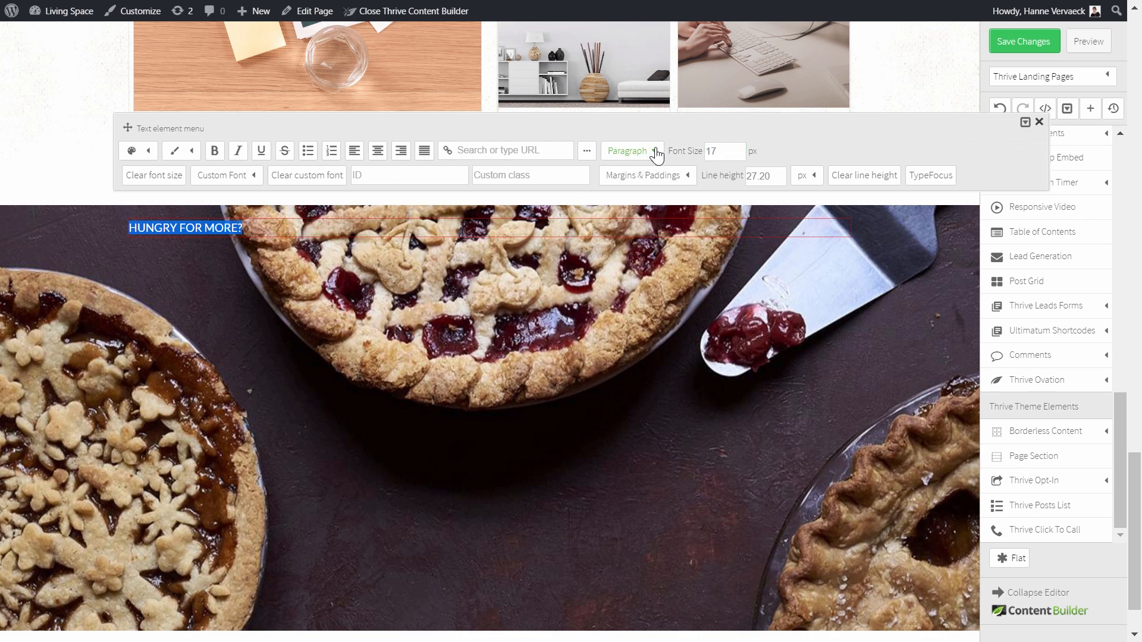
- Format "HUNGRY FOR MORE?" as a centered Heading 1 at 80 px with a top margin of 240 px
{"action": "left_click", "coordinate": [652, 151]}
{"action": "left_click_drag", "start_coordinate": [717, 154], "coordinate": [631, 157]}
{"action": "type", "text": "80"}
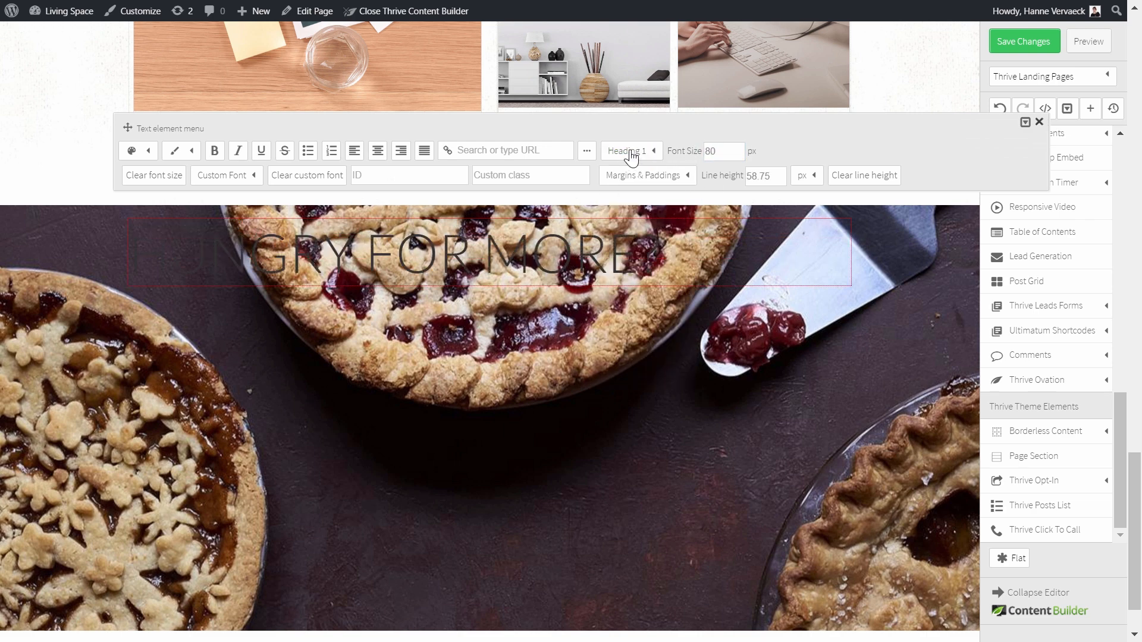
{"action": "left_click", "coordinate": [377, 152]}
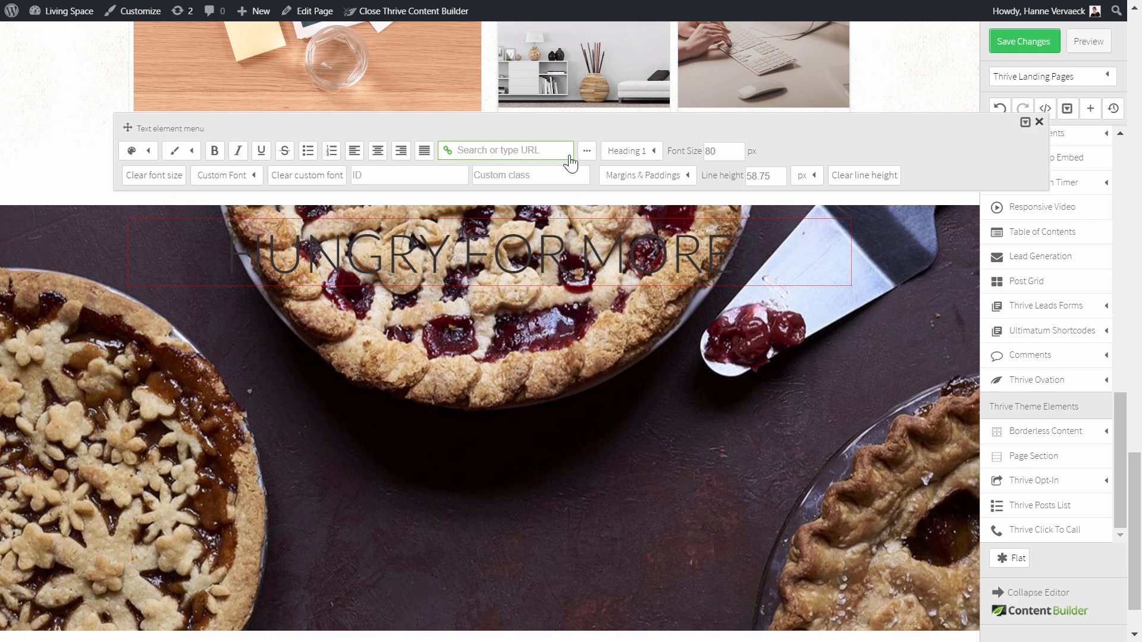
{"action": "left_click", "coordinate": [664, 177]}
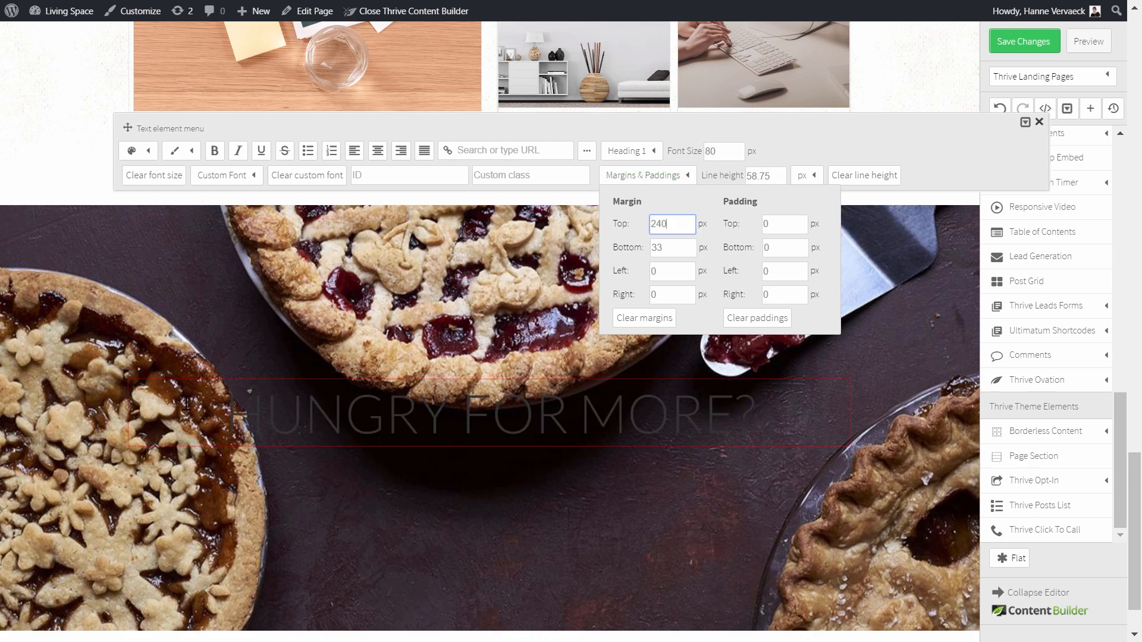
- Make the "HUNGRY FOR MORE?" heading bold and set its text color to white (ffffff)
{"action": "left_click_drag", "start_coordinate": [216, 409], "coordinate": [798, 403]}
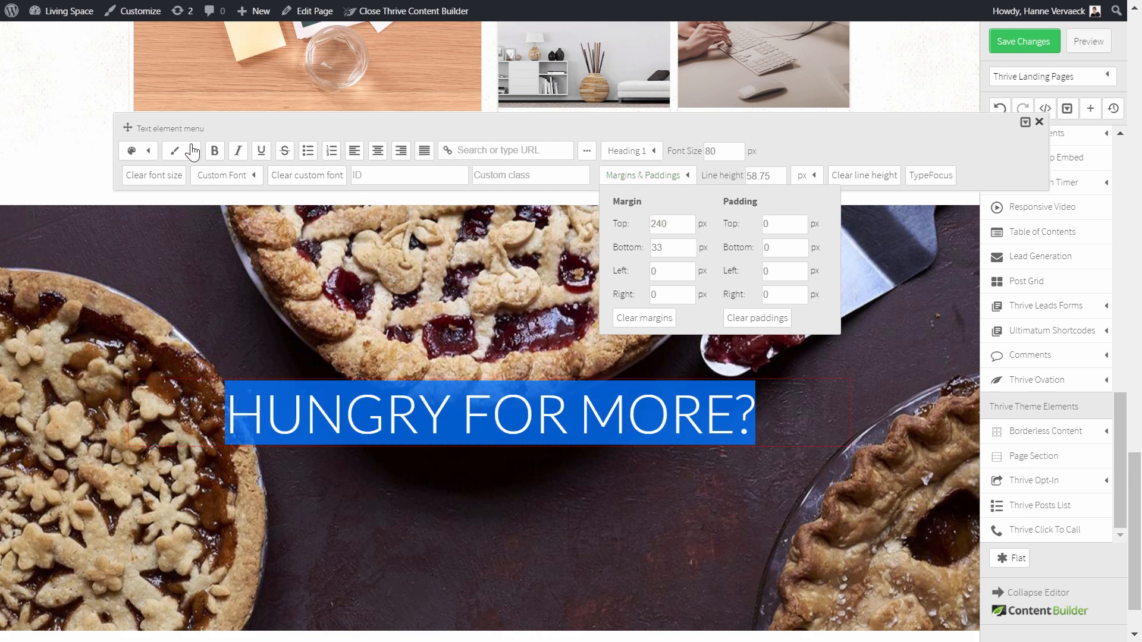
{"action": "left_click", "coordinate": [215, 151]}
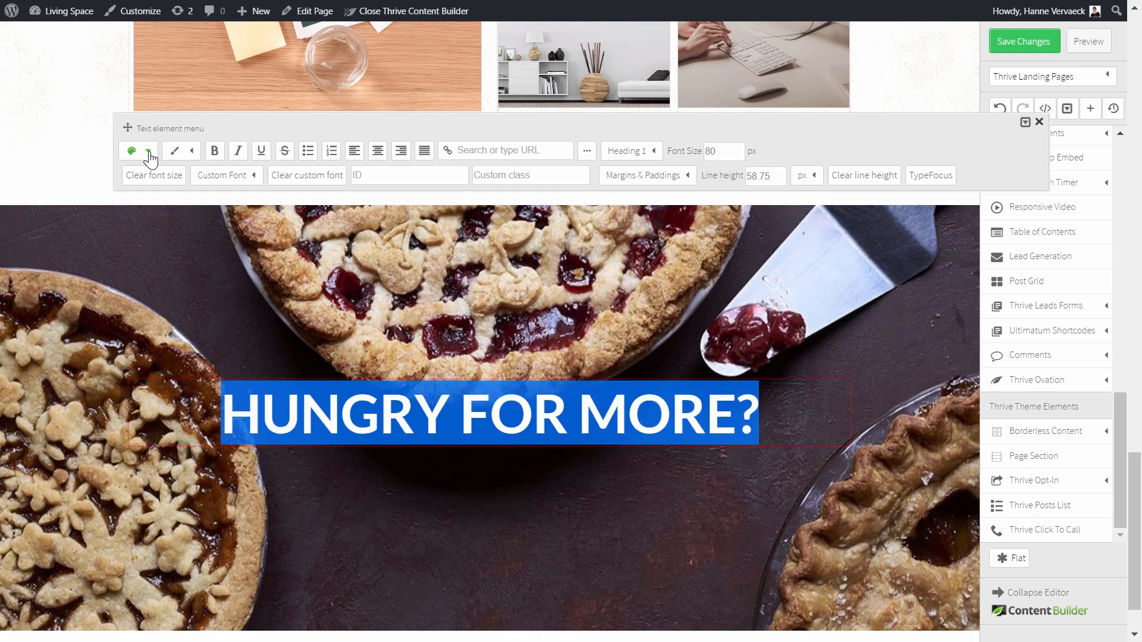
{"action": "left_click", "coordinate": [148, 151]}
{"action": "left_click", "coordinate": [271, 198]}
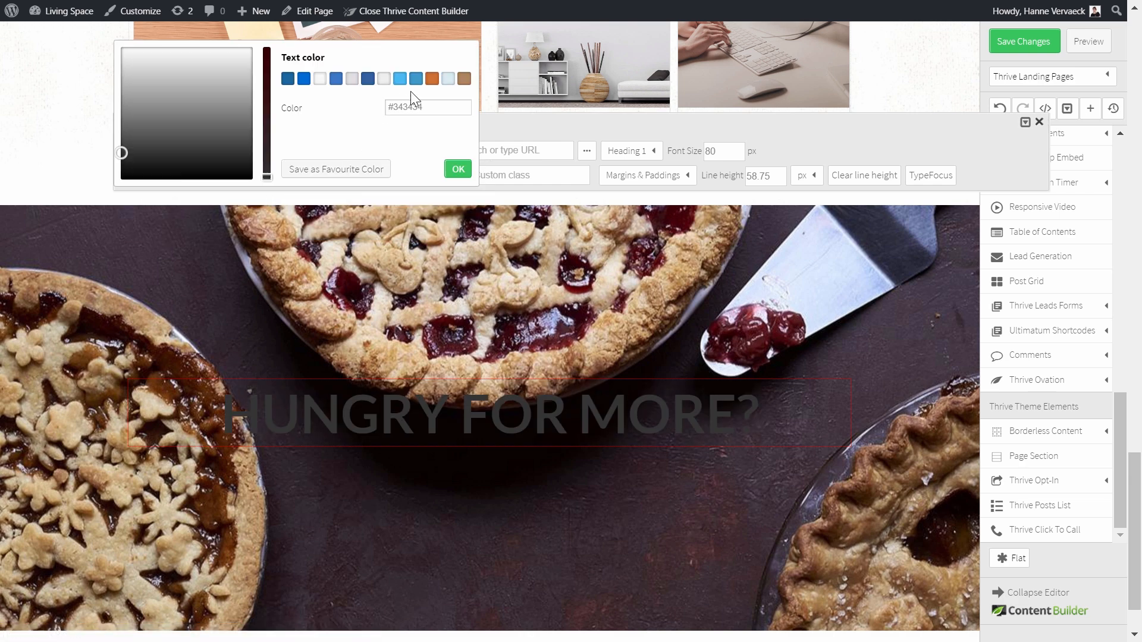
{"action": "left_click_drag", "start_coordinate": [432, 107], "coordinate": [311, 107]}
{"action": "type", "text": "fffff"}
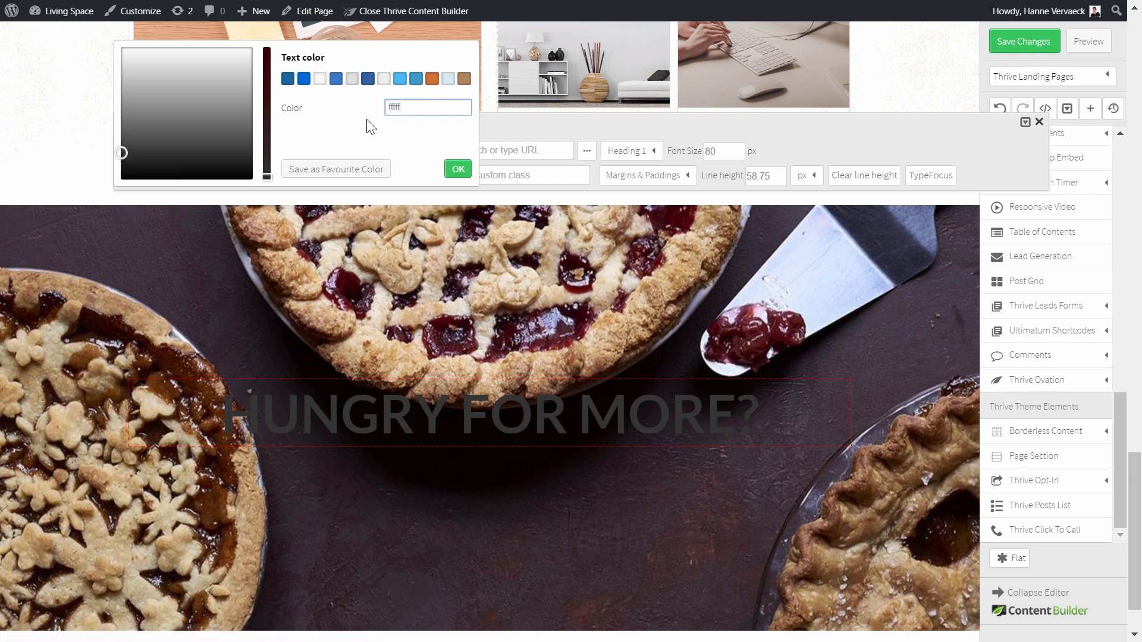
{"action": "type", "text": "f"}
{"action": "left_click", "coordinate": [457, 168]}
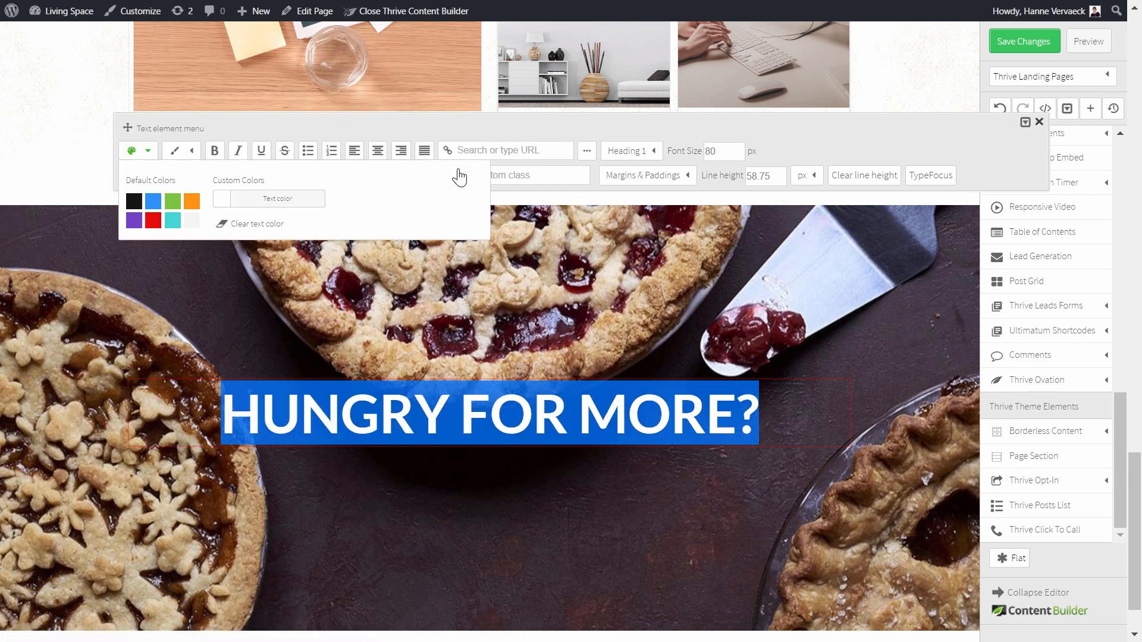
- Add a text element below the heading in the pie section reading "Dig into our pie recipes and tutorials"
{"action": "scroll", "coordinate": [1073, 171], "scroll_direction": "up", "scroll_amount": 5}
{"action": "left_click_drag", "start_coordinate": [1059, 167], "coordinate": [474, 577]}
{"action": "scroll", "coordinate": [395, 459], "scroll_direction": "down", "scroll_amount": 3}
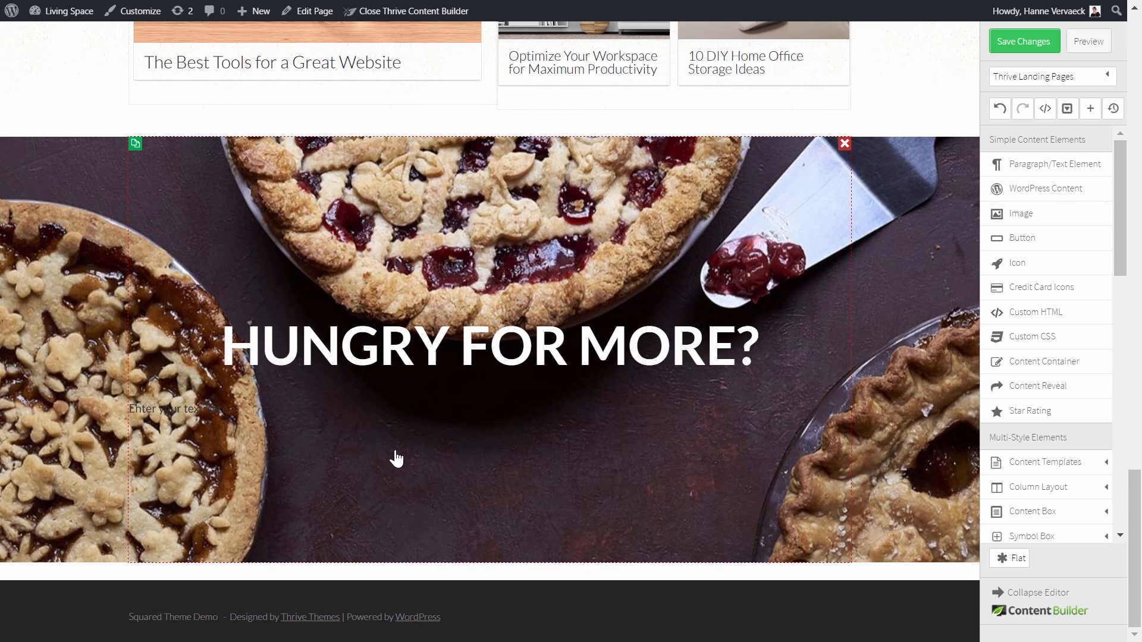
{"action": "left_click", "coordinate": [389, 419]}
{"action": "type", "text": "Dig into our pie recipes and tutorials"}
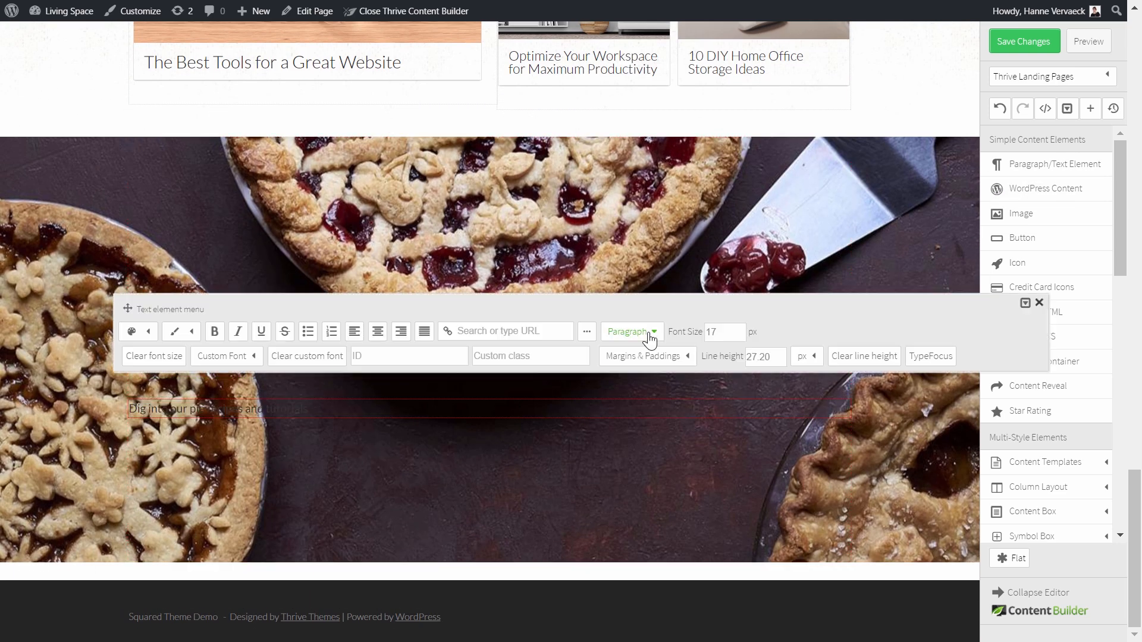
- Format the pie recipes line as Heading 3 and center it
{"action": "left_click", "coordinate": [647, 331]}
{"action": "left_click", "coordinate": [644, 488]}
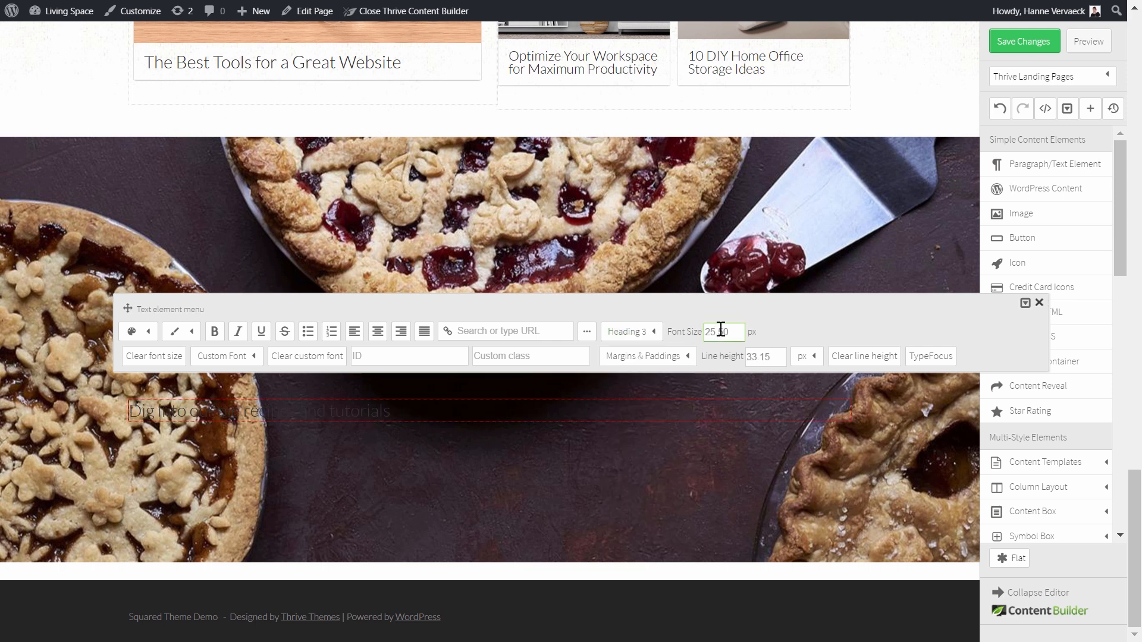
{"action": "left_click", "coordinate": [377, 331]}
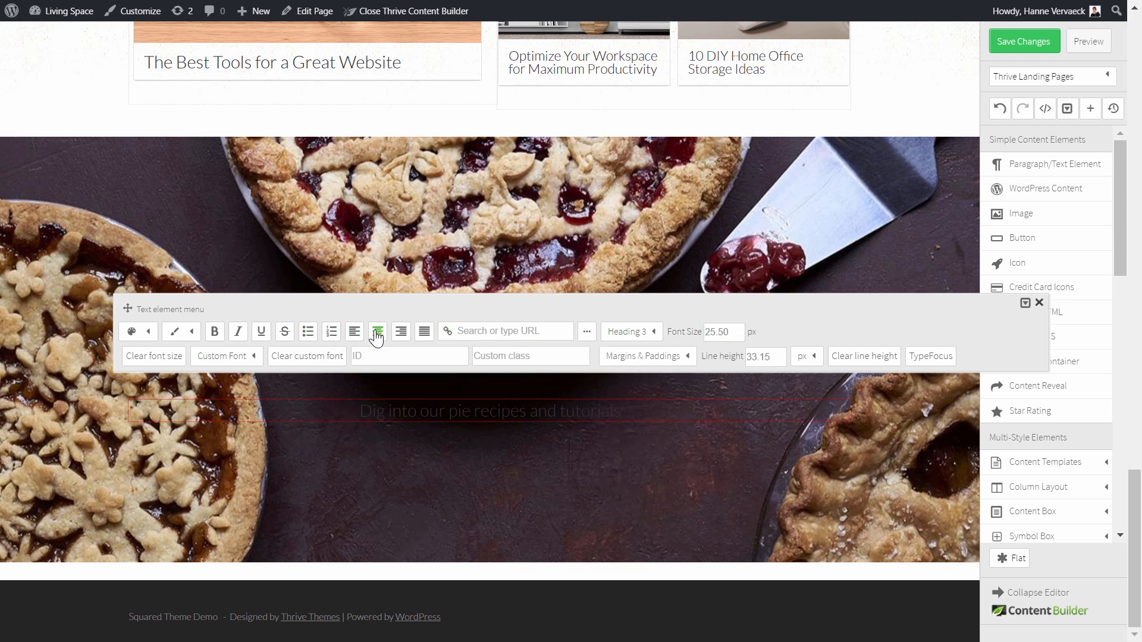
- Make the "Dig into our pie recipes and tutorials" line bold and set its text color to white (ffffff)
{"action": "left_click_drag", "start_coordinate": [701, 411], "coordinate": [318, 410]}
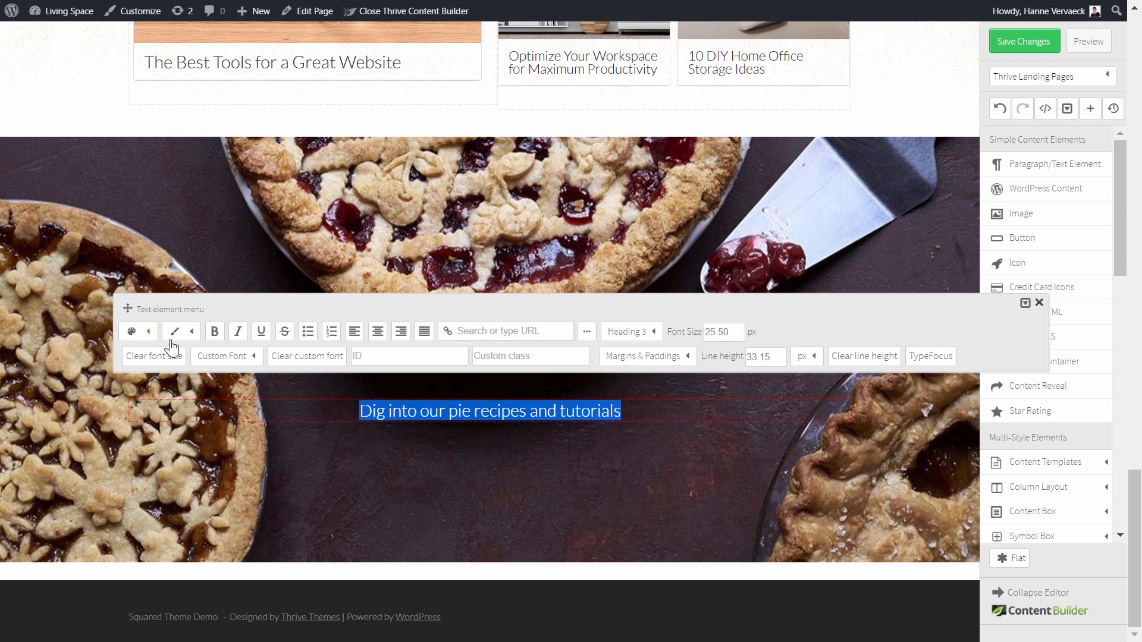
{"action": "left_click", "coordinate": [215, 333]}
{"action": "left_click", "coordinate": [148, 331]}
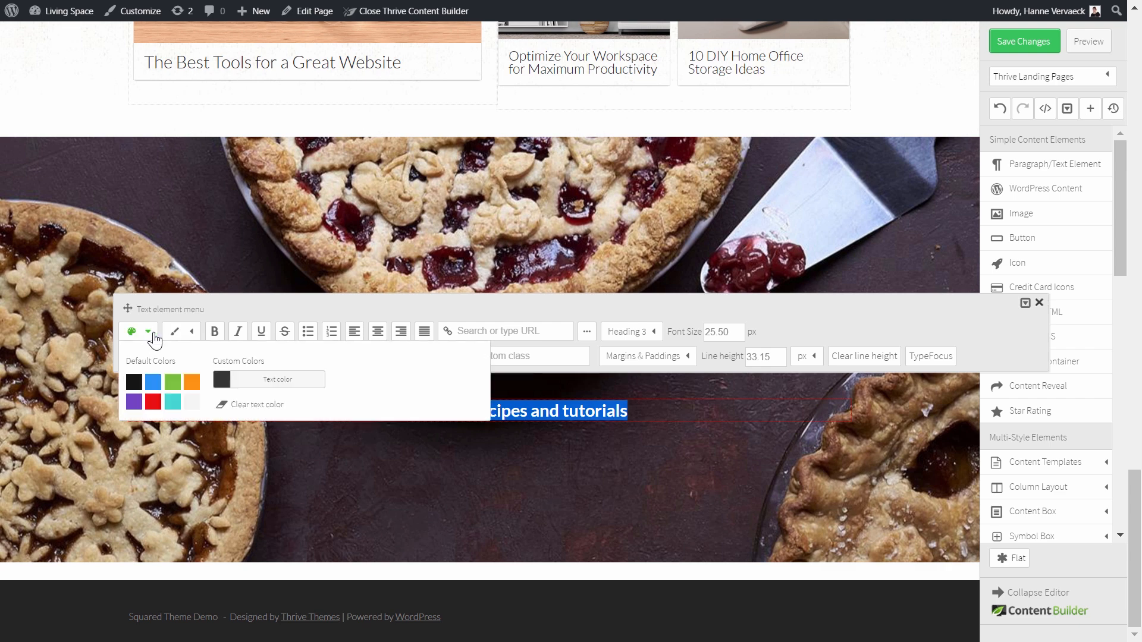
{"action": "left_click", "coordinate": [273, 383]}
{"action": "left_click", "coordinate": [439, 288]}
{"action": "type", "text": "ffffff"}
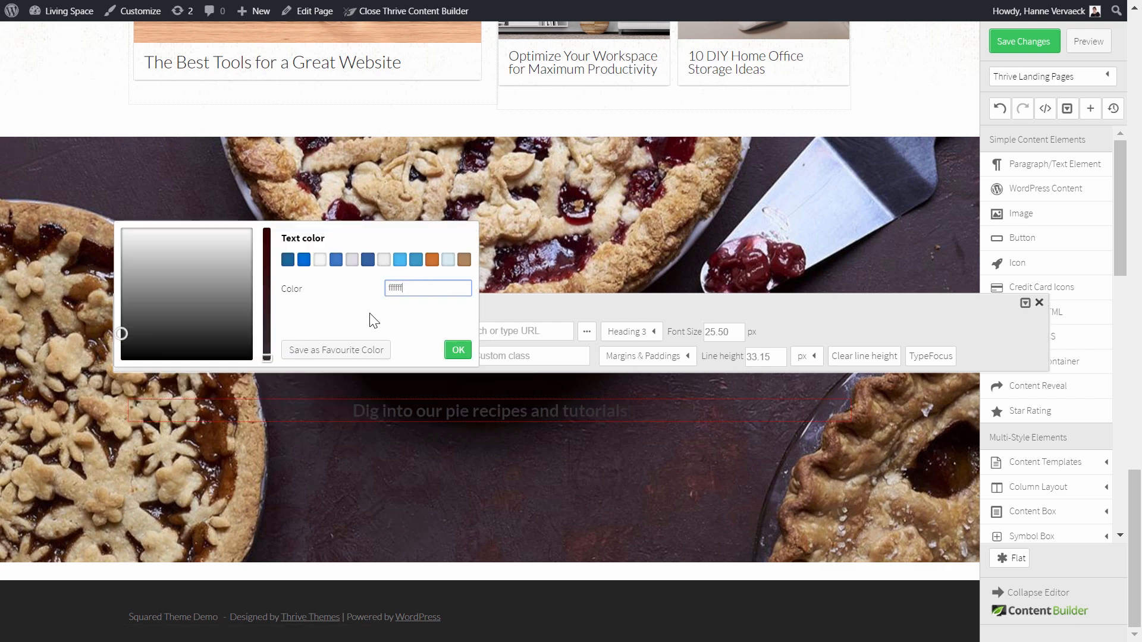
{"action": "left_click", "coordinate": [384, 324]}
{"action": "left_click", "coordinate": [459, 350]}
- Set the font size of the pie recipes line to 30 px
{"action": "double_click", "coordinate": [736, 332]}
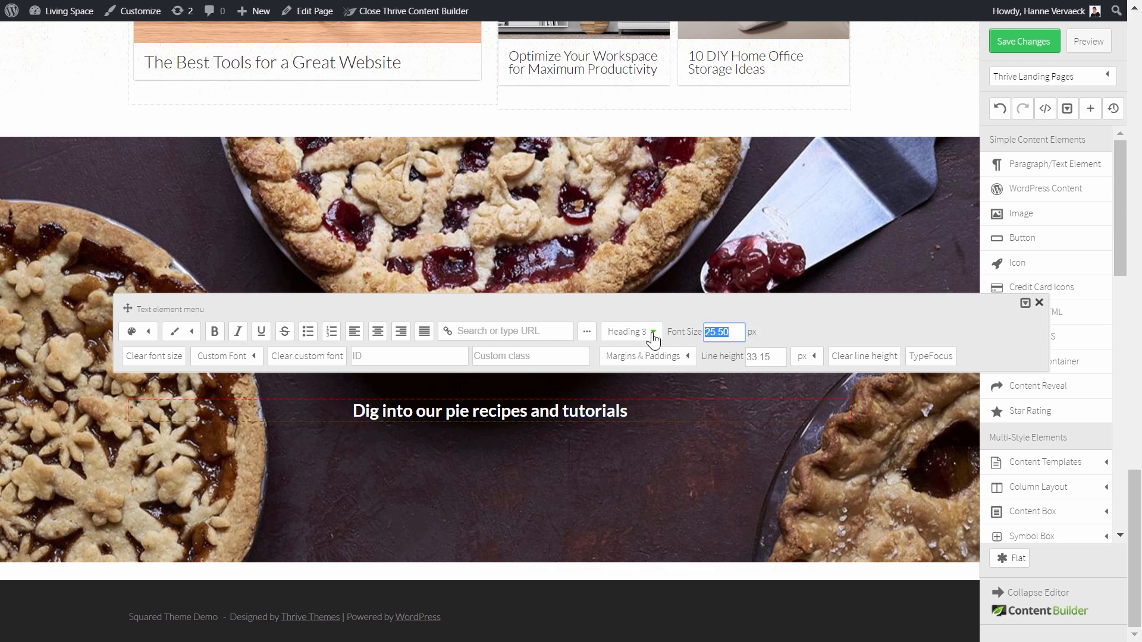
{"action": "type", "text": "30"}
{"action": "key", "text": "Return"}
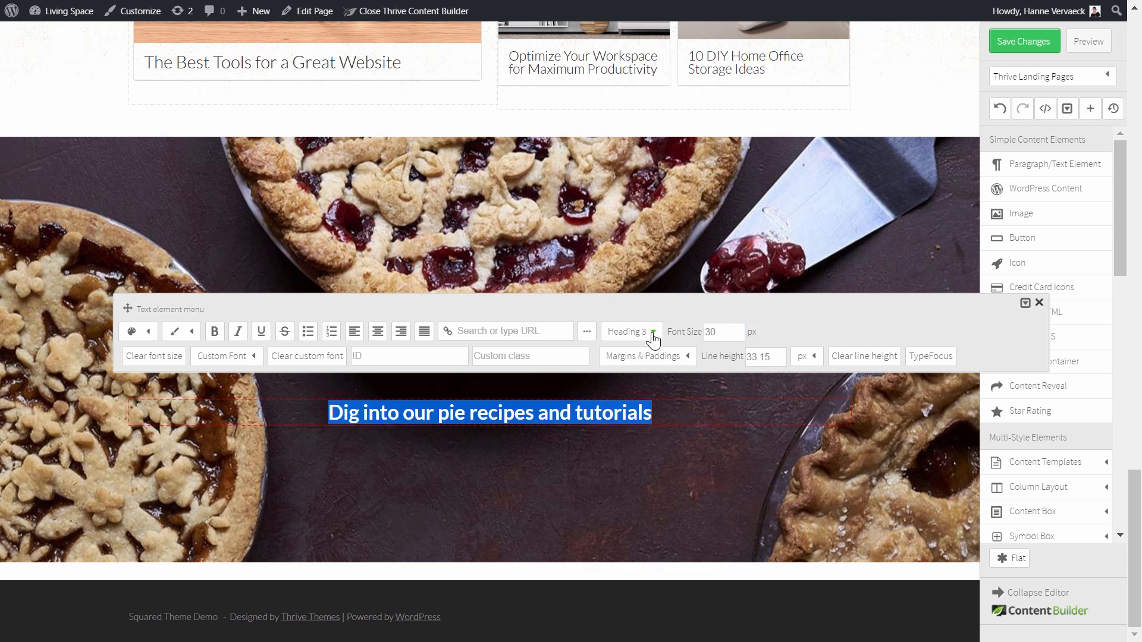
- Link the pie recipes line to the Thank You page
{"action": "left_click", "coordinate": [508, 331]}
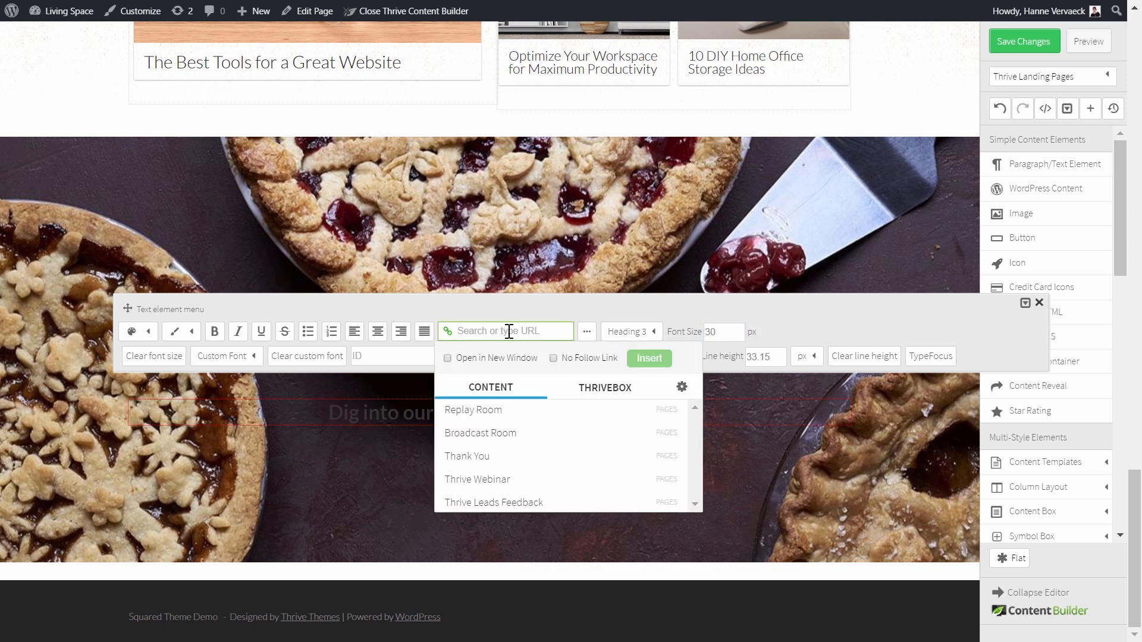
{"action": "left_click", "coordinate": [478, 456]}
{"action": "left_click", "coordinate": [647, 359]}
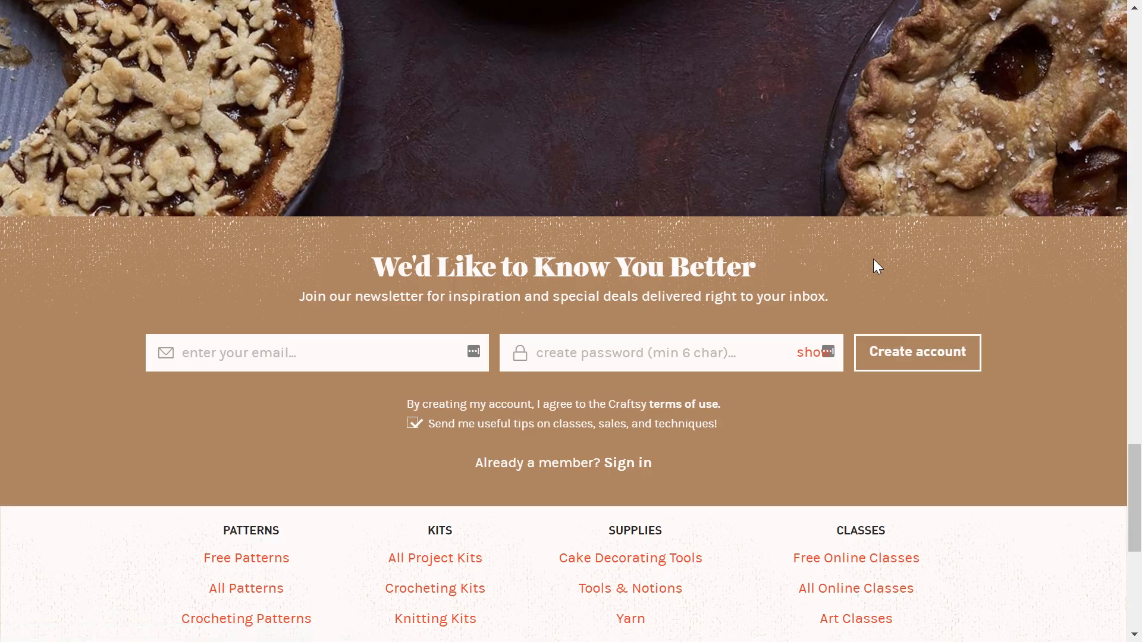
- Add a page section below the pie section and give it the saved brown background color rgba(176,135,97,1)
{"action": "left_click_drag", "start_coordinate": [1033, 455], "coordinate": [408, 594]}
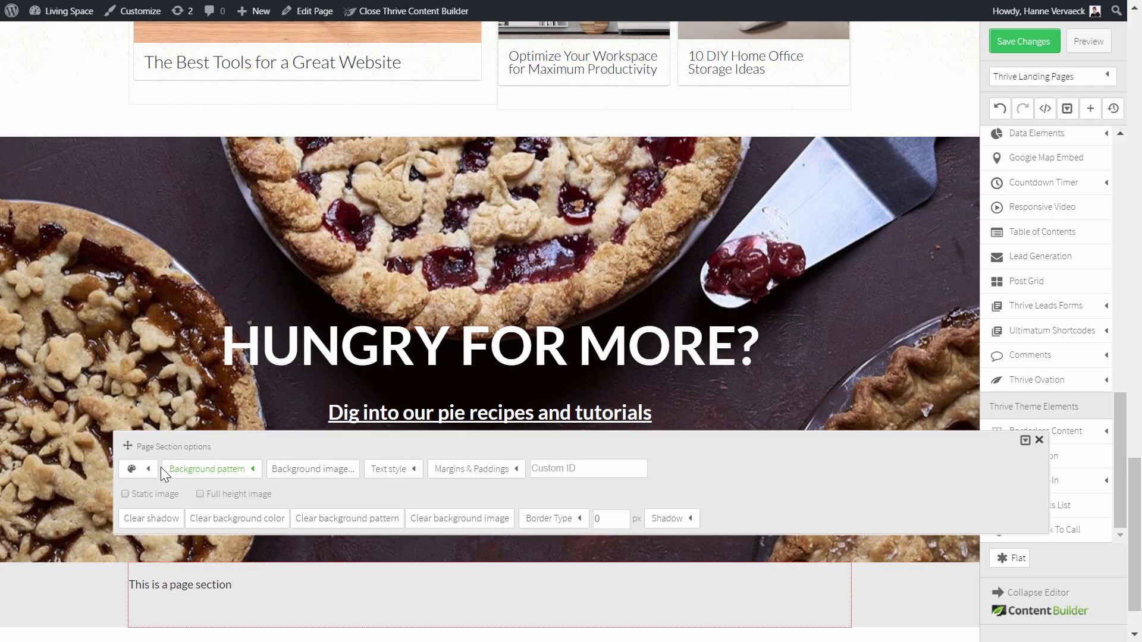
{"action": "left_click", "coordinate": [153, 470]}
{"action": "left_click", "coordinate": [172, 516]}
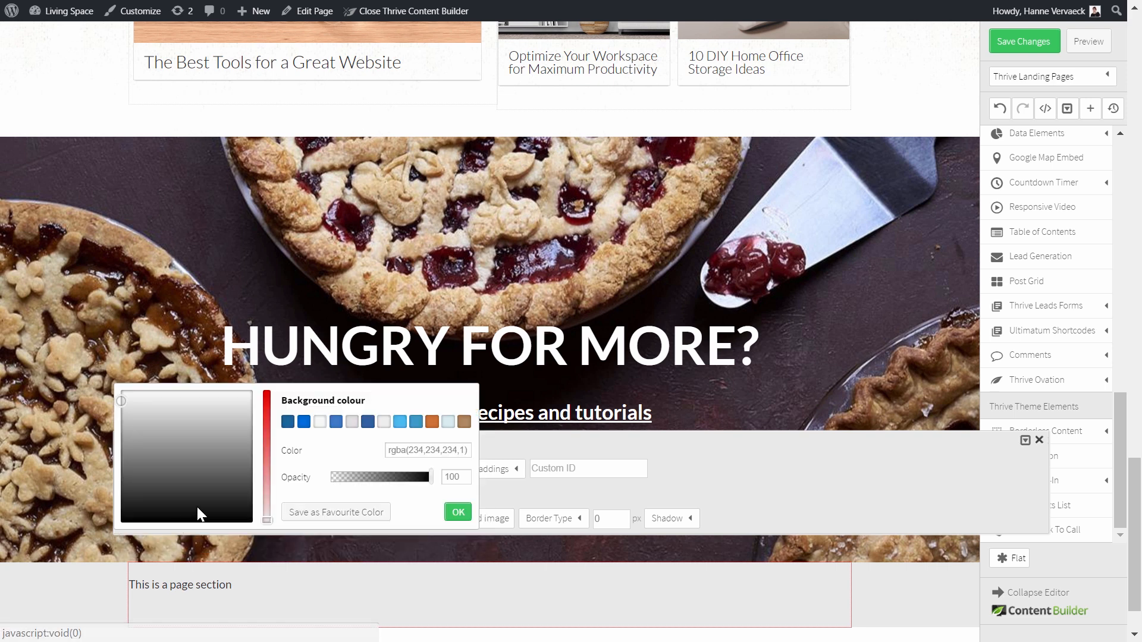
{"action": "left_click", "coordinate": [464, 422]}
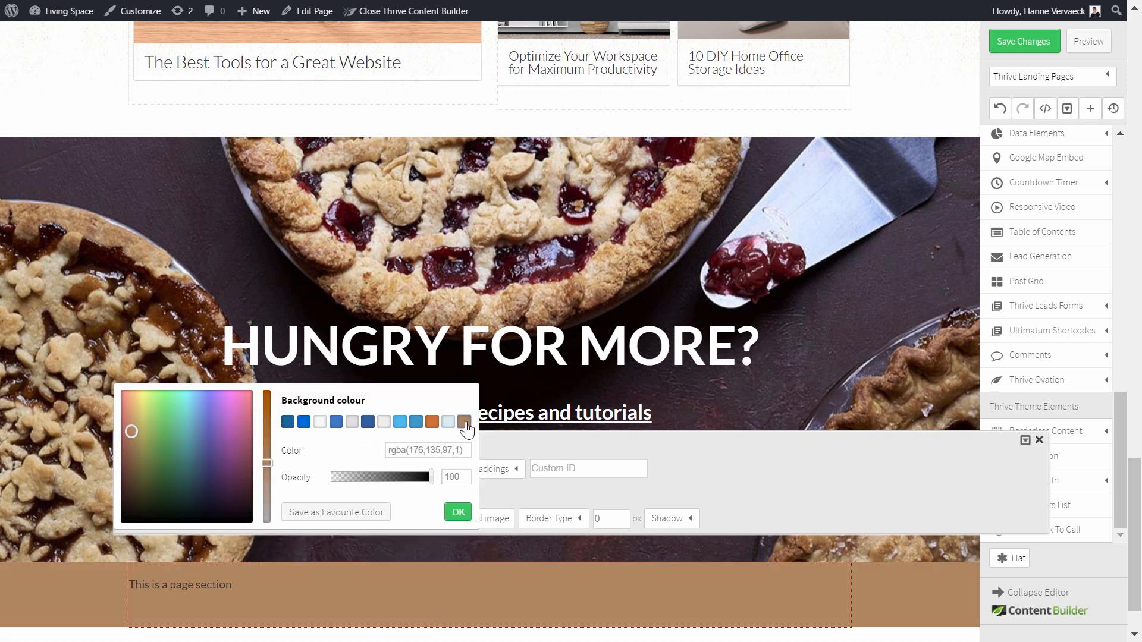
{"action": "left_click", "coordinate": [458, 512]}
- Duplicate the "Autumn Idea Roundup" heading into the brown section and change the copy's text to "We'd Like to Know You Better"
{"action": "scroll", "coordinate": [543, 314], "scroll_direction": "up", "scroll_amount": 10}
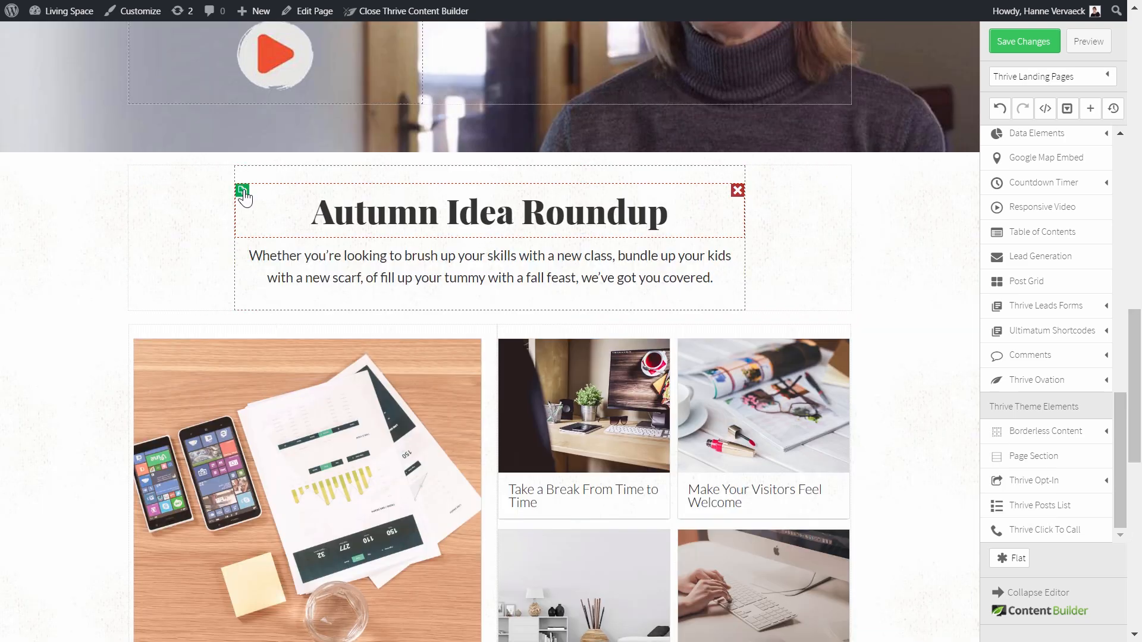
{"action": "left_click", "coordinate": [242, 191]}
{"action": "left_click_drag", "start_coordinate": [467, 276], "coordinate": [423, 509]}
{"action": "left_click", "coordinate": [459, 486]}
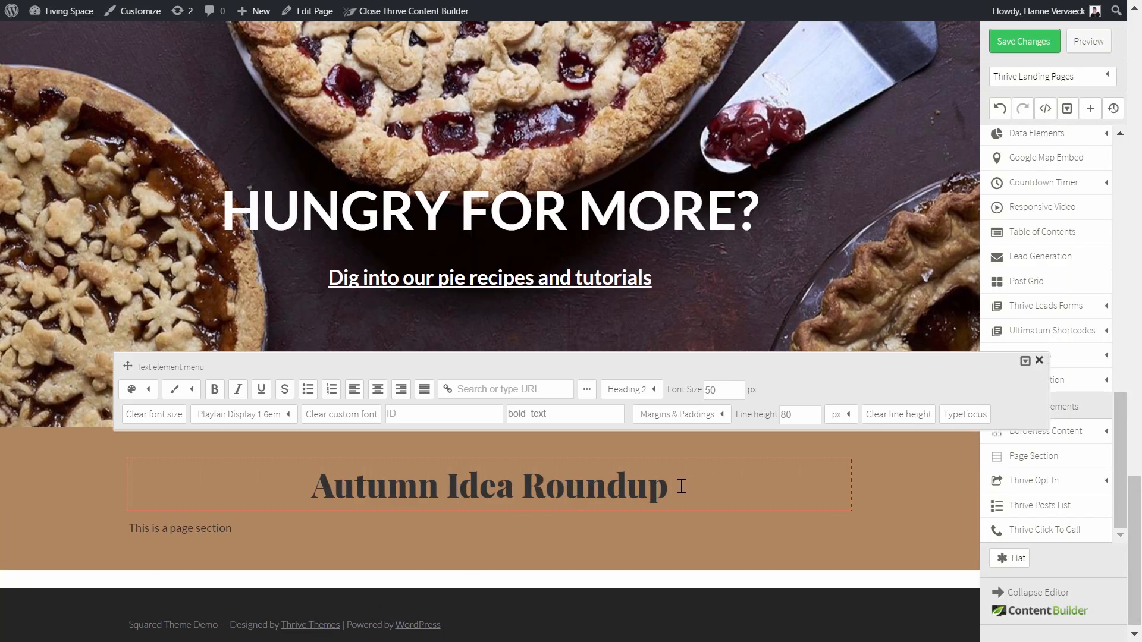
{"action": "key", "text": "ctrl+a"}
{"action": "type", "text": "We'd Like to Know You Better"}
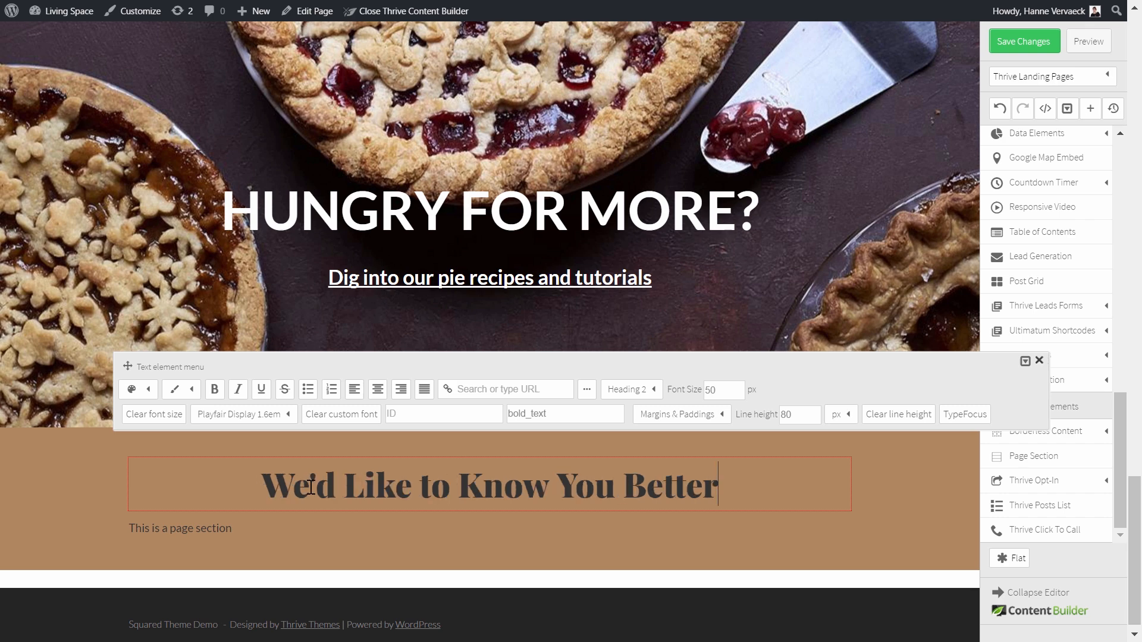
- Set the text color of the "We'd Like to Know You Better" heading to white (#ffffff)
{"action": "left_click_drag", "start_coordinate": [267, 483], "coordinate": [708, 484]}
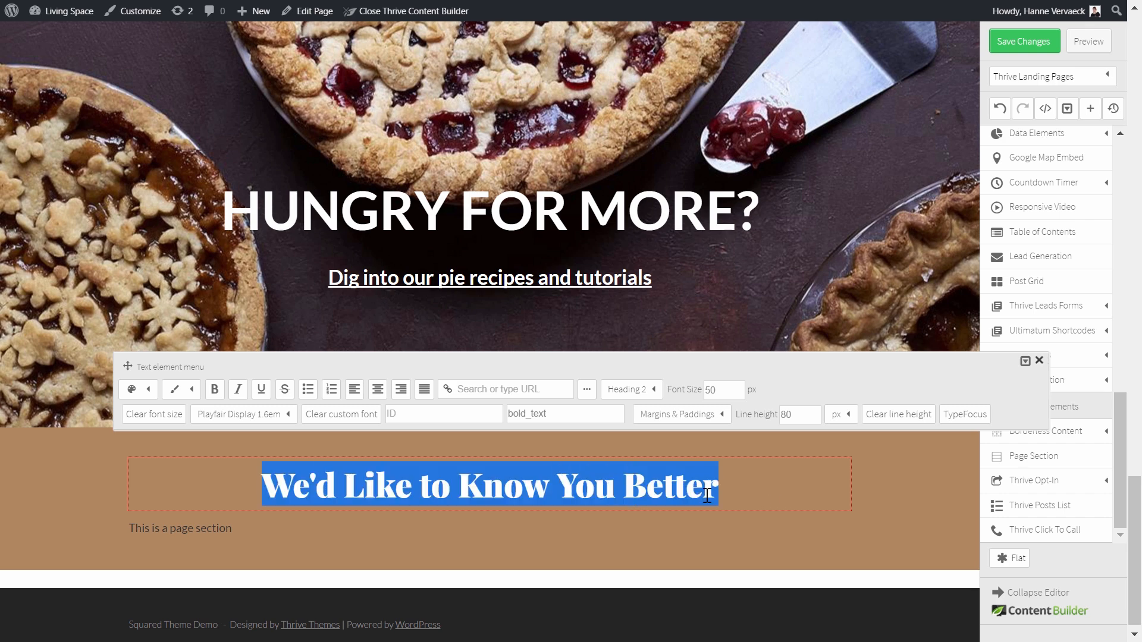
{"action": "left_click", "coordinate": [155, 393]}
{"action": "left_click", "coordinate": [281, 439]}
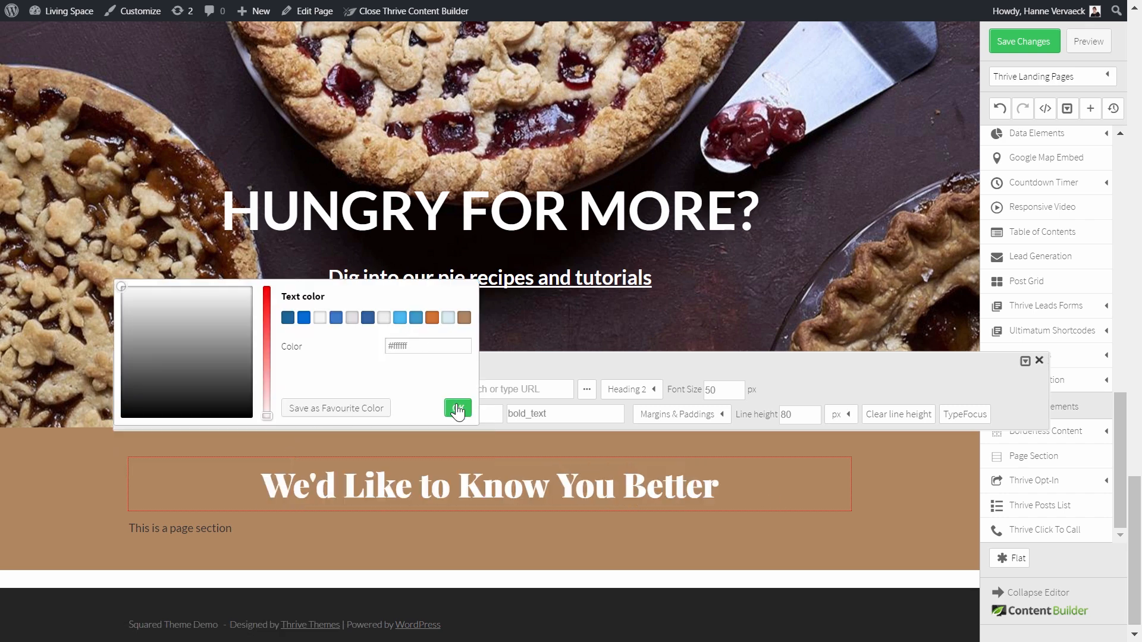
{"action": "left_click", "coordinate": [457, 410]}
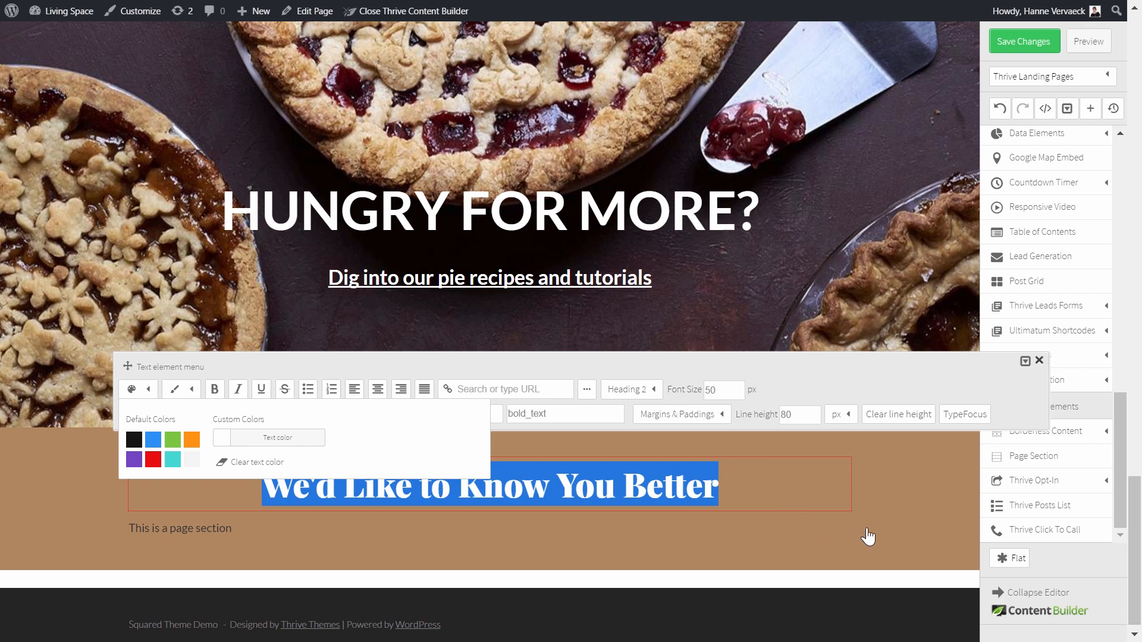
{"action": "left_click", "coordinate": [867, 535]}
- Replace the brown section's placeholder text with "Join our newsletter for inspiration and special deals delivered right to your inbox."
{"action": "left_click", "coordinate": [310, 535]}
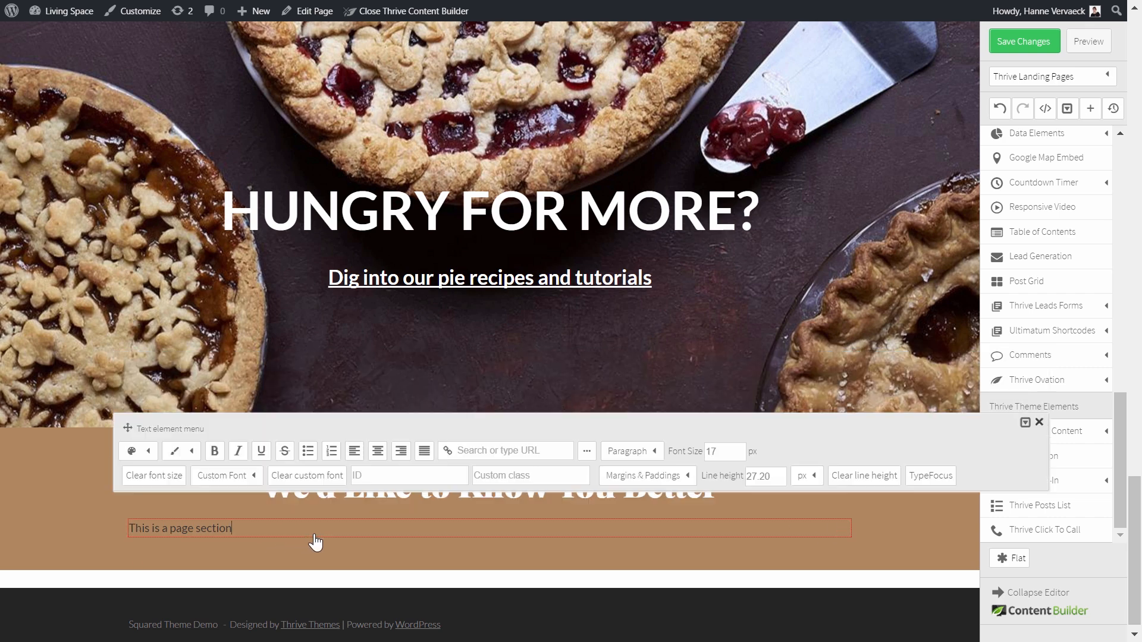
{"action": "left_click_drag", "start_coordinate": [258, 532], "coordinate": [76, 538]}
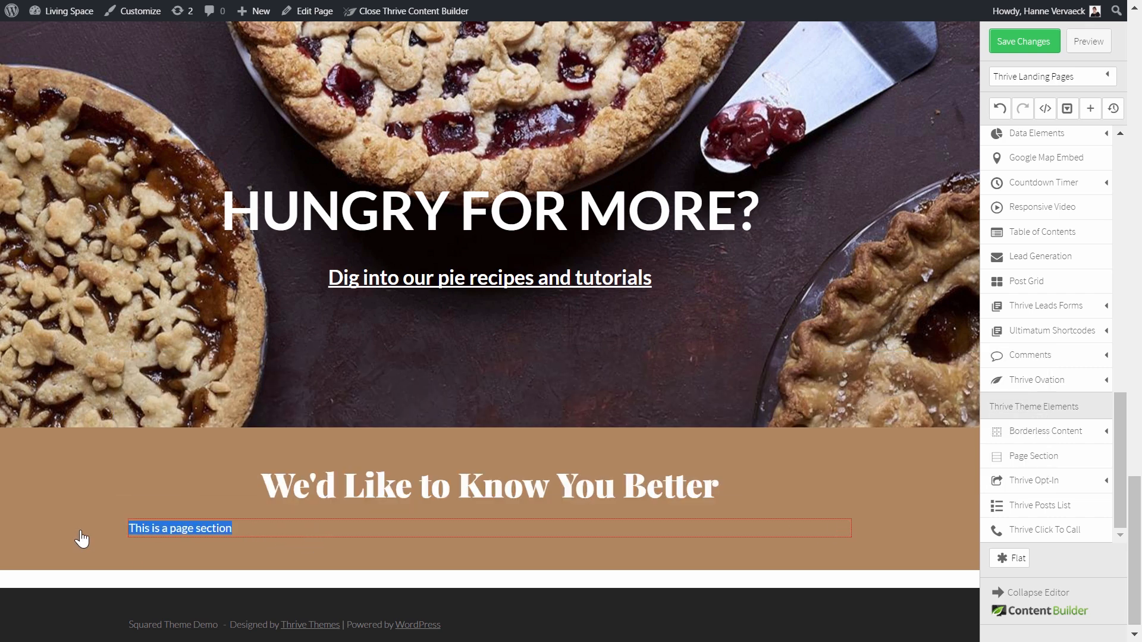
{"action": "key", "text": "ctrl+v"}
- Set the newsletter line's font size to 20 px and center it
{"action": "left_click_drag", "start_coordinate": [605, 533], "coordinate": [74, 537]}
{"action": "left_click_drag", "start_coordinate": [734, 451], "coordinate": [669, 454]}
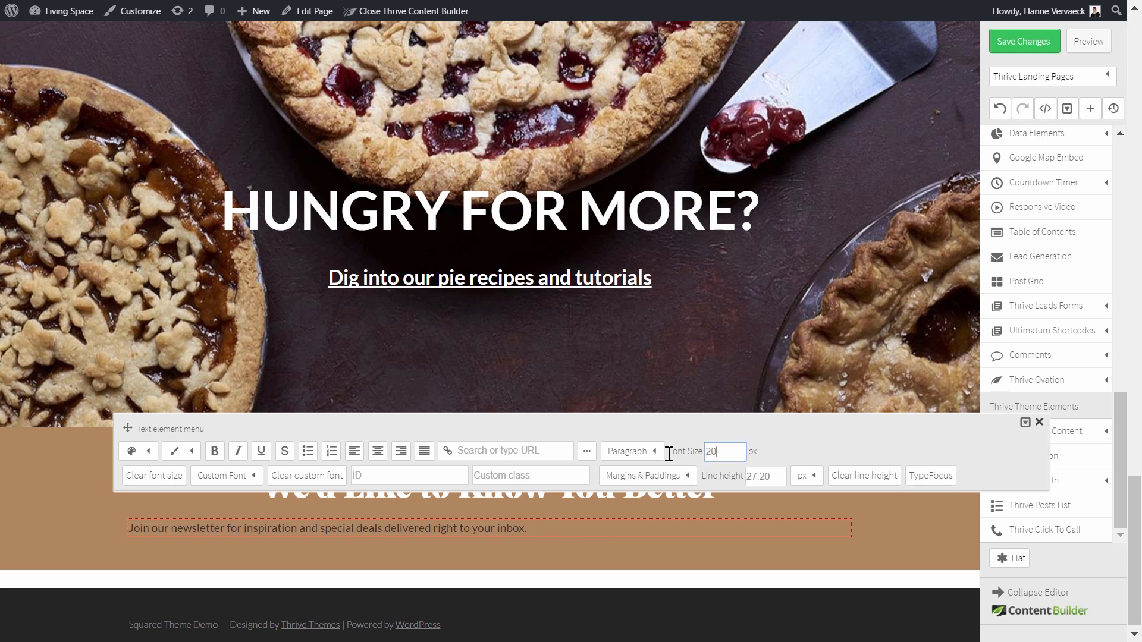
{"action": "type", "text": "20"}
{"action": "key", "text": "Return"}
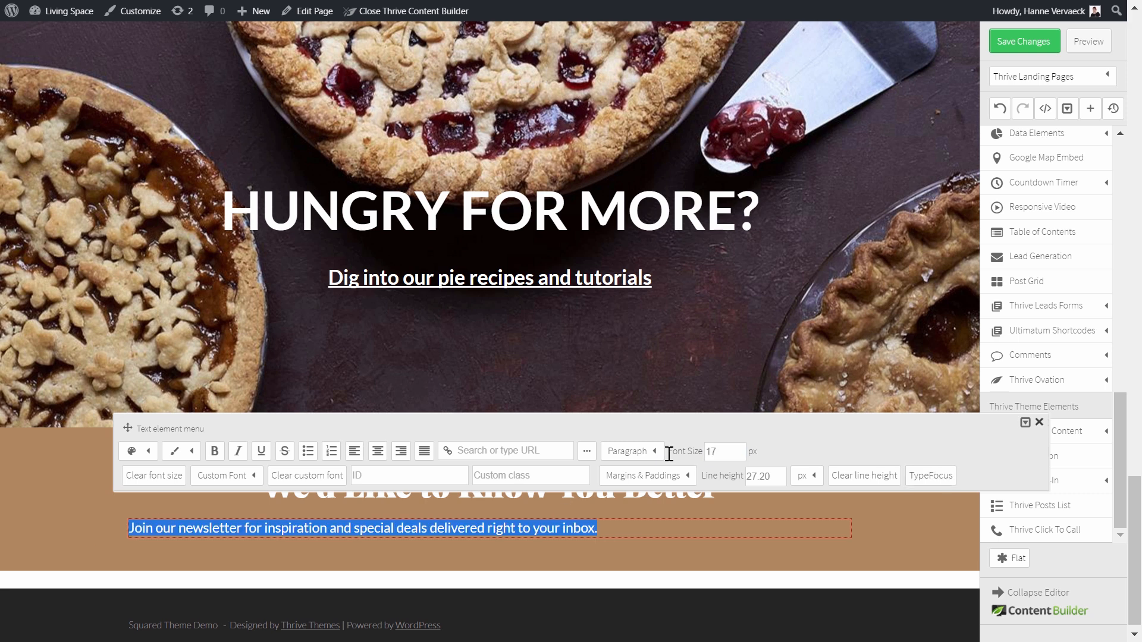
{"action": "left_click", "coordinate": [377, 452]}
- Change the newsletter line's text color to white
{"action": "left_click", "coordinate": [148, 451]}
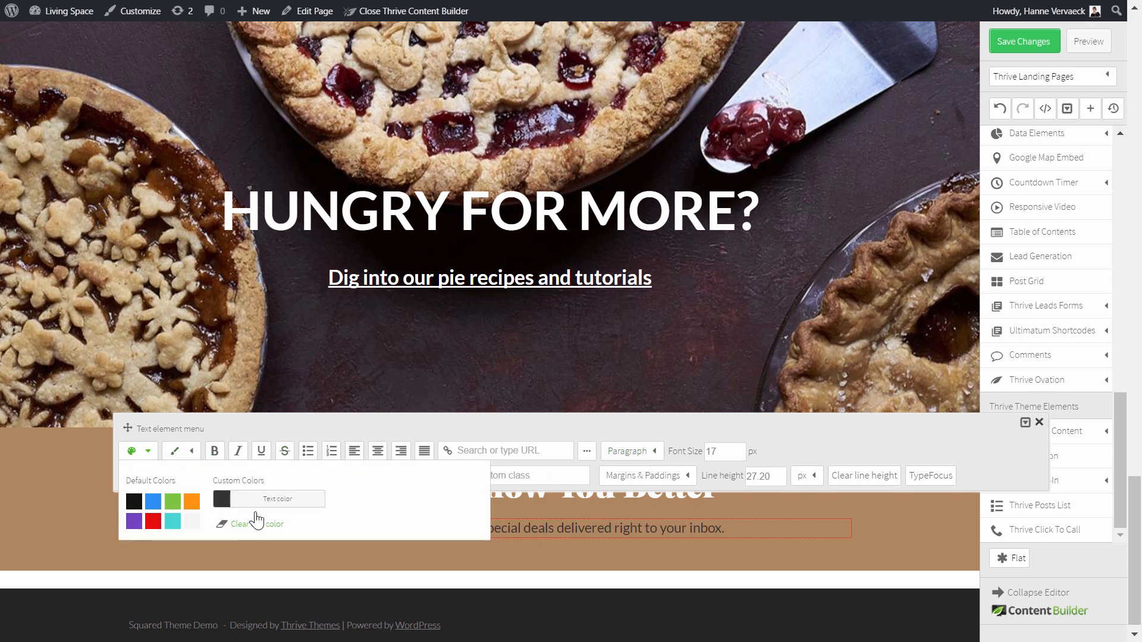
{"action": "left_click", "coordinate": [235, 523]}
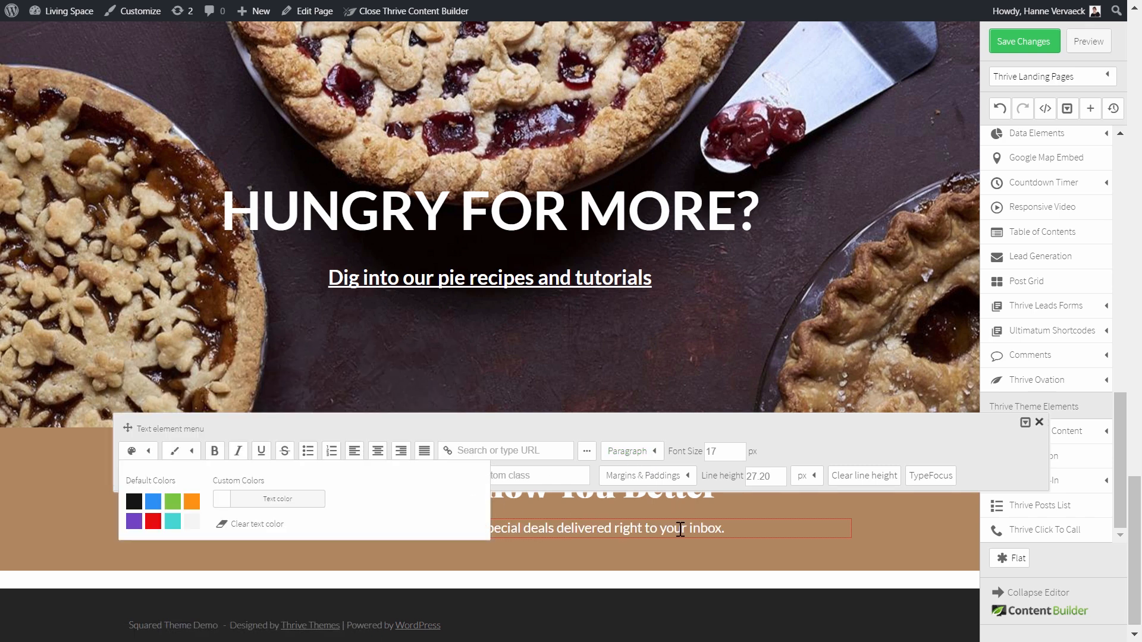
{"action": "left_click", "coordinate": [908, 557]}
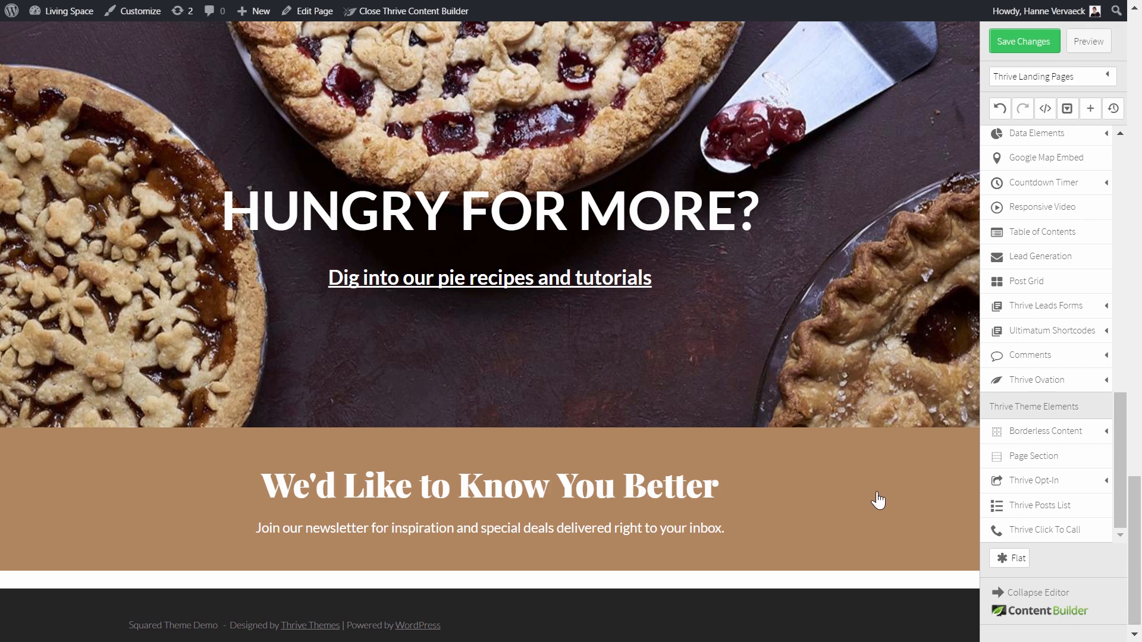
- Add a Lead Generation element below the newsletter line in the brown section
{"action": "scroll", "coordinate": [890, 453], "scroll_direction": "down", "scroll_amount": 1}
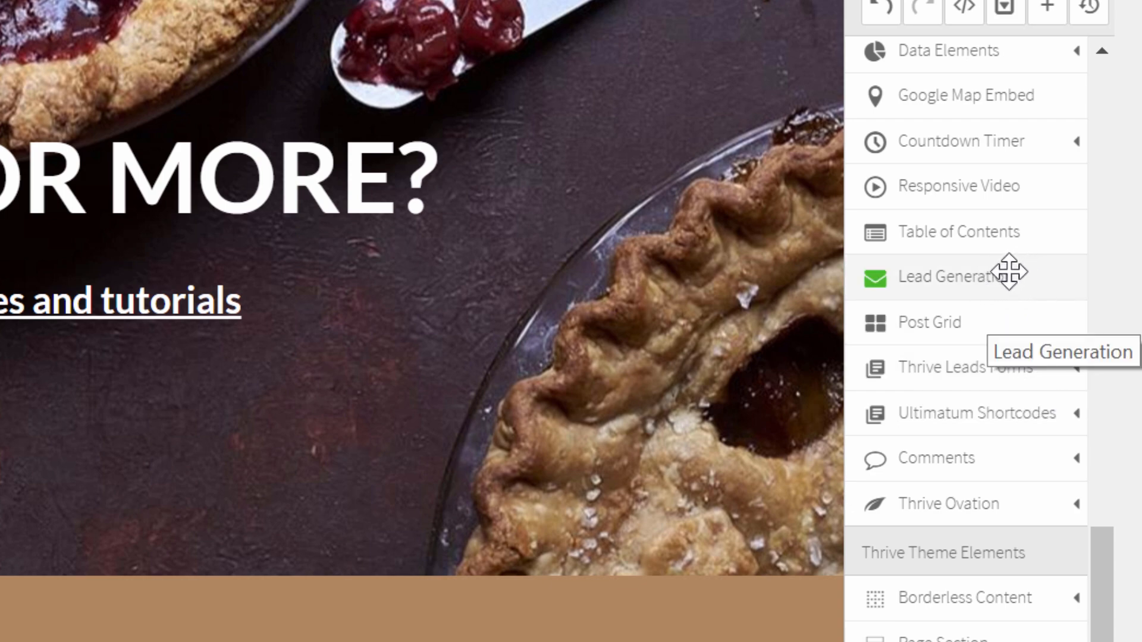
{"action": "left_click_drag", "start_coordinate": [1009, 271], "coordinate": [0, 641]}
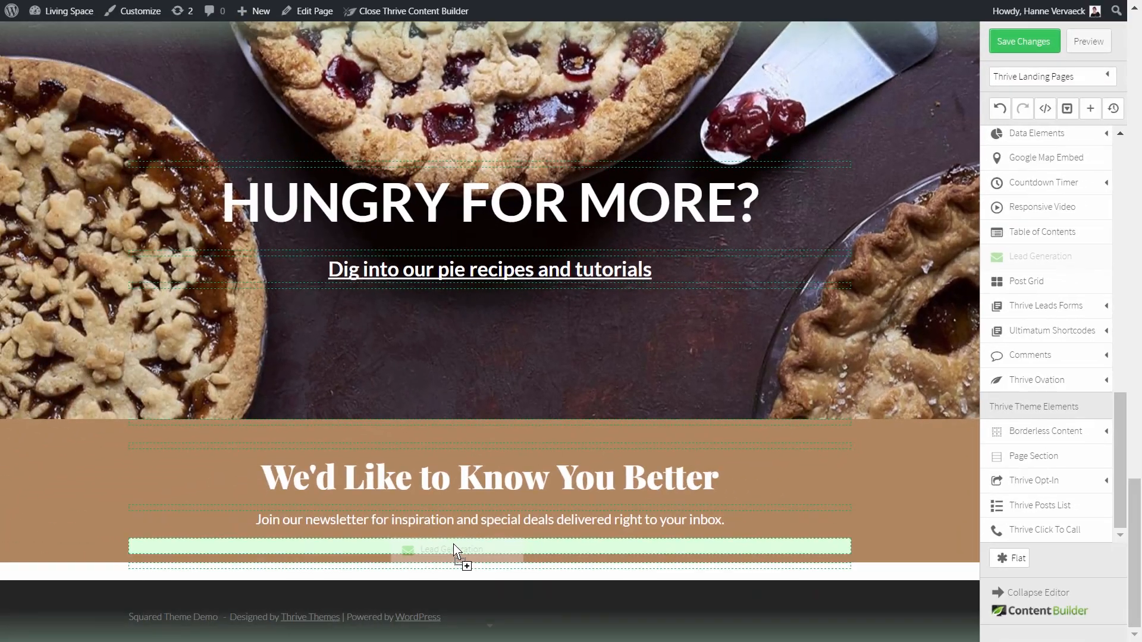
{"action": "left_click_drag", "start_coordinate": [454, 549], "coordinate": [454, 548]}
{"action": "scroll", "coordinate": [609, 533], "scroll_direction": "down", "scroll_amount": 2}
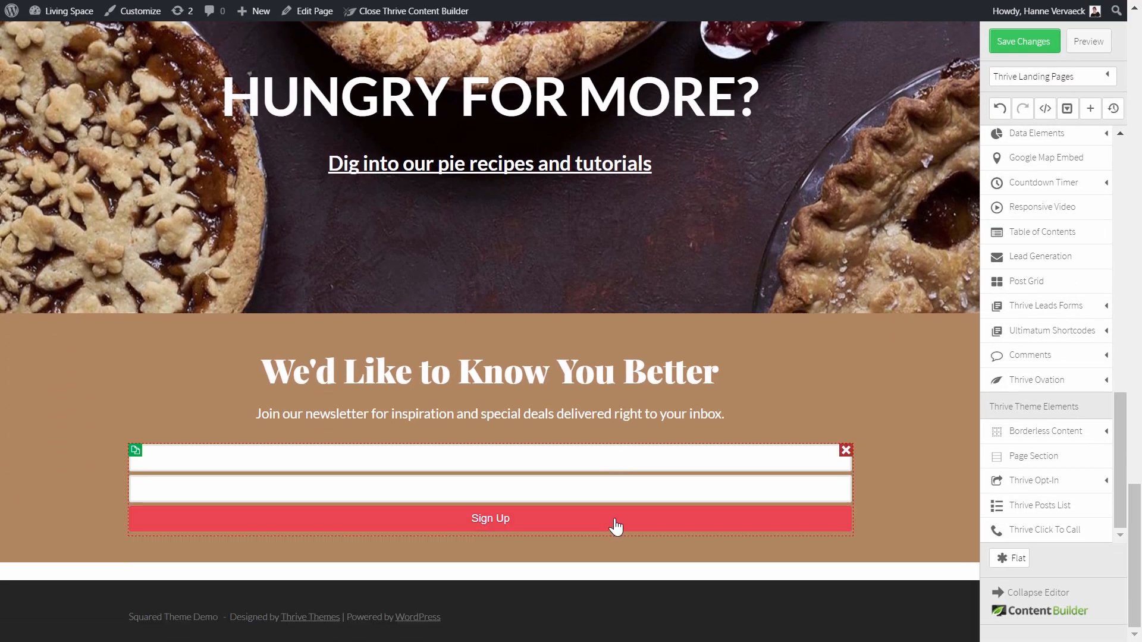
- Switch the lead generation form to the Horizontal layout
{"action": "left_click", "coordinate": [235, 483]}
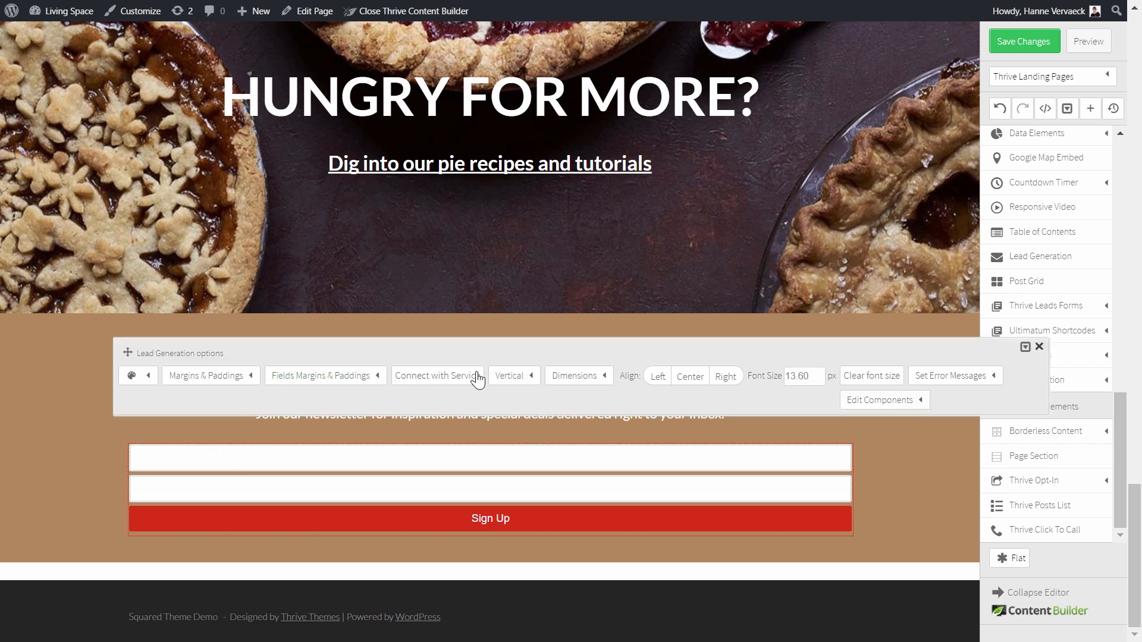
{"action": "left_click", "coordinate": [523, 381]}
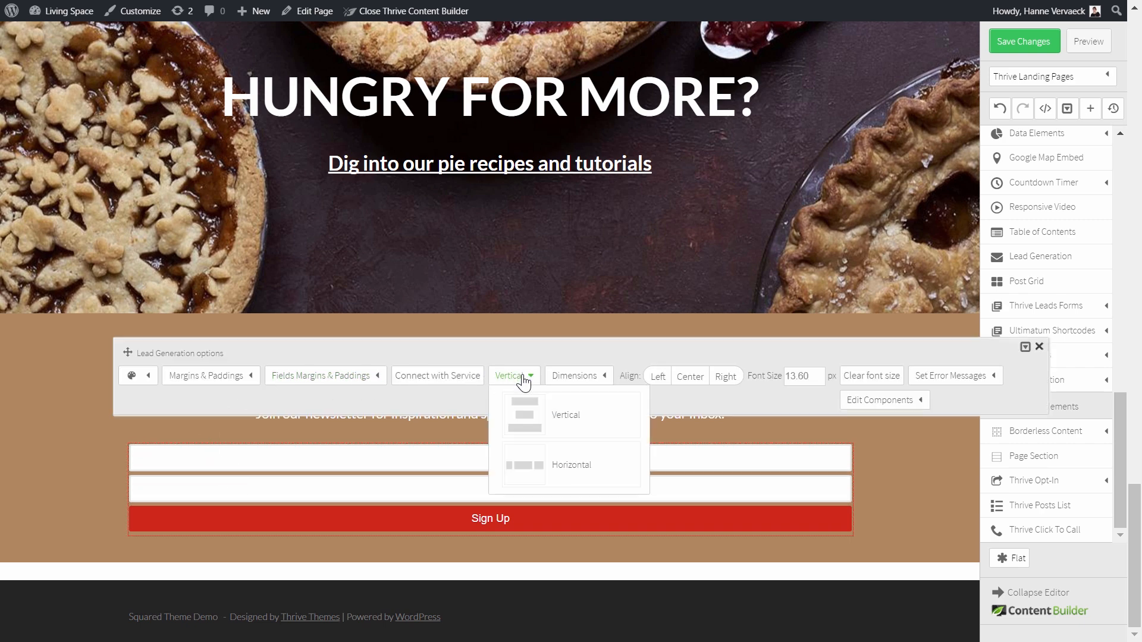
{"action": "left_click", "coordinate": [573, 463]}
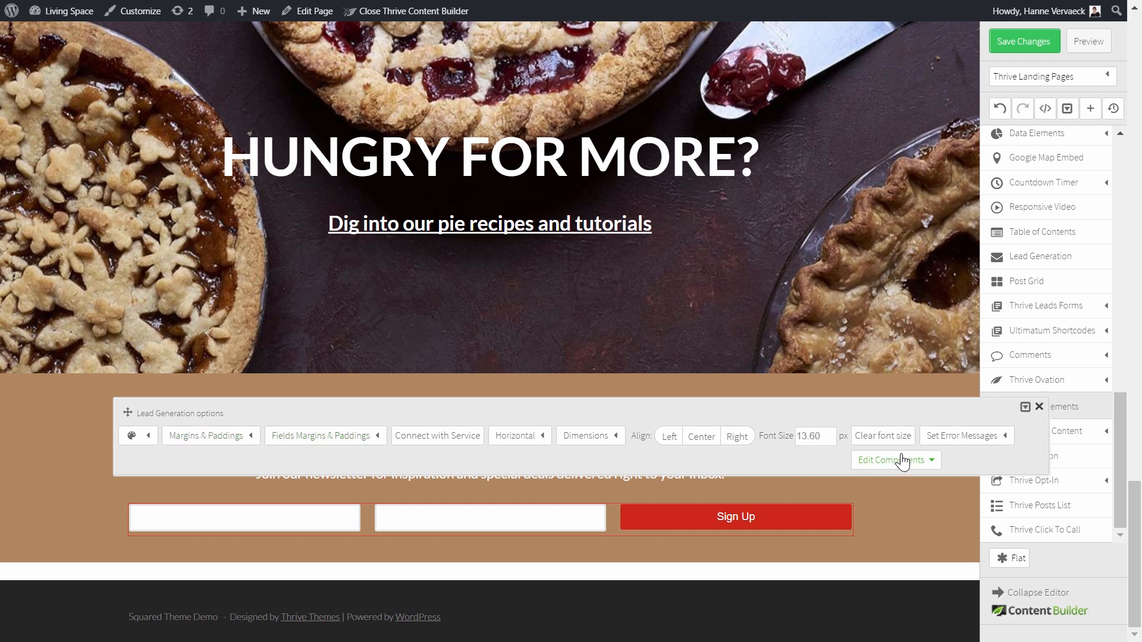
- Edit the form's submit button component and set its button text to "Create Account"
{"action": "left_click", "coordinate": [921, 463]}
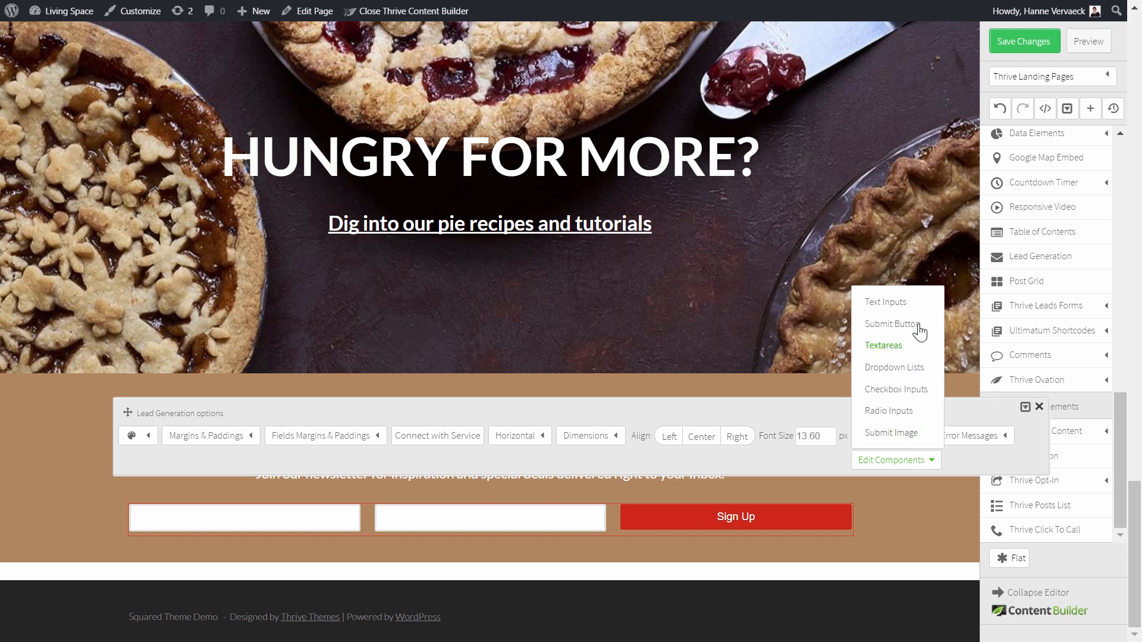
{"action": "left_click", "coordinate": [893, 324]}
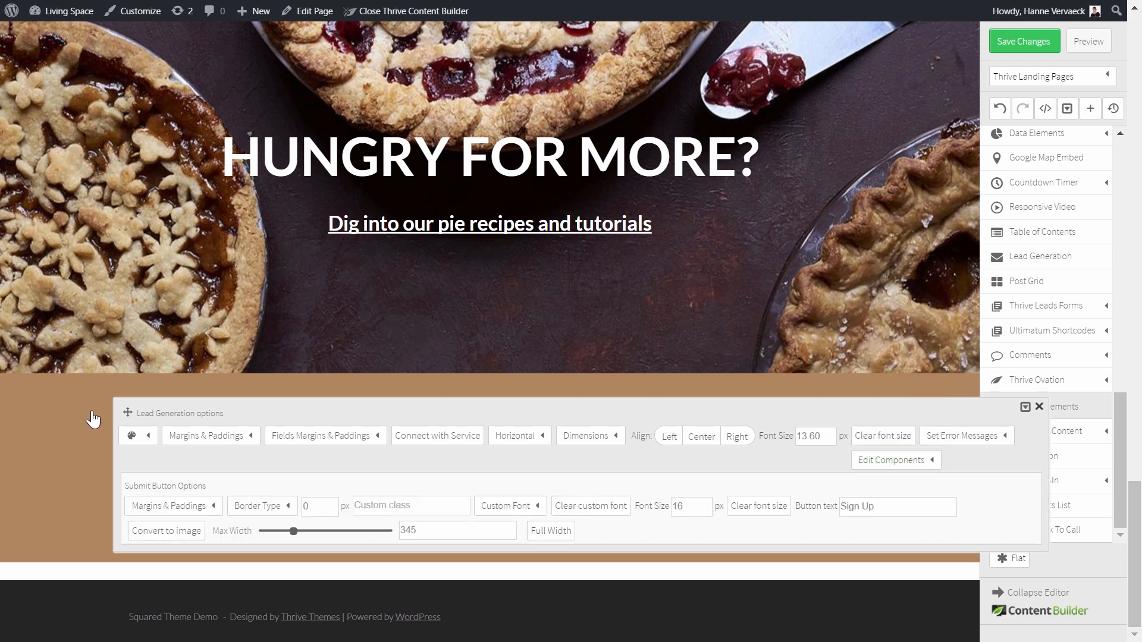
{"action": "left_click_drag", "start_coordinate": [127, 413], "coordinate": [142, 248]}
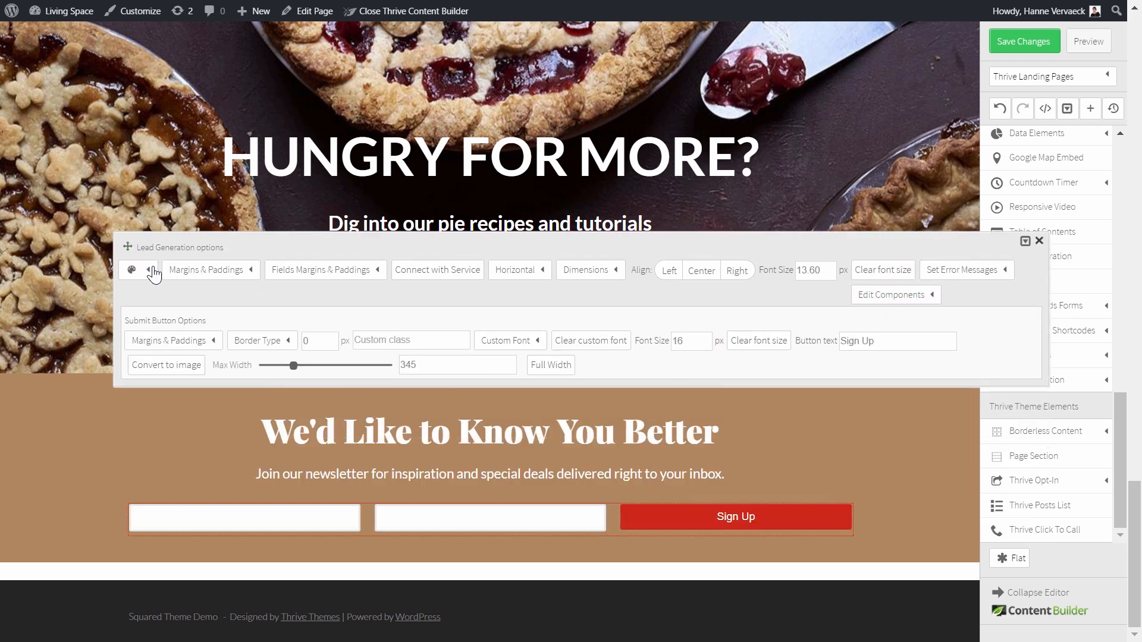
{"action": "left_click", "coordinate": [885, 340]}
{"action": "triple_click", "coordinate": [885, 340]}
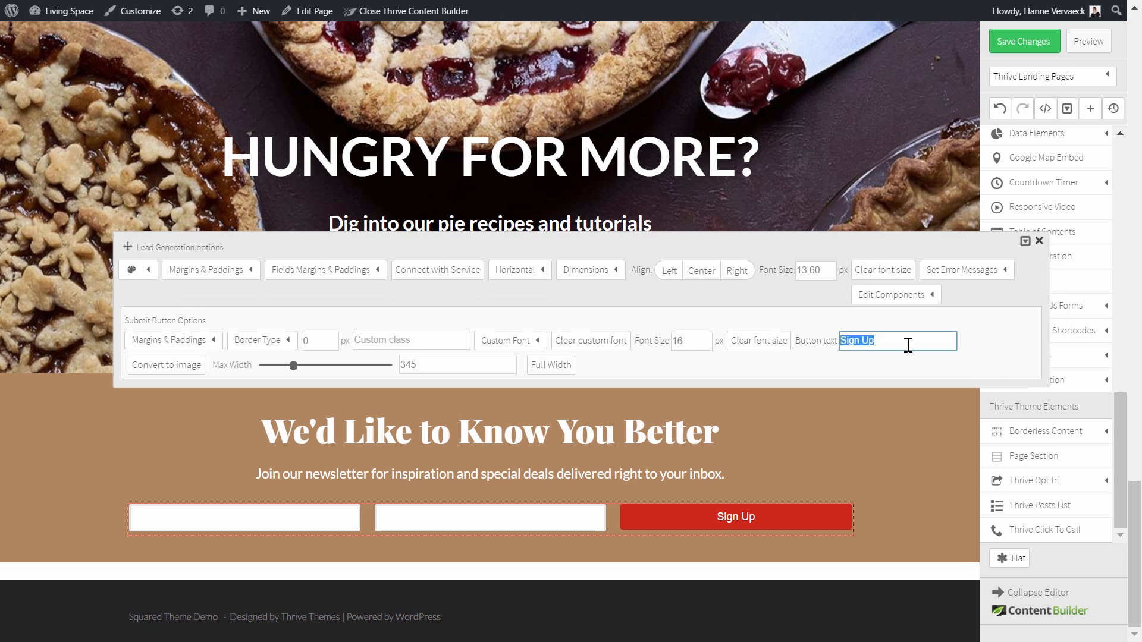
{"action": "type", "text": "Create Account"}
{"action": "left_click", "coordinate": [785, 364]}
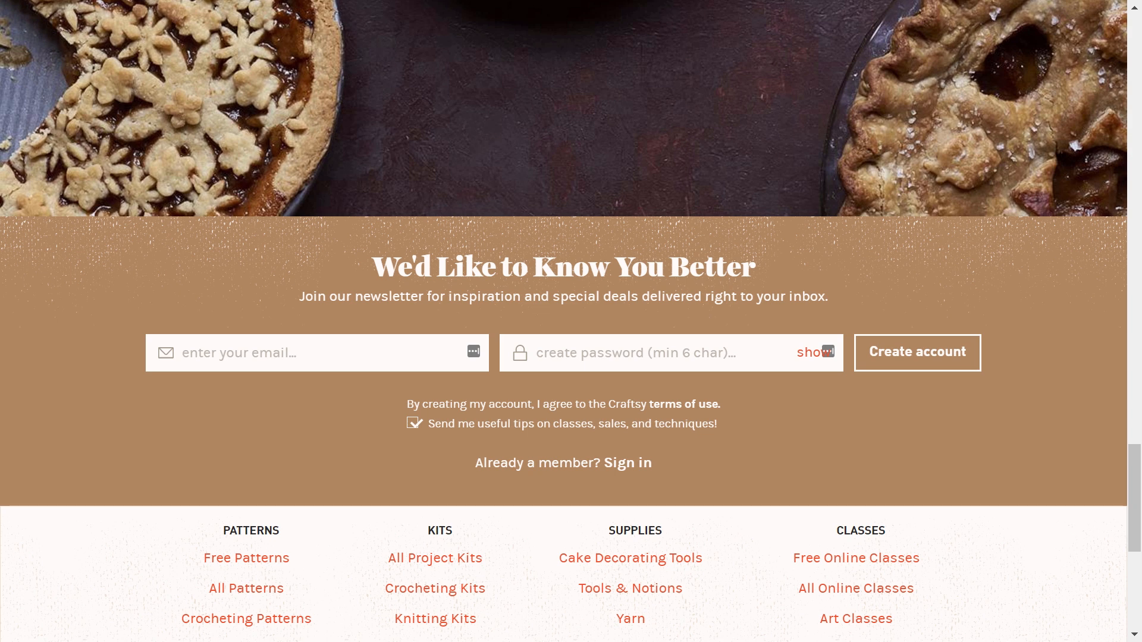
- Give the form's Create Account button a solid border 2 px wide
{"action": "left_click", "coordinate": [287, 340]}
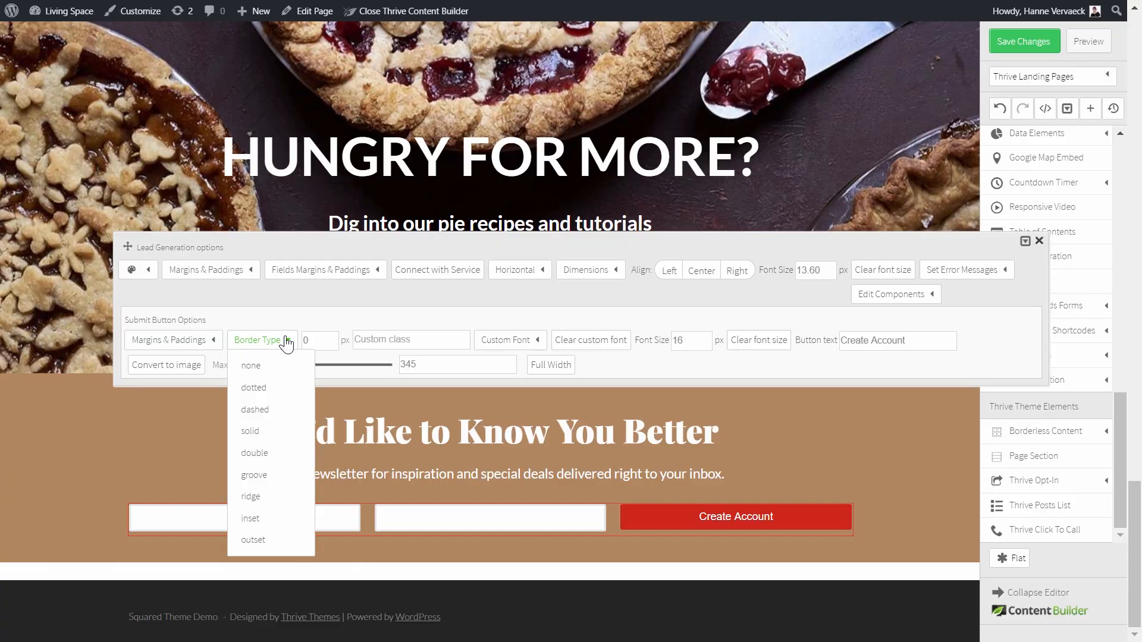
{"action": "left_click", "coordinate": [251, 431]}
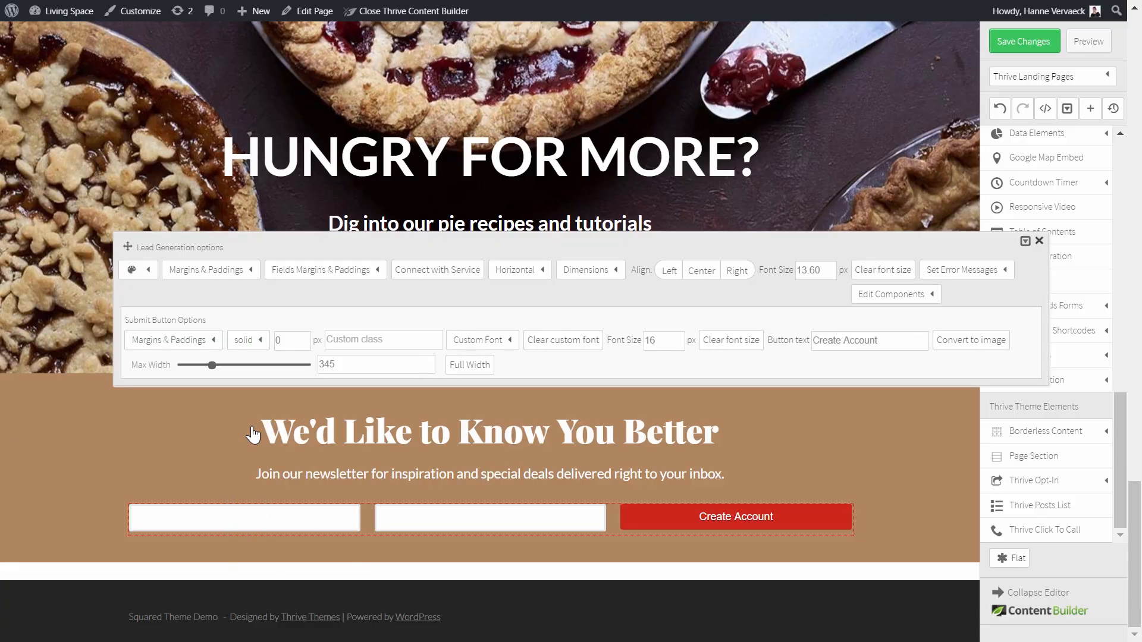
{"action": "left_click", "coordinate": [308, 337]}
{"action": "type", "text": "2"}
{"action": "left_click", "coordinate": [947, 299]}
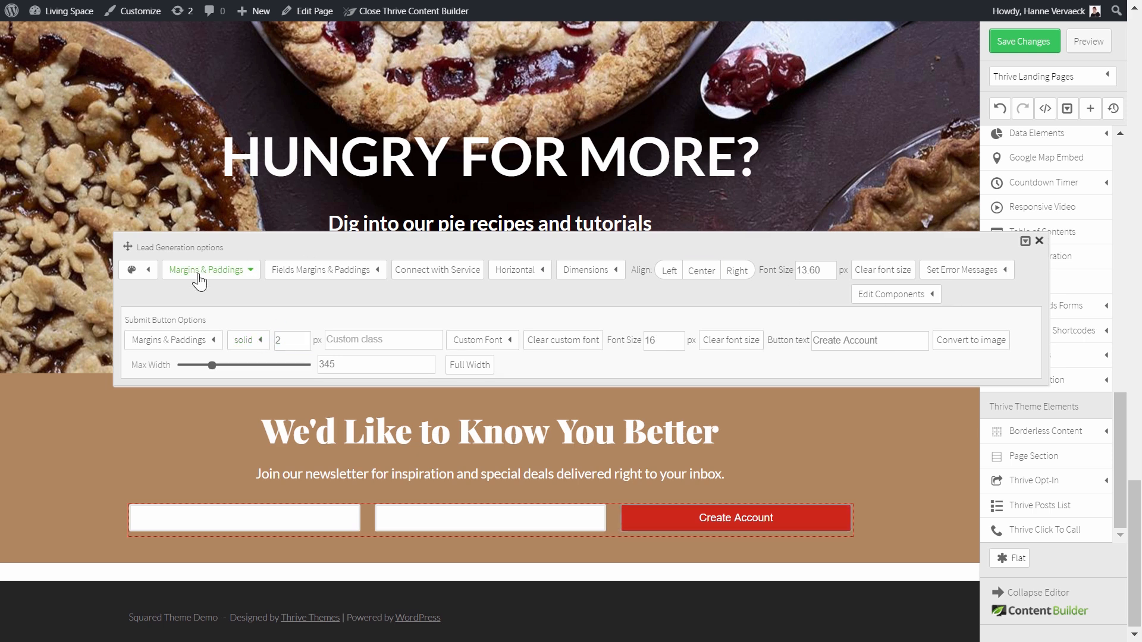
- Set the Create Account button's background color to the saved brown, #b08761
{"action": "left_click", "coordinate": [151, 274]}
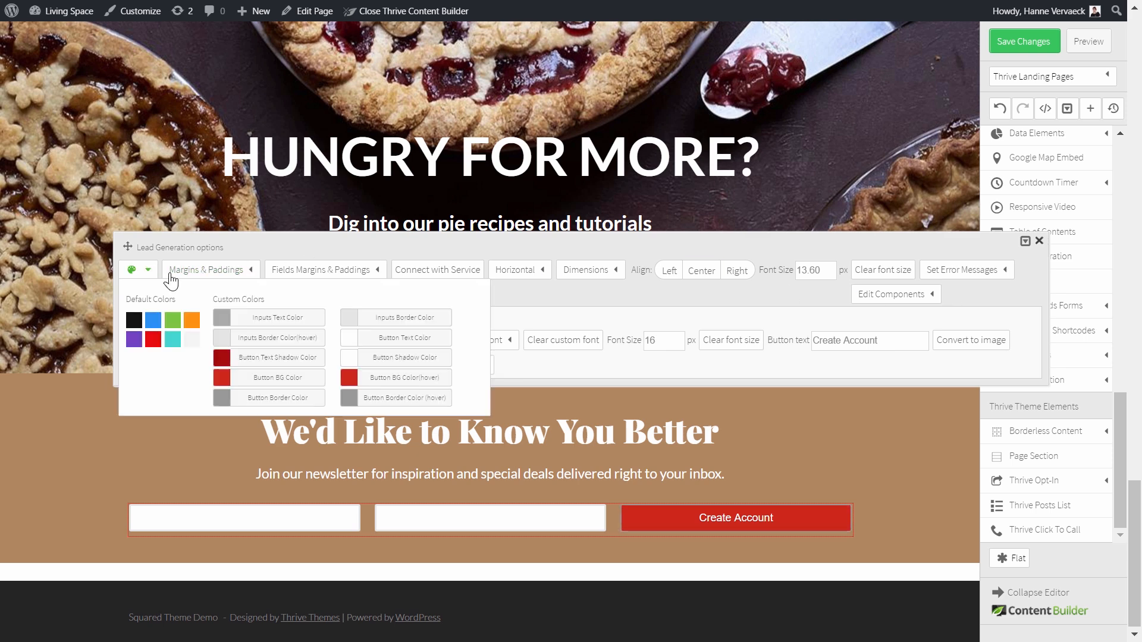
{"action": "left_click", "coordinate": [300, 379]}
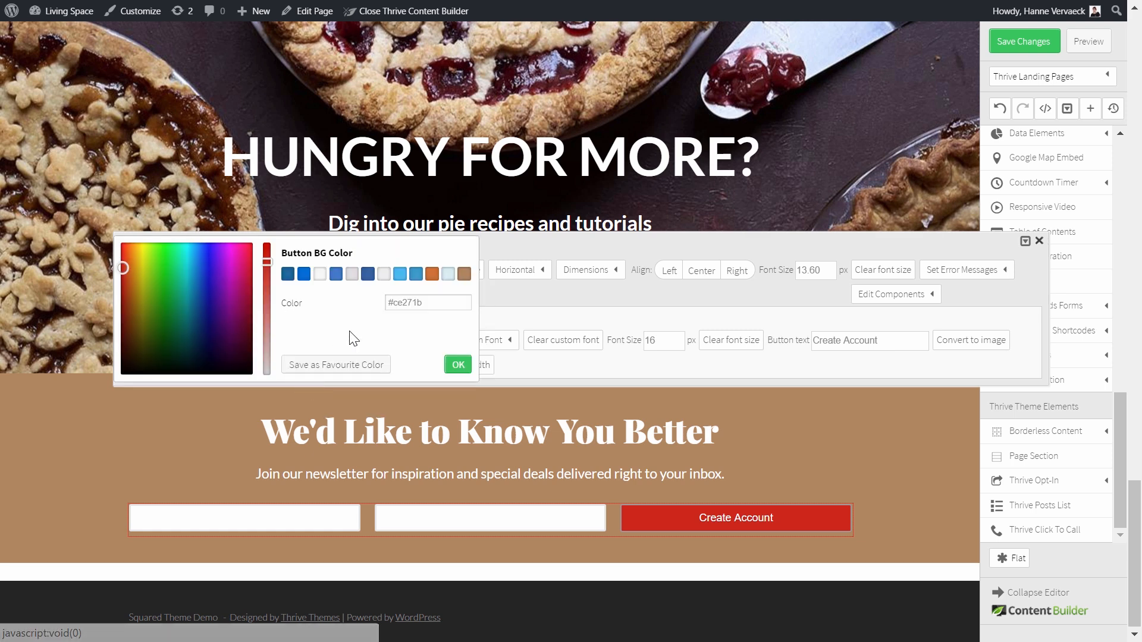
{"action": "left_click", "coordinate": [464, 276]}
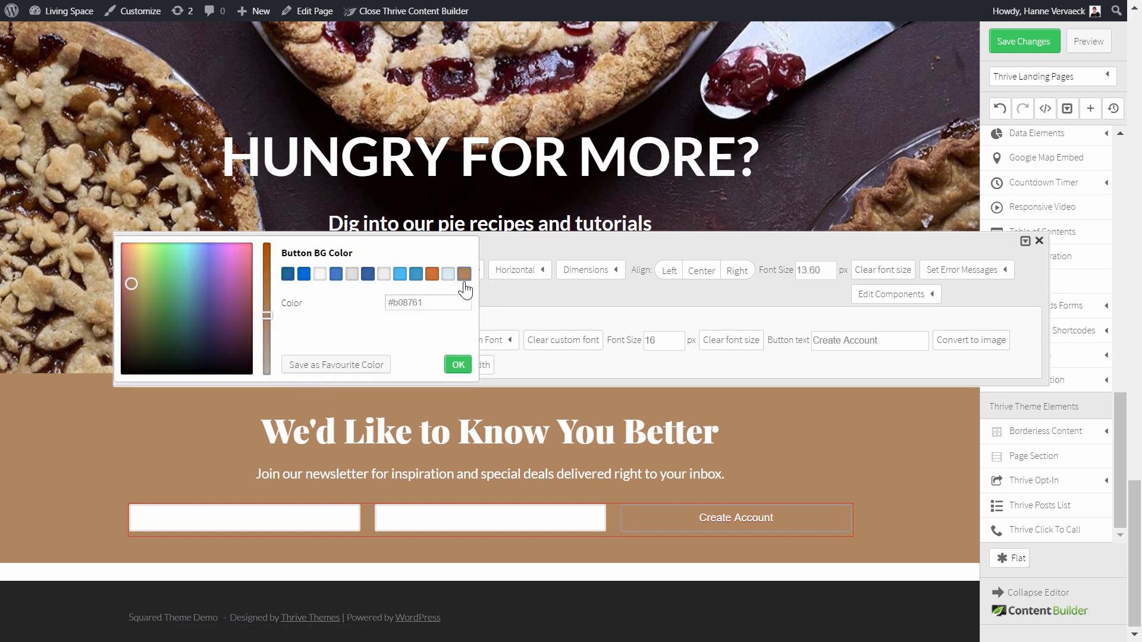
{"action": "left_click", "coordinate": [458, 365]}
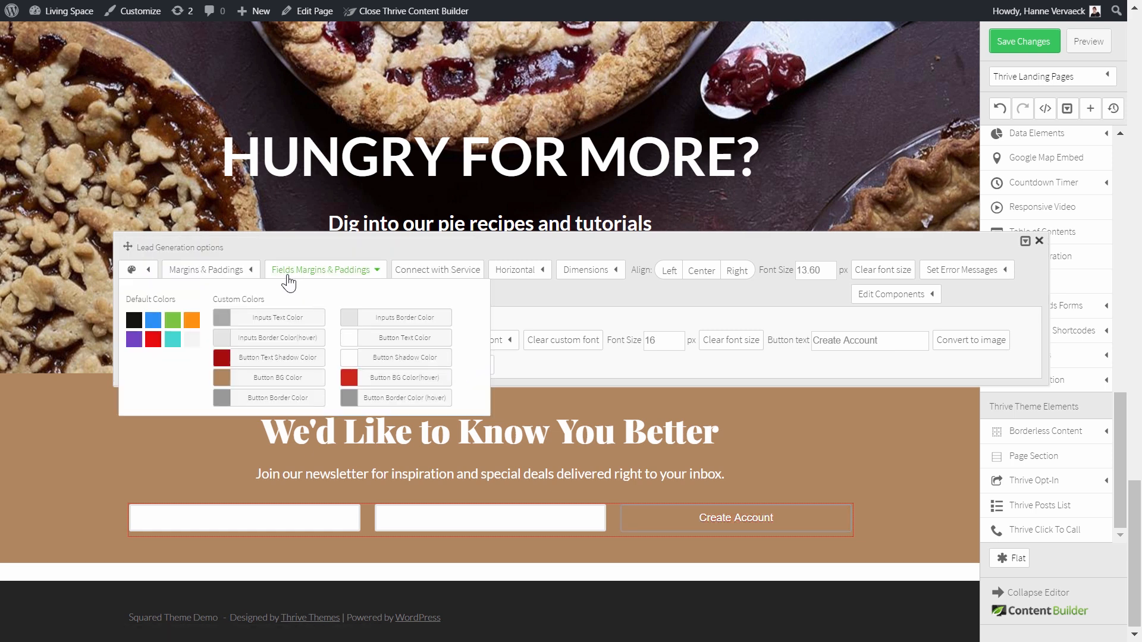
- Set the Create Account button's border color to white, #ffffff
{"action": "left_click", "coordinate": [285, 396]}
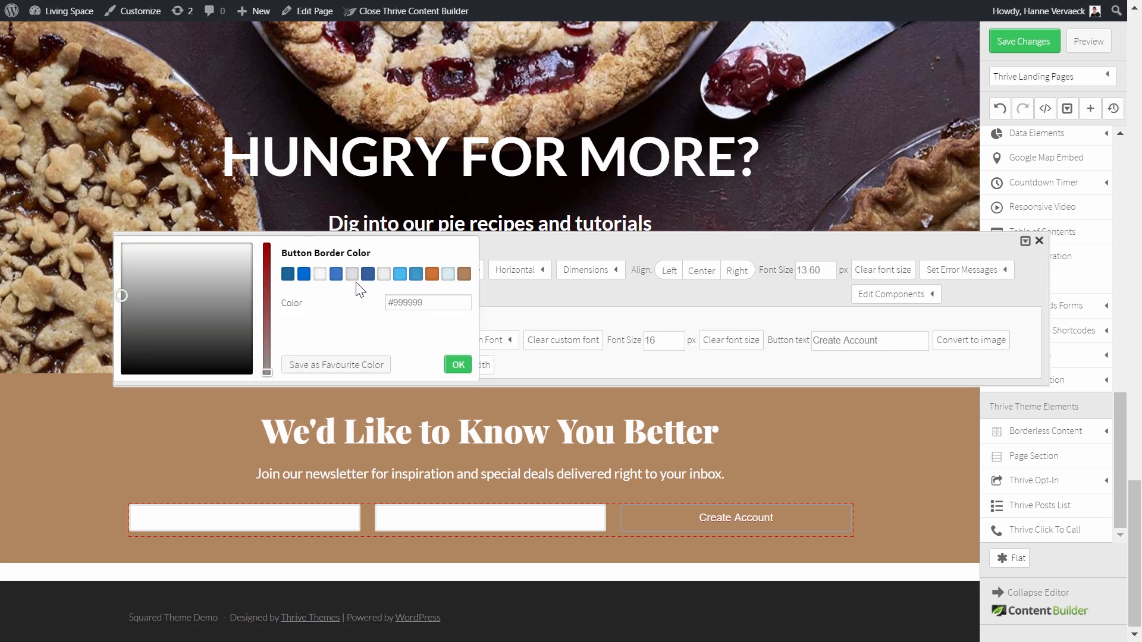
{"action": "triple_click", "coordinate": [439, 304]}
{"action": "type", "text": "#ffffff"}
{"action": "left_click", "coordinate": [456, 364]}
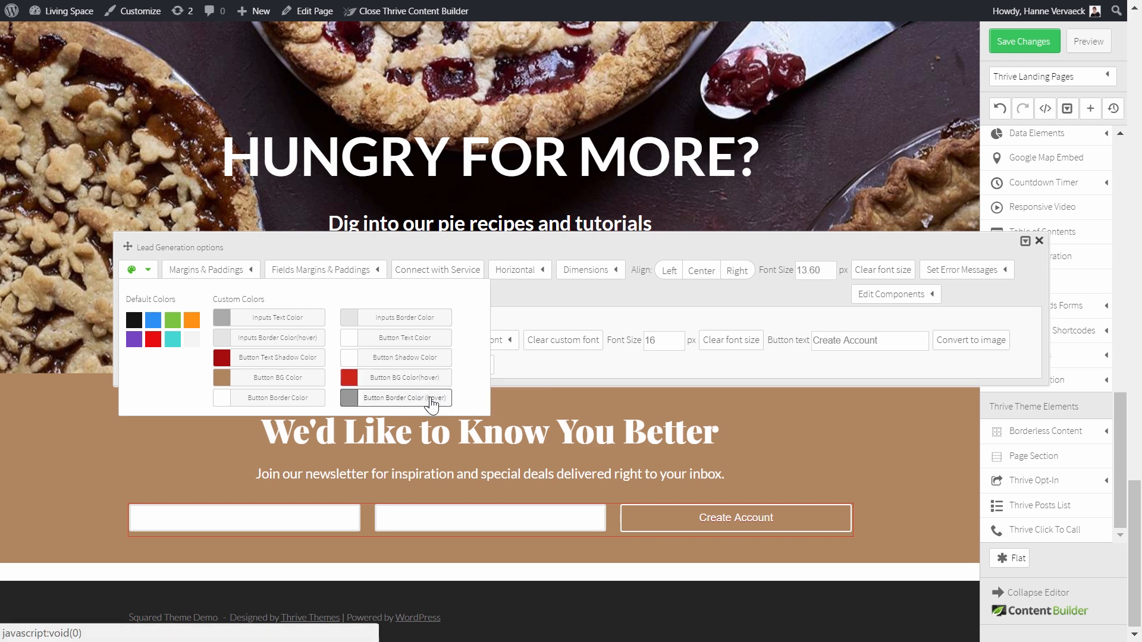
{"action": "left_click", "coordinate": [594, 555]}
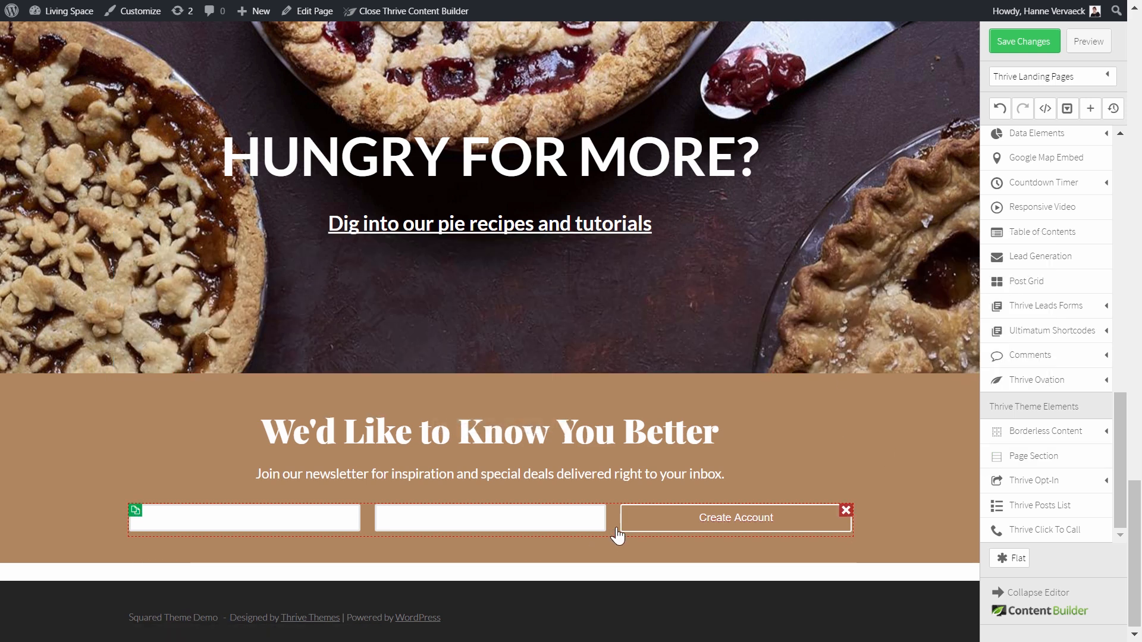
- Set the lead generation form's bottom margin to 100 px
{"action": "left_click", "coordinate": [617, 535]}
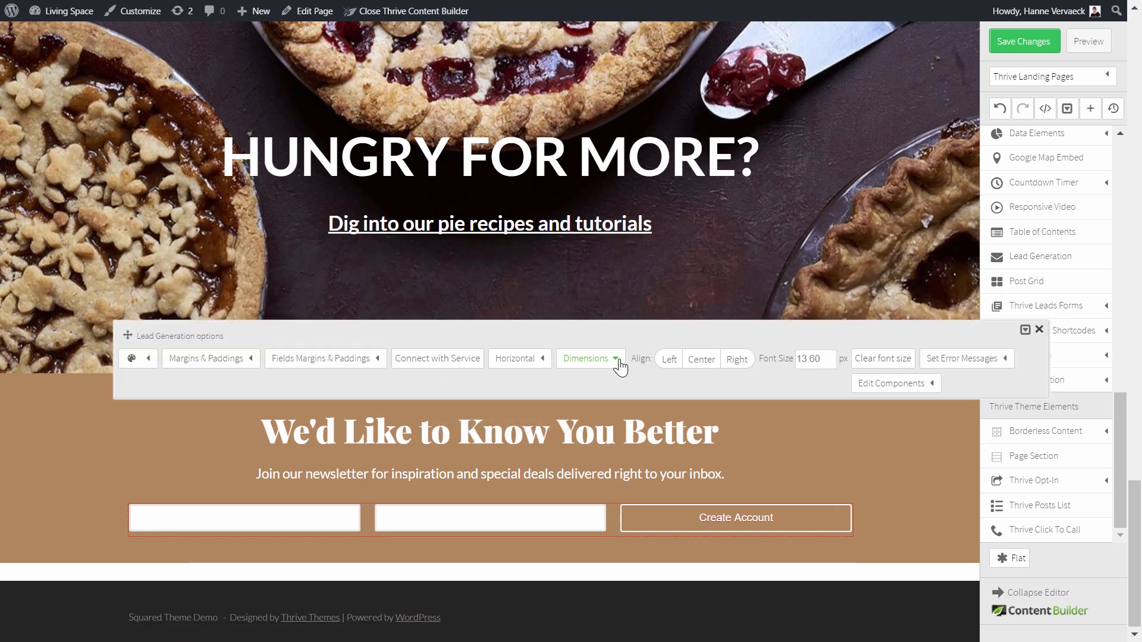
{"action": "left_click", "coordinate": [248, 359]}
{"action": "double_click", "coordinate": [238, 430]}
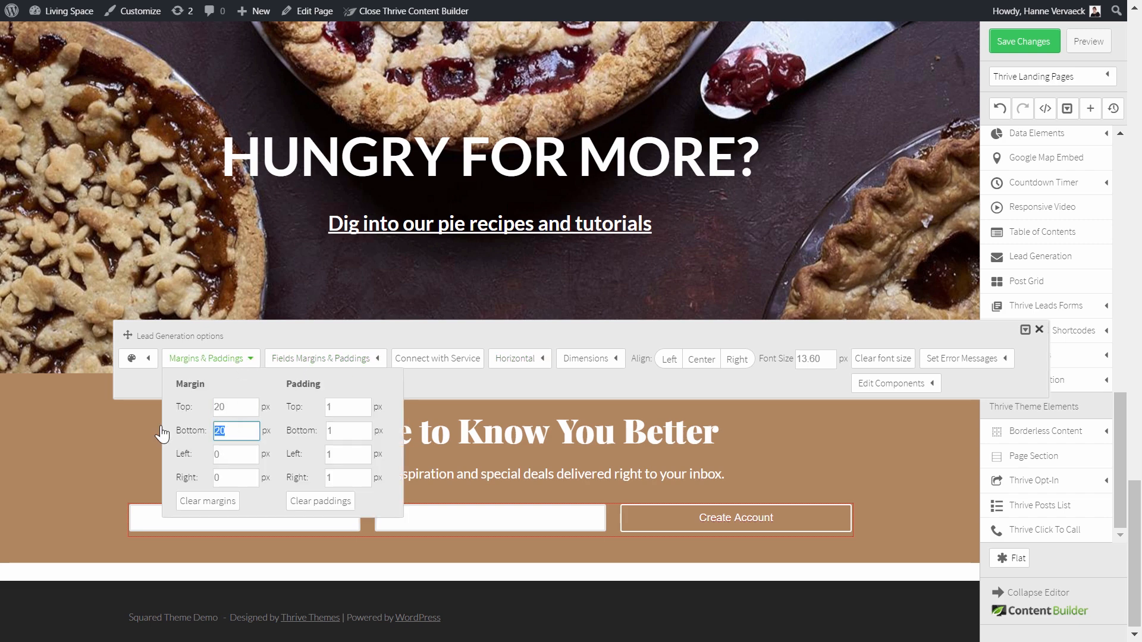
{"action": "type", "text": "100"}
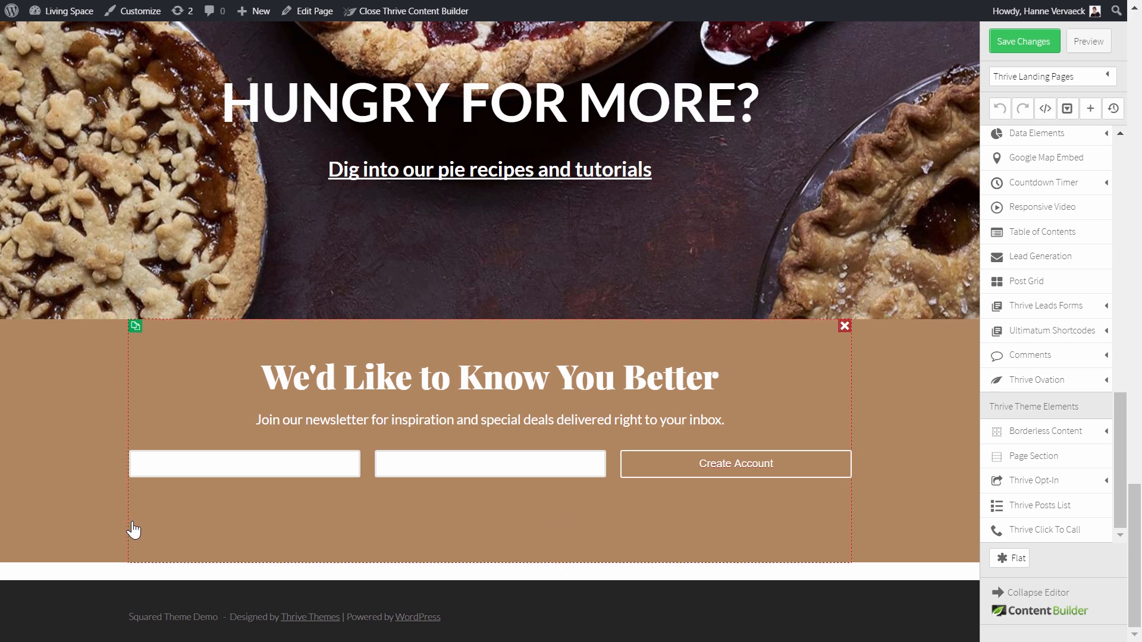
- Set the brown page section's bottom margin to -45 px and save the changes
{"action": "left_click", "coordinate": [146, 544]}
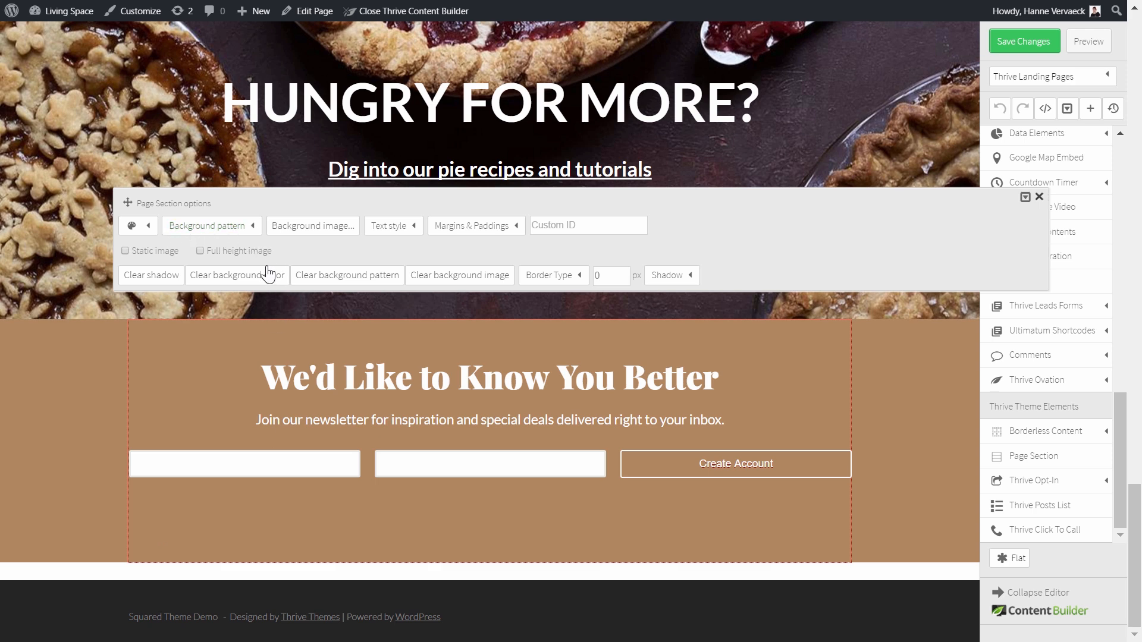
{"action": "left_click", "coordinate": [484, 229]}
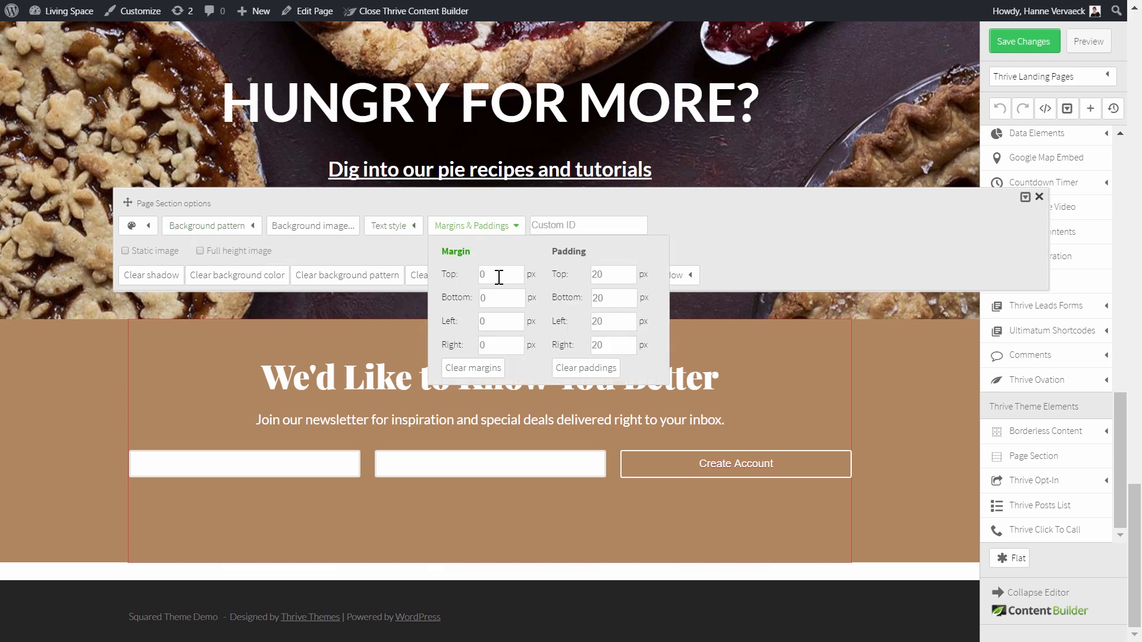
{"action": "left_click", "coordinate": [497, 297]}
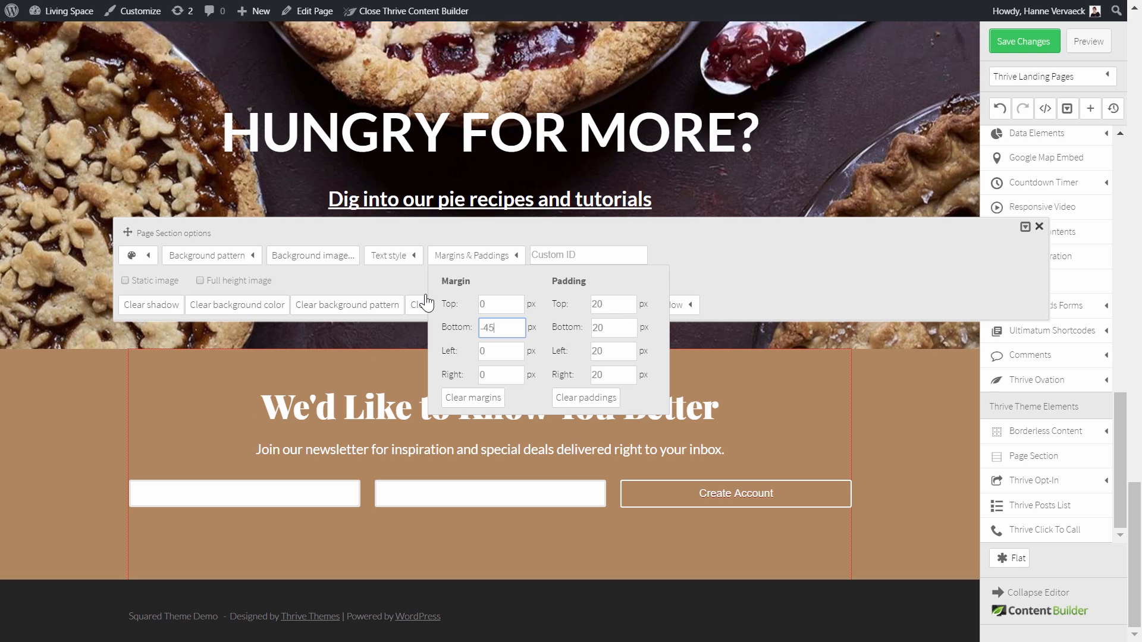
{"action": "left_click", "coordinate": [755, 598]}
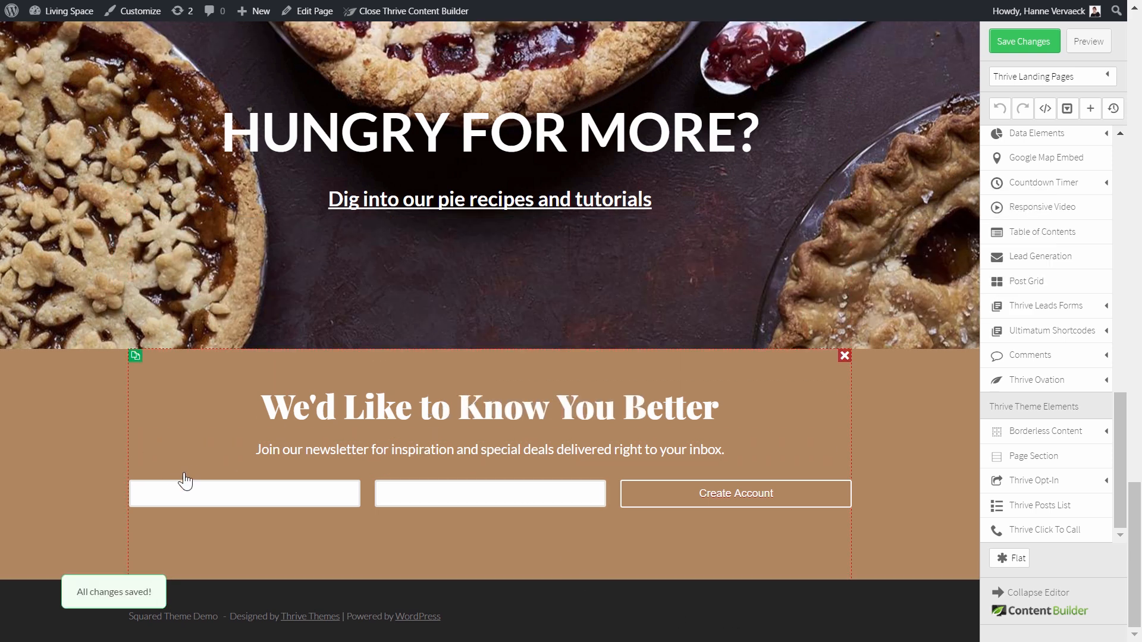
- Connect the sign-up form to Mailchimp through an API connection with the Webinar Today list, No Group and Double optin
{"action": "left_click", "coordinate": [372, 506]}
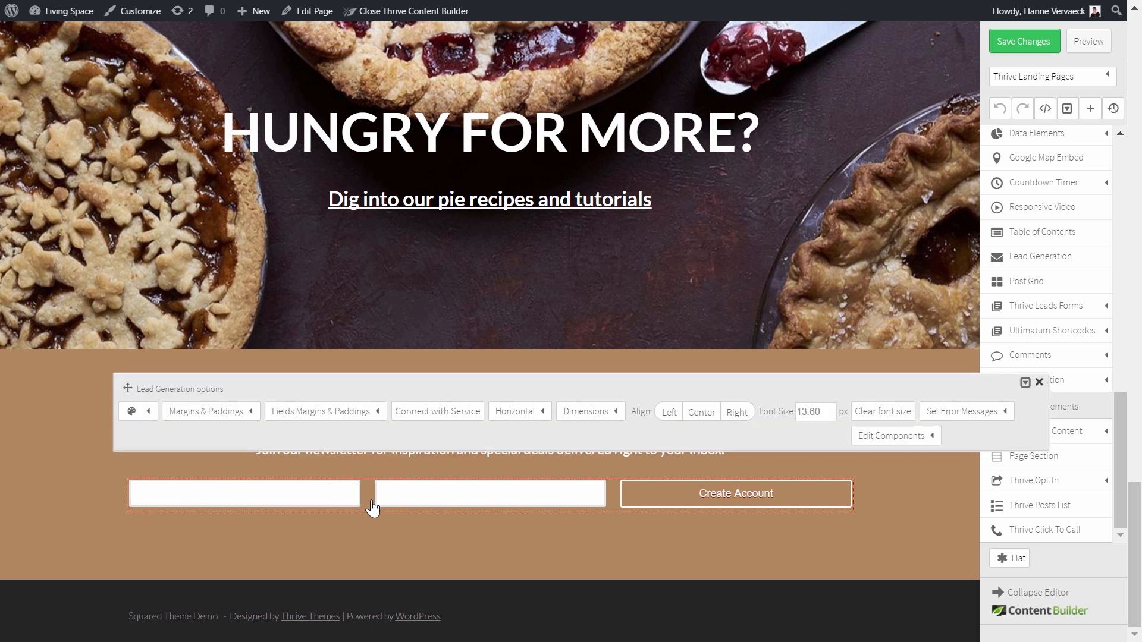
{"action": "left_click", "coordinate": [436, 412]}
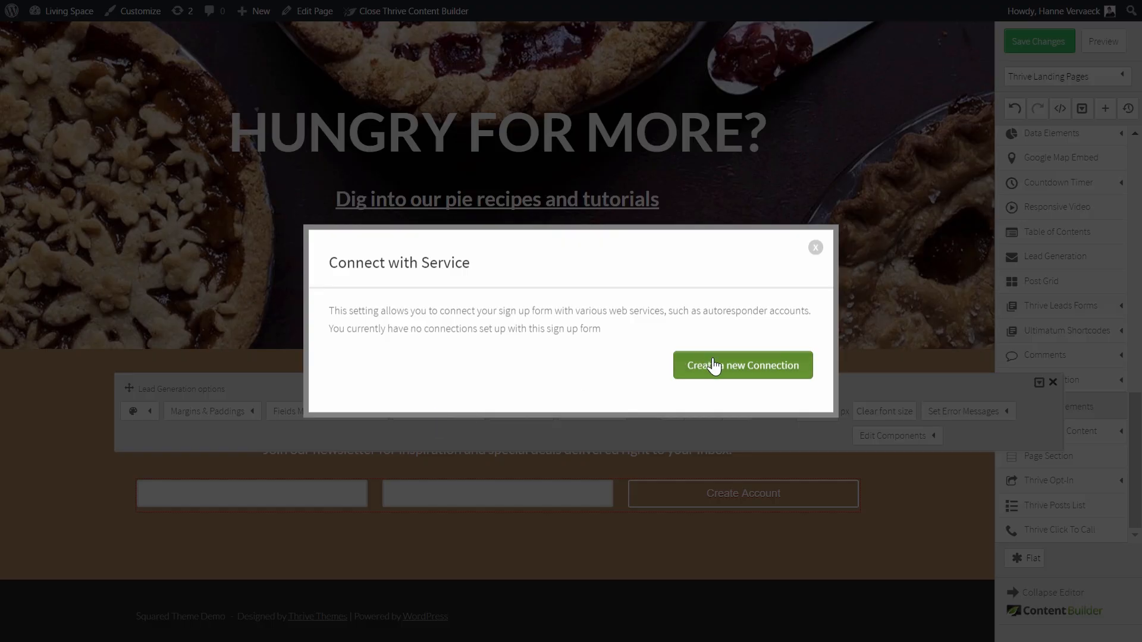
{"action": "left_click", "coordinate": [714, 365]}
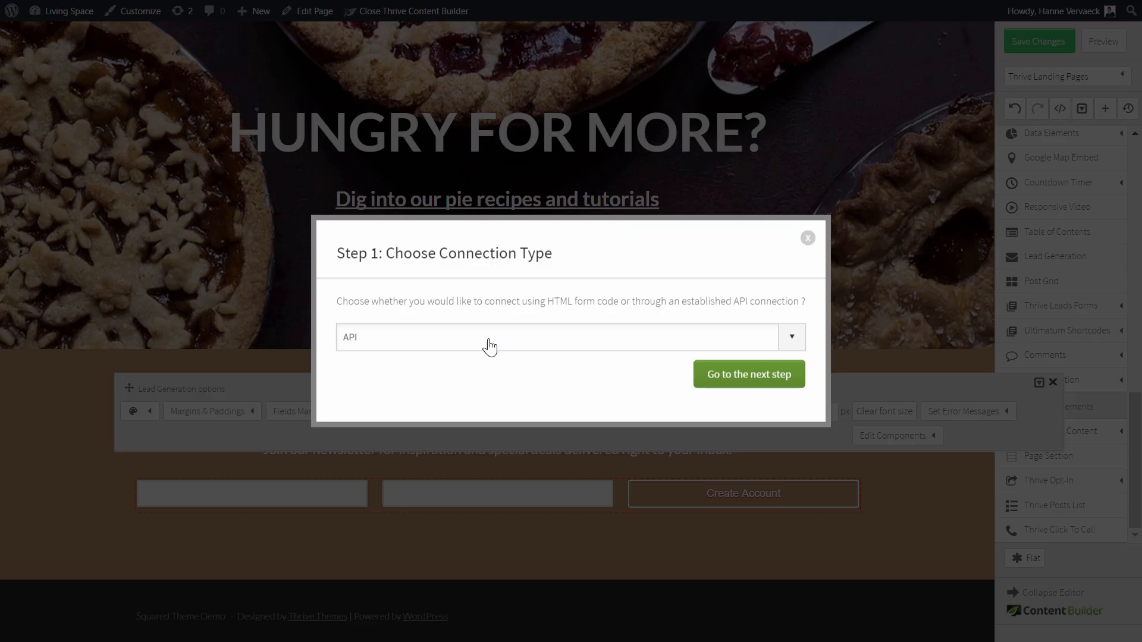
{"action": "left_click", "coordinate": [751, 381]}
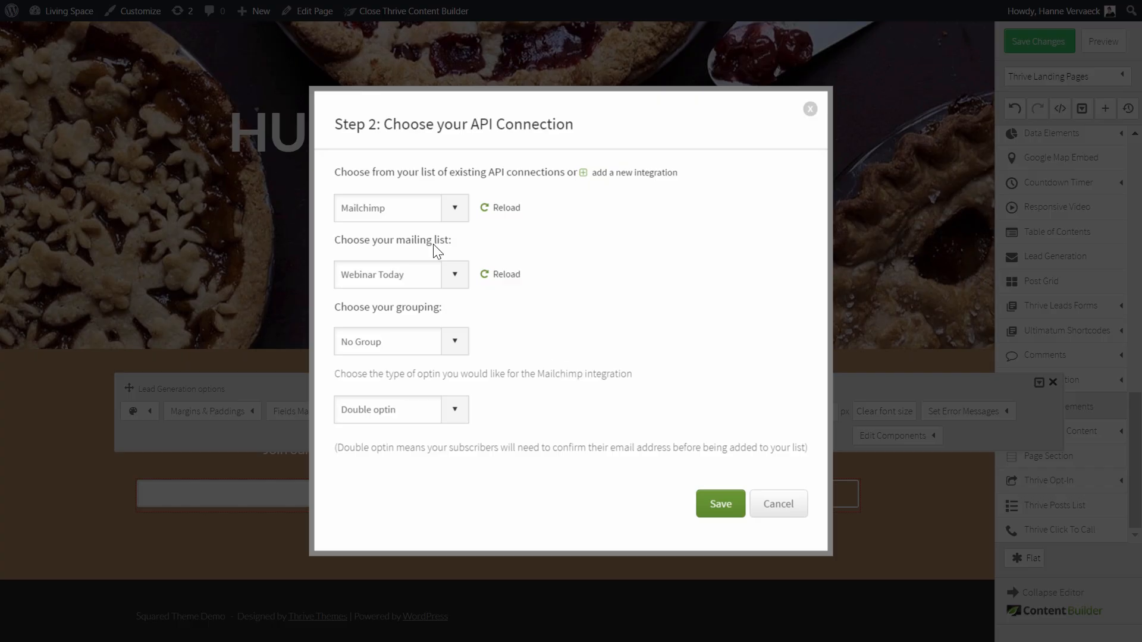
{"action": "left_click", "coordinate": [723, 507]}
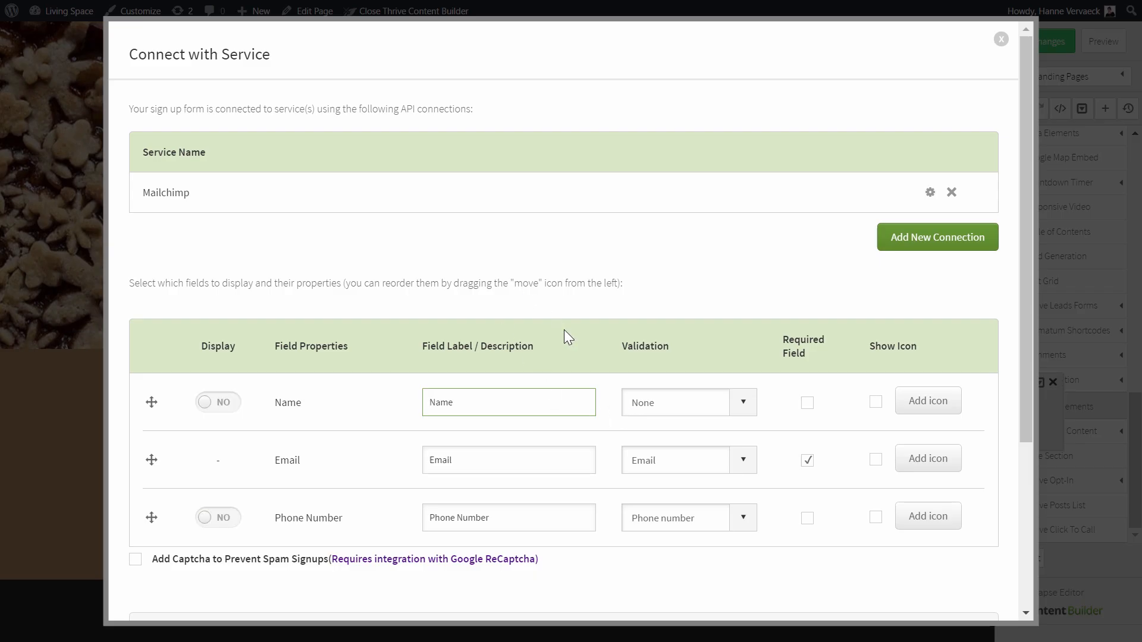
- Place the form's Email field first, display Name as a required field after it, and save the form and the page
{"action": "scroll", "coordinate": [564, 333], "scroll_direction": "down", "scroll_amount": 3}
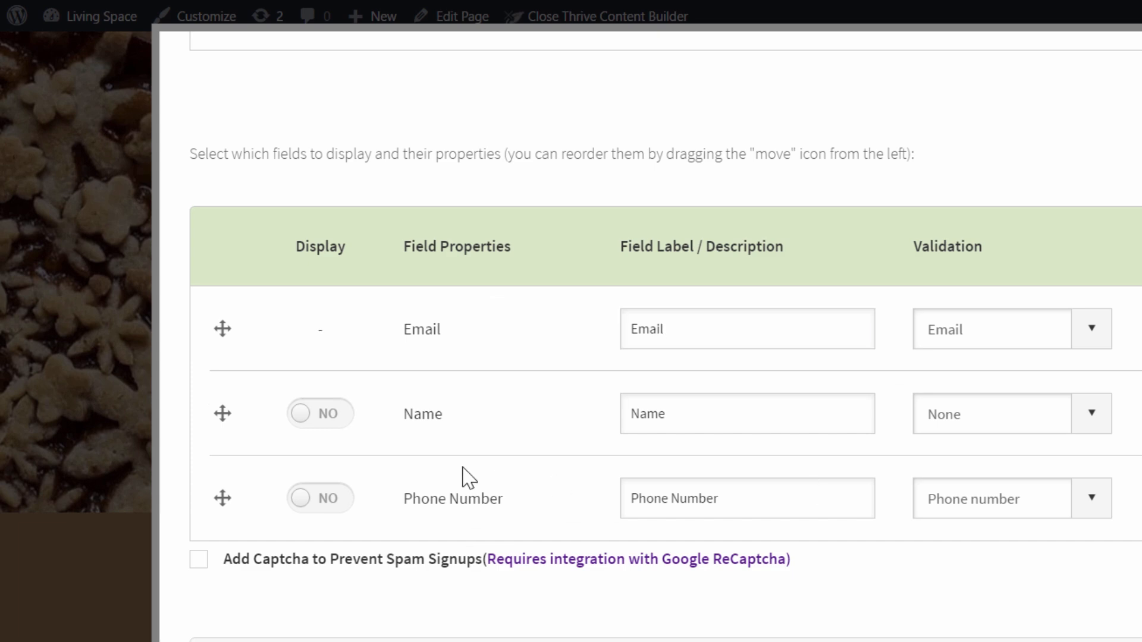
{"action": "left_click", "coordinate": [346, 420]}
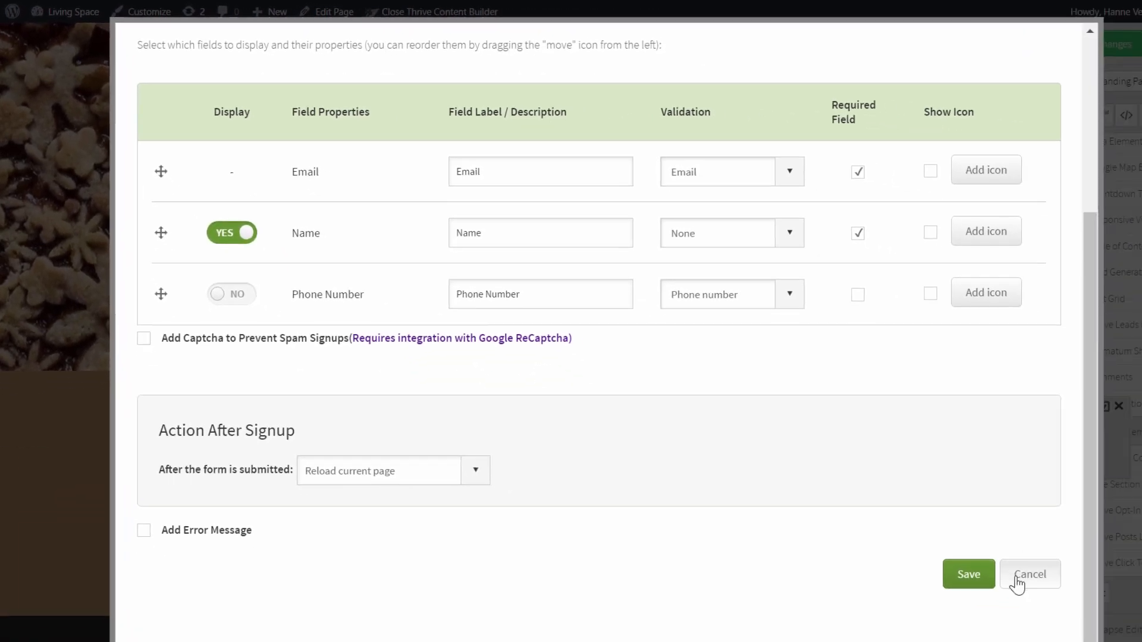
{"action": "left_click", "coordinate": [907, 541]}
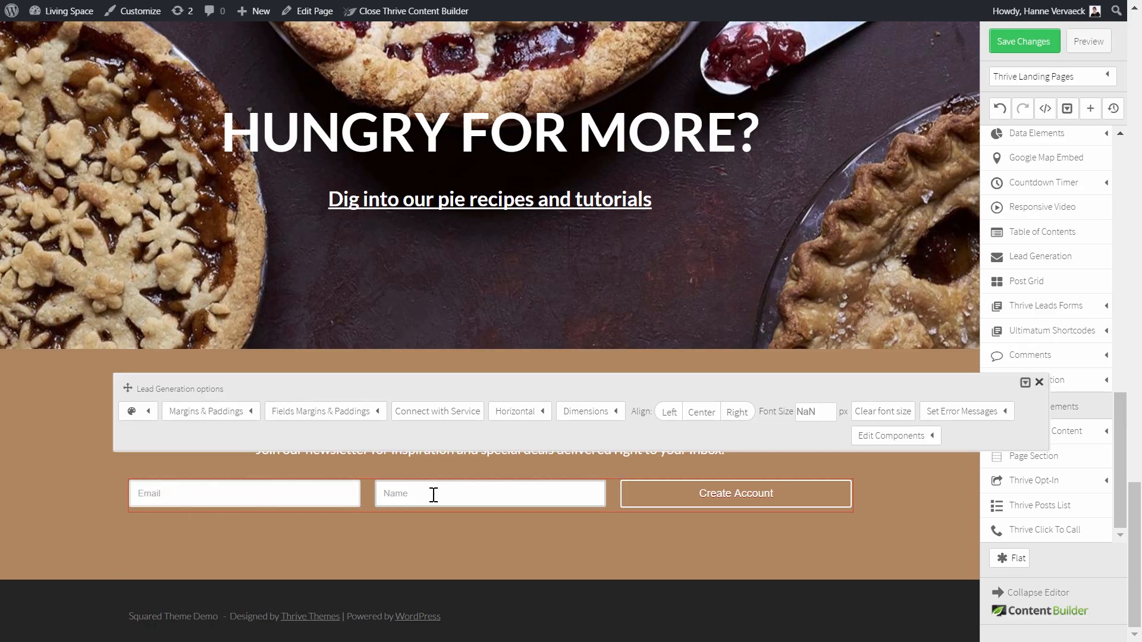
{"action": "left_click", "coordinate": [594, 562]}
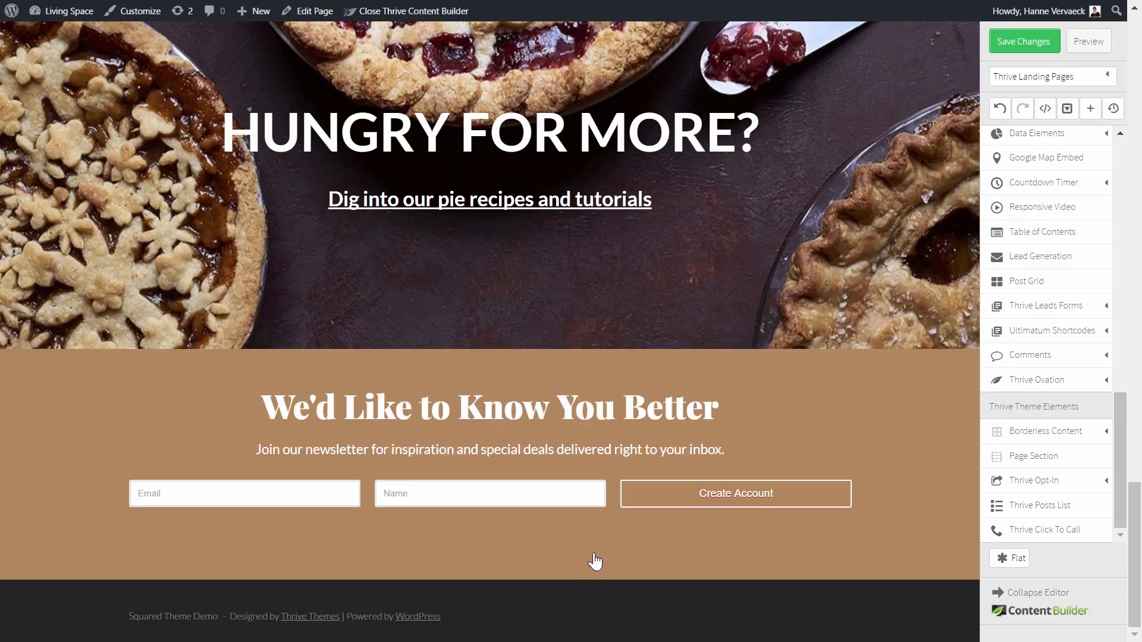
{"action": "key", "text": "ctrl+s"}
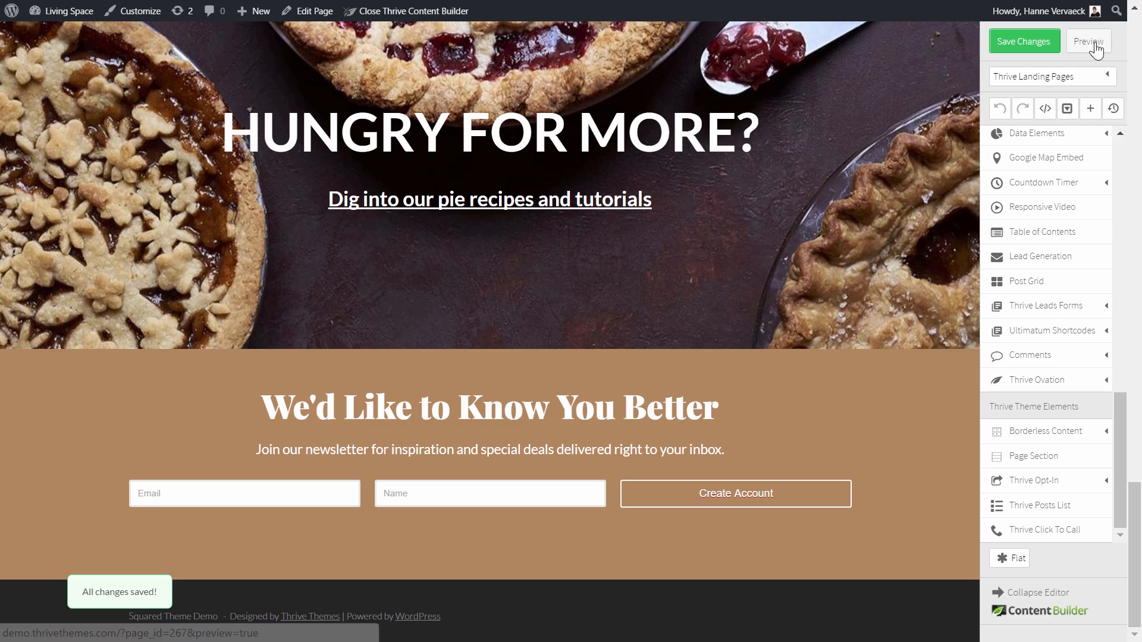
- Preview the finished page and examine all its sections from the header down to the newsletter sign-up form
{"action": "left_click", "coordinate": [1095, 45]}
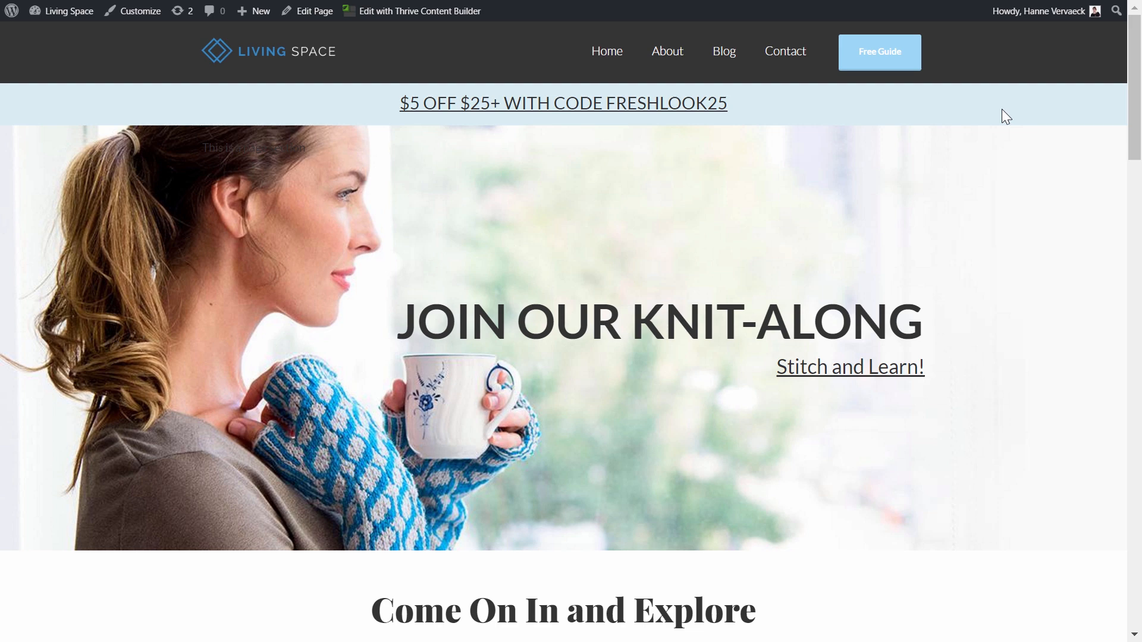
{"action": "scroll", "coordinate": [1001, 109], "scroll_direction": "down", "scroll_amount": 2}
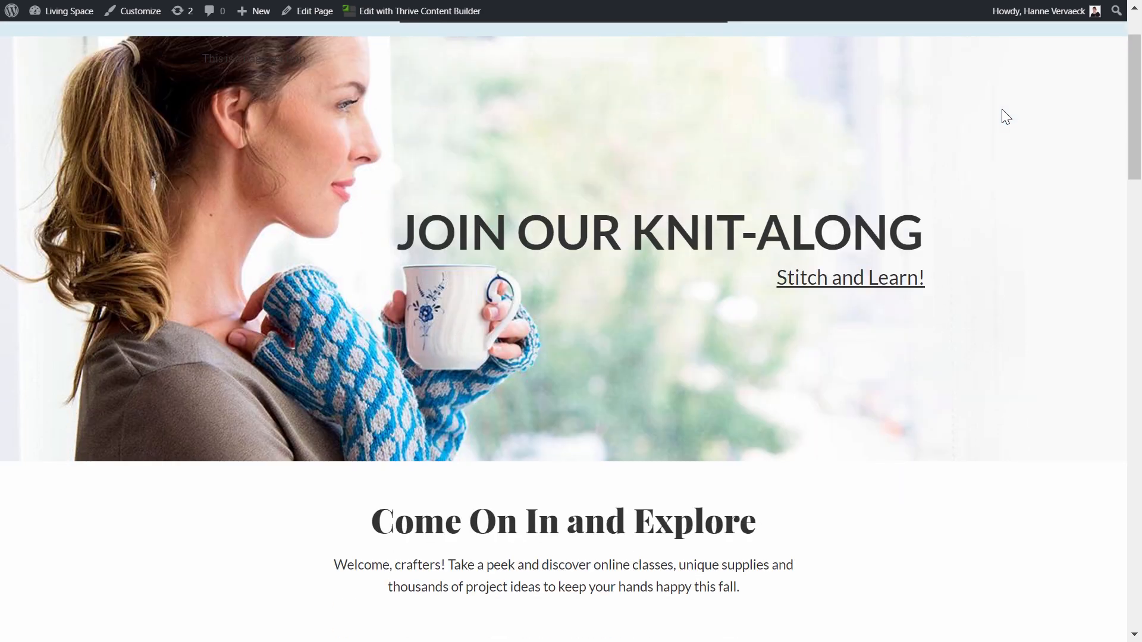
{"action": "scroll", "coordinate": [1002, 110], "scroll_direction": "down", "scroll_amount": 5}
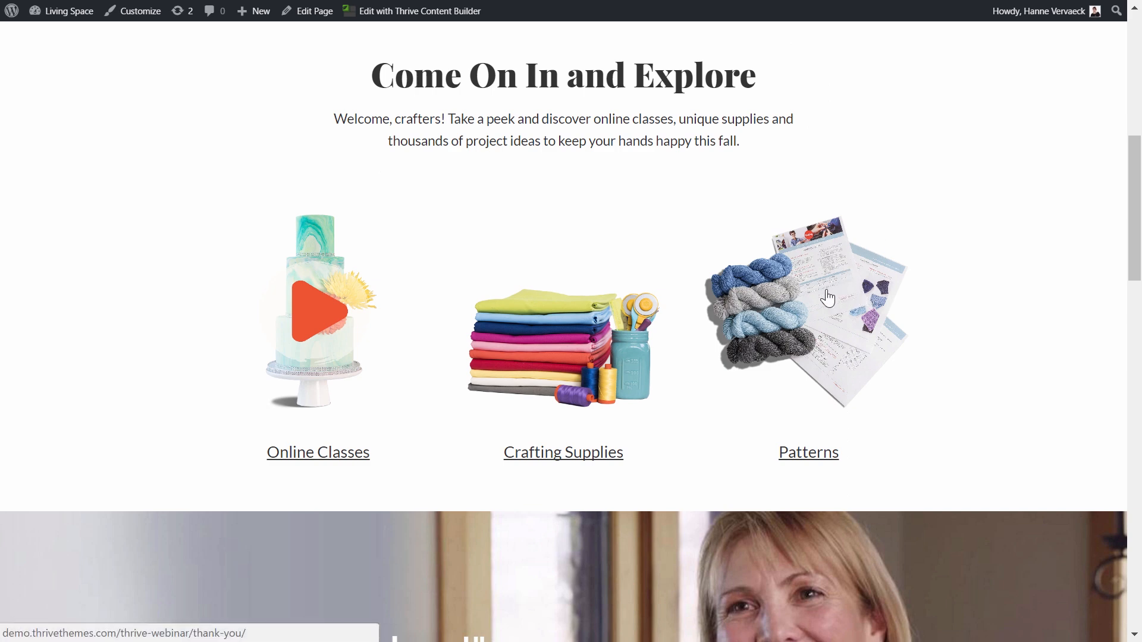
{"action": "scroll", "coordinate": [1034, 209], "scroll_direction": "down", "scroll_amount": 4}
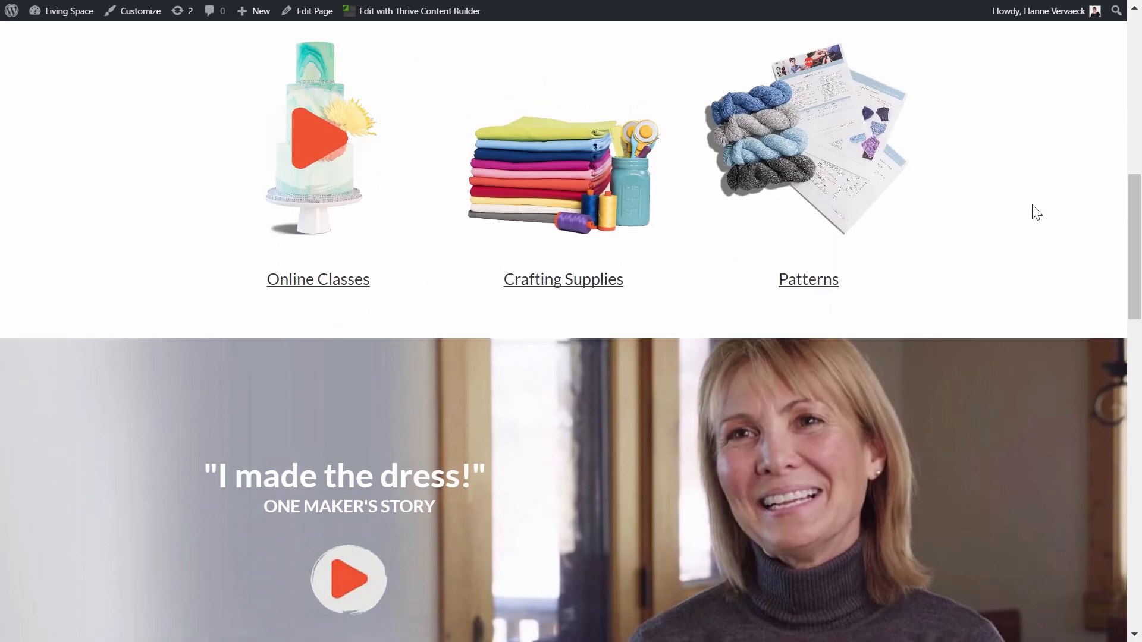
{"action": "scroll", "coordinate": [1035, 212], "scroll_direction": "up", "scroll_amount": 1}
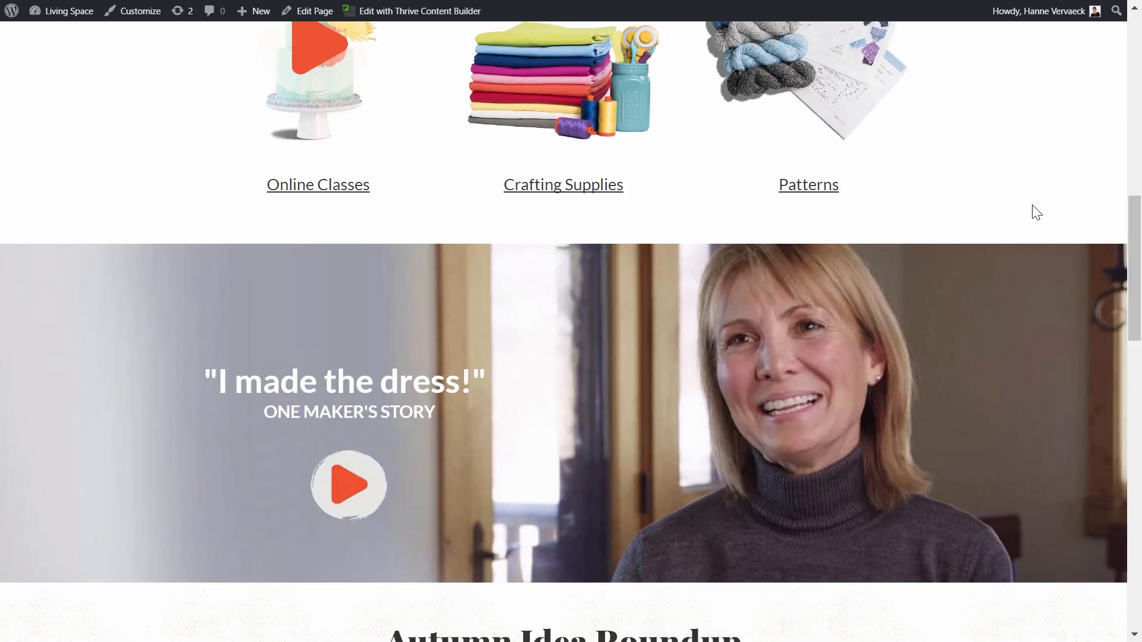
{"action": "scroll", "coordinate": [1037, 213], "scroll_direction": "down", "scroll_amount": 2}
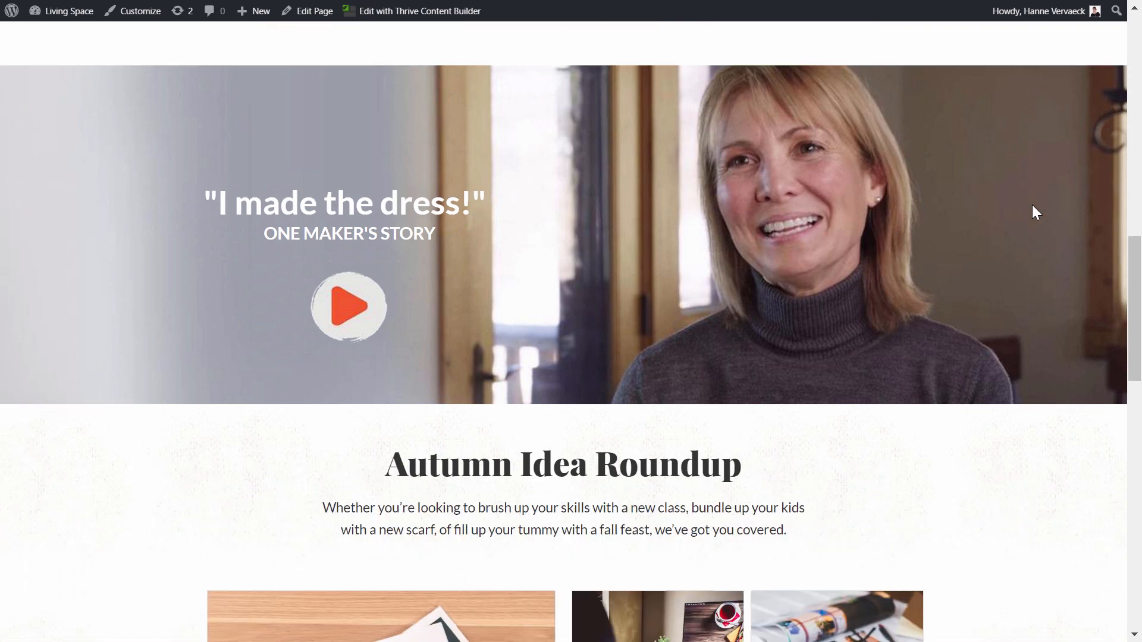
{"action": "scroll", "coordinate": [1033, 207], "scroll_direction": "down", "scroll_amount": 3}
{"action": "scroll", "coordinate": [1033, 206], "scroll_direction": "down", "scroll_amount": 2}
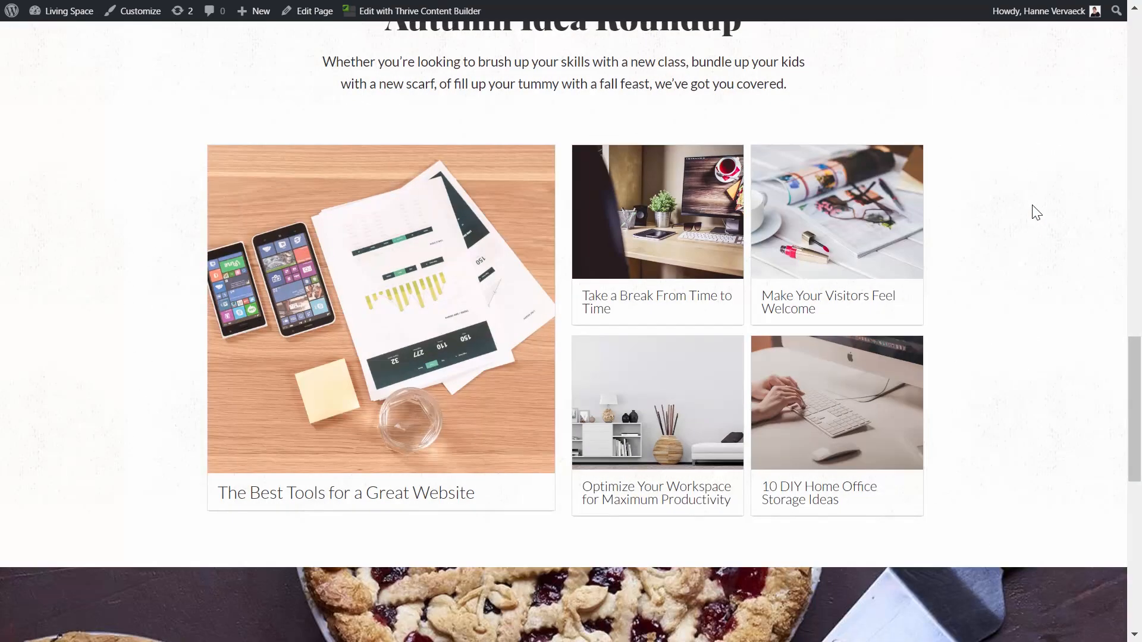
{"action": "scroll", "coordinate": [966, 242], "scroll_direction": "down", "scroll_amount": 5}
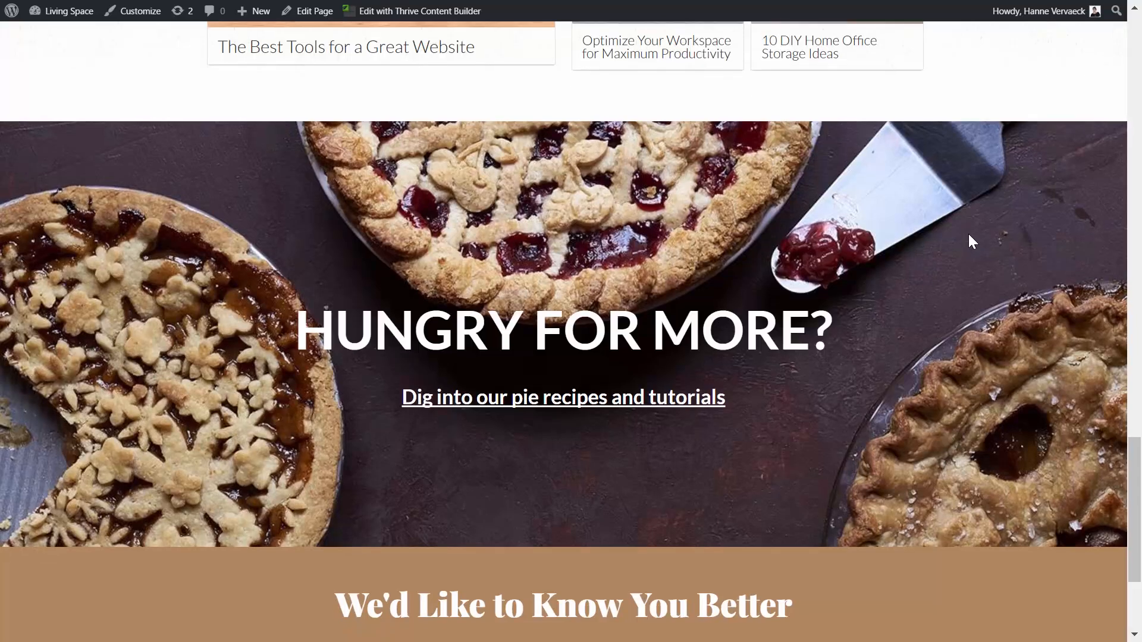
{"action": "scroll", "coordinate": [968, 234], "scroll_direction": "down", "scroll_amount": 2}
{"action": "scroll", "coordinate": [968, 234], "scroll_direction": "up", "scroll_amount": 2}
{"action": "scroll", "coordinate": [968, 234], "scroll_direction": "down", "scroll_amount": 2}
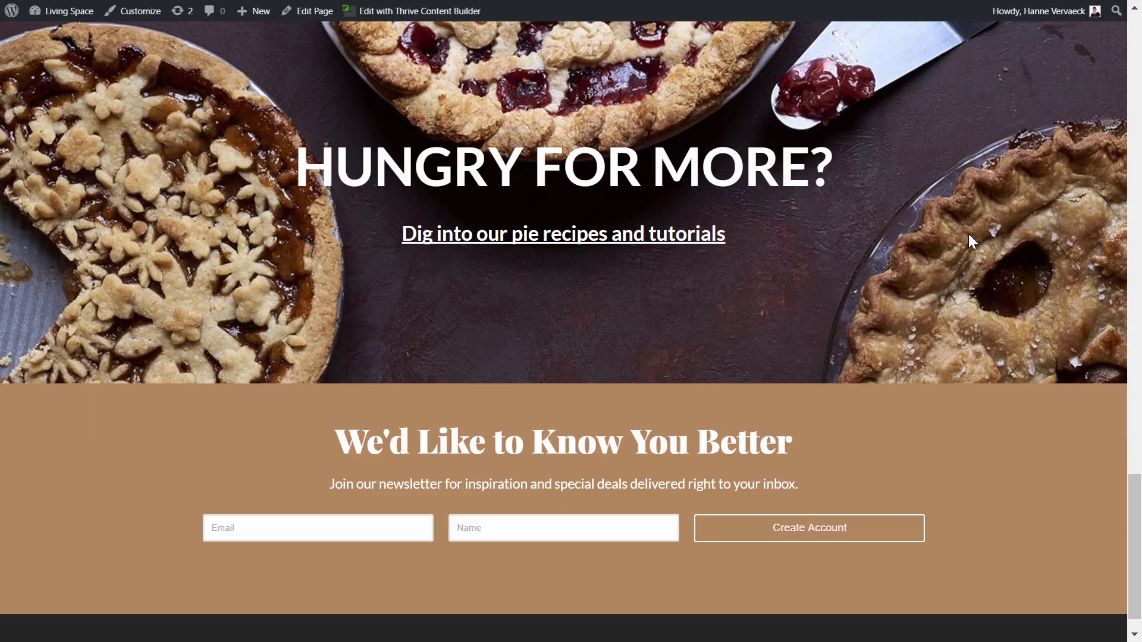
{"action": "scroll", "coordinate": [968, 235], "scroll_direction": "down", "scroll_amount": 1}
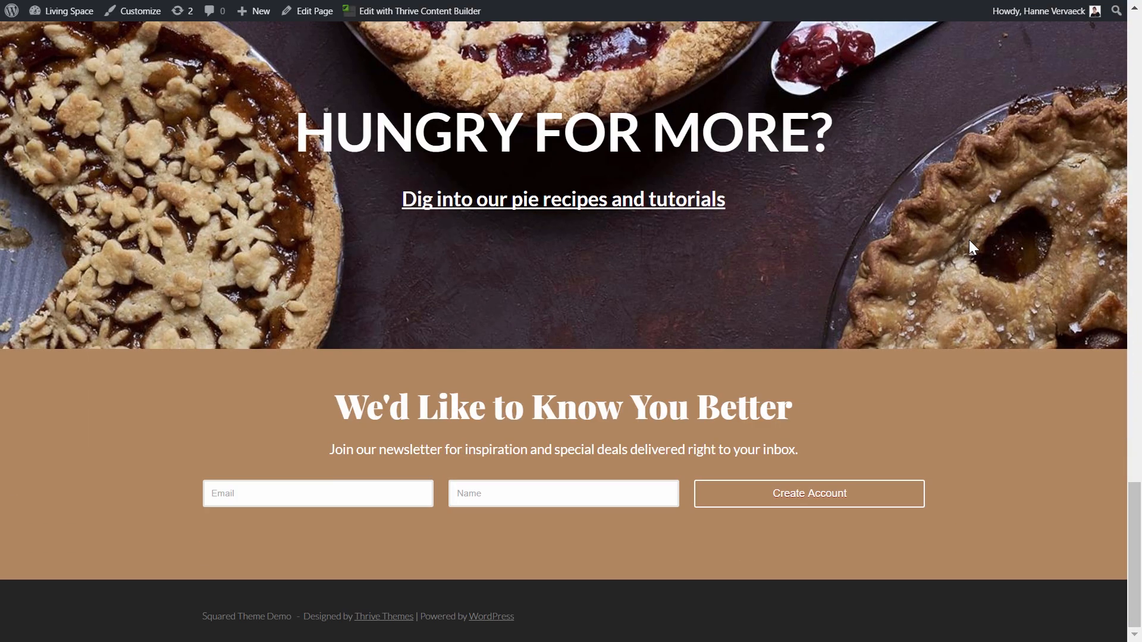
{"action": "scroll", "coordinate": [968, 240], "scroll_direction": "up", "scroll_amount": 15}
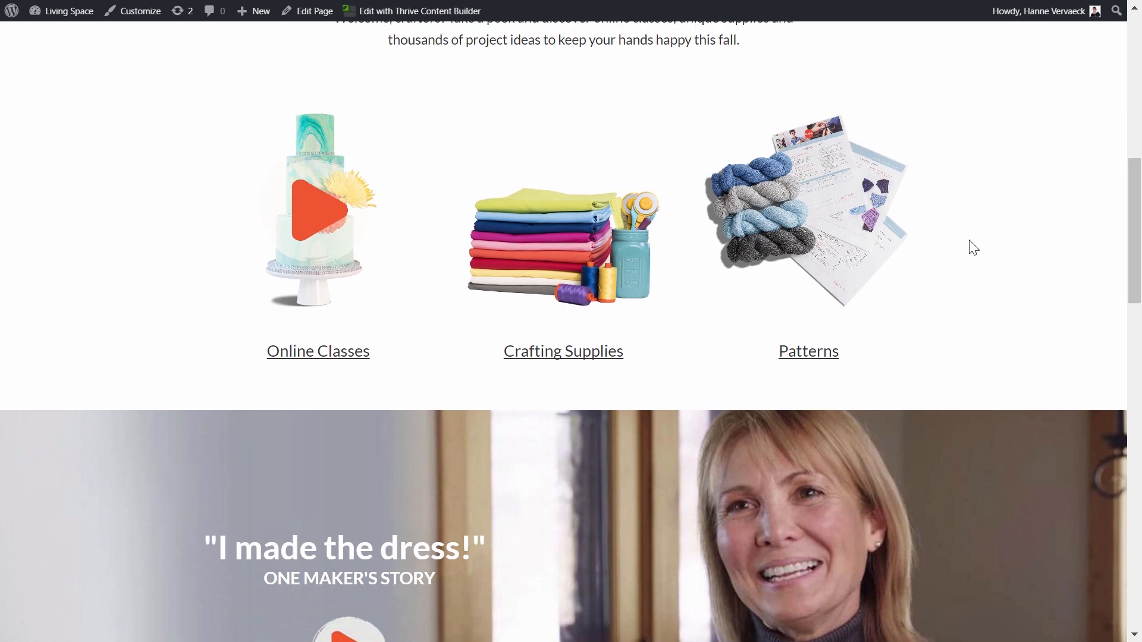
{"action": "scroll", "coordinate": [973, 246], "scroll_direction": "up", "scroll_amount": 8}
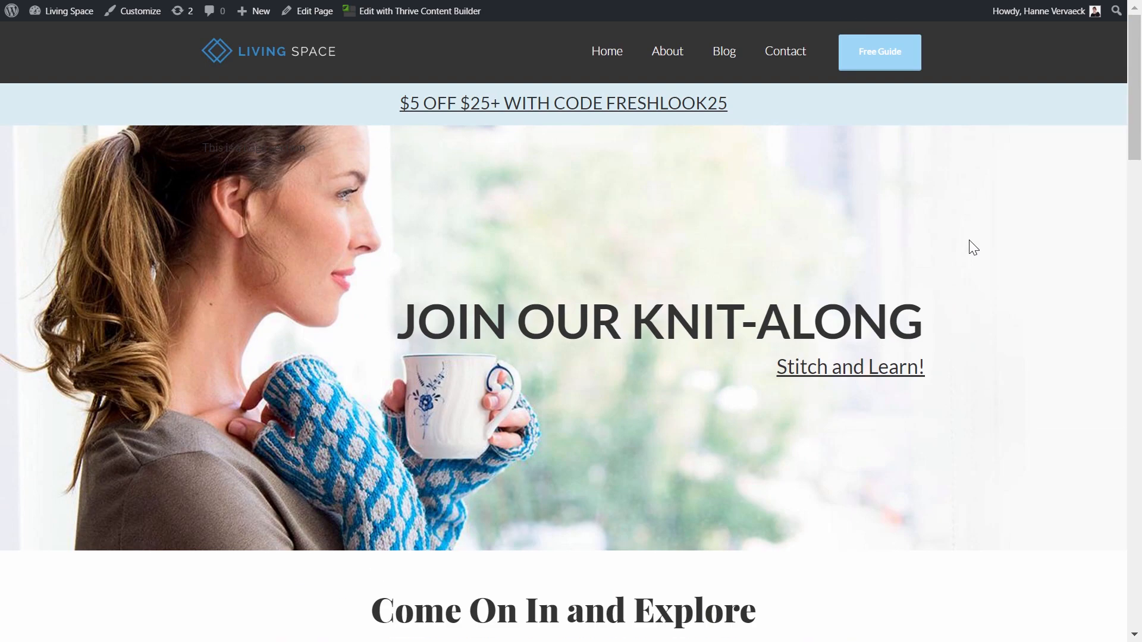